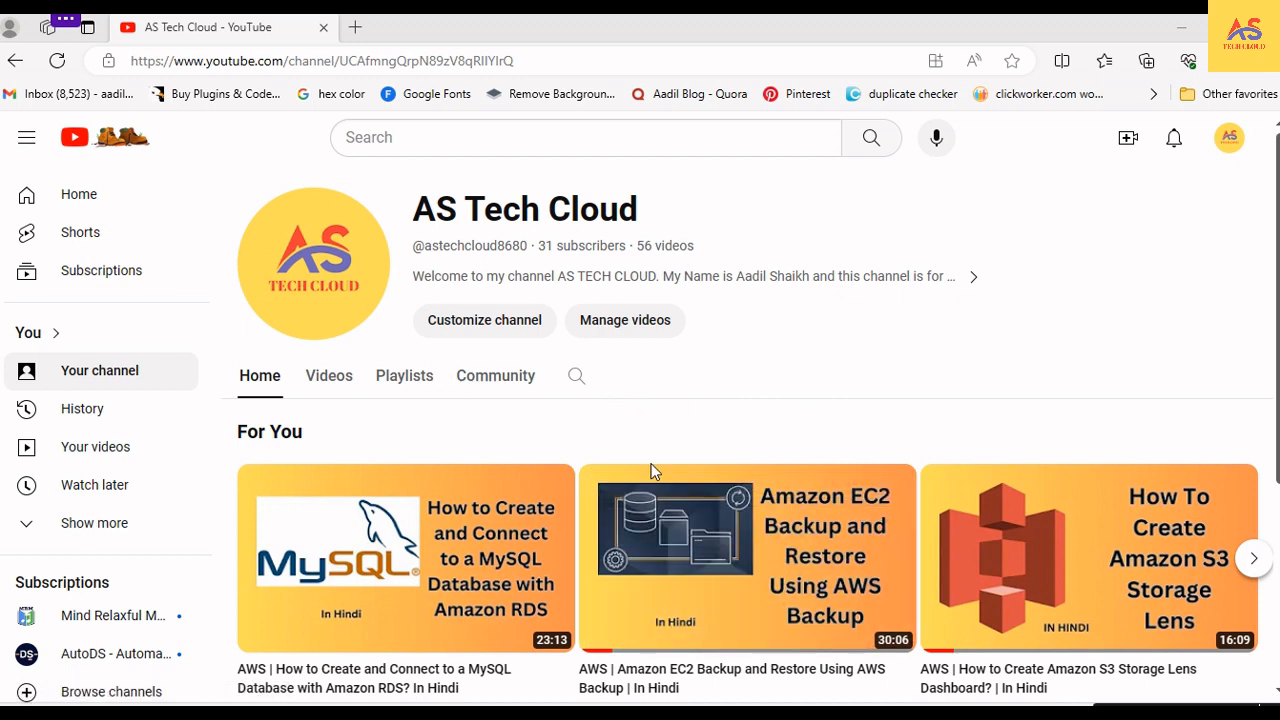
Step: Switch to the AWS console in Chrome, search for RDS and open the RDS service
{"action": "mouse_move", "coordinate": [746, 580]}
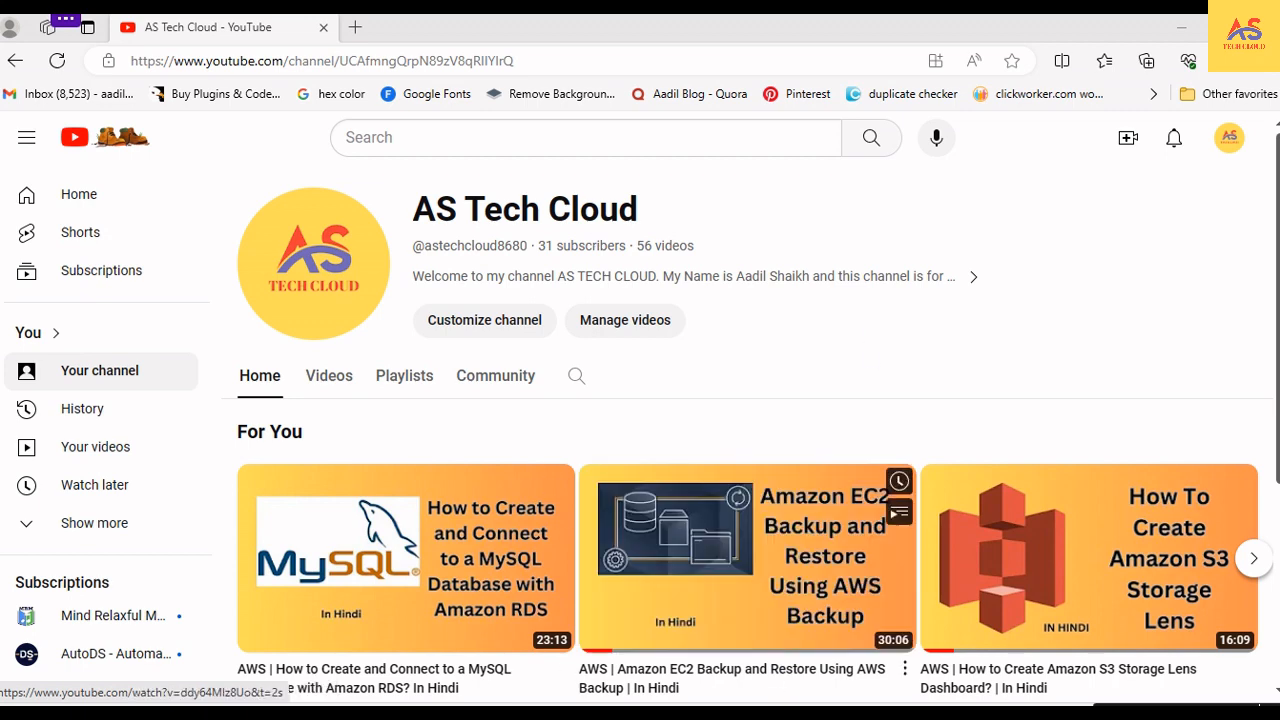
{"action": "mouse_move", "coordinate": [755, 713]}
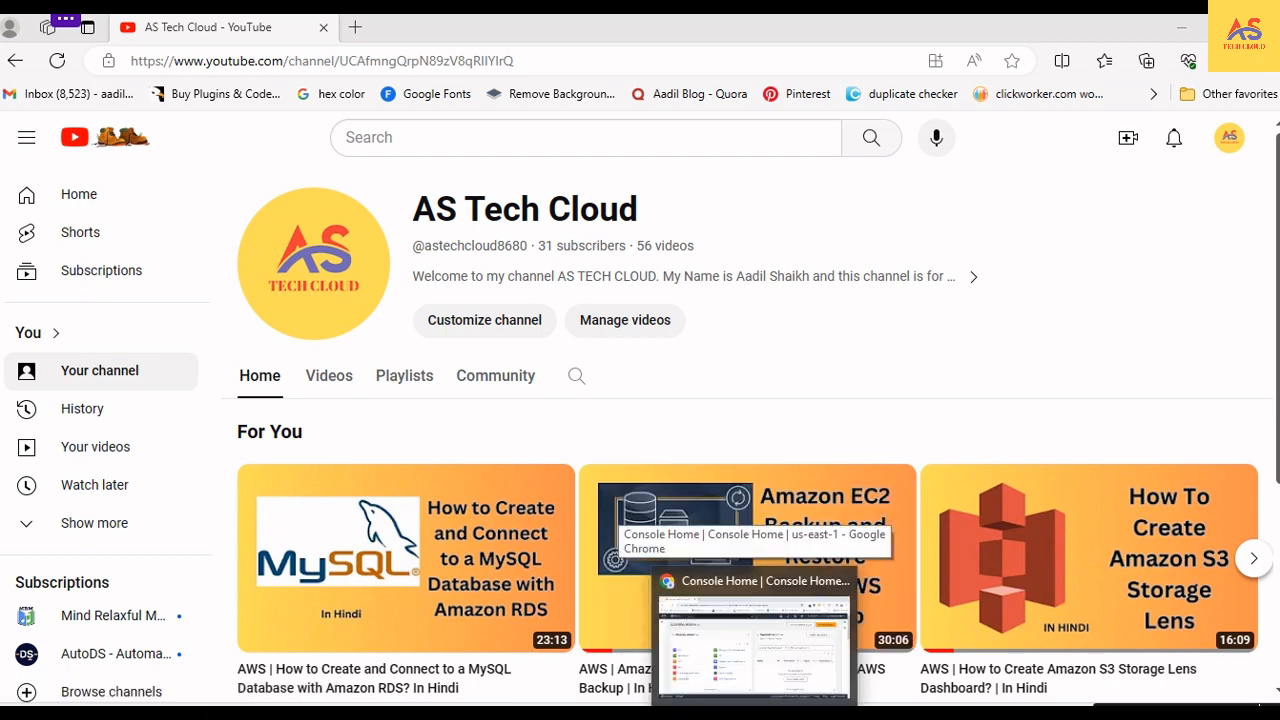
{"action": "left_click", "coordinate": [752, 640]}
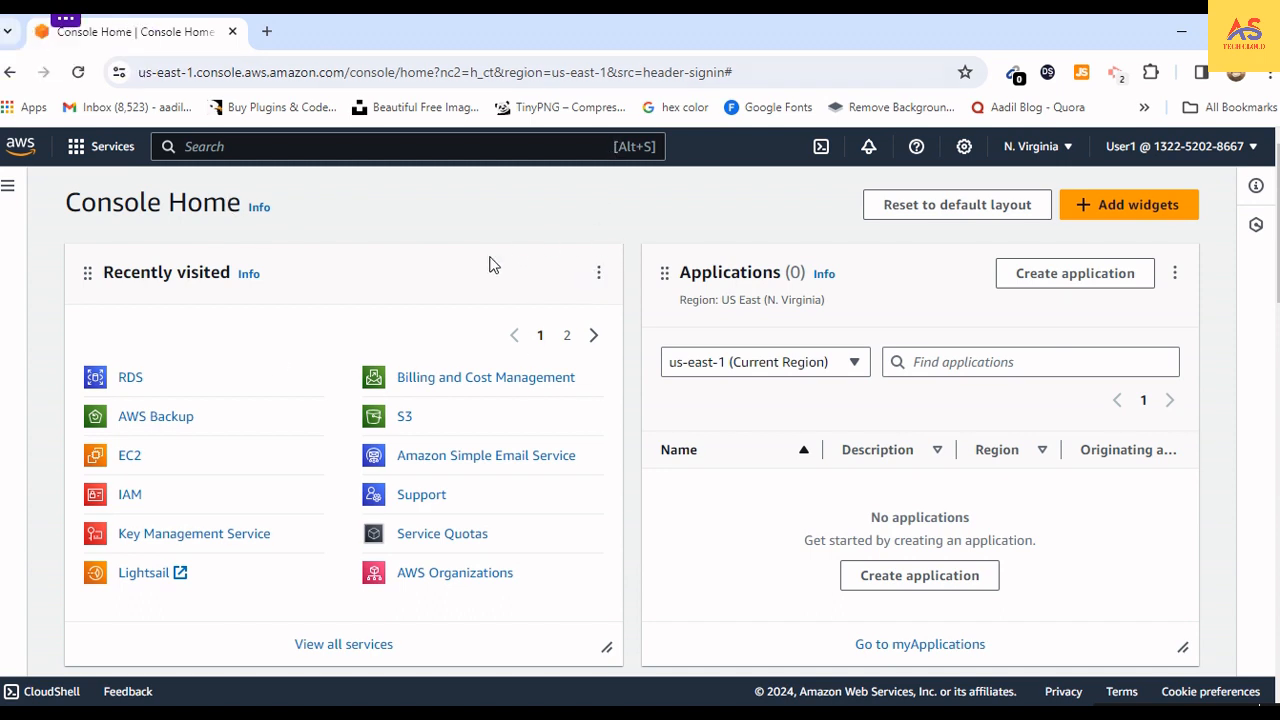
{"action": "left_click", "coordinate": [221, 146]}
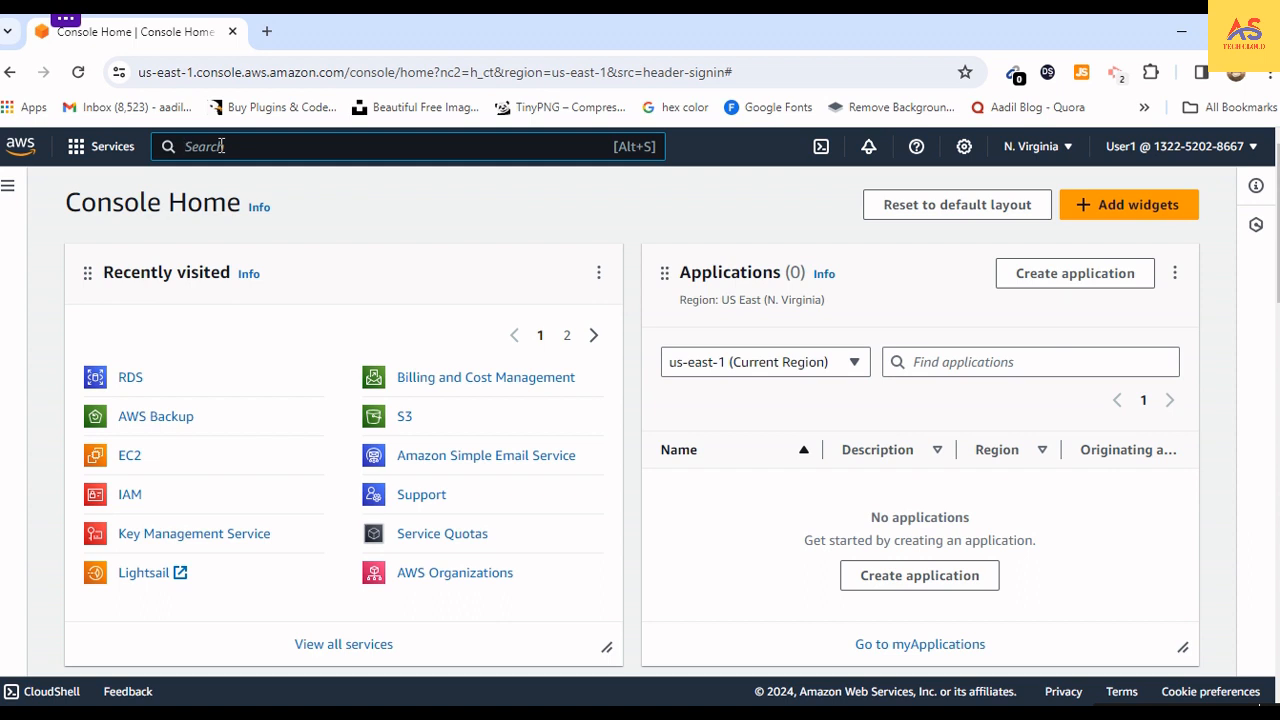
{"action": "type", "text": "RDS"}
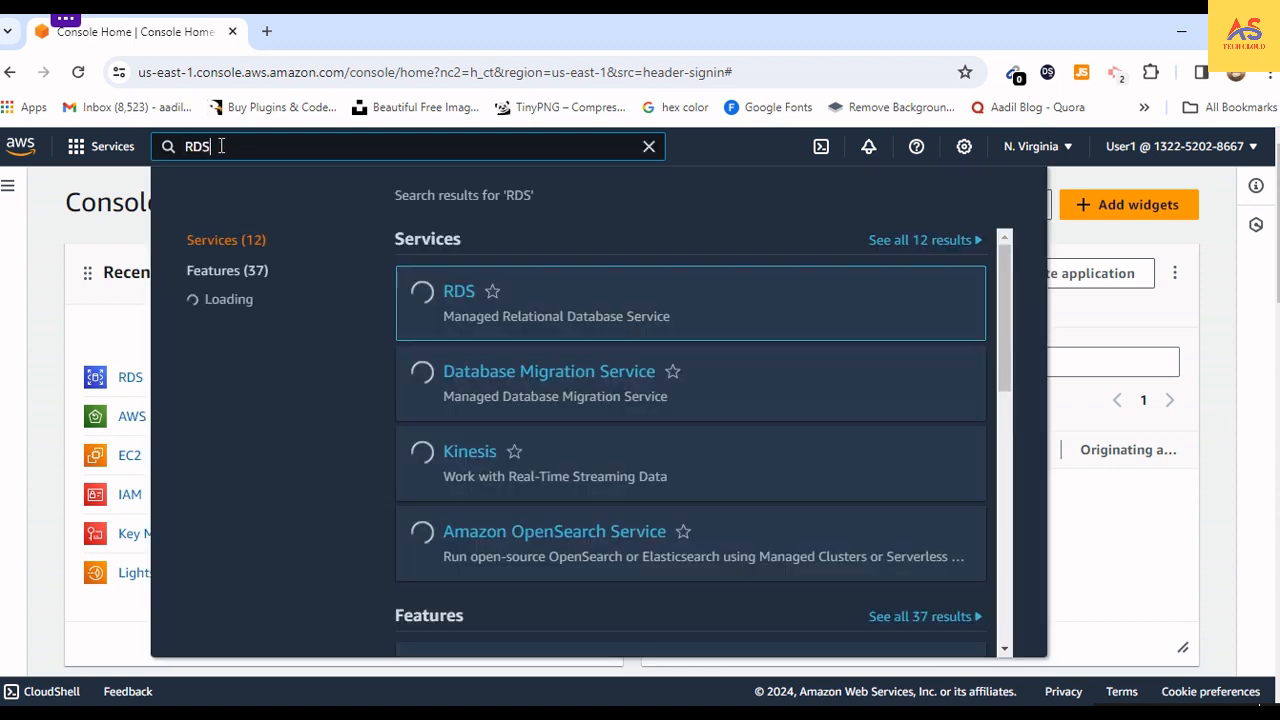
{"action": "left_click", "coordinate": [455, 292]}
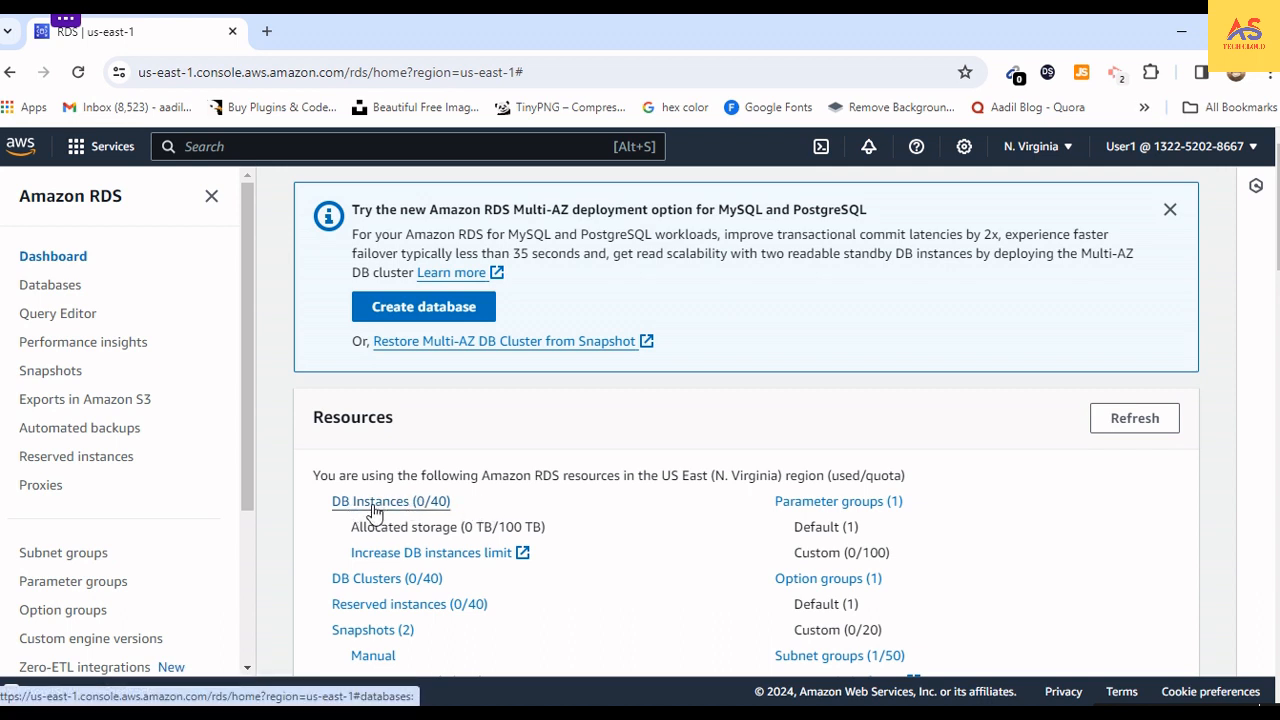
Step: Review the resources on the Amazon RDS dashboard and start creating a new database
{"action": "scroll", "coordinate": [550, 502], "scroll_direction": "down", "scroll_amount": 4}
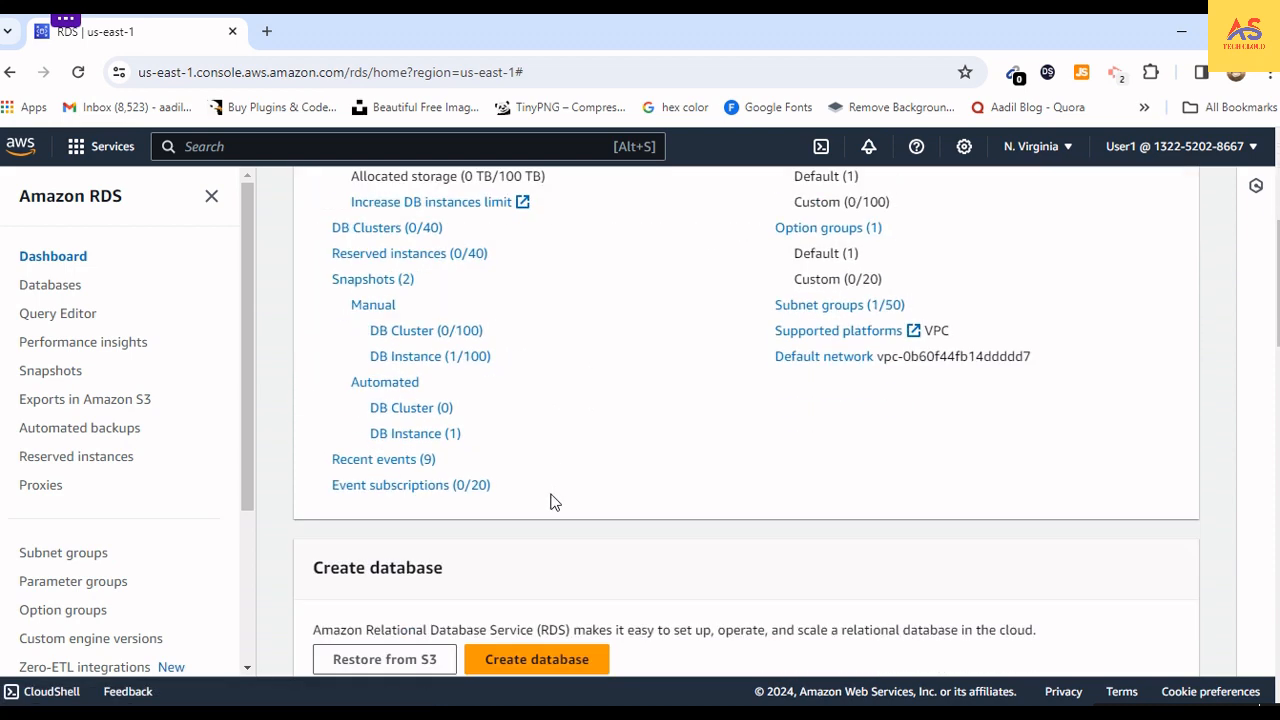
{"action": "scroll", "coordinate": [550, 502], "scroll_direction": "up", "scroll_amount": 3}
{"action": "scroll", "coordinate": [550, 502], "scroll_direction": "down", "scroll_amount": 4}
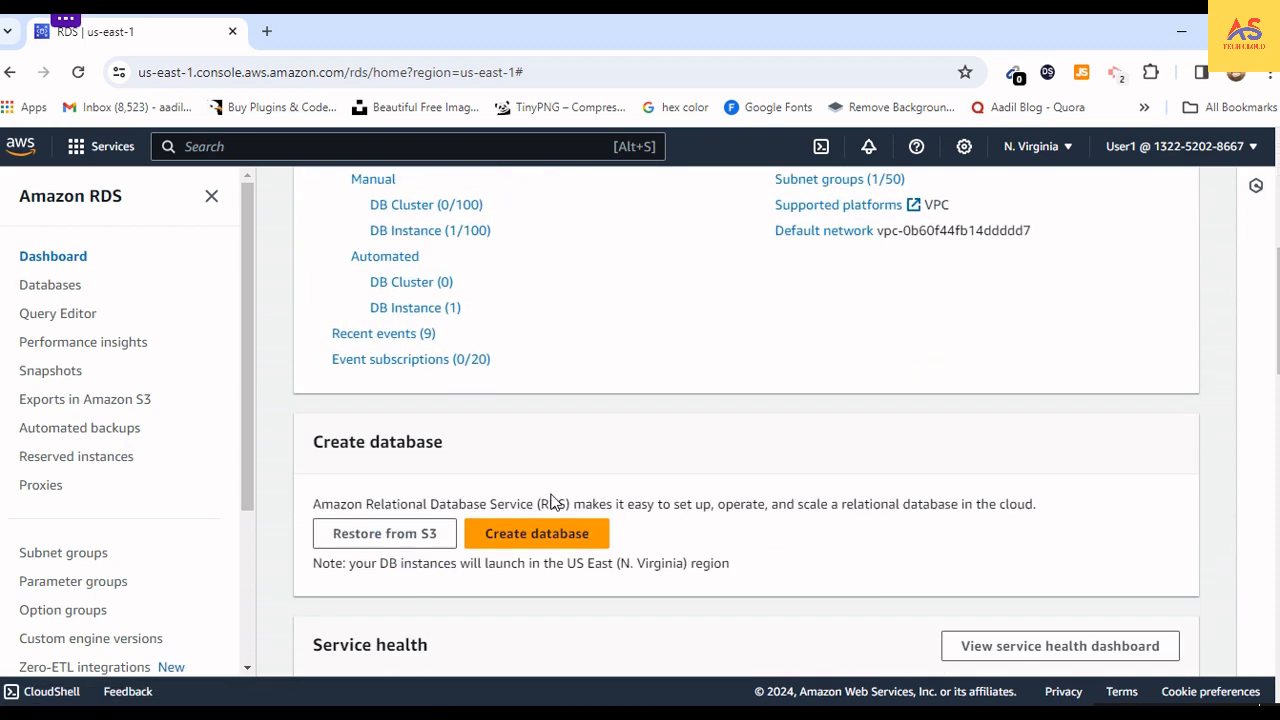
{"action": "scroll", "coordinate": [555, 502], "scroll_direction": "up", "scroll_amount": 3}
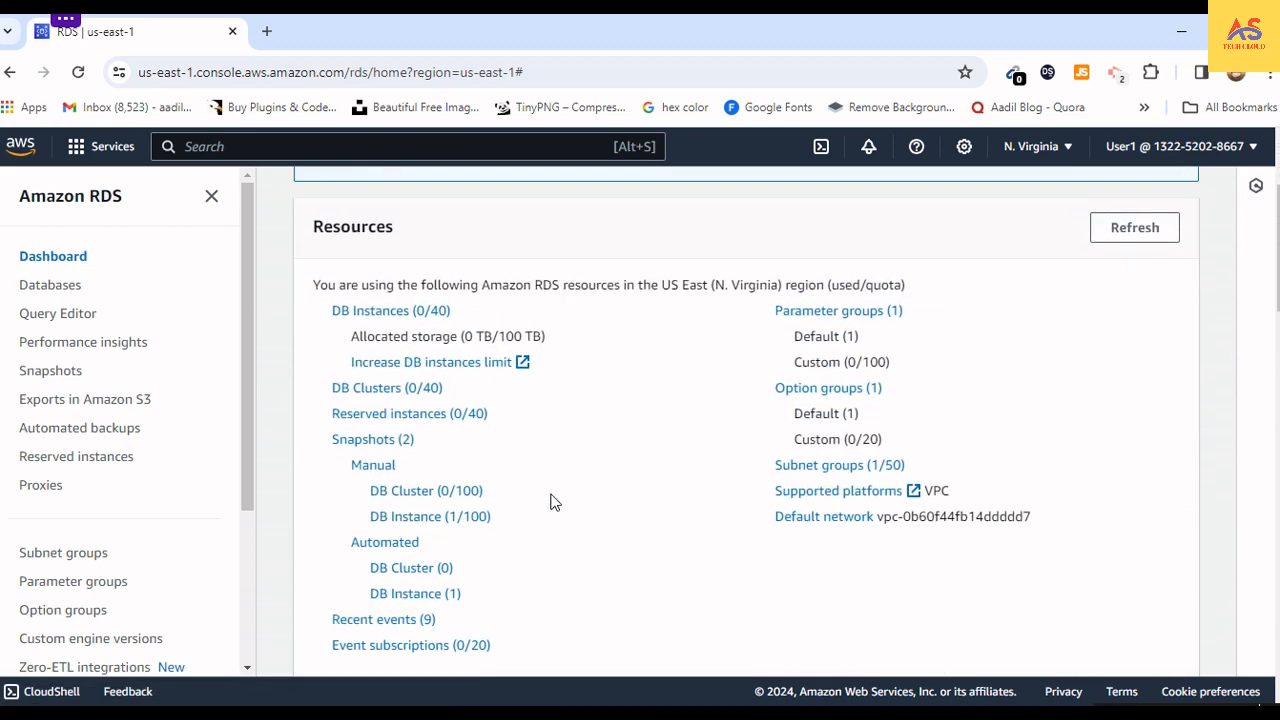
{"action": "scroll", "coordinate": [555, 502], "scroll_direction": "down", "scroll_amount": 4}
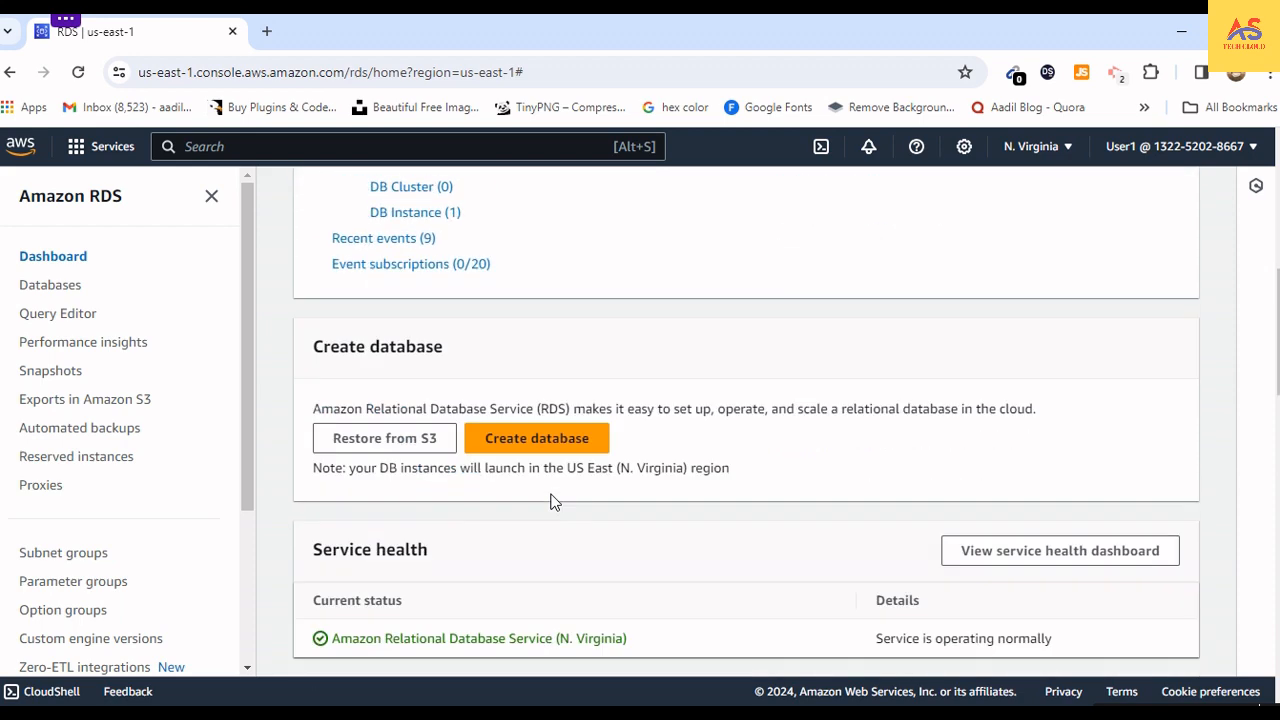
{"action": "scroll", "coordinate": [555, 502], "scroll_direction": "up", "scroll_amount": 6}
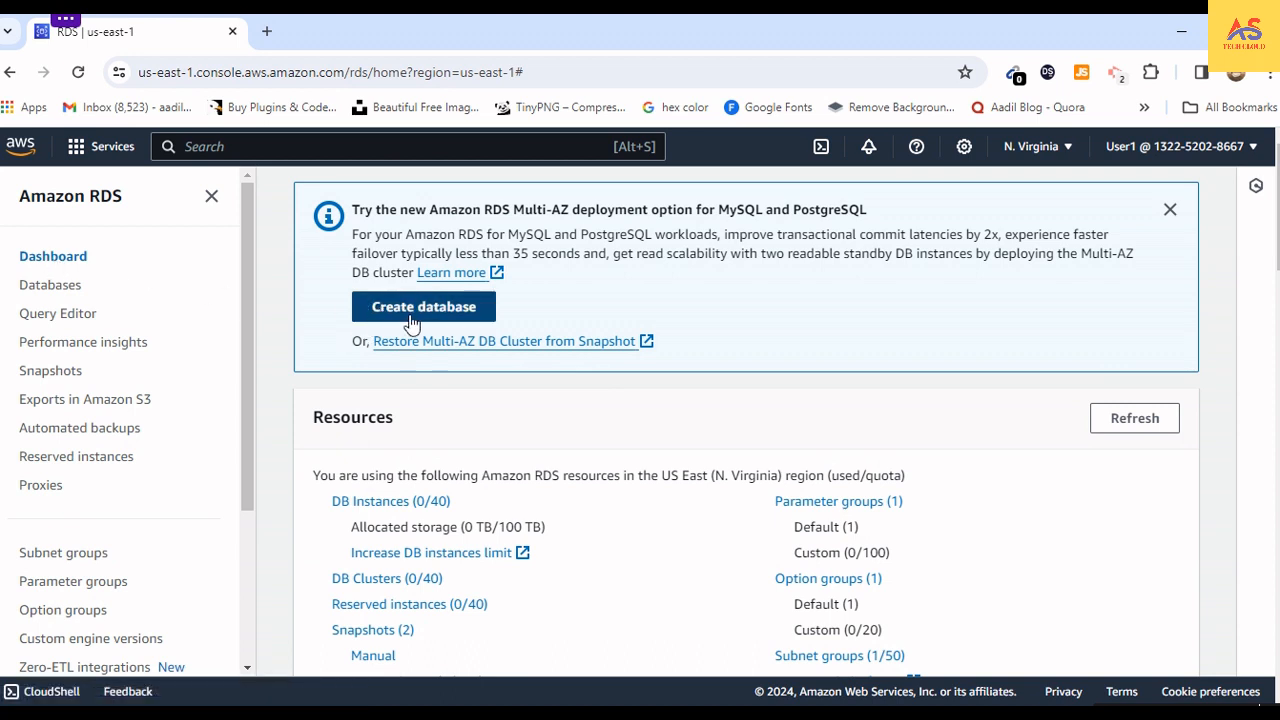
{"action": "left_click", "coordinate": [412, 310]}
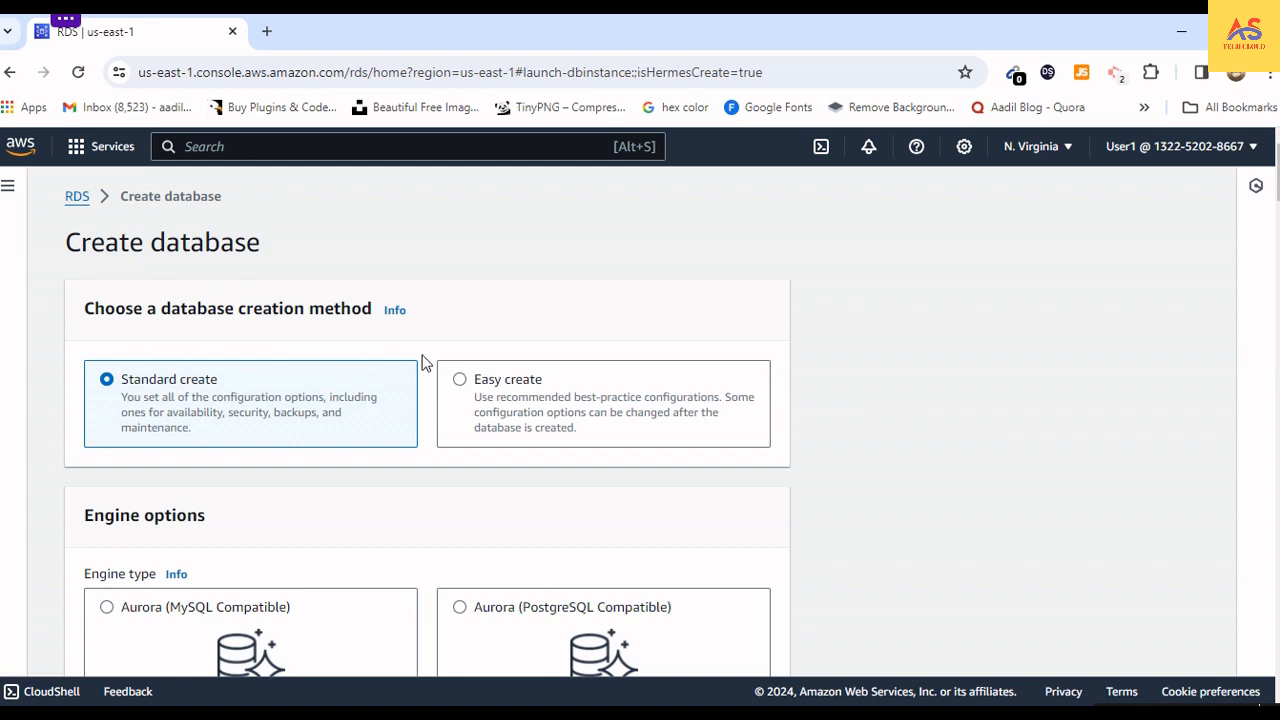
Step: Preview the Easy create settings for the database and return the creation method to Standard create
{"action": "scroll", "coordinate": [206, 326], "scroll_direction": "down", "scroll_amount": 1}
{"action": "scroll", "coordinate": [209, 321], "scroll_direction": "up", "scroll_amount": 1}
{"action": "left_click", "coordinate": [460, 380]}
{"action": "scroll", "coordinate": [481, 417], "scroll_direction": "down", "scroll_amount": 7}
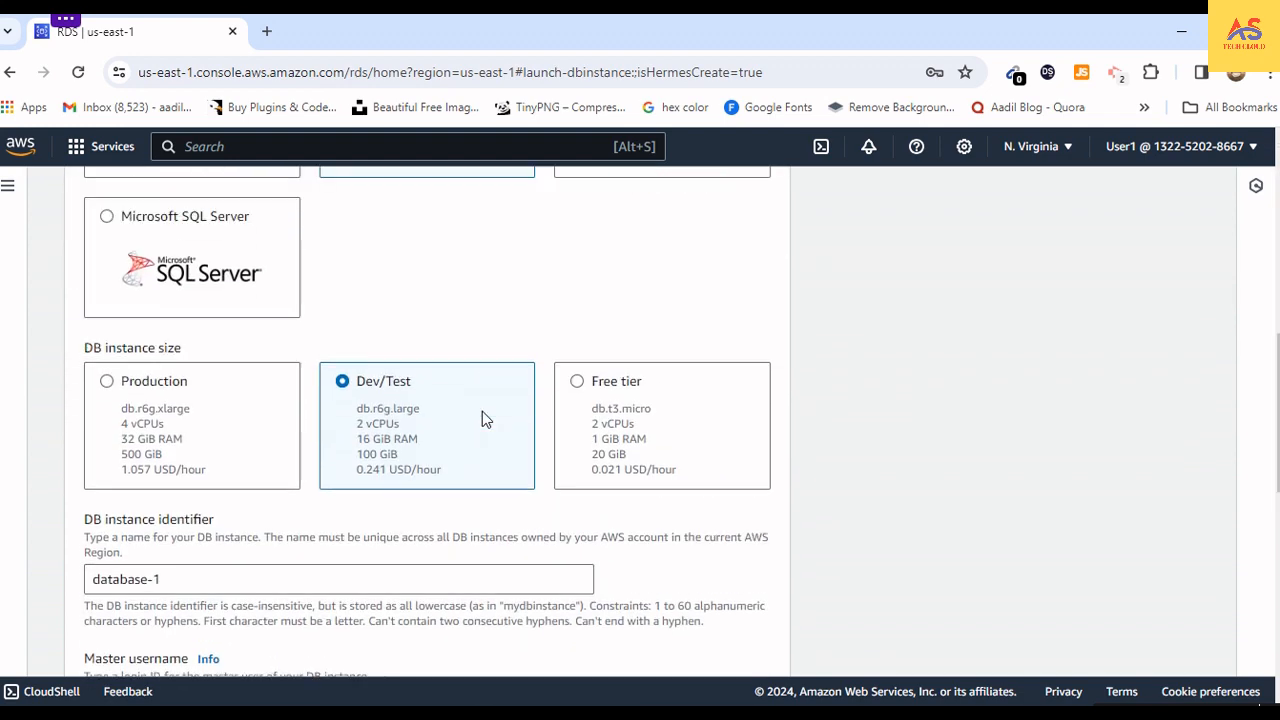
{"action": "scroll", "coordinate": [482, 418], "scroll_direction": "down", "scroll_amount": 7}
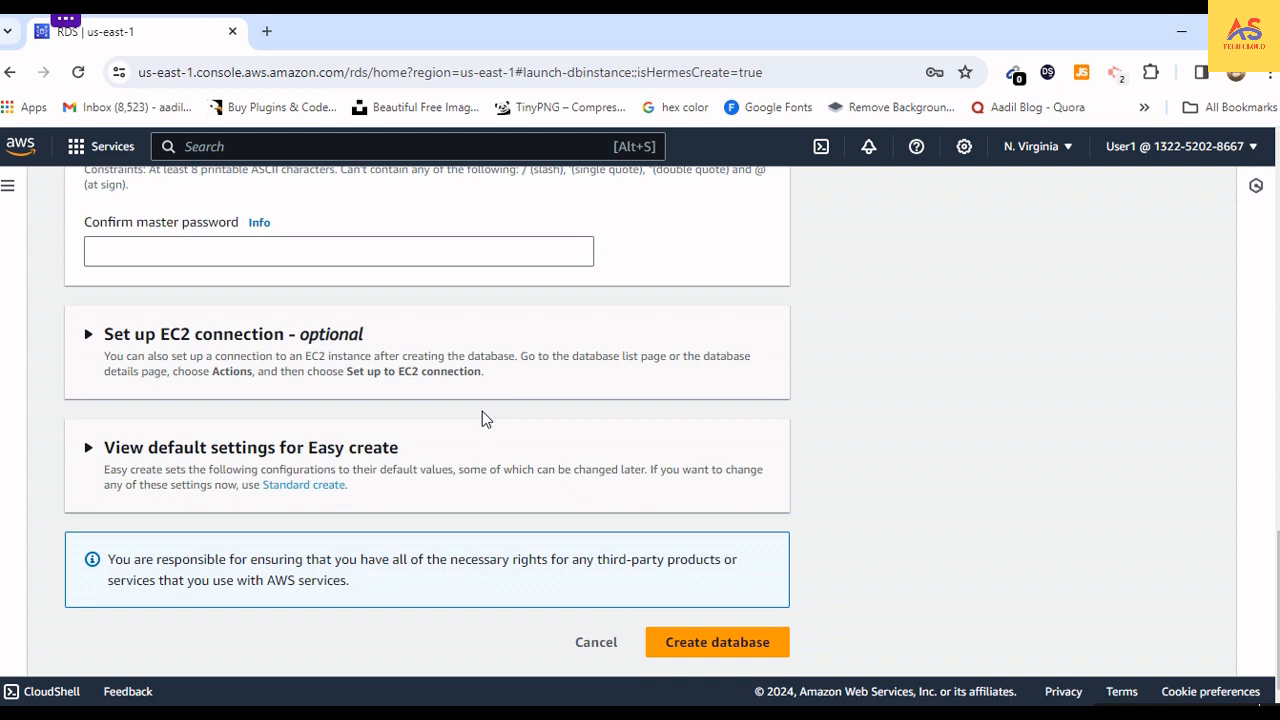
{"action": "scroll", "coordinate": [314, 429], "scroll_direction": "up", "scroll_amount": 7}
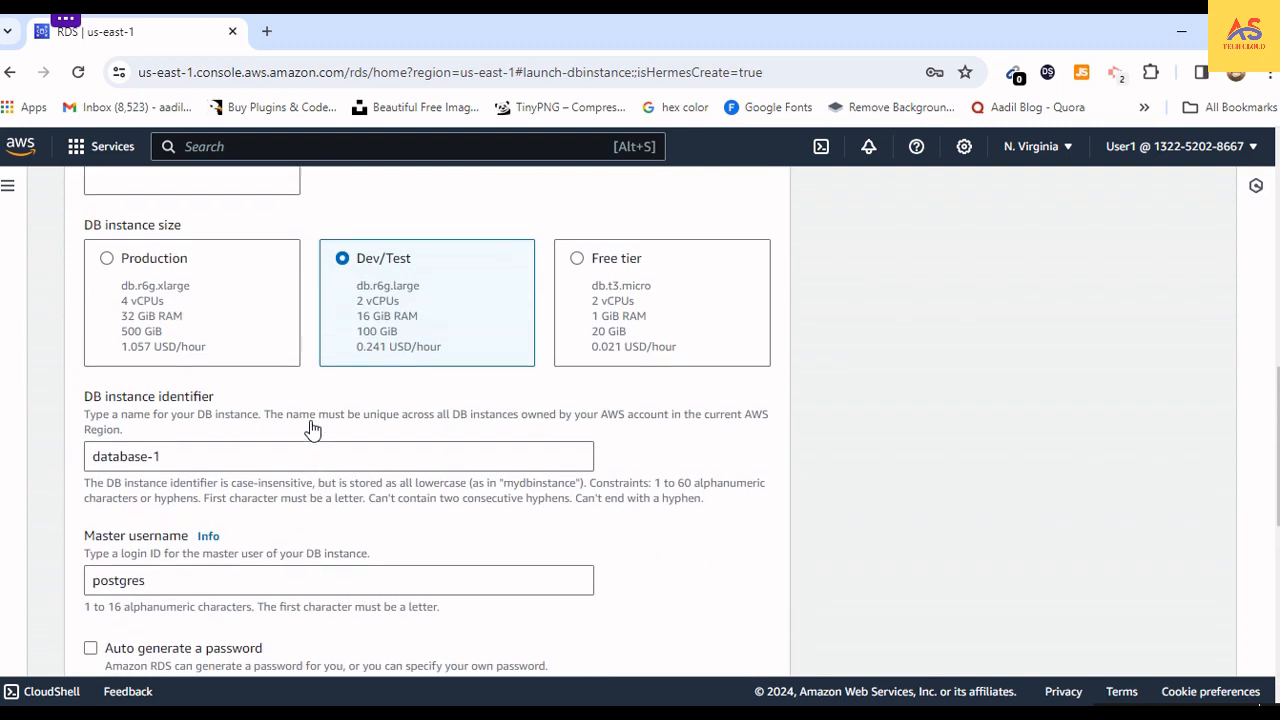
{"action": "scroll", "coordinate": [400, 423], "scroll_direction": "up", "scroll_amount": 6}
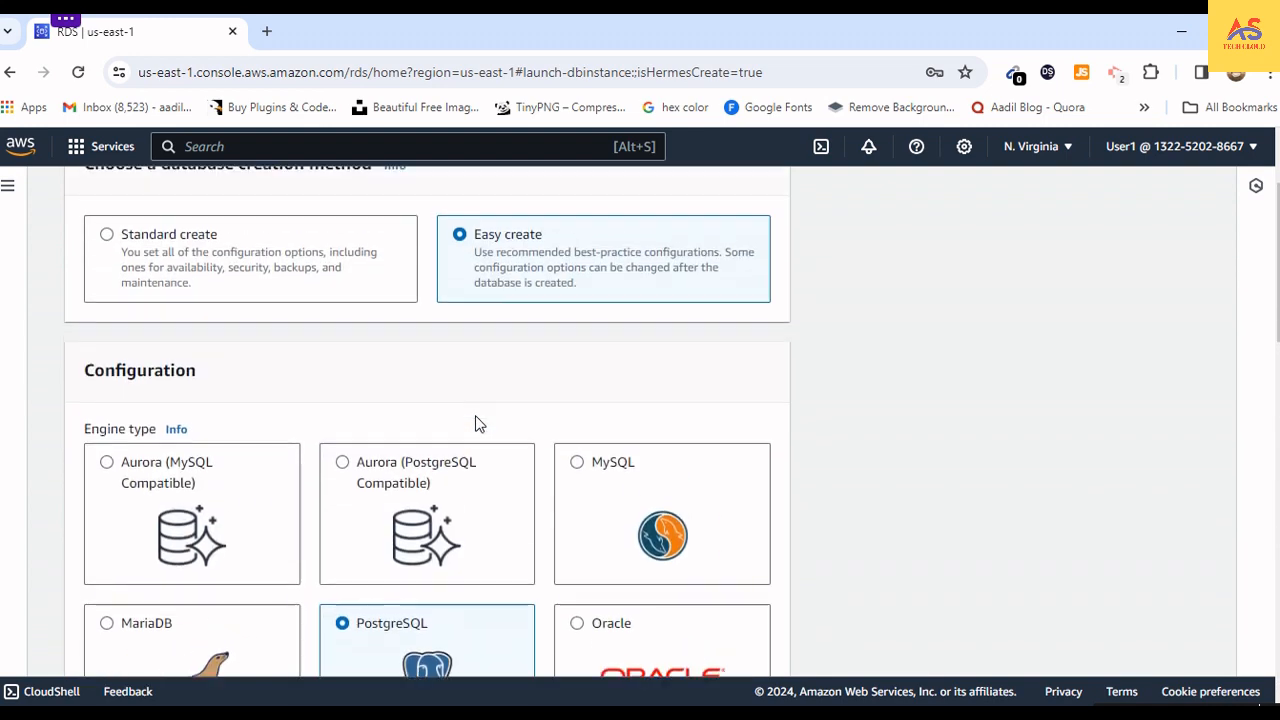
{"action": "scroll", "coordinate": [478, 422], "scroll_direction": "up", "scroll_amount": 2}
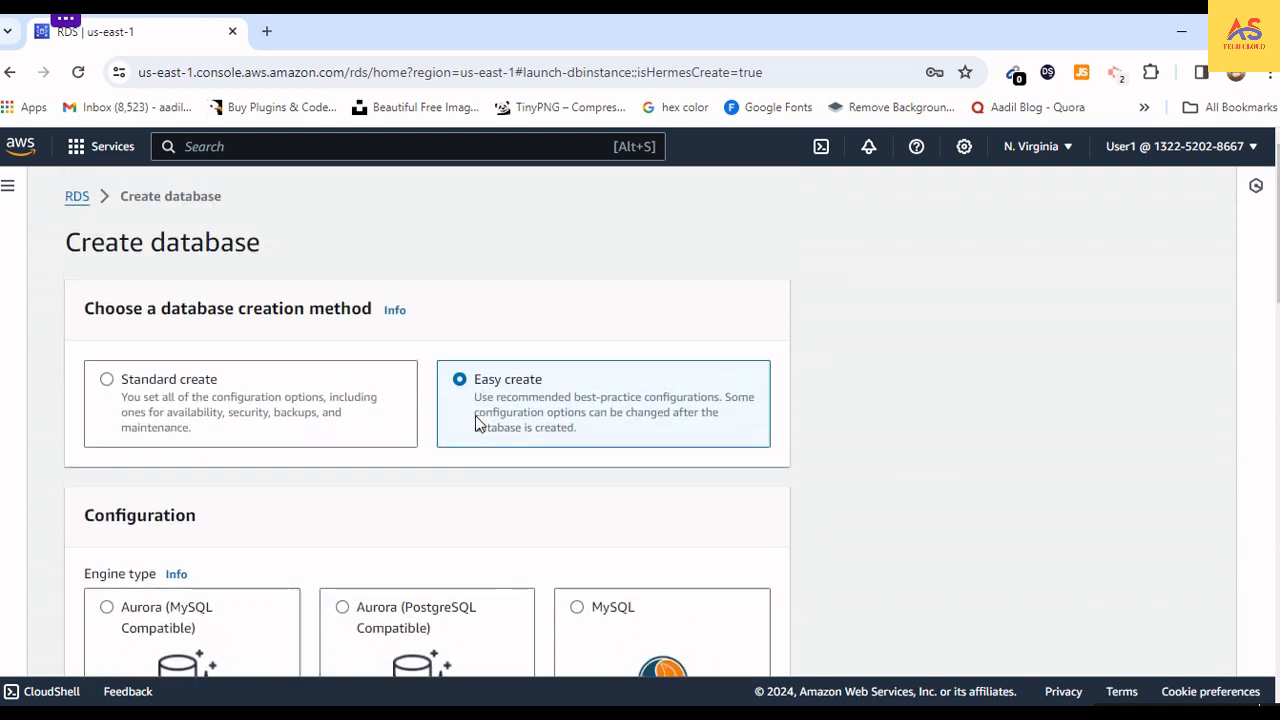
{"action": "left_click", "coordinate": [107, 382]}
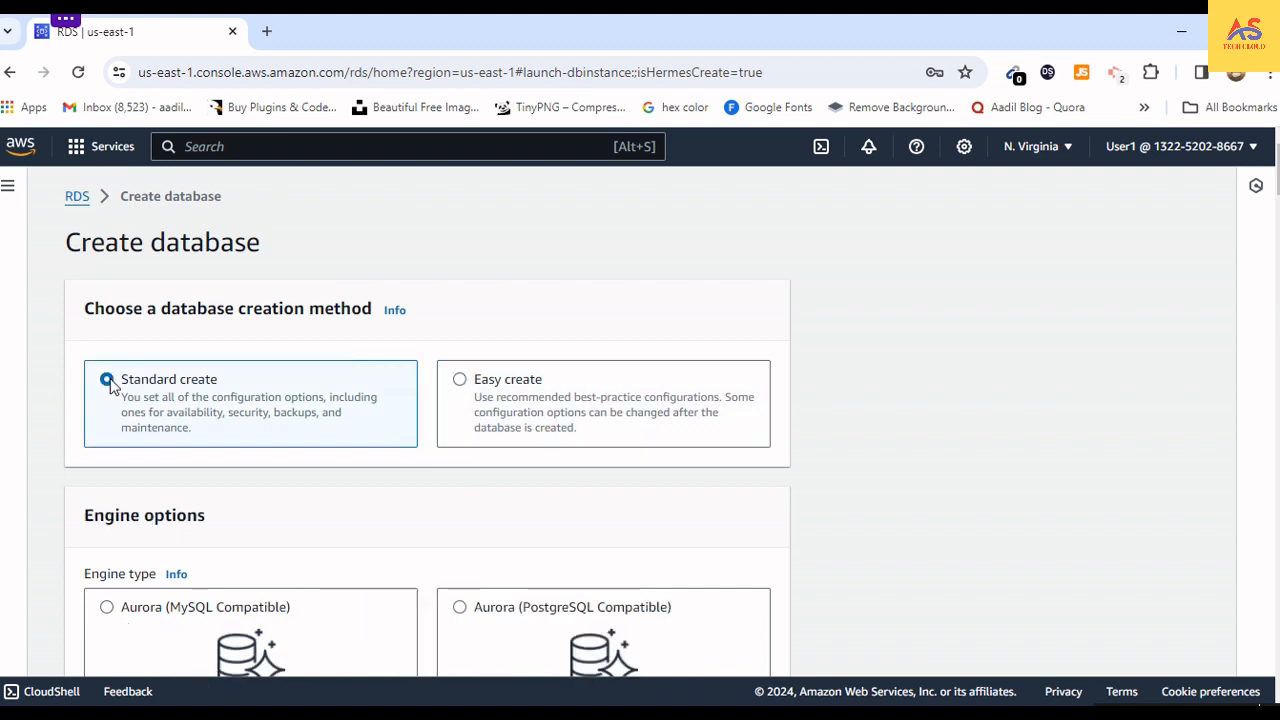
Step: Choose Microsoft SQL Server as the engine type for the new database
{"action": "scroll", "coordinate": [477, 300], "scroll_direction": "down", "scroll_amount": 3}
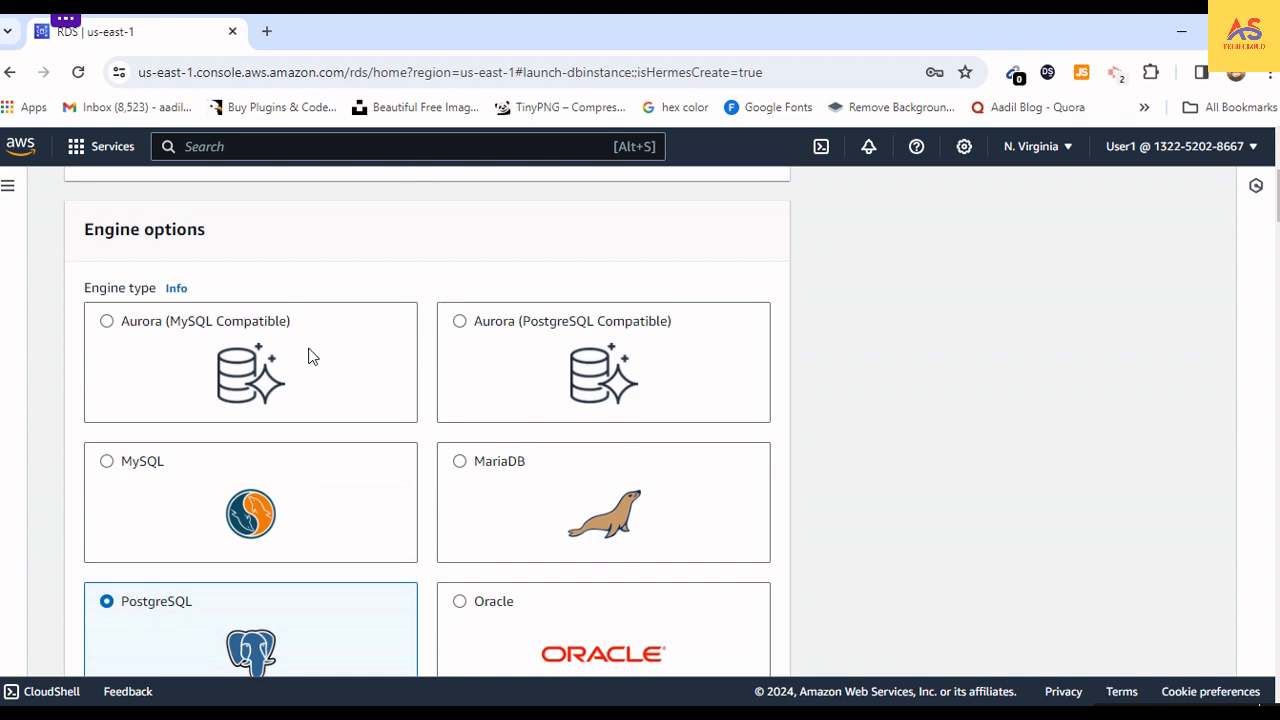
{"action": "scroll", "coordinate": [302, 356], "scroll_direction": "up", "scroll_amount": 2}
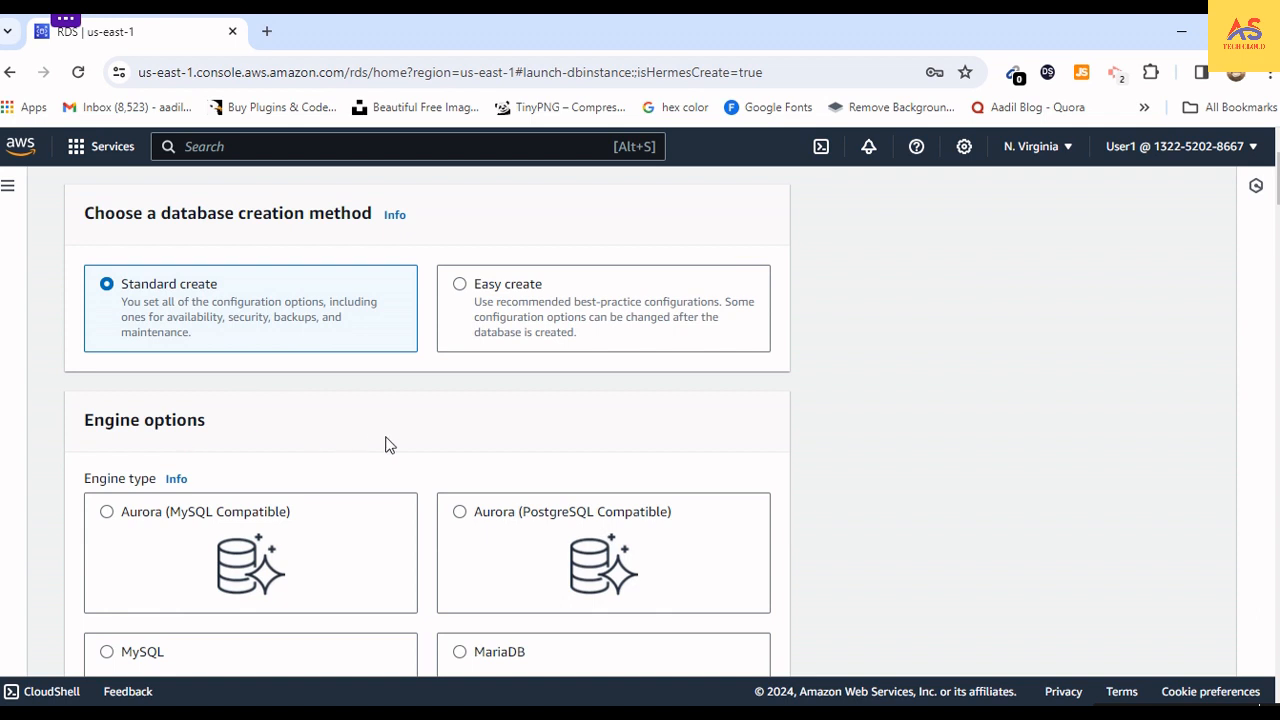
{"action": "scroll", "coordinate": [389, 445], "scroll_direction": "down", "scroll_amount": 1}
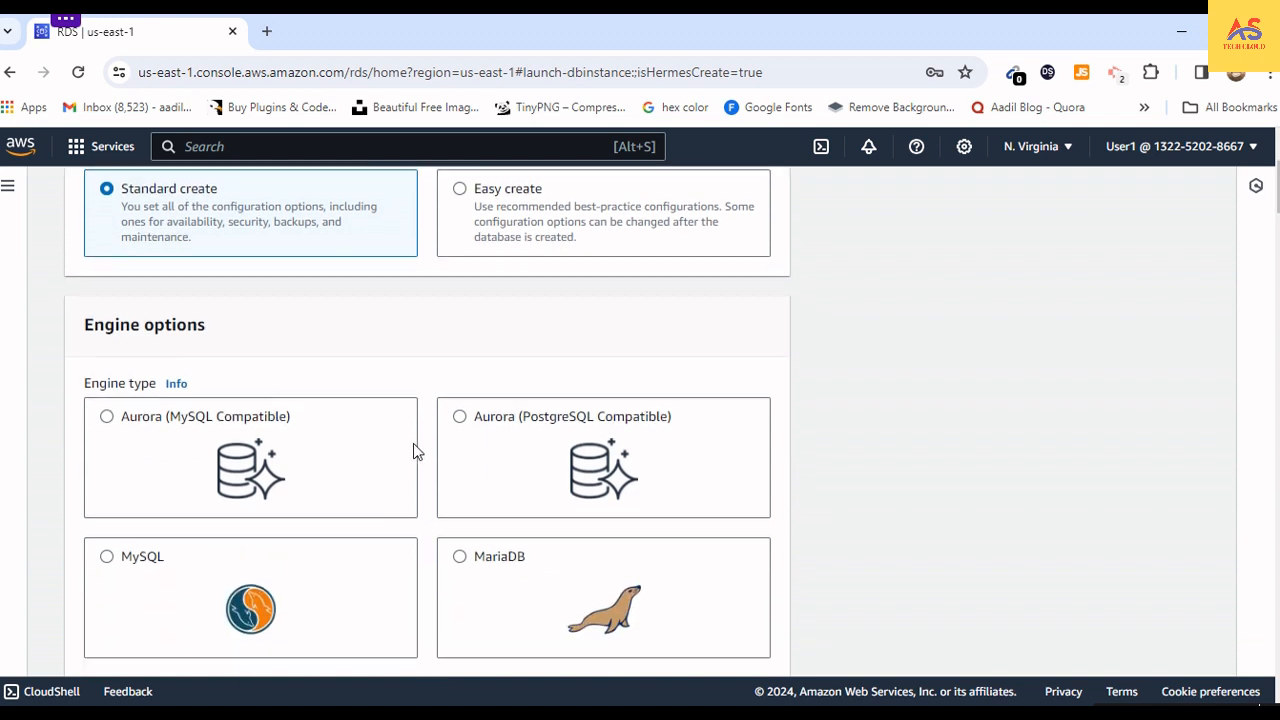
{"action": "scroll", "coordinate": [413, 443], "scroll_direction": "down", "scroll_amount": 3}
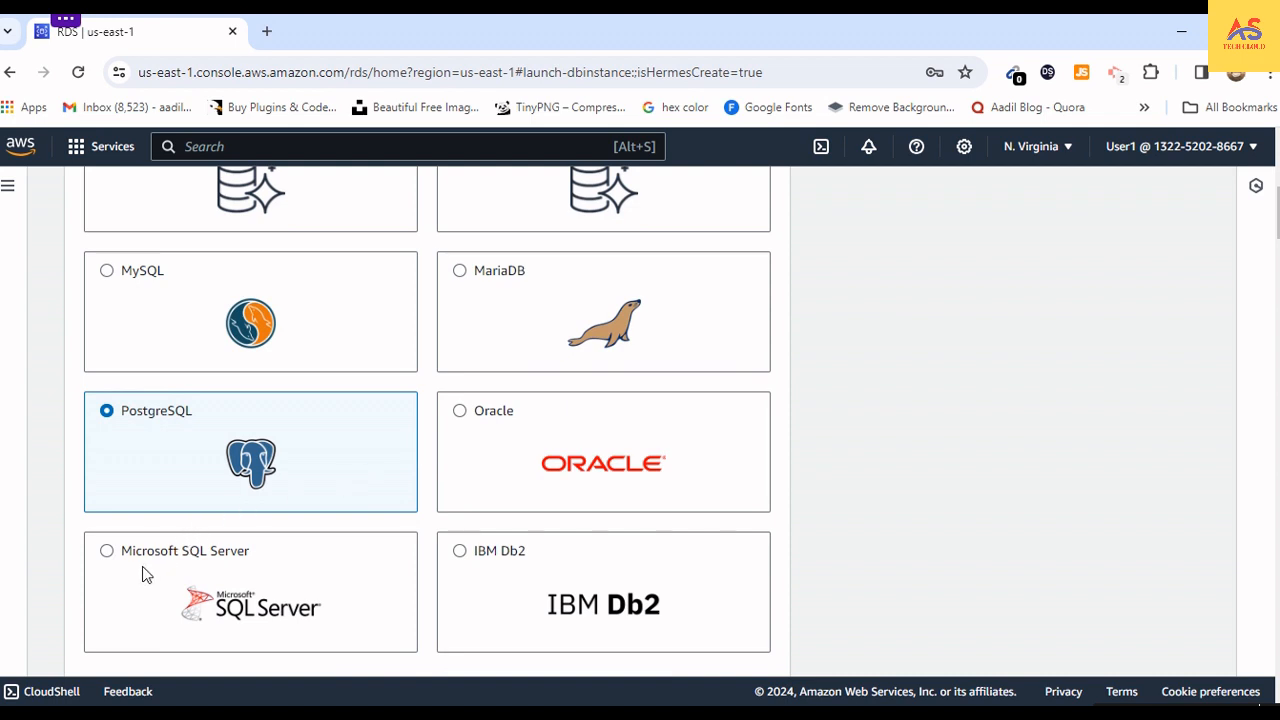
{"action": "left_click", "coordinate": [107, 551]}
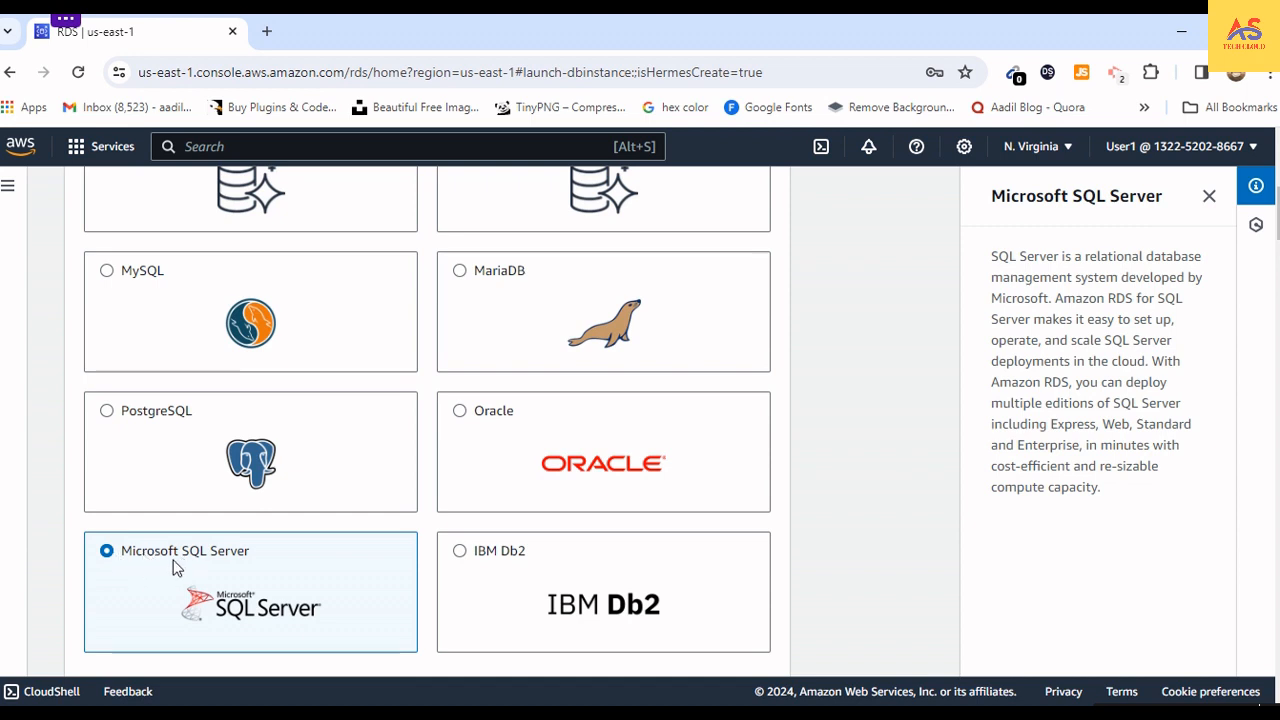
Step: Preview the editions offered under Amazon RDS Custom and set the database management type back to Amazon RDS
{"action": "scroll", "coordinate": [420, 568], "scroll_direction": "down", "scroll_amount": 1}
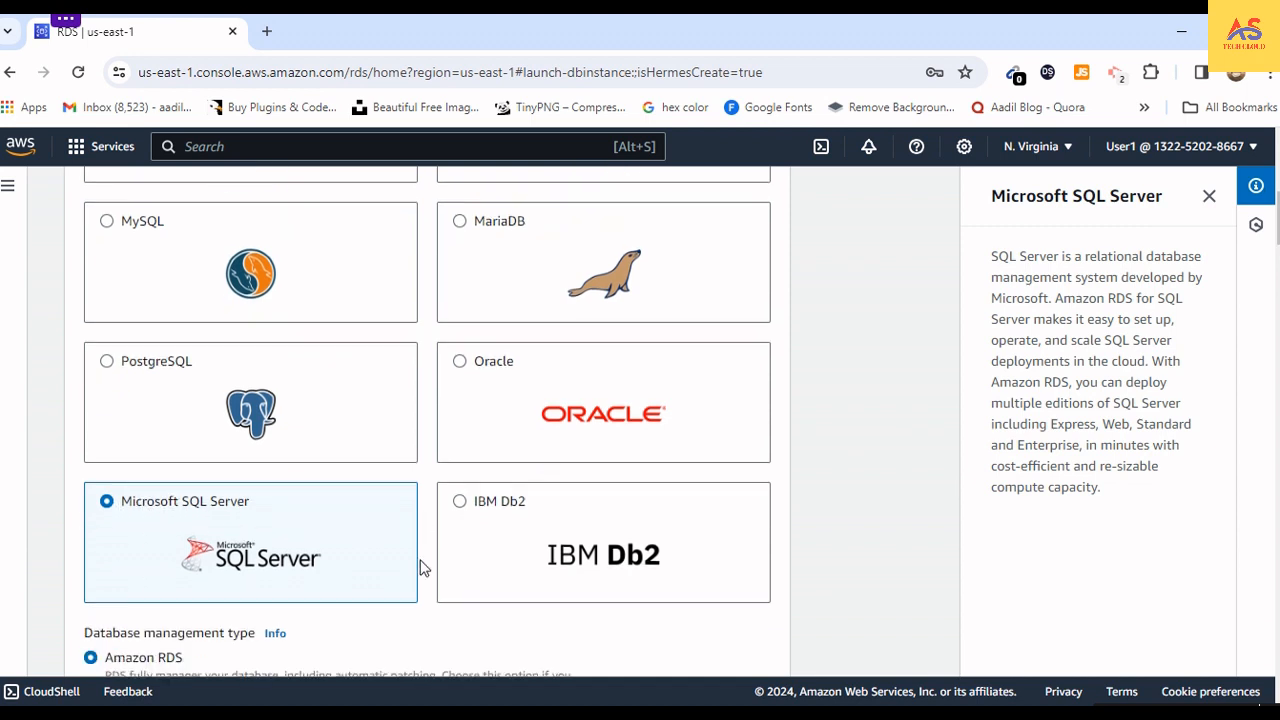
{"action": "scroll", "coordinate": [420, 568], "scroll_direction": "down", "scroll_amount": 2}
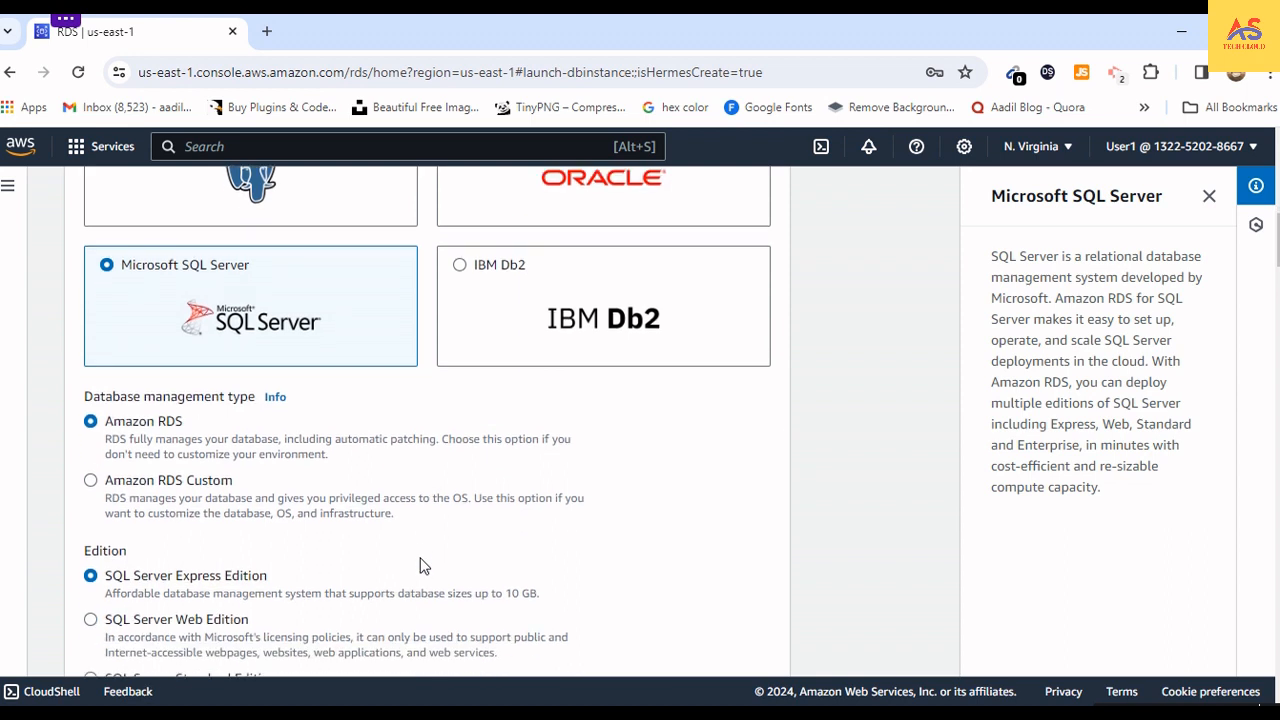
{"action": "scroll", "coordinate": [414, 541], "scroll_direction": "down", "scroll_amount": 1}
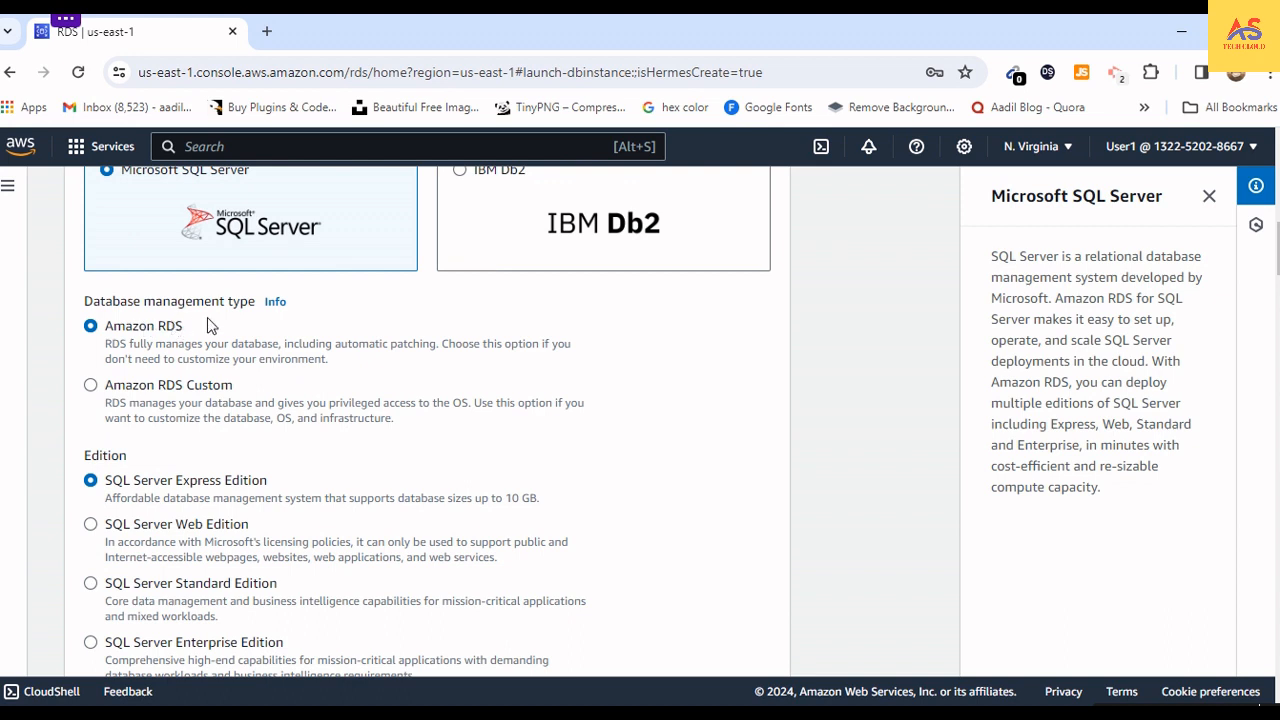
{"action": "left_click", "coordinate": [96, 390]}
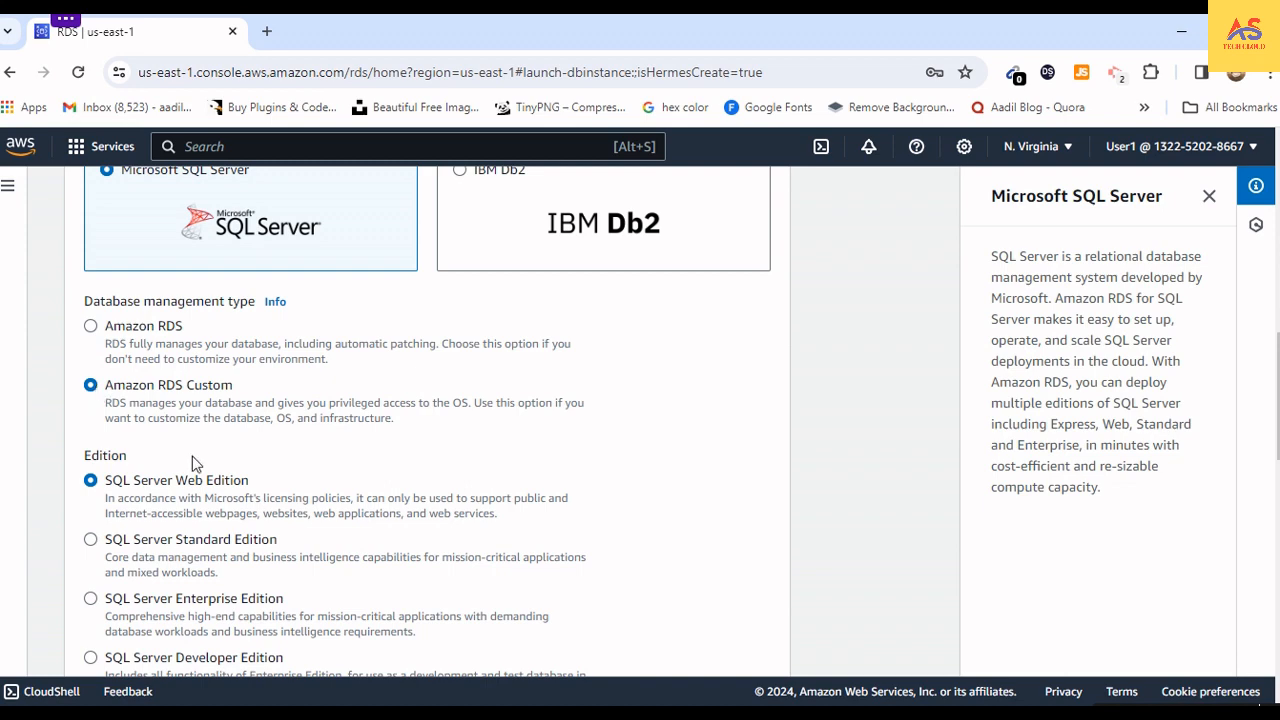
{"action": "scroll", "coordinate": [190, 480], "scroll_direction": "down", "scroll_amount": 3}
{"action": "scroll", "coordinate": [181, 500], "scroll_direction": "up", "scroll_amount": 2}
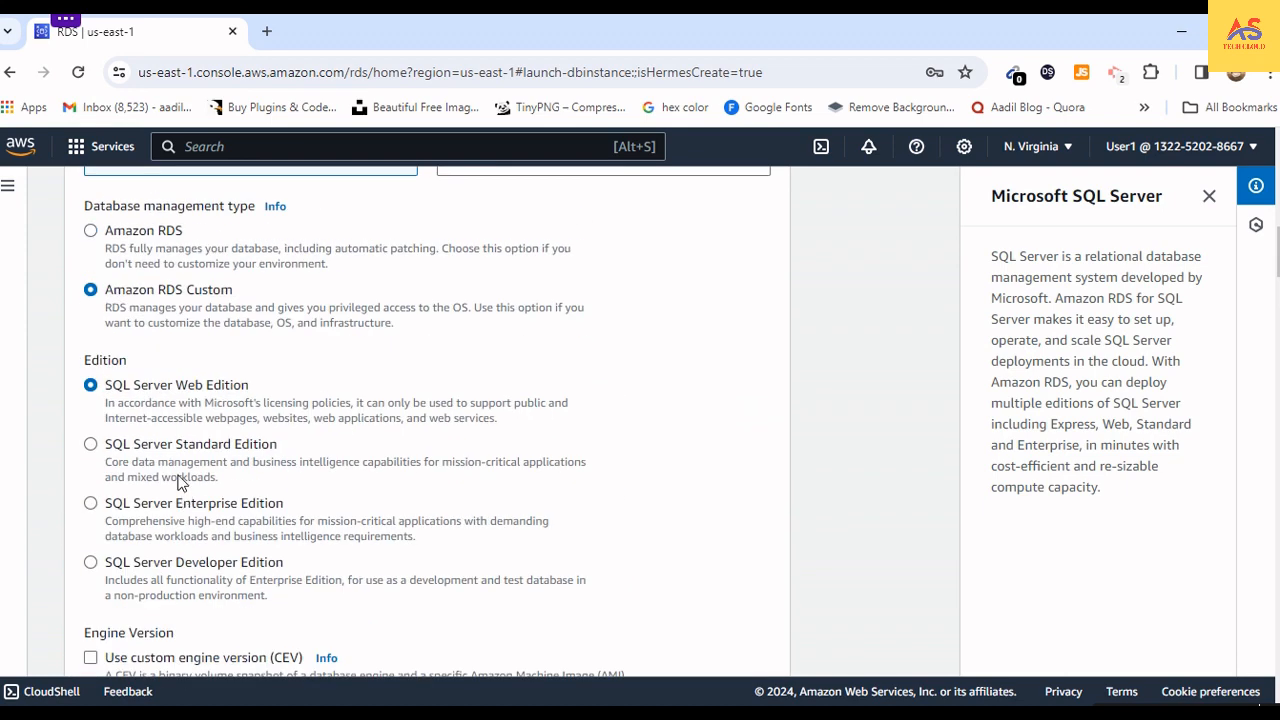
{"action": "scroll", "coordinate": [153, 527], "scroll_direction": "down", "scroll_amount": 2}
{"action": "scroll", "coordinate": [154, 543], "scroll_direction": "up", "scroll_amount": 3}
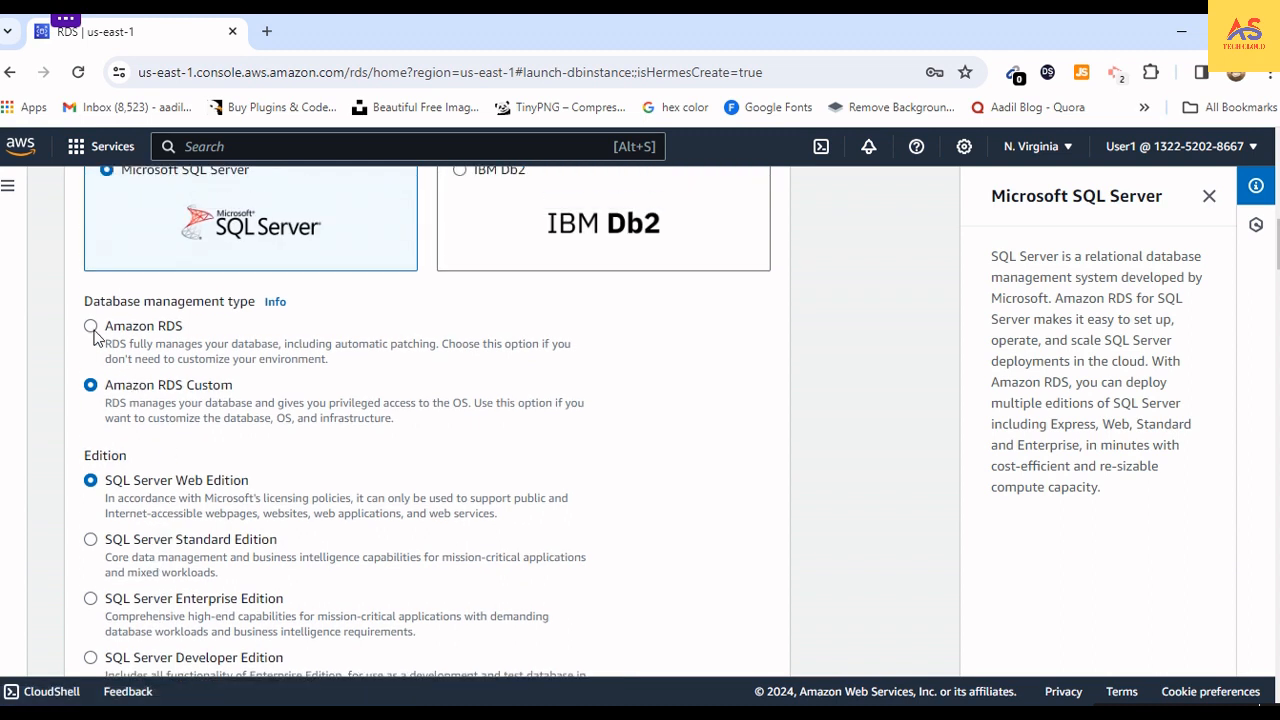
{"action": "left_click", "coordinate": [91, 327]}
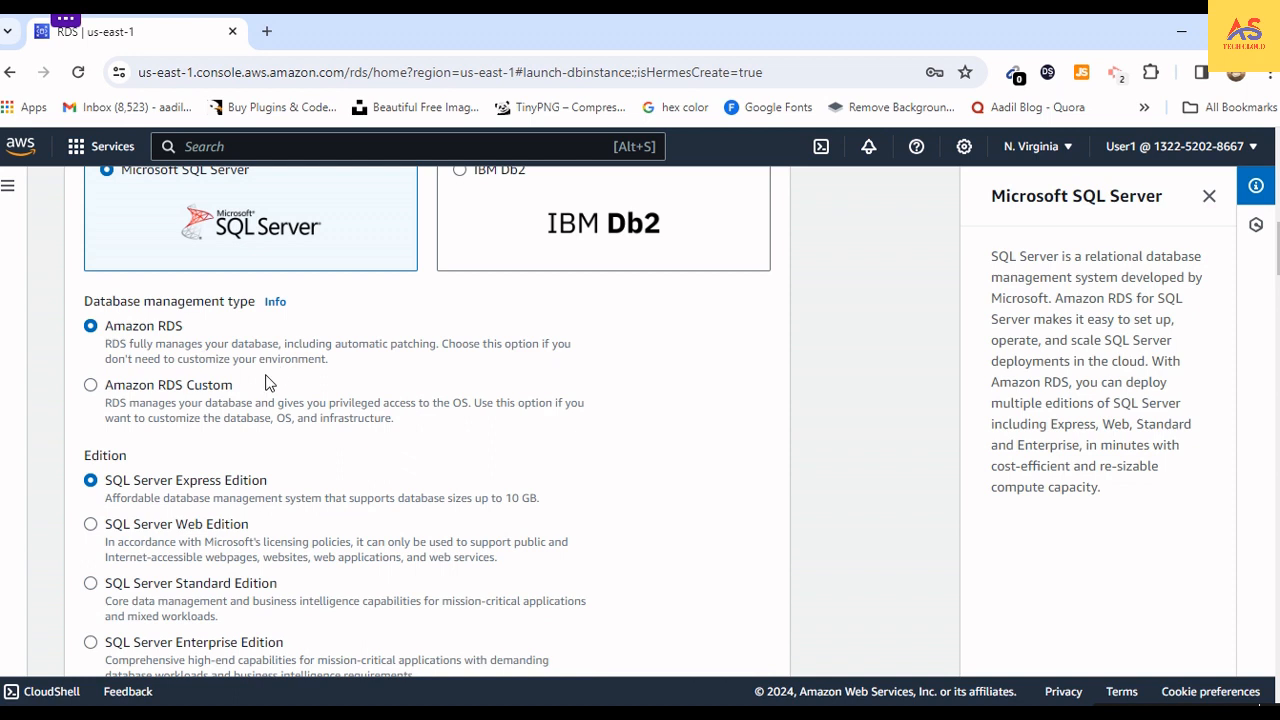
Step: Review the SQL Server editions, license and available engine versions, keeping the current engine version
{"action": "scroll", "coordinate": [266, 402], "scroll_direction": "down", "scroll_amount": 1}
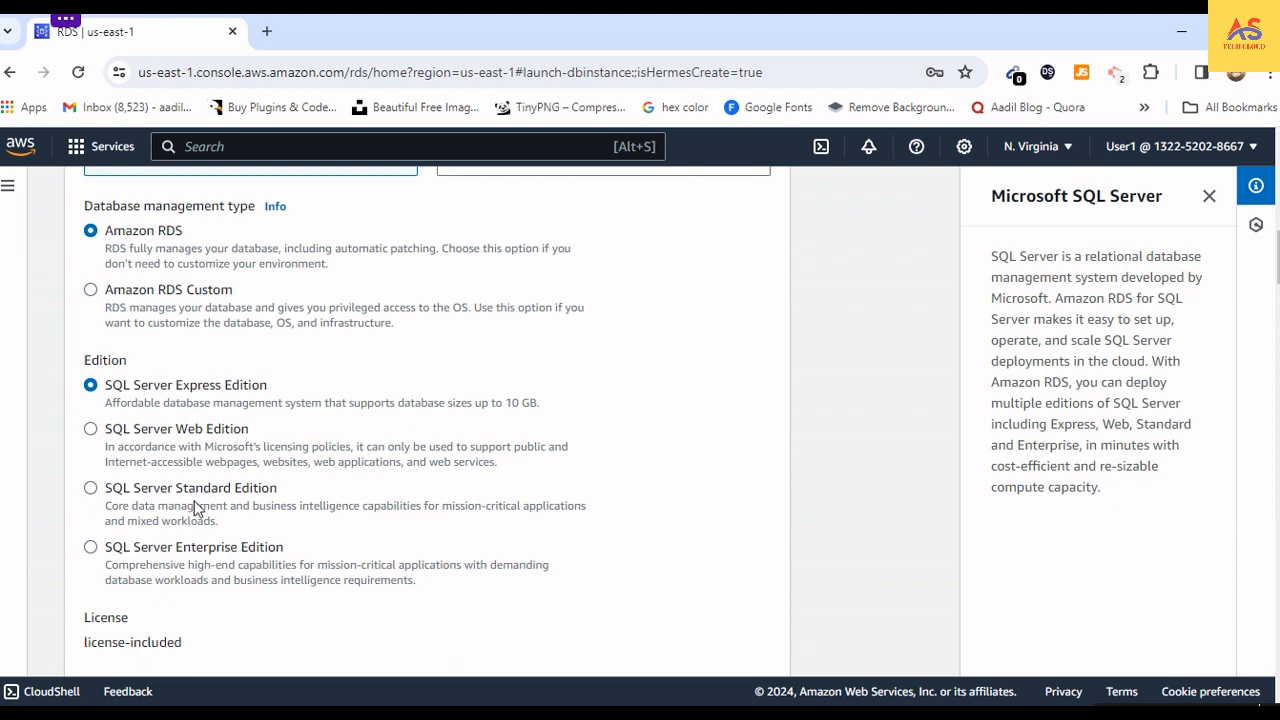
{"action": "scroll", "coordinate": [195, 509], "scroll_direction": "down", "scroll_amount": 2}
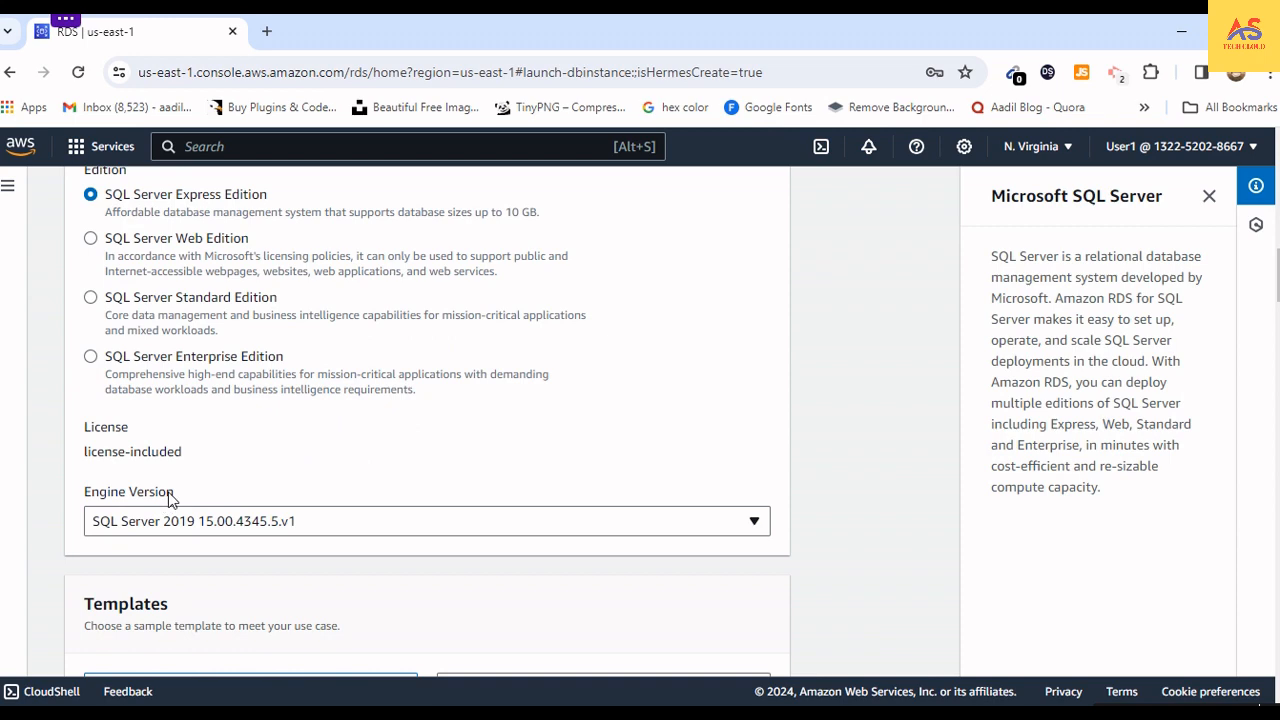
{"action": "scroll", "coordinate": [168, 495], "scroll_direction": "up", "scroll_amount": 2}
{"action": "scroll", "coordinate": [168, 495], "scroll_direction": "down", "scroll_amount": 3}
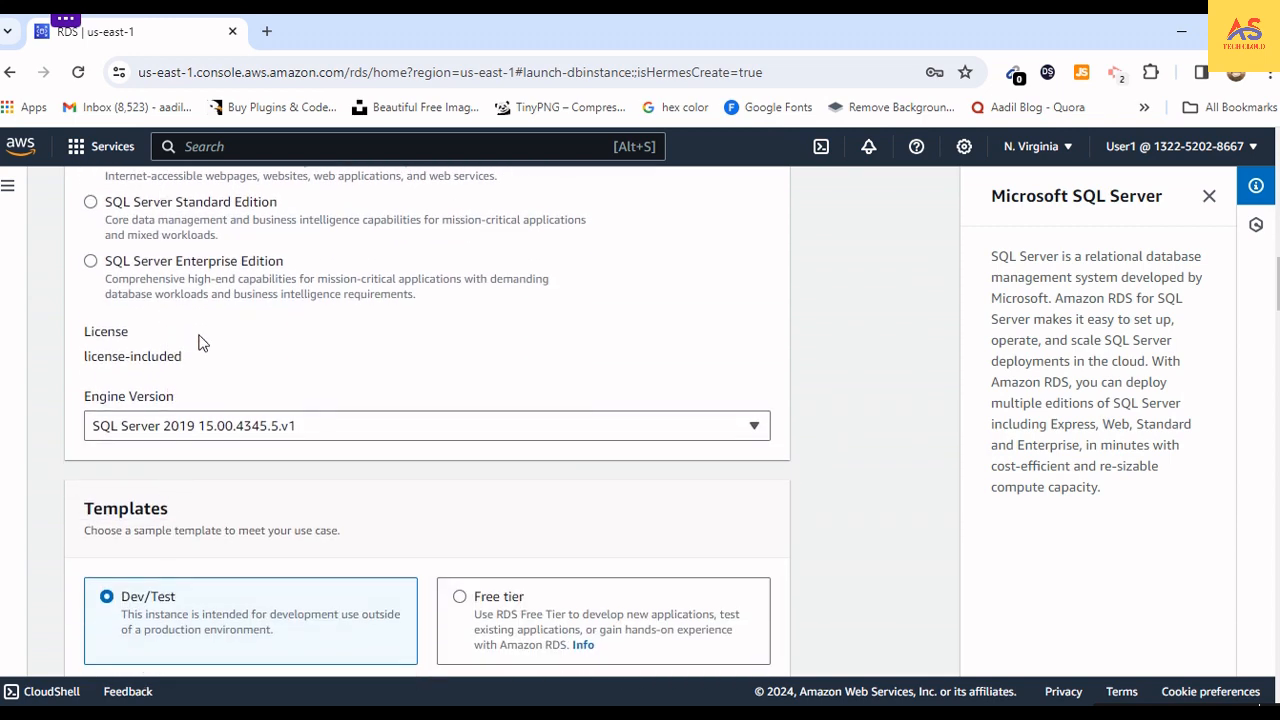
{"action": "left_click", "coordinate": [677, 426]}
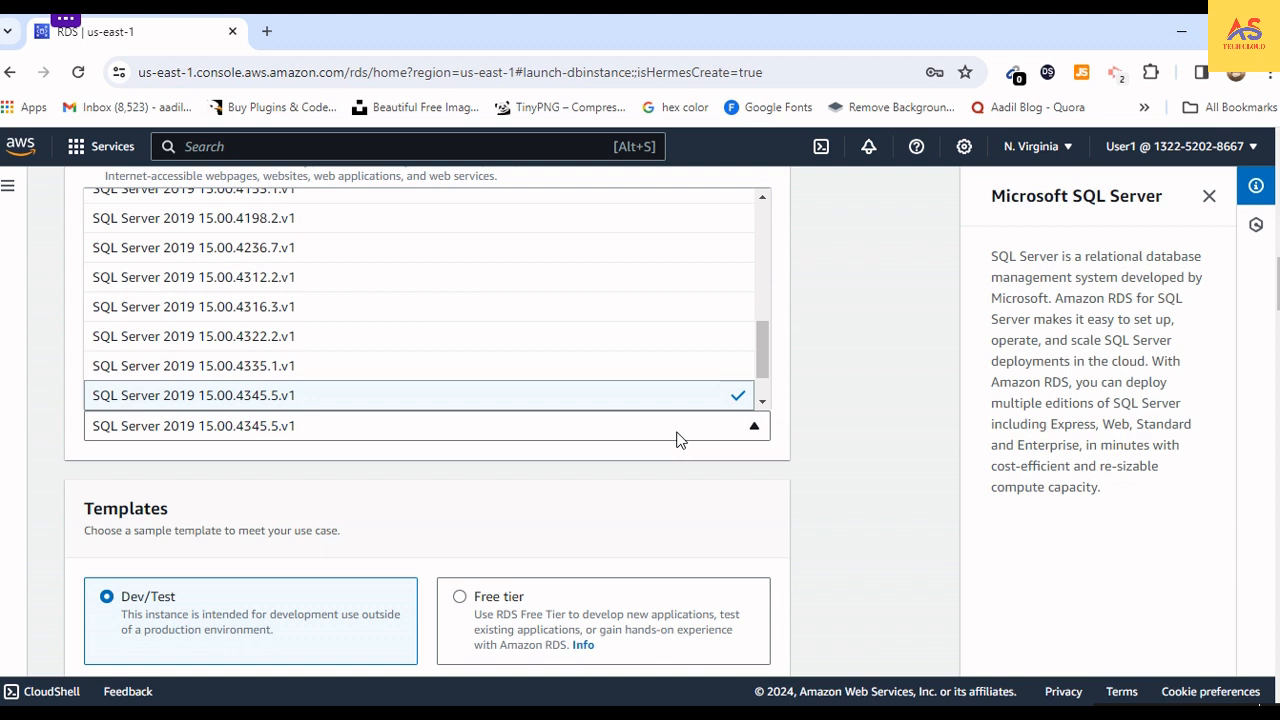
{"action": "left_click_drag", "start_coordinate": [761, 303], "coordinate": [725, 381]}
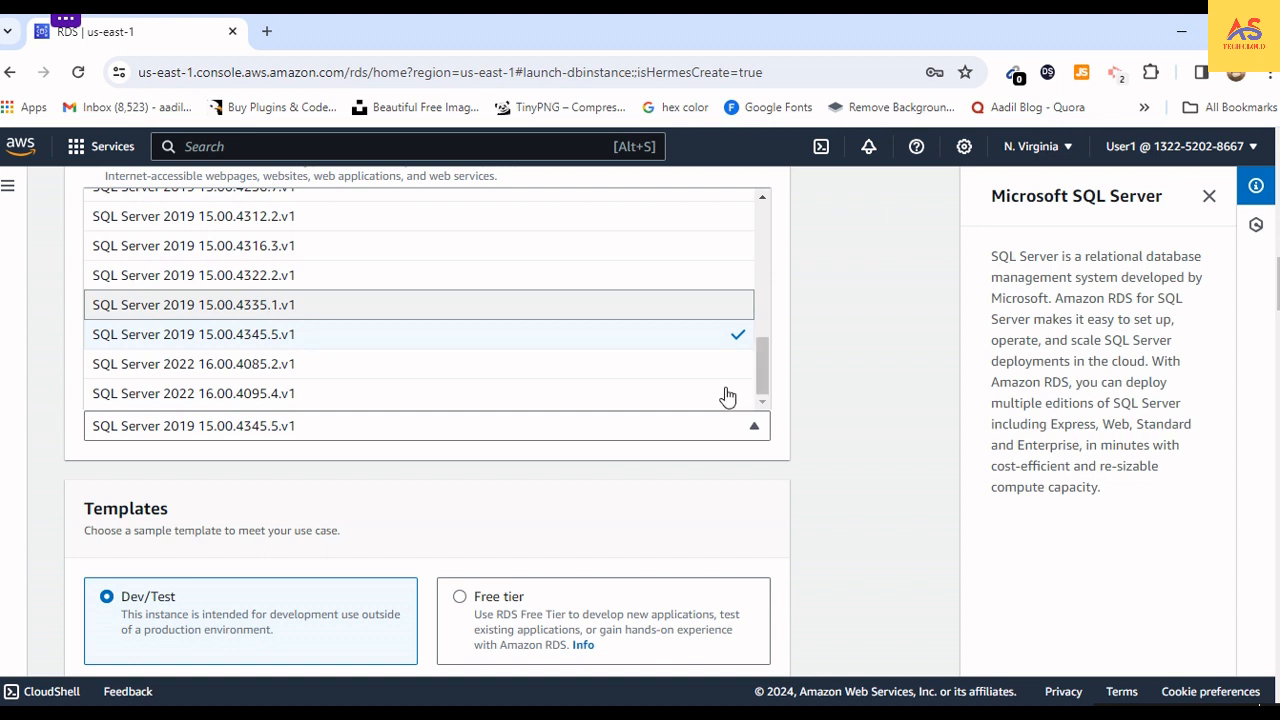
{"action": "left_click", "coordinate": [820, 383]}
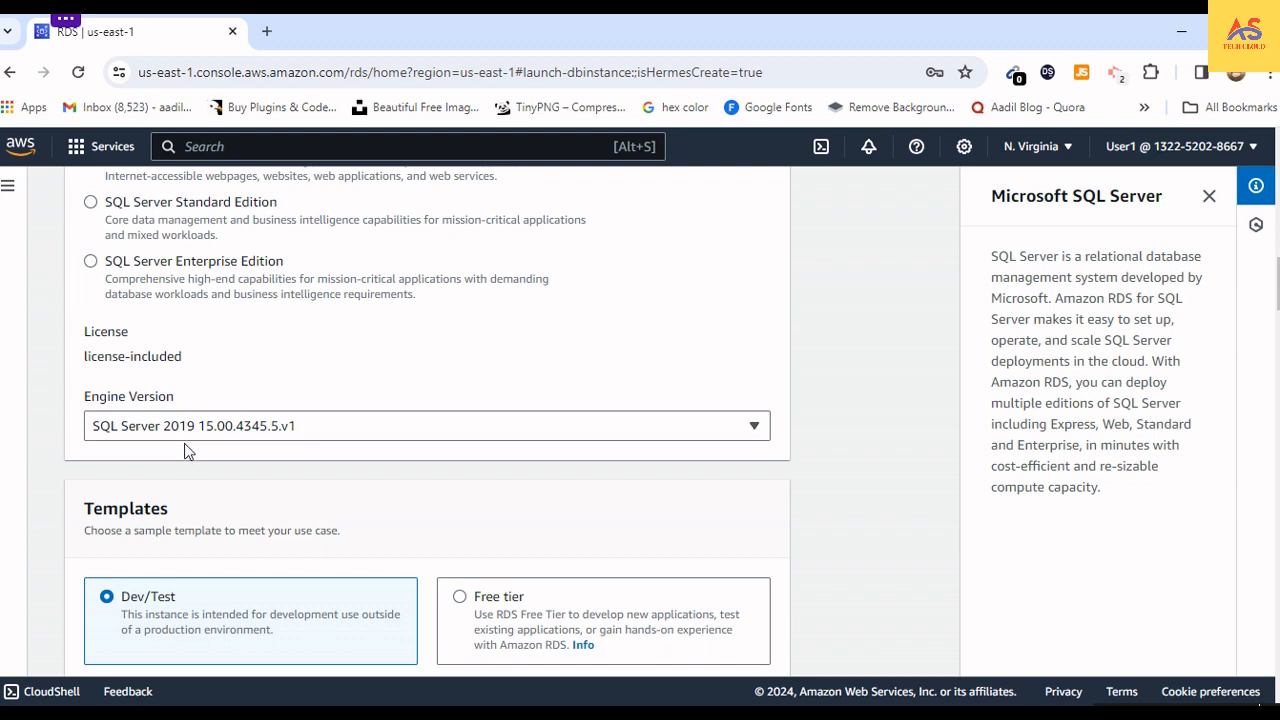
Step: Compare the sample templates and choose the Free tier template for the database
{"action": "scroll", "coordinate": [250, 445], "scroll_direction": "down", "scroll_amount": 3}
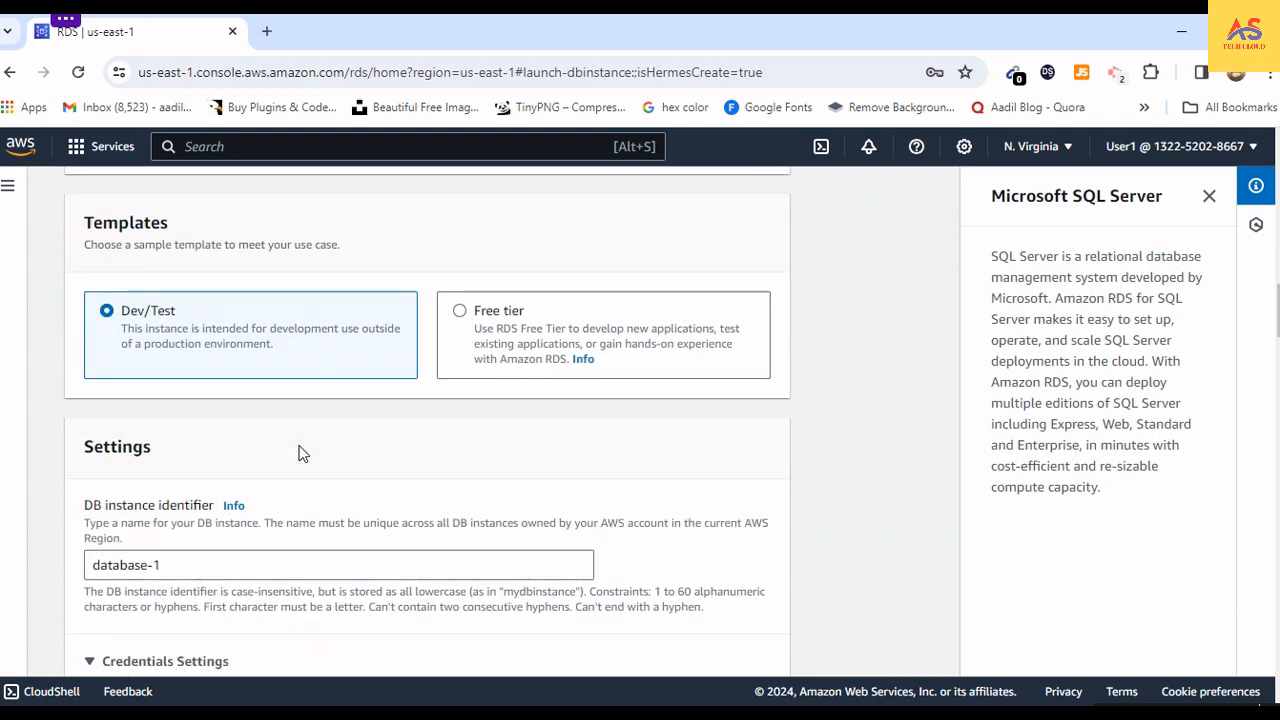
{"action": "scroll", "coordinate": [180, 404], "scroll_direction": "up", "scroll_amount": 1}
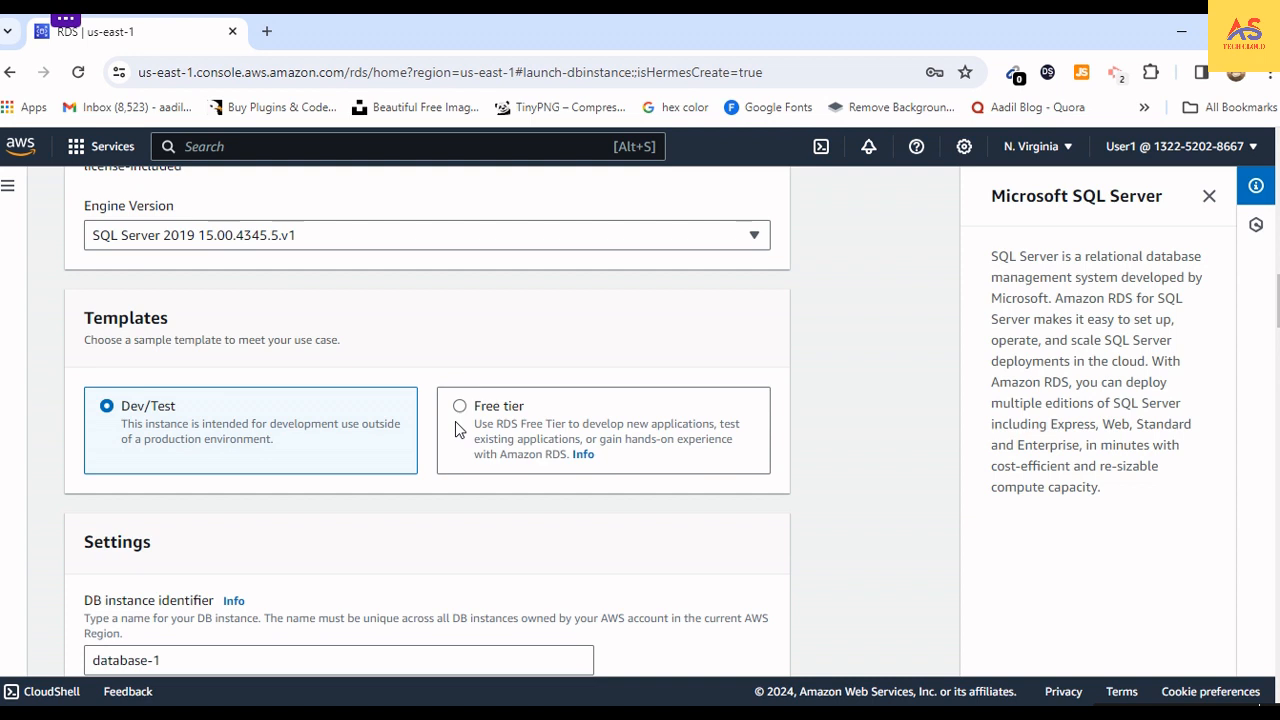
{"action": "scroll", "coordinate": [486, 432], "scroll_direction": "down", "scroll_amount": 2}
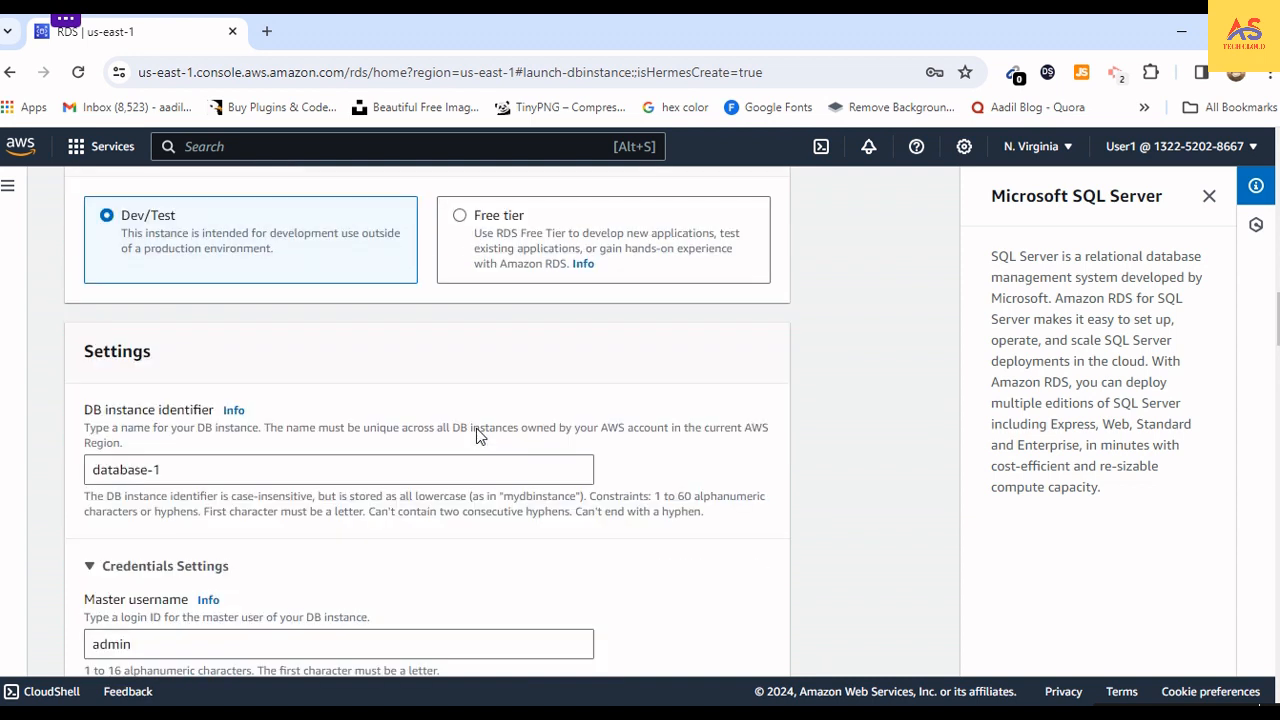
{"action": "scroll", "coordinate": [480, 428], "scroll_direction": "up", "scroll_amount": 2}
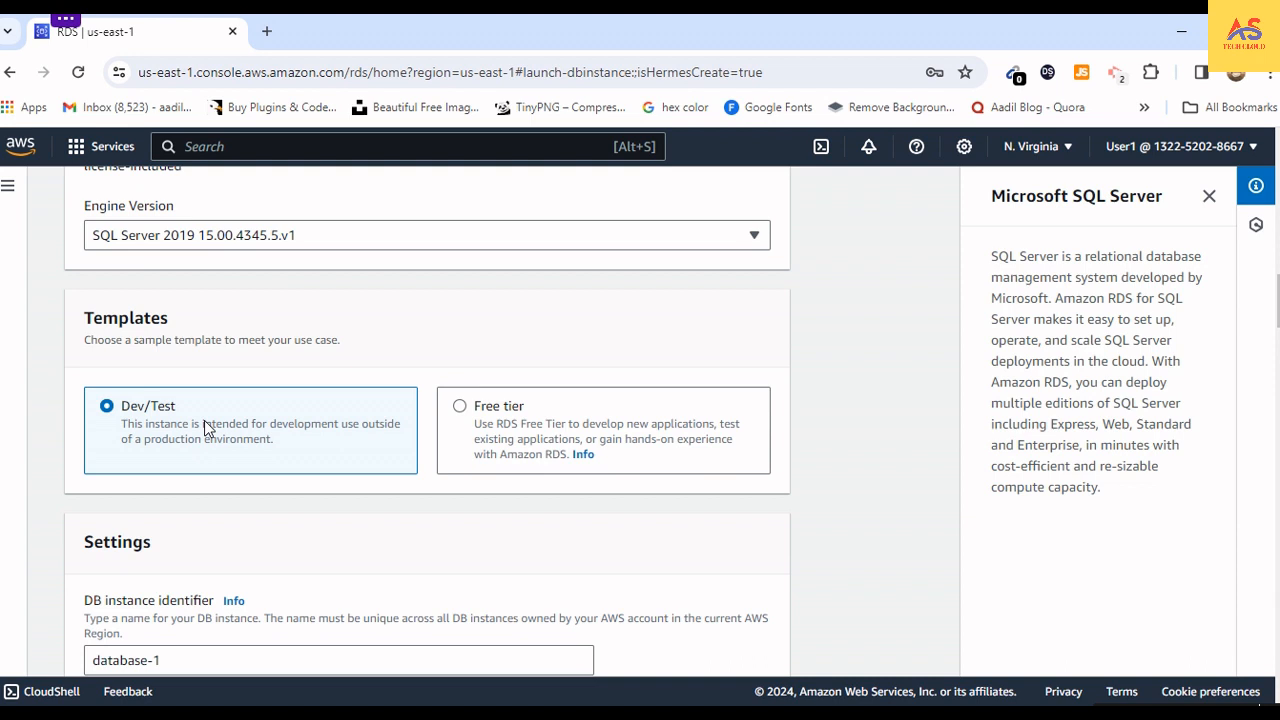
{"action": "left_click", "coordinate": [460, 406]}
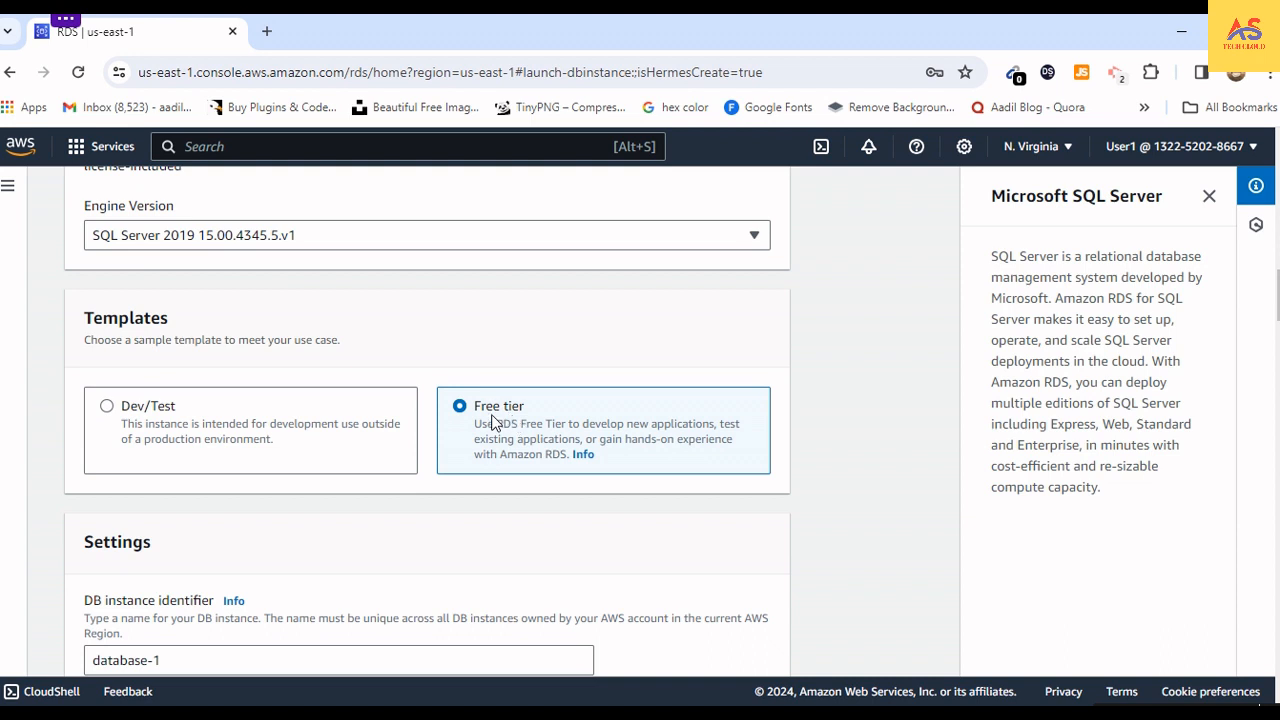
Step: Set the DB instance identifier to Mydatabase
{"action": "scroll", "coordinate": [509, 423], "scroll_direction": "down", "scroll_amount": 1}
{"action": "scroll", "coordinate": [509, 423], "scroll_direction": "down", "scroll_amount": 2}
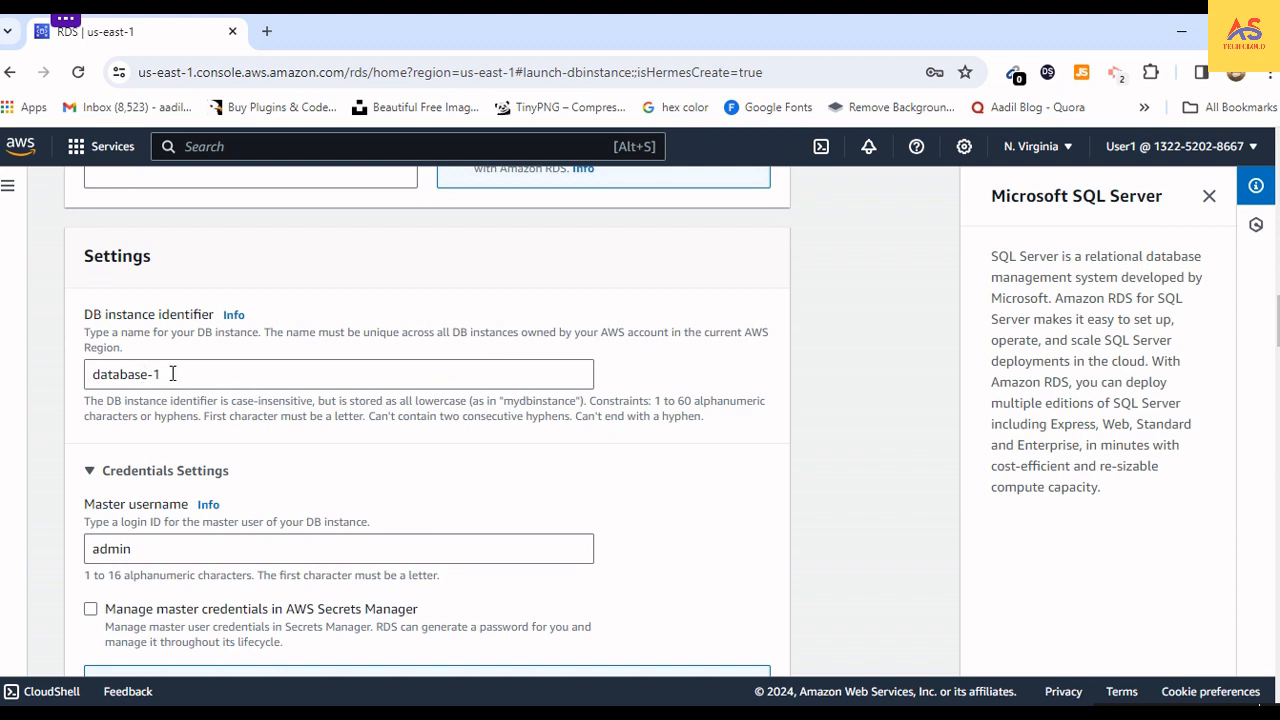
{"action": "left_click", "coordinate": [172, 374]}
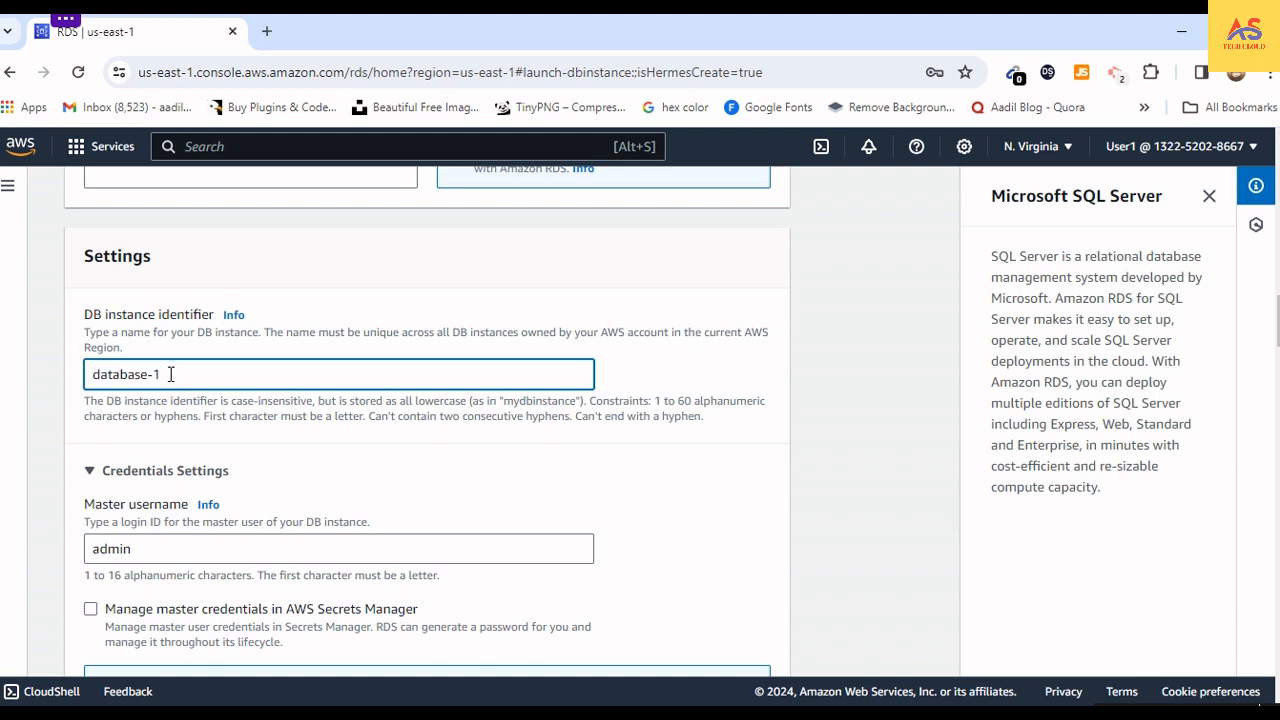
{"action": "key", "text": "BackSpace"}
{"action": "key", "text": "BackSpace"}
{"action": "type", "text": "MY"}
{"action": "key", "text": "BackSpace"}
{"action": "type", "text": "y"}
{"action": "scroll", "coordinate": [260, 471], "scroll_direction": "down", "scroll_amount": 1}
{"action": "scroll", "coordinate": [260, 471], "scroll_direction": "down", "scroll_amount": 1}
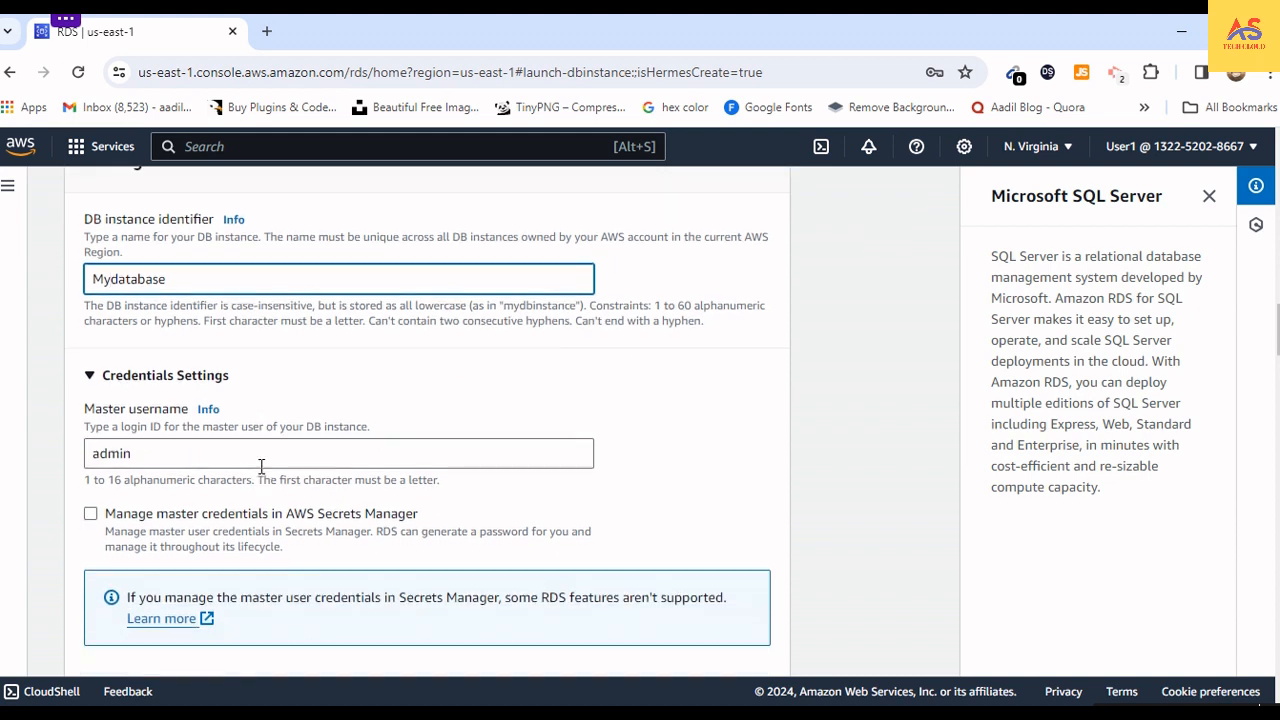
Step: Preview managing the master credentials in AWS Secrets Manager, and turn the option back off
{"action": "scroll", "coordinate": [163, 457], "scroll_direction": "down", "scroll_amount": 1}
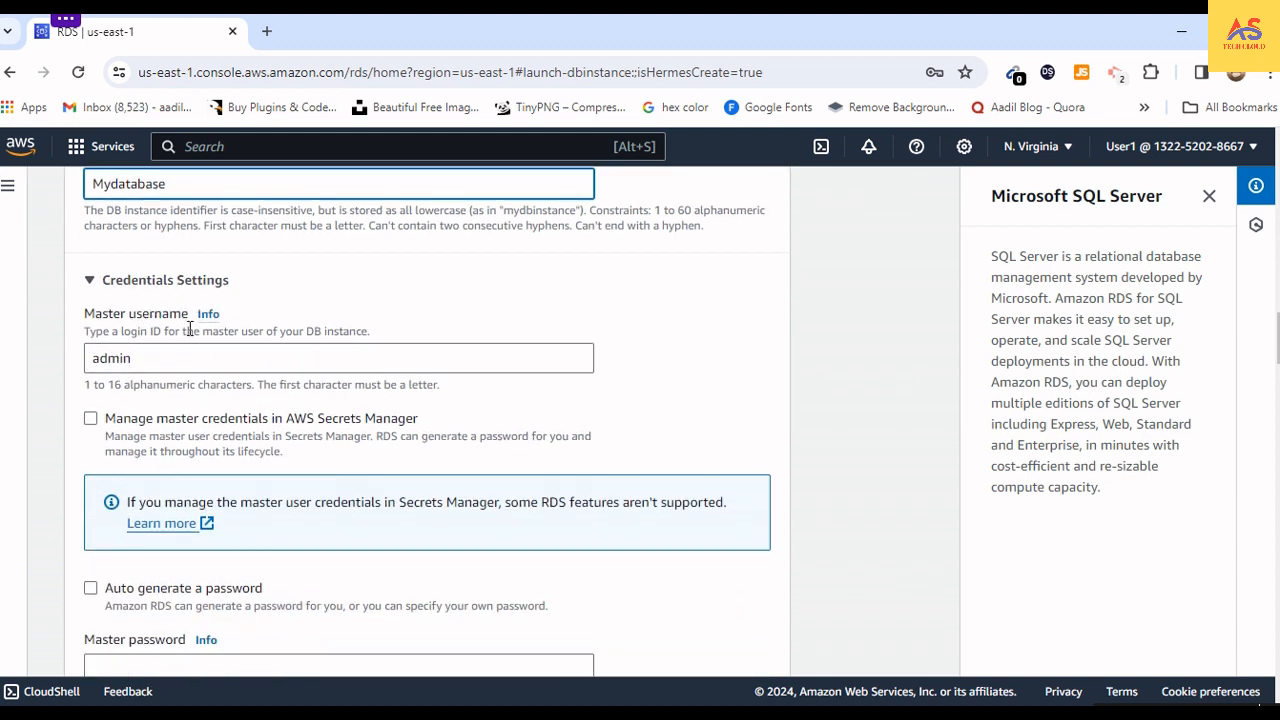
{"action": "scroll", "coordinate": [199, 543], "scroll_direction": "down", "scroll_amount": 2}
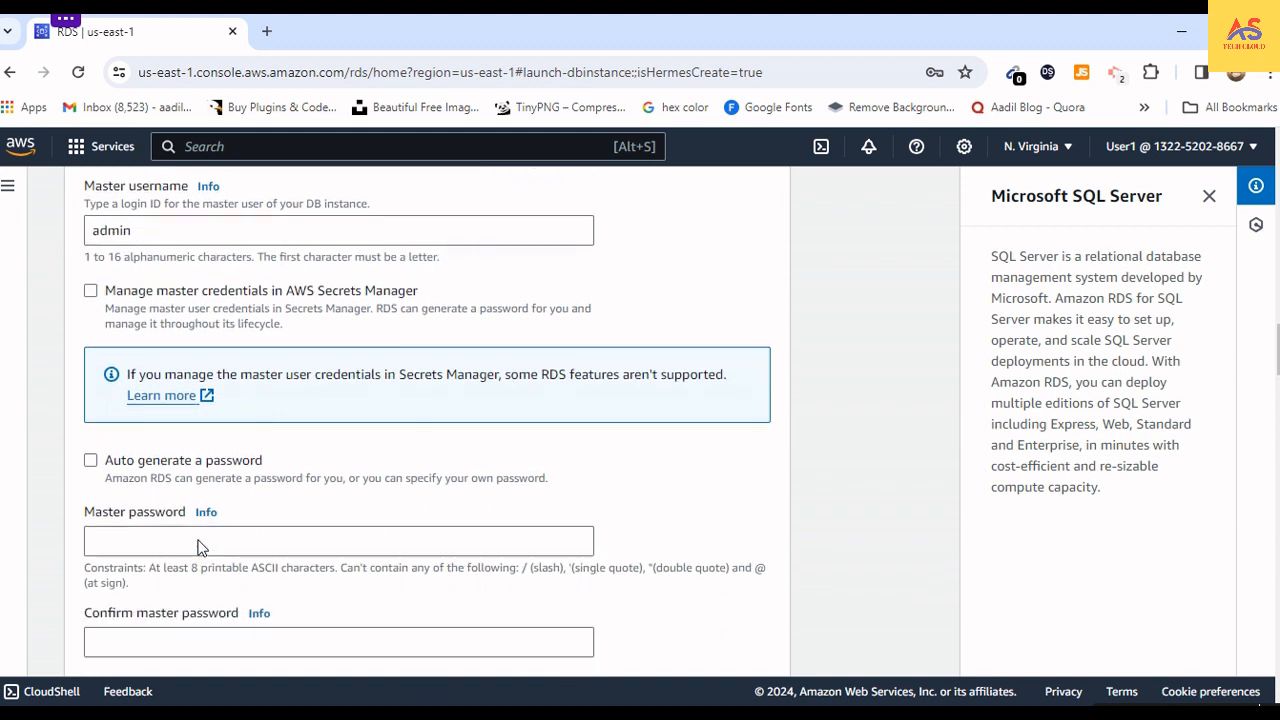
{"action": "scroll", "coordinate": [199, 549], "scroll_direction": "up", "scroll_amount": 1}
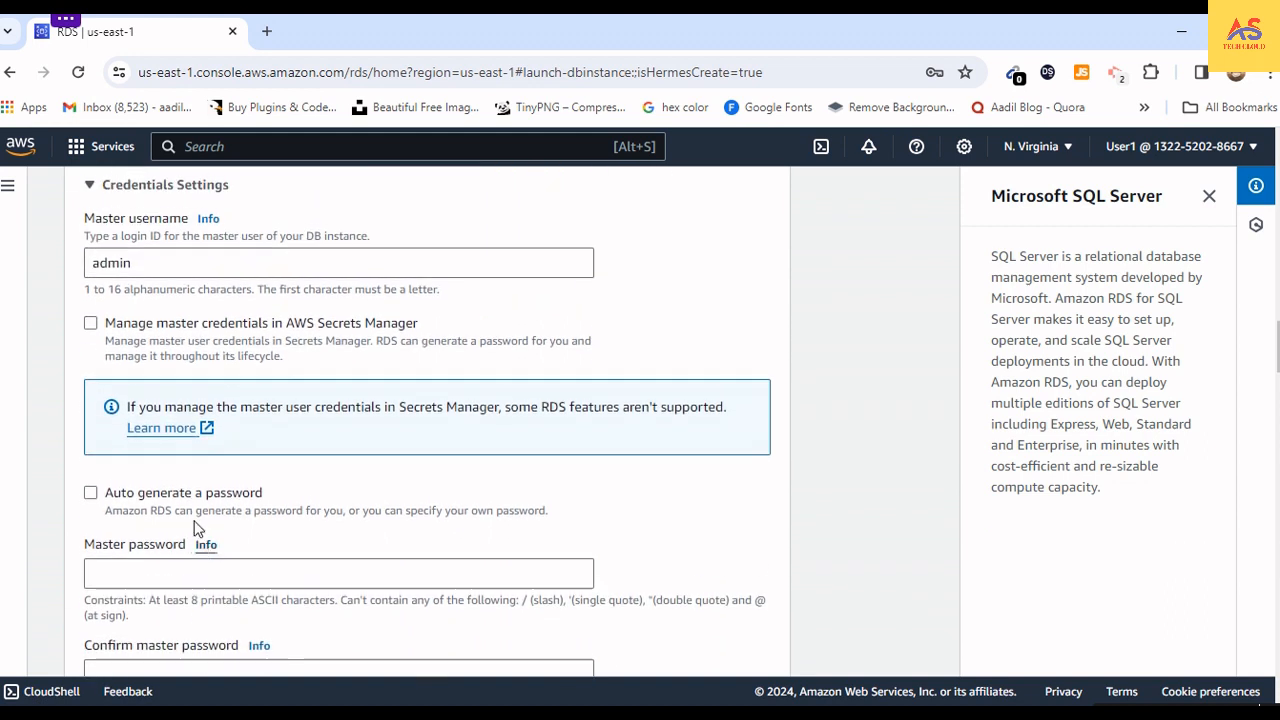
{"action": "left_click", "coordinate": [91, 324]}
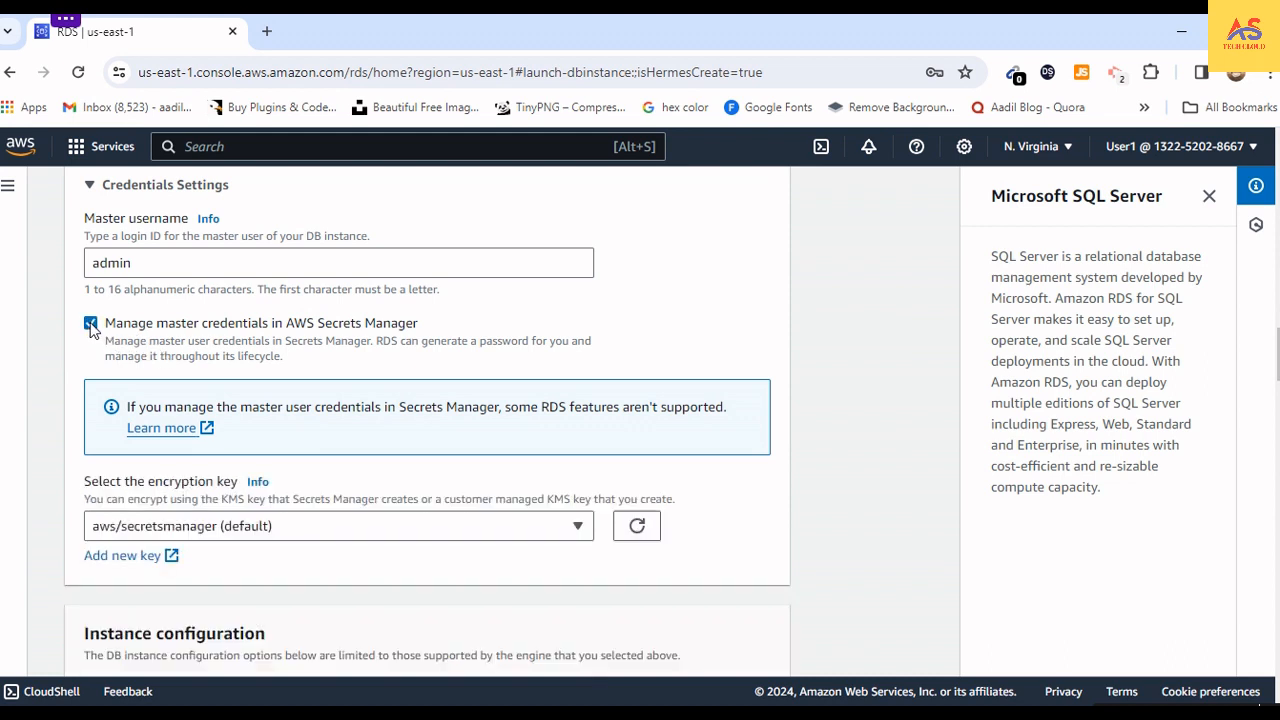
{"action": "scroll", "coordinate": [217, 463], "scroll_direction": "down", "scroll_amount": 3}
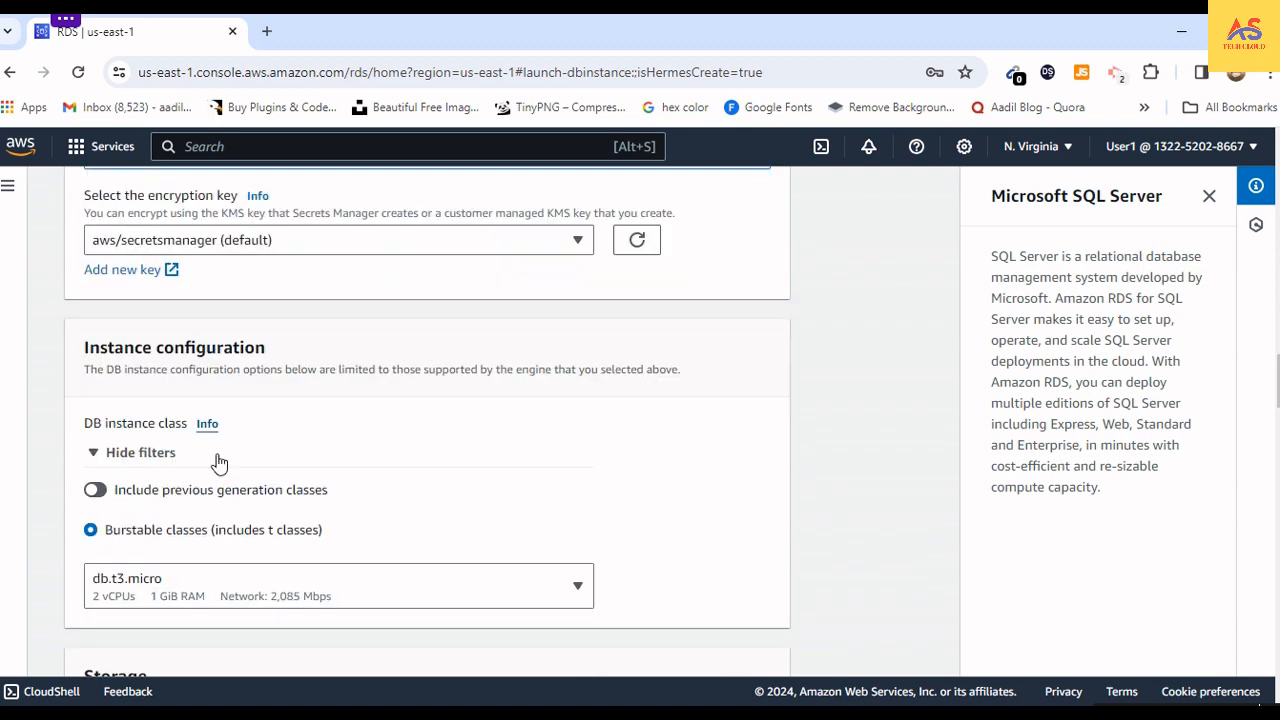
{"action": "scroll", "coordinate": [220, 463], "scroll_direction": "up", "scroll_amount": 3}
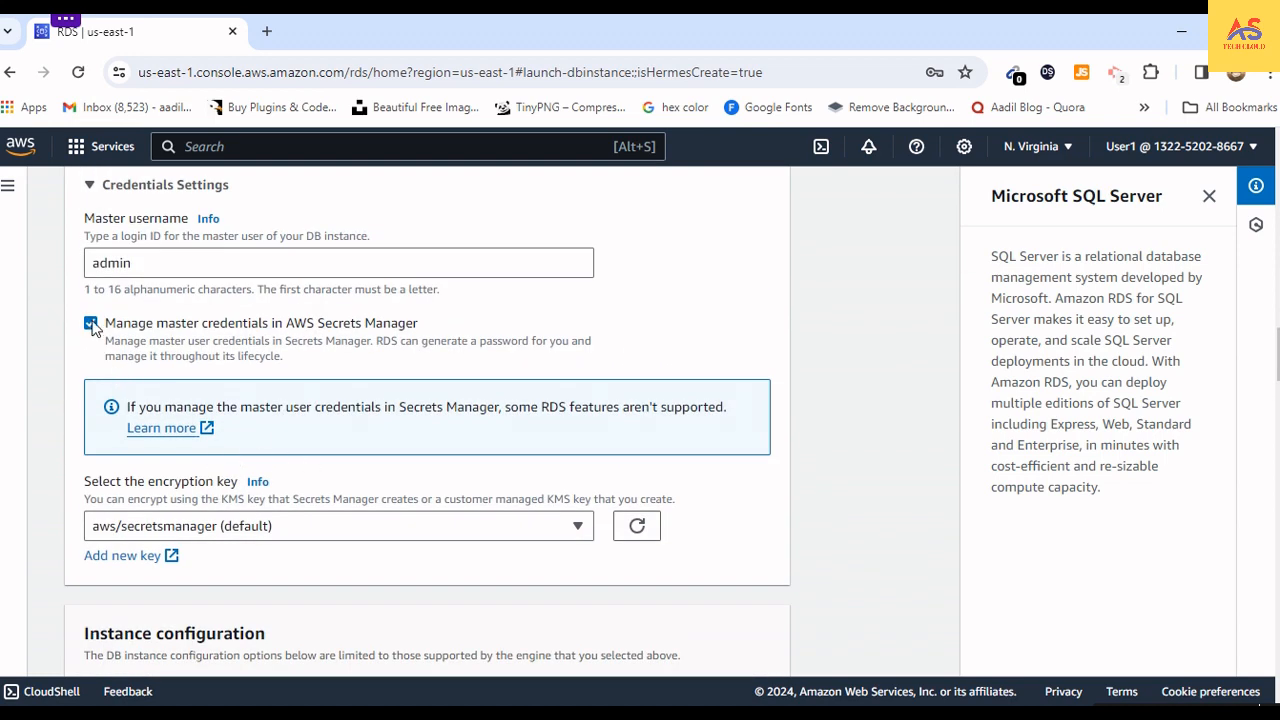
{"action": "left_click", "coordinate": [155, 350]}
{"action": "scroll", "coordinate": [222, 447], "scroll_direction": "down", "scroll_amount": 1}
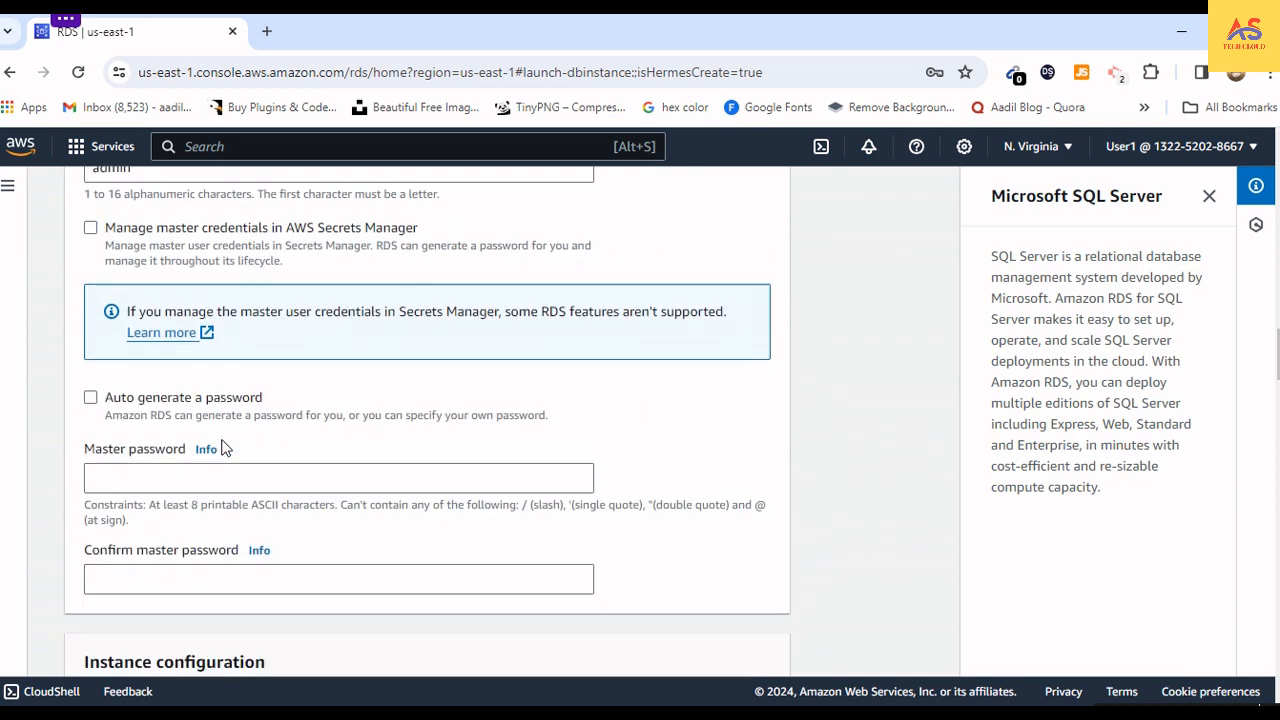
Step: Preview the auto-generated password option for the master user, and turn it back off
{"action": "left_click", "coordinate": [91, 398]}
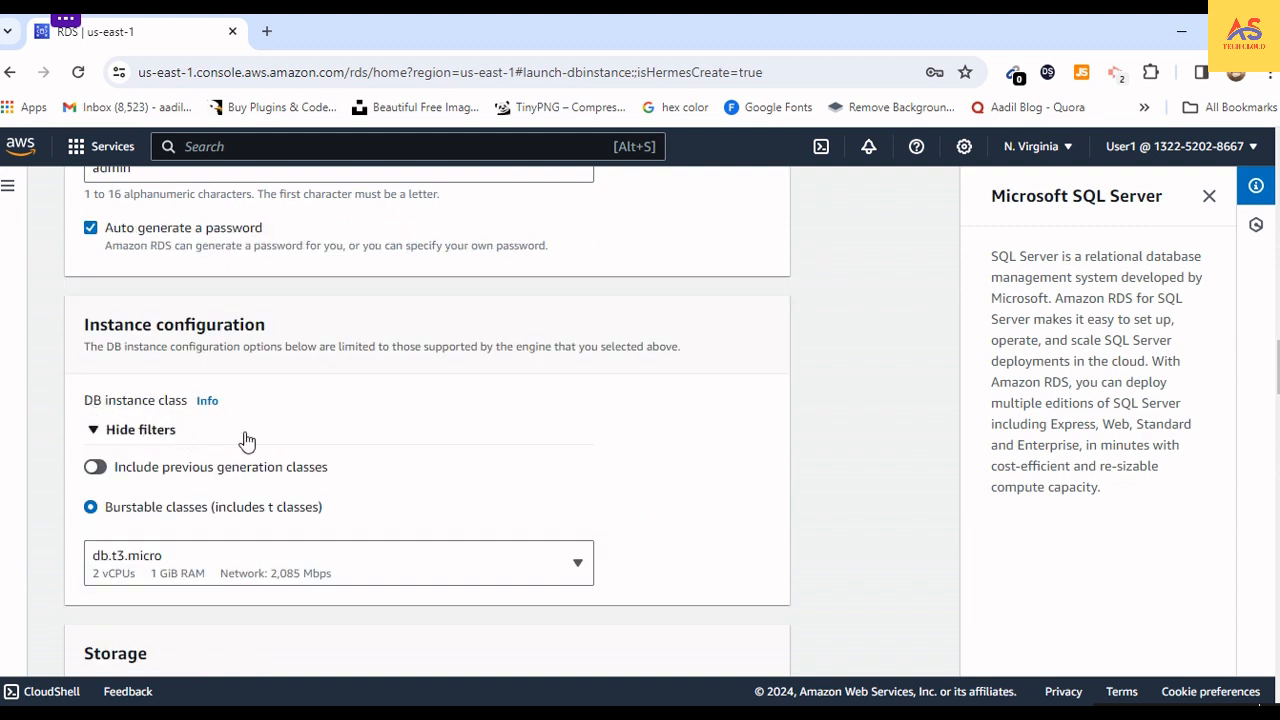
{"action": "scroll", "coordinate": [247, 441], "scroll_direction": "up", "scroll_amount": 1}
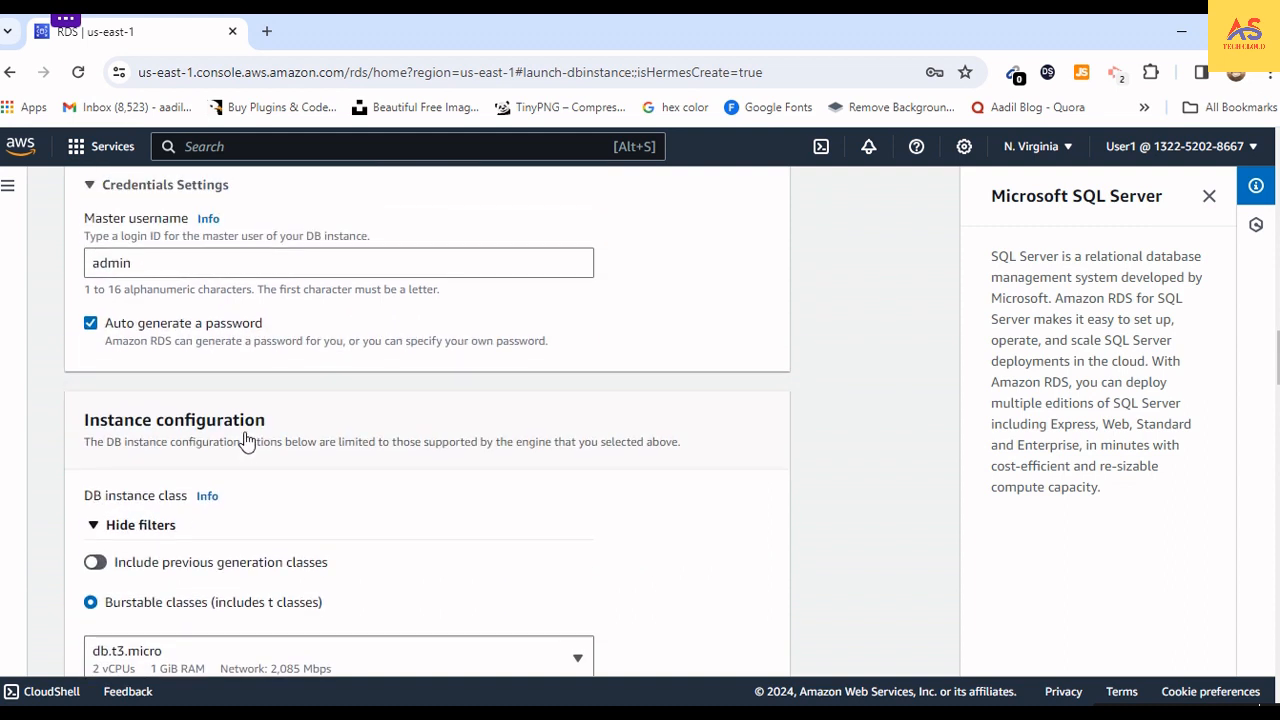
{"action": "left_click", "coordinate": [93, 324]}
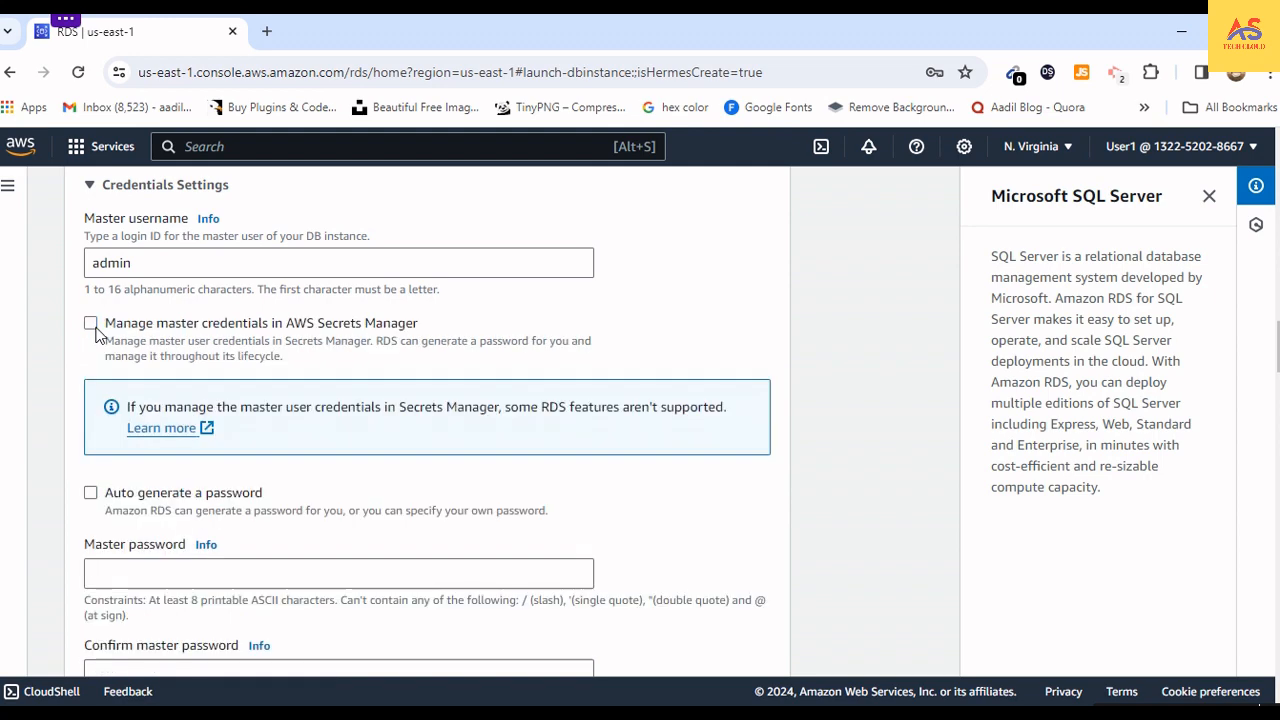
Step: Enter the master password for the admin user and repeat it in the confirmation field
{"action": "scroll", "coordinate": [185, 418], "scroll_direction": "down", "scroll_amount": 2}
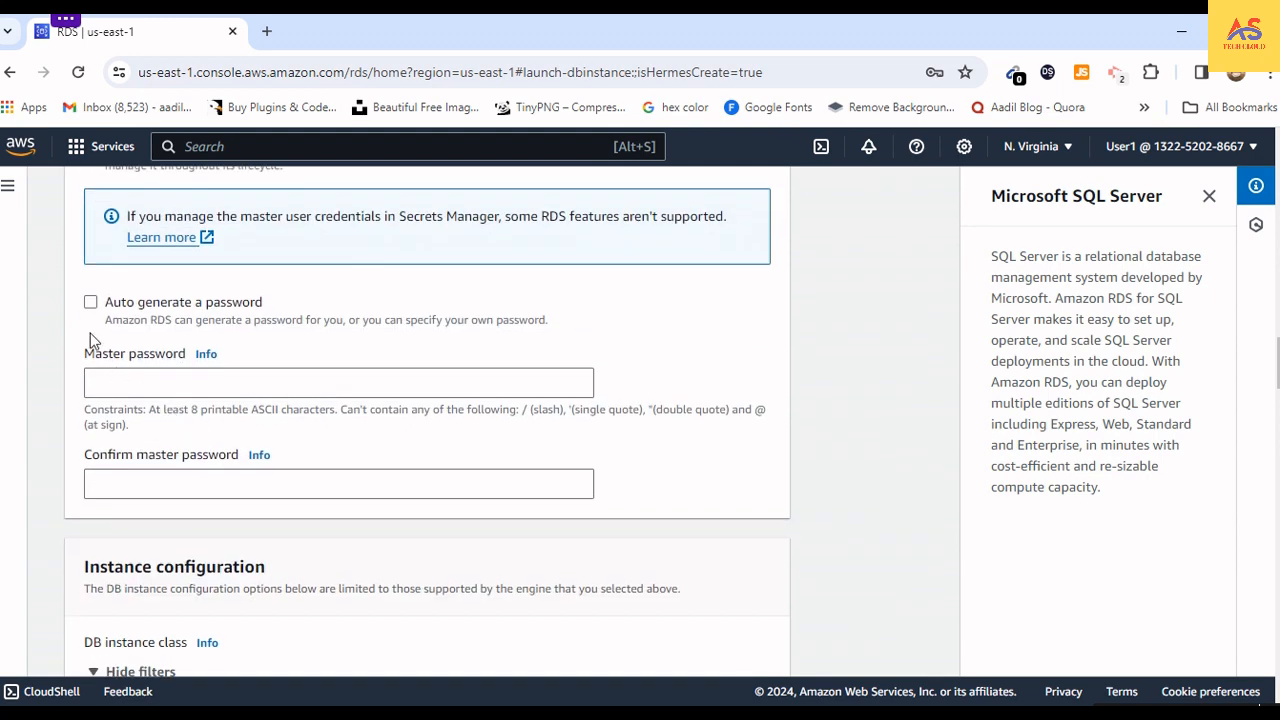
{"action": "left_click", "coordinate": [158, 381]}
{"action": "left_click", "coordinate": [707, 447]}
{"action": "left_click", "coordinate": [229, 376]}
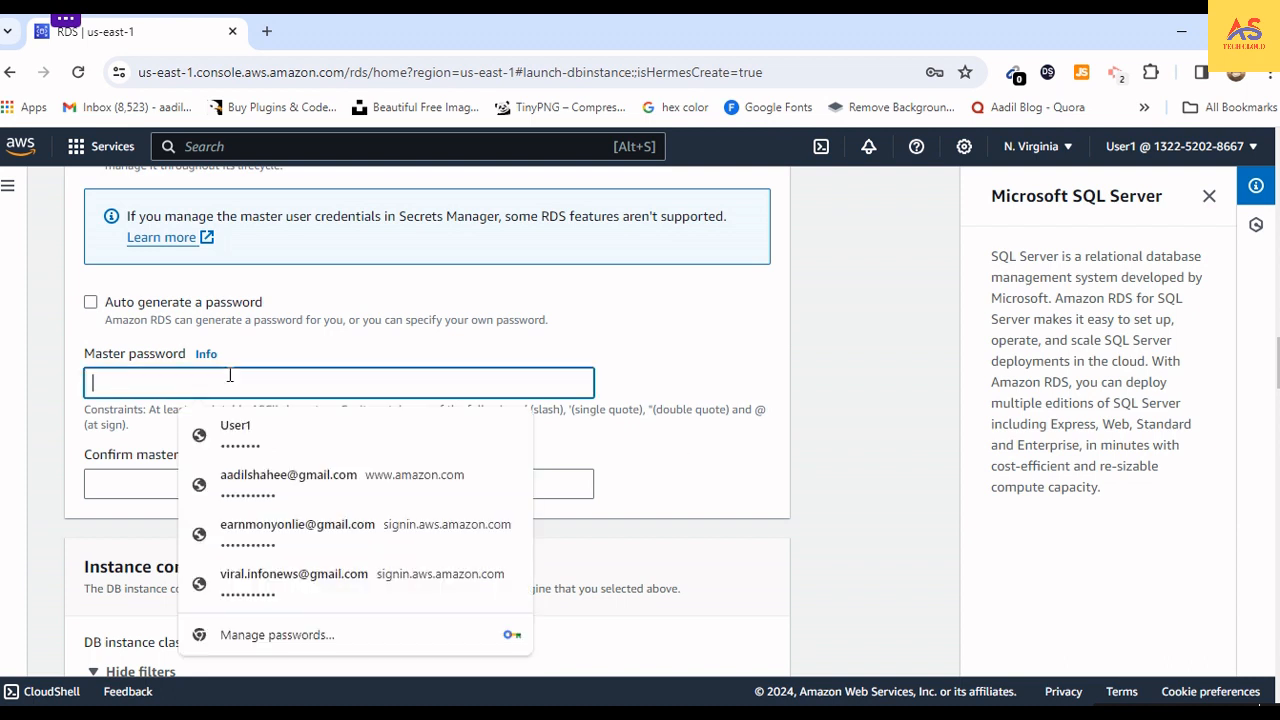
{"action": "key", "text": "Tab"}
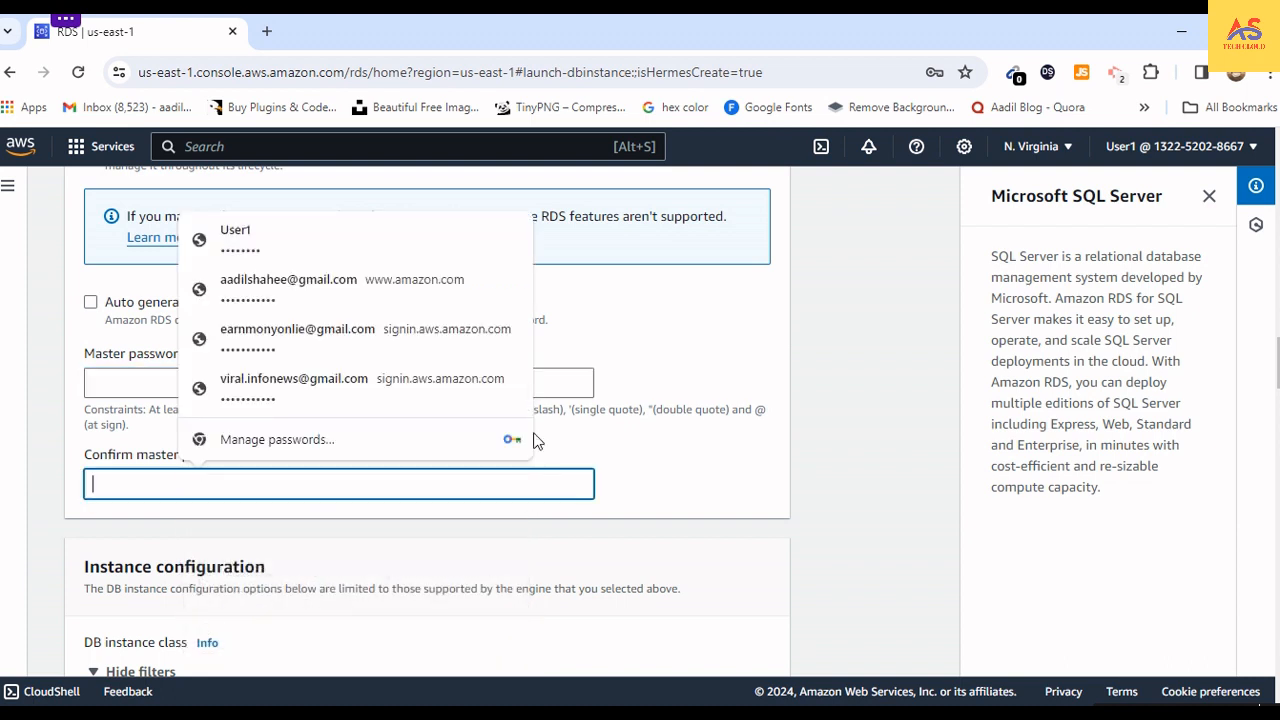
{"action": "left_click", "coordinate": [123, 389]}
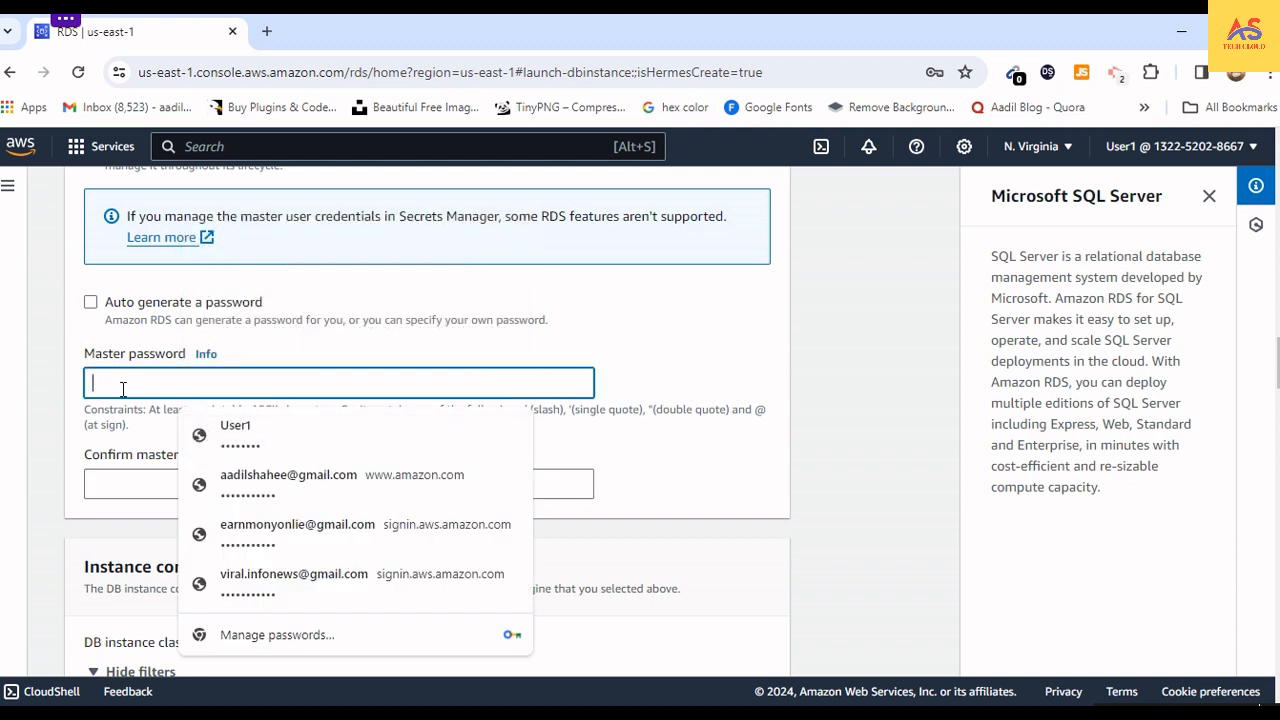
{"action": "type", "text": "a"}
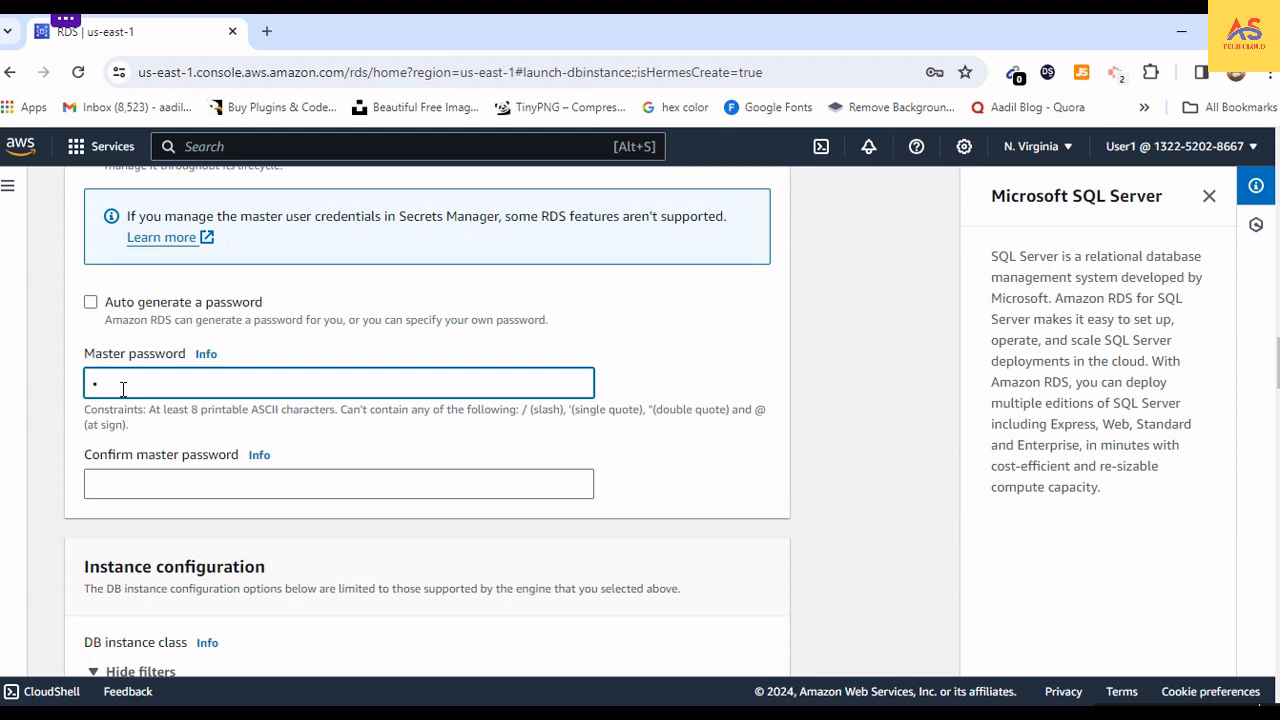
{"action": "type", "text": "•••••••"}
{"action": "key", "text": "Tab"}
{"action": "key", "text": "Tab"}
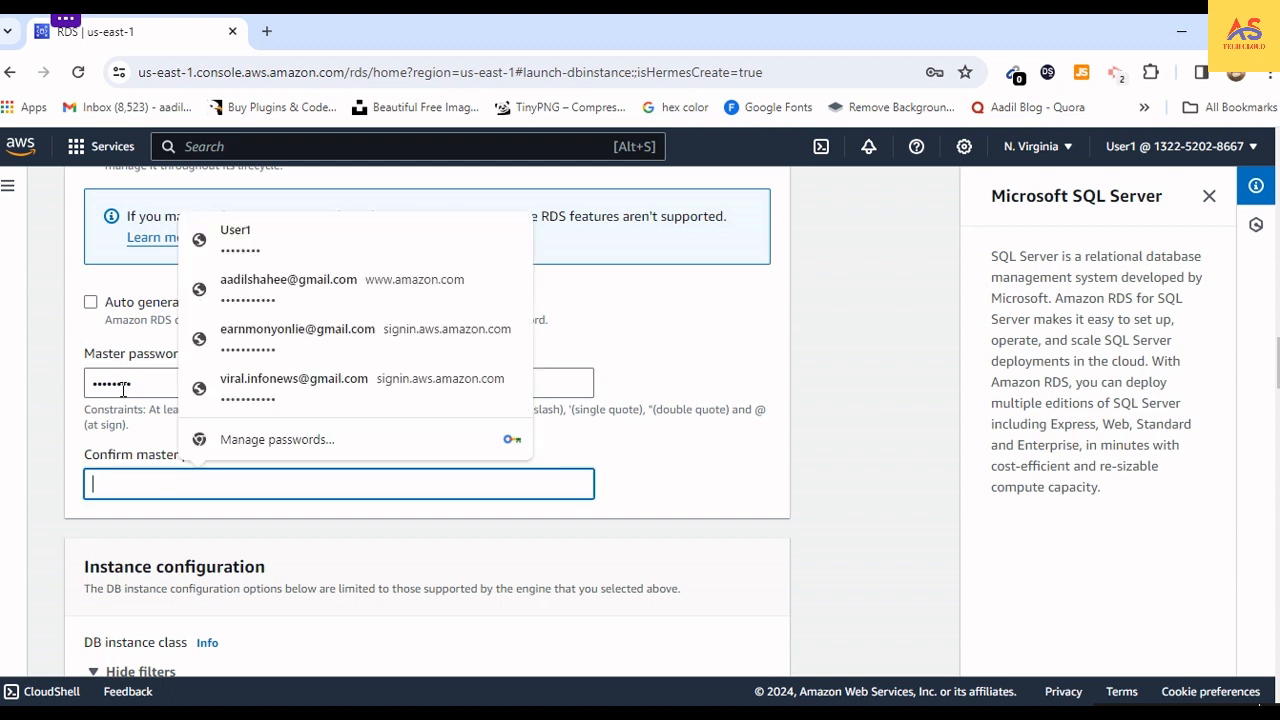
{"action": "type", "text": "••"}
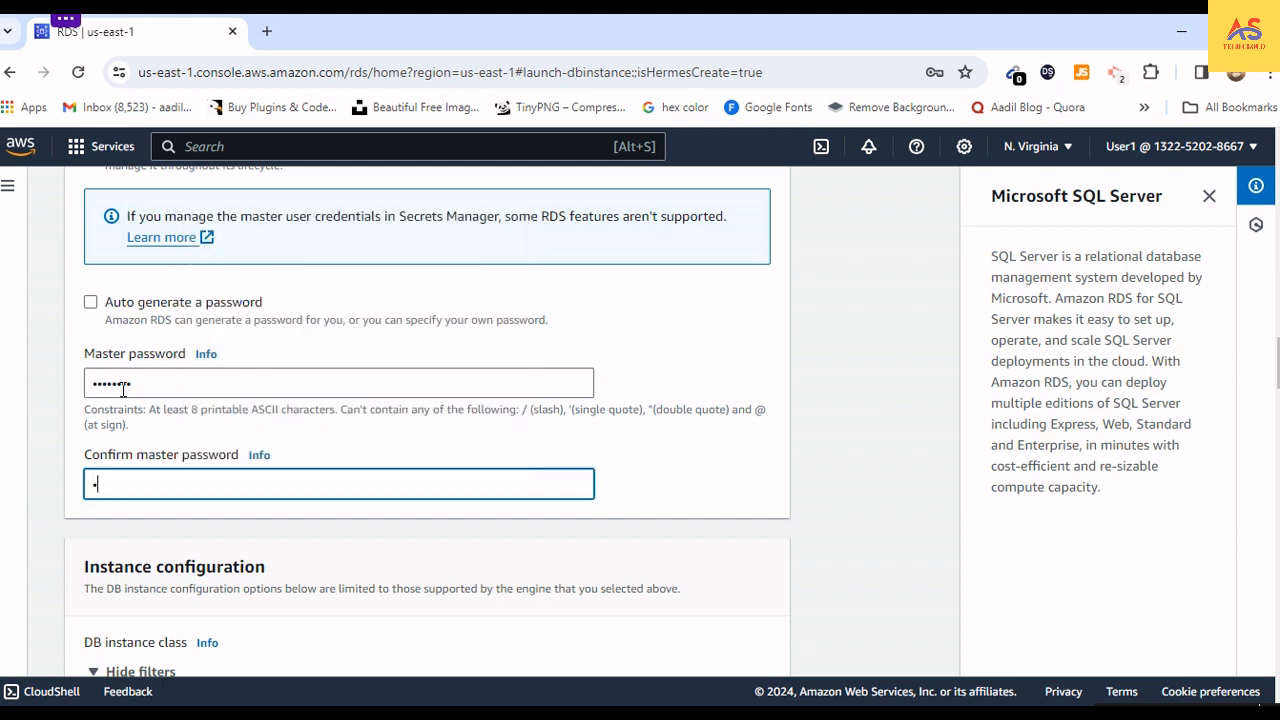
{"action": "type", "text": "••••••"}
{"action": "left_click", "coordinate": [640, 476]}
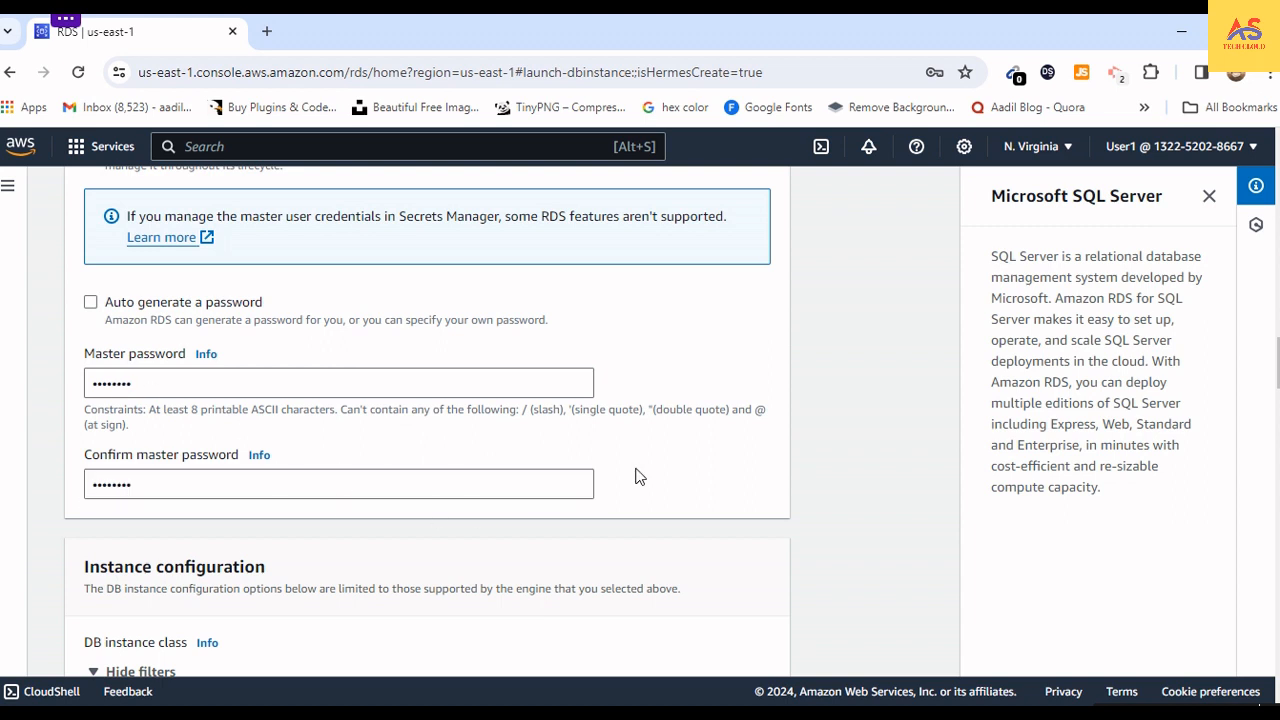
Step: Review the DB instance classes available under the burstable classes, keeping db.t3.micro selected
{"action": "scroll", "coordinate": [640, 476], "scroll_direction": "down", "scroll_amount": 3}
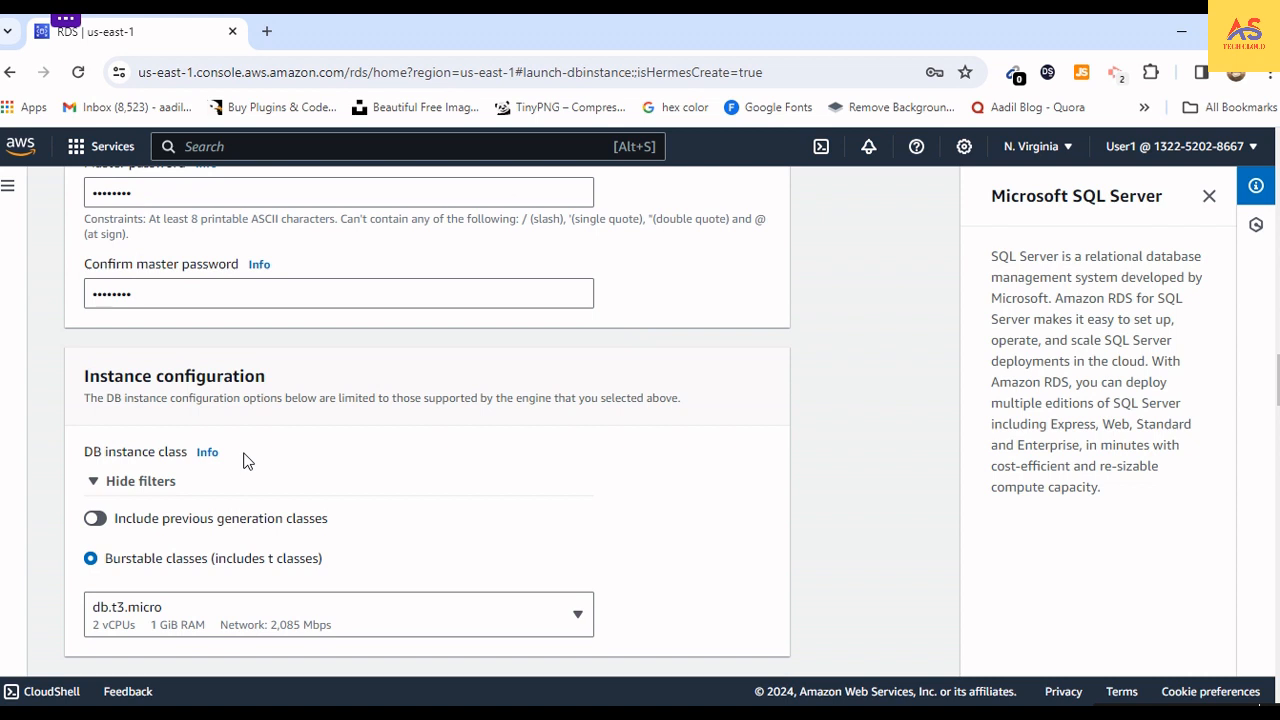
{"action": "scroll", "coordinate": [247, 461], "scroll_direction": "down", "scroll_amount": 1}
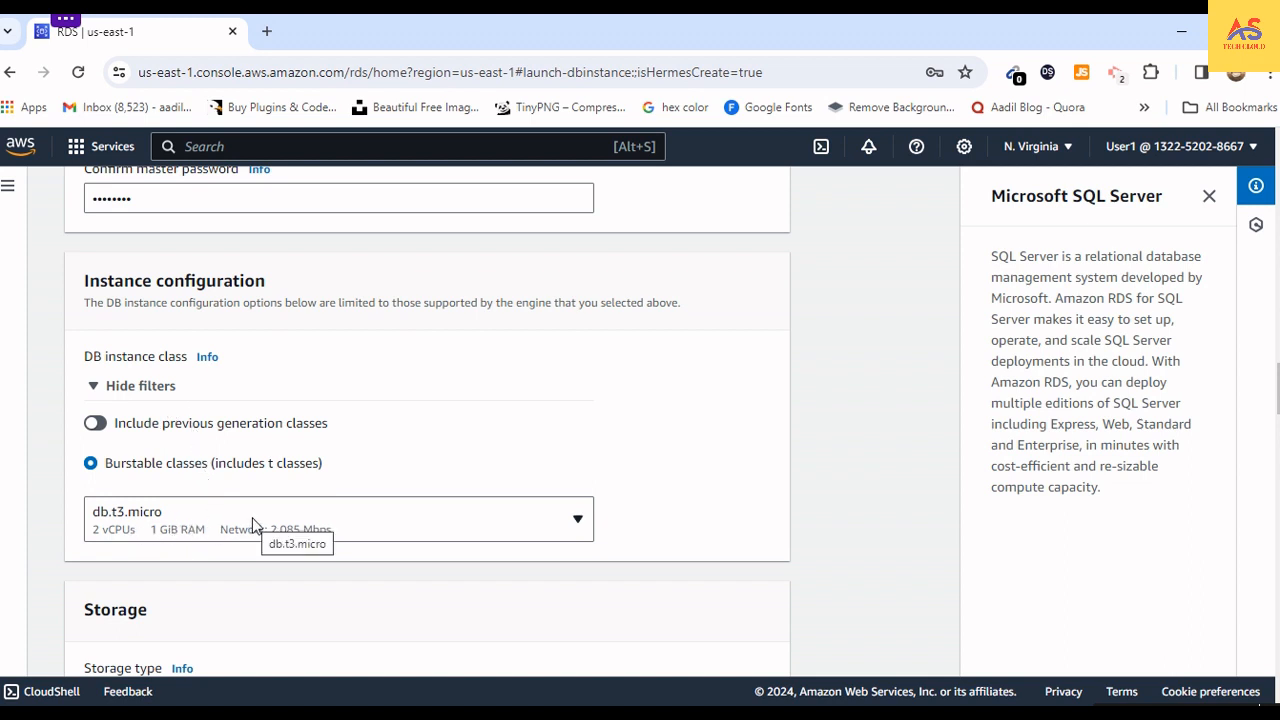
{"action": "scroll", "coordinate": [364, 503], "scroll_direction": "down", "scroll_amount": 1}
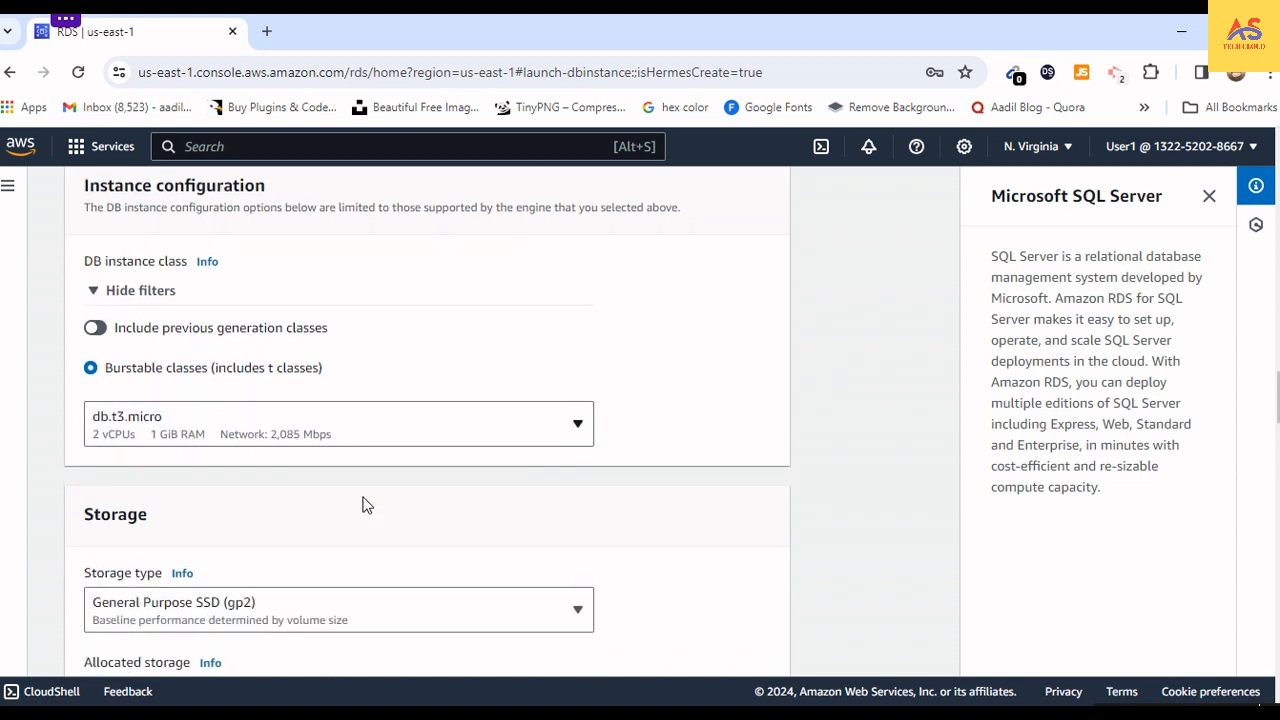
{"action": "left_click", "coordinate": [522, 430]}
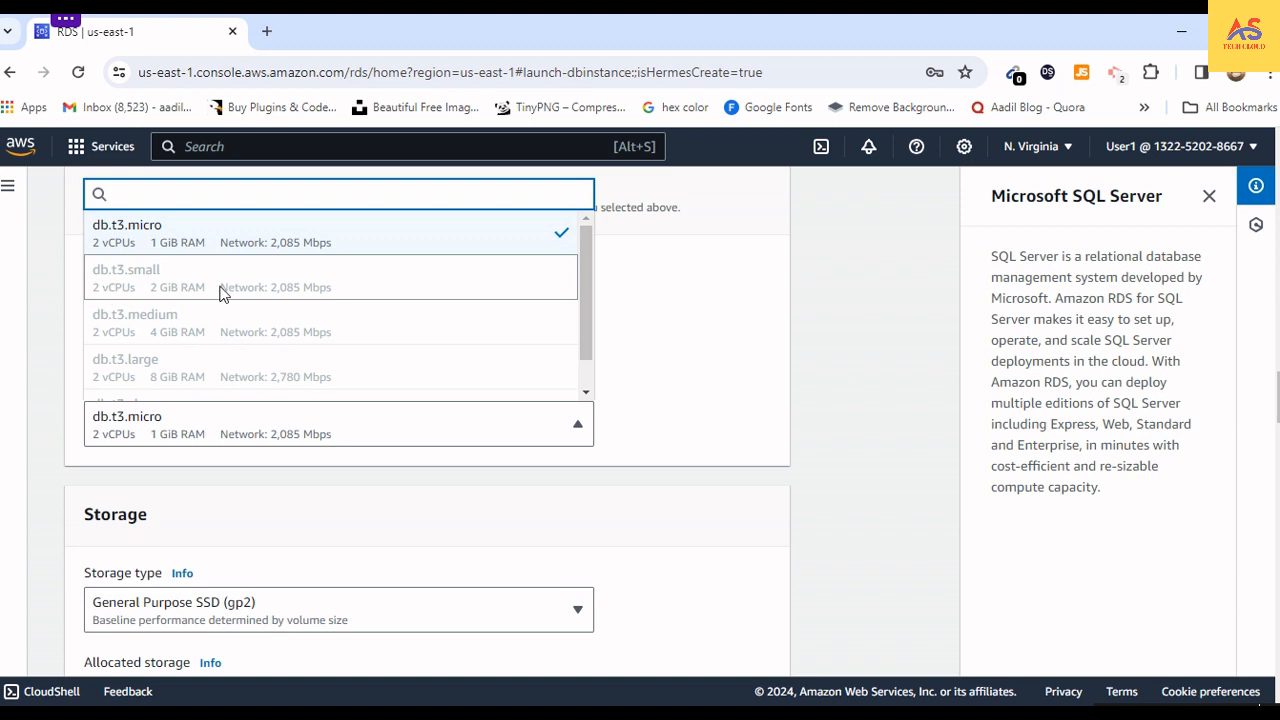
{"action": "scroll", "coordinate": [221, 291], "scroll_direction": "down", "scroll_amount": 3}
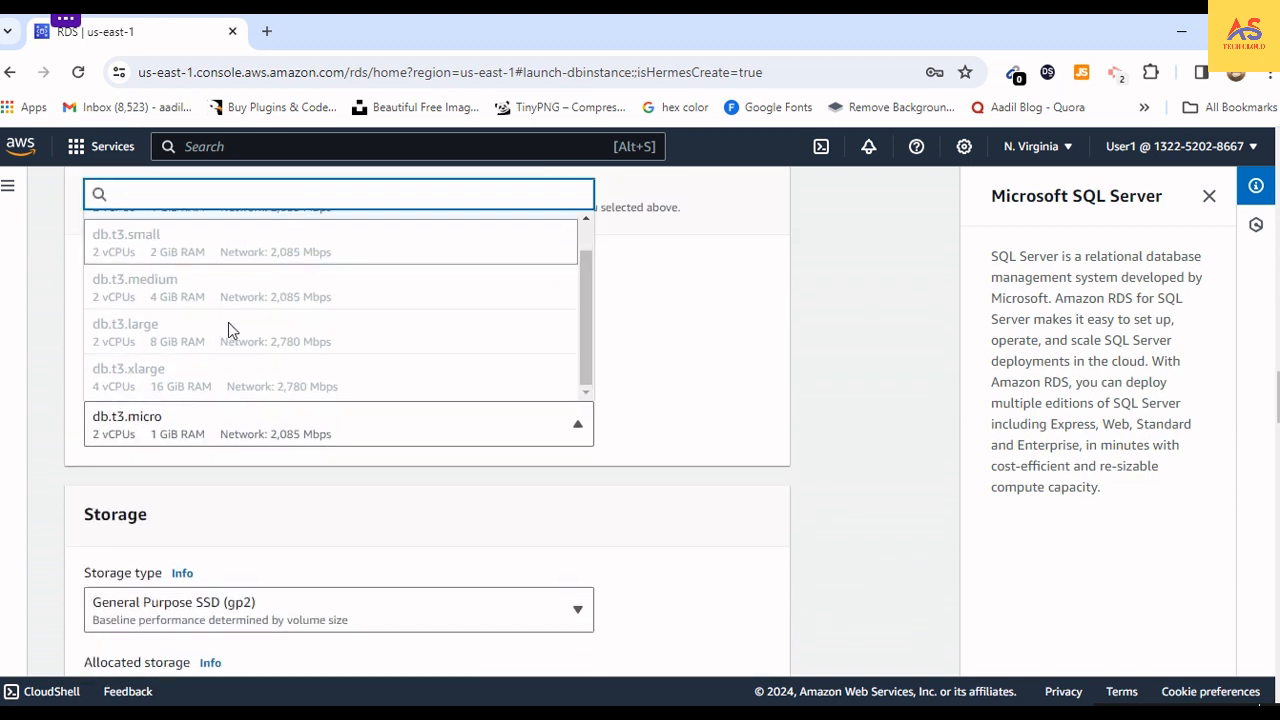
{"action": "scroll", "coordinate": [240, 325], "scroll_direction": "up", "scroll_amount": 1}
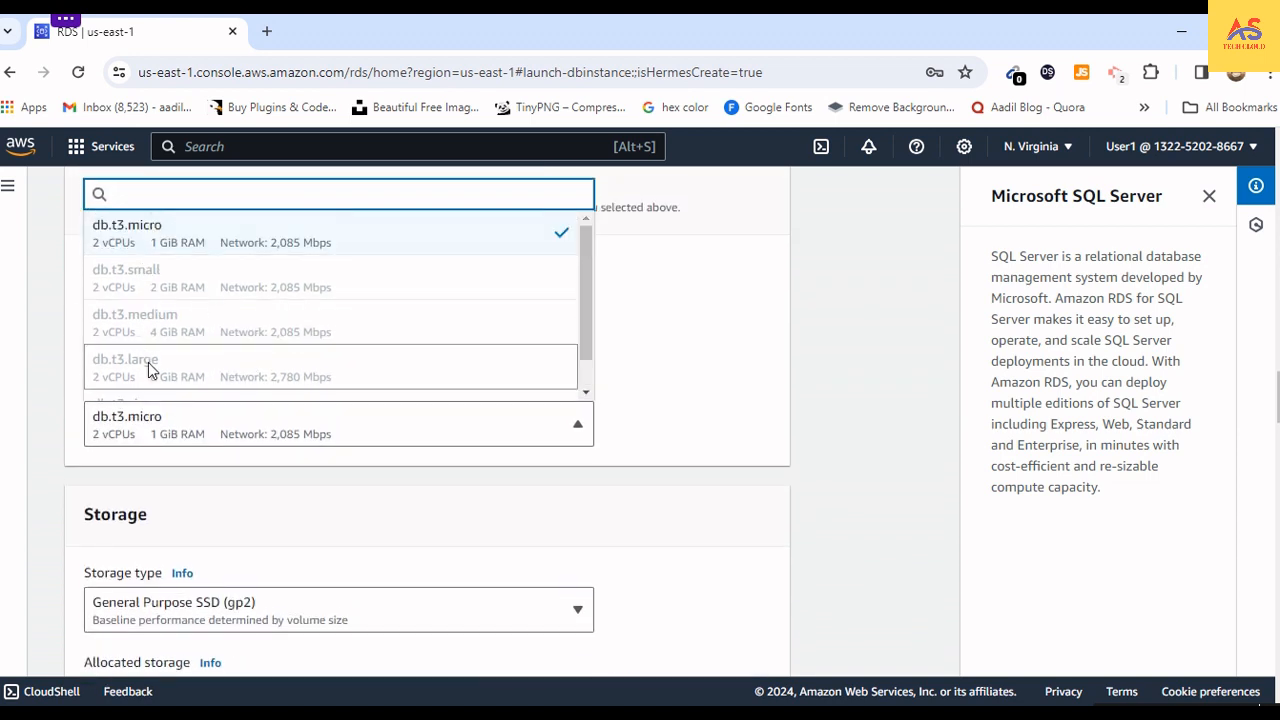
{"action": "scroll", "coordinate": [155, 325], "scroll_direction": "down", "scroll_amount": 1}
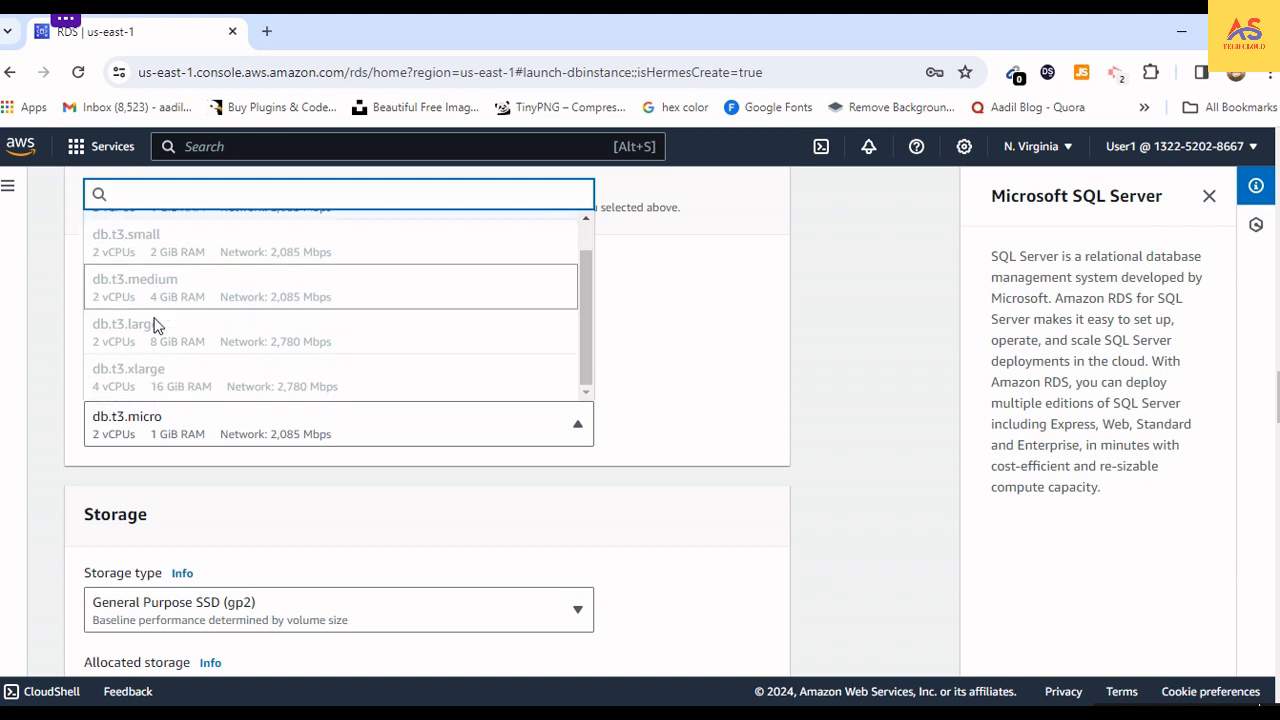
{"action": "scroll", "coordinate": [152, 357], "scroll_direction": "up", "scroll_amount": 1}
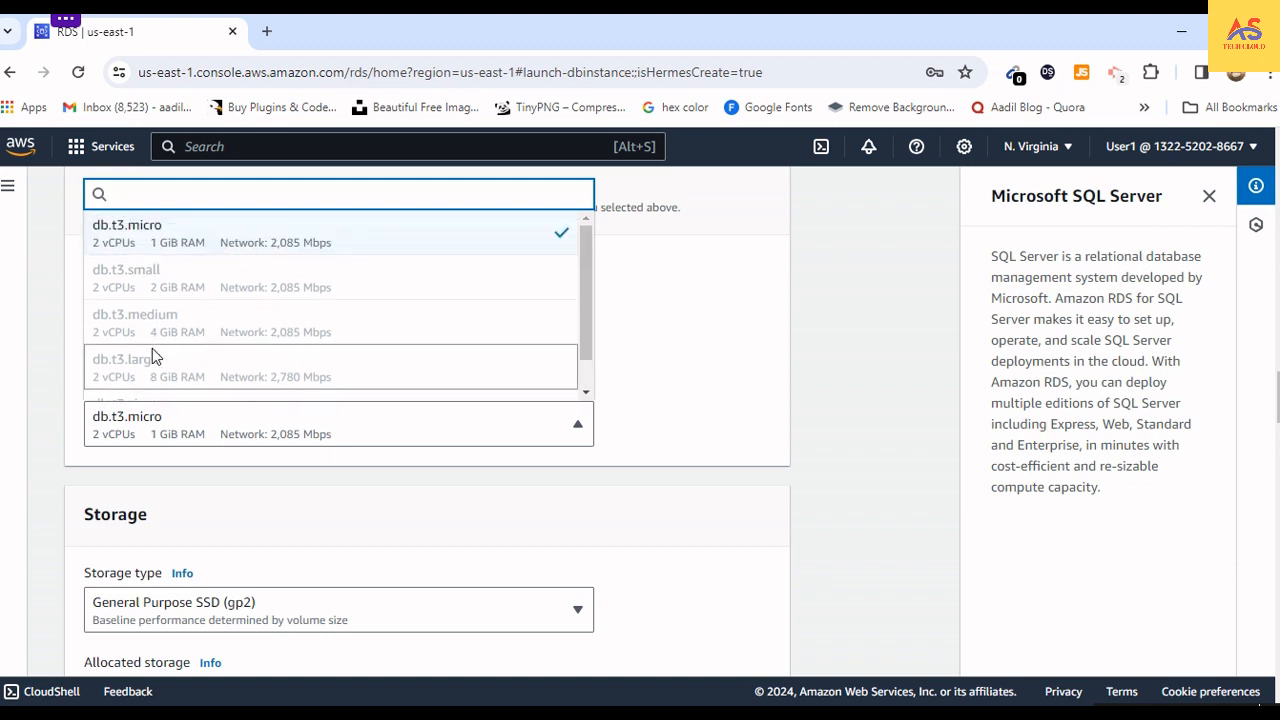
{"action": "scroll", "coordinate": [152, 348], "scroll_direction": "up", "scroll_amount": 1}
{"action": "left_click", "coordinate": [667, 389]}
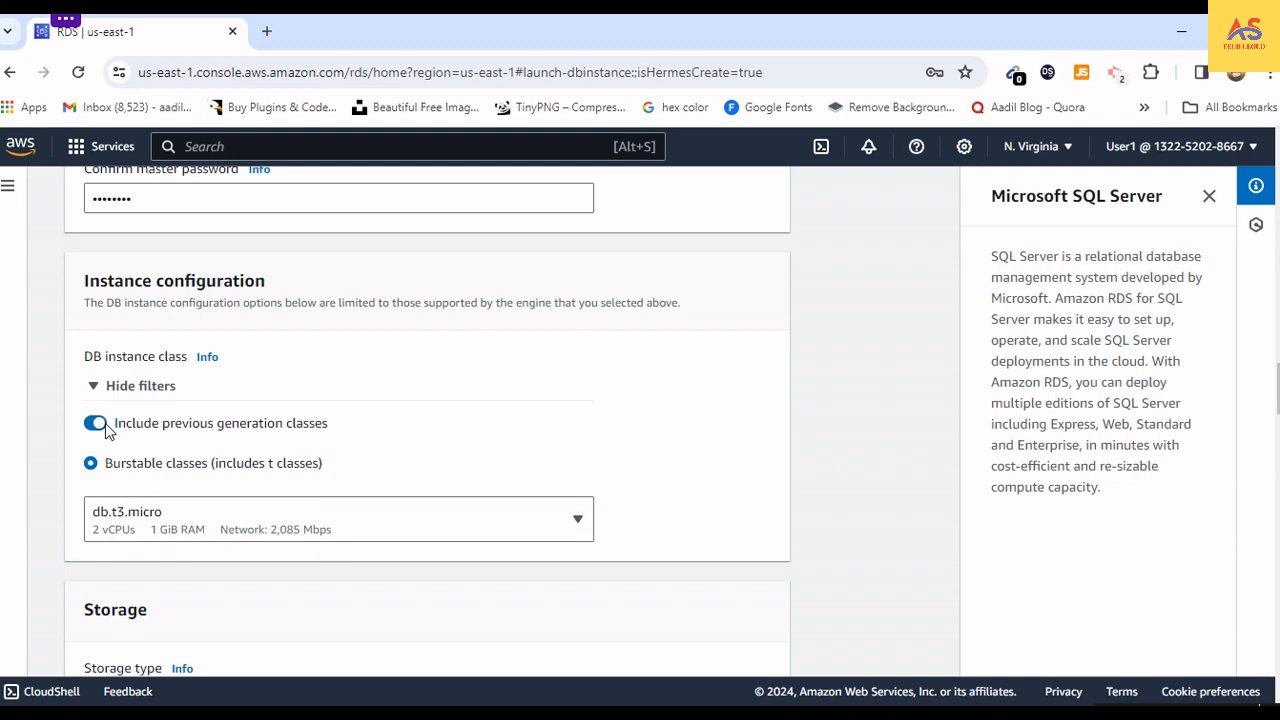
Step: Preview the instance class choices with previous generation classes included, and turn that option back off
{"action": "left_click", "coordinate": [410, 514]}
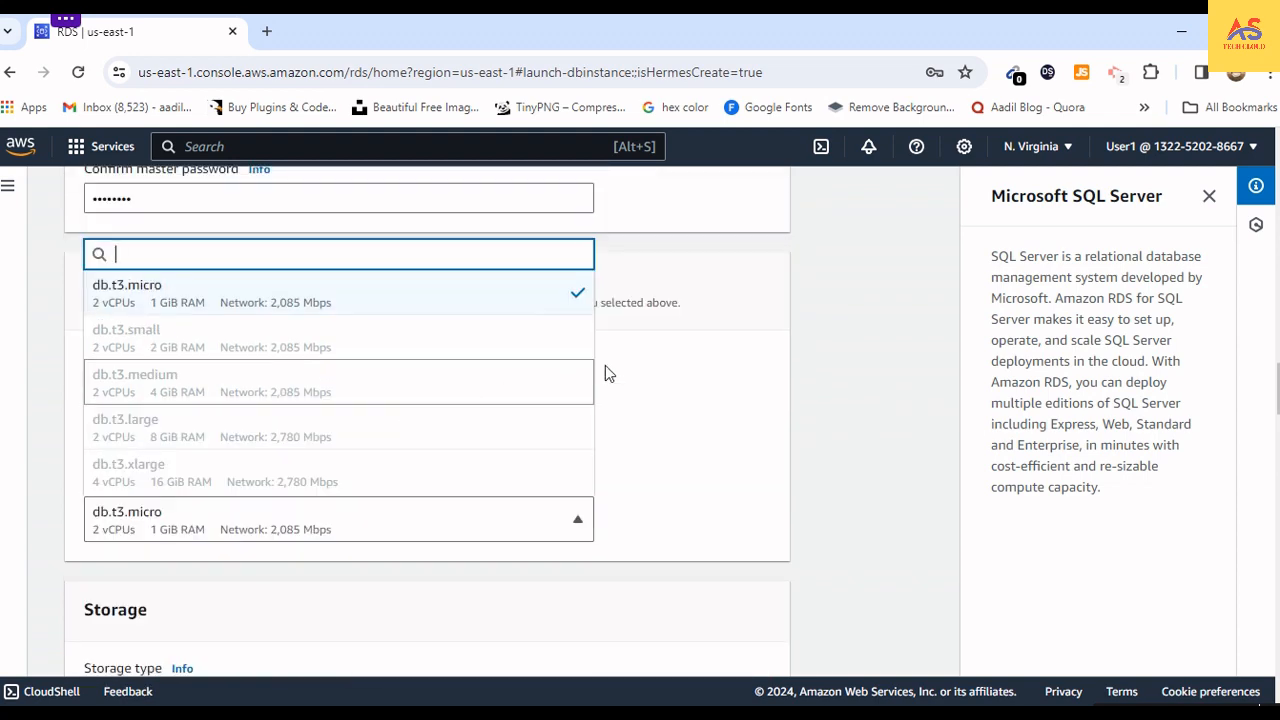
{"action": "left_click", "coordinate": [608, 372]}
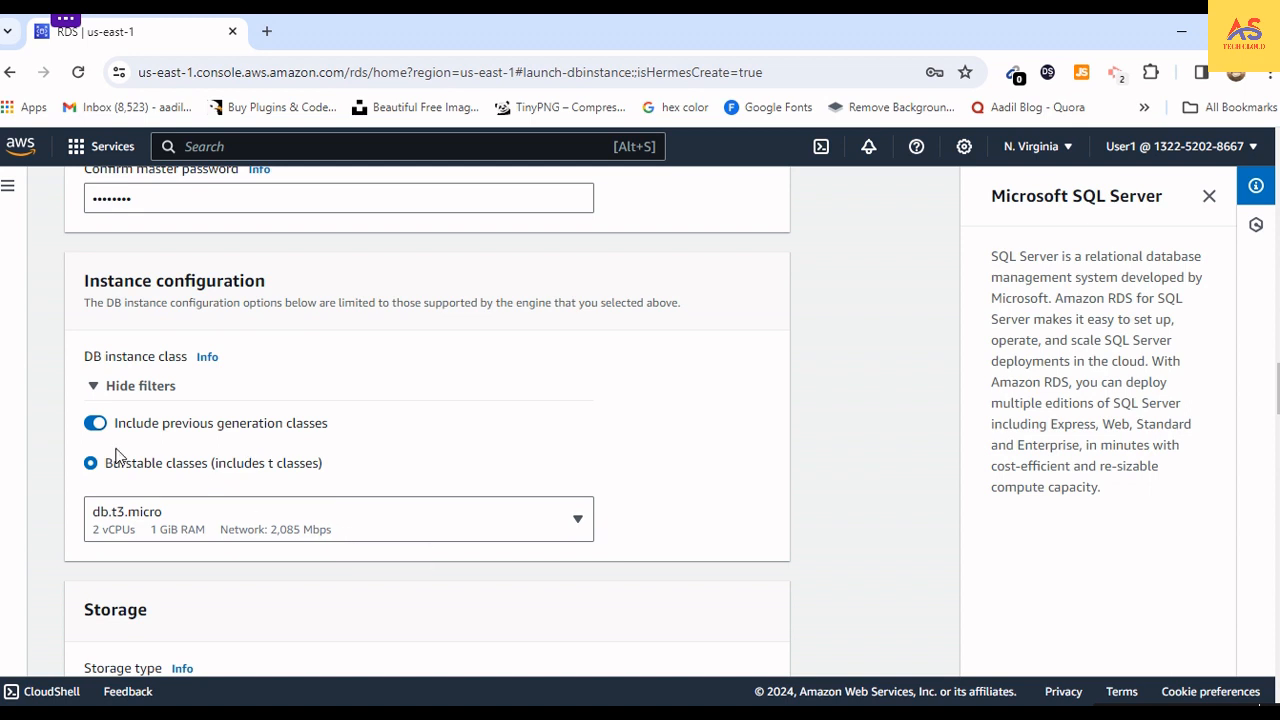
{"action": "left_click", "coordinate": [95, 425]}
Step: Review the available storage types and the allocated storage setting, keeping General Purpose SSD (gp2) and 20 GiB
{"action": "scroll", "coordinate": [497, 523], "scroll_direction": "down", "scroll_amount": 2}
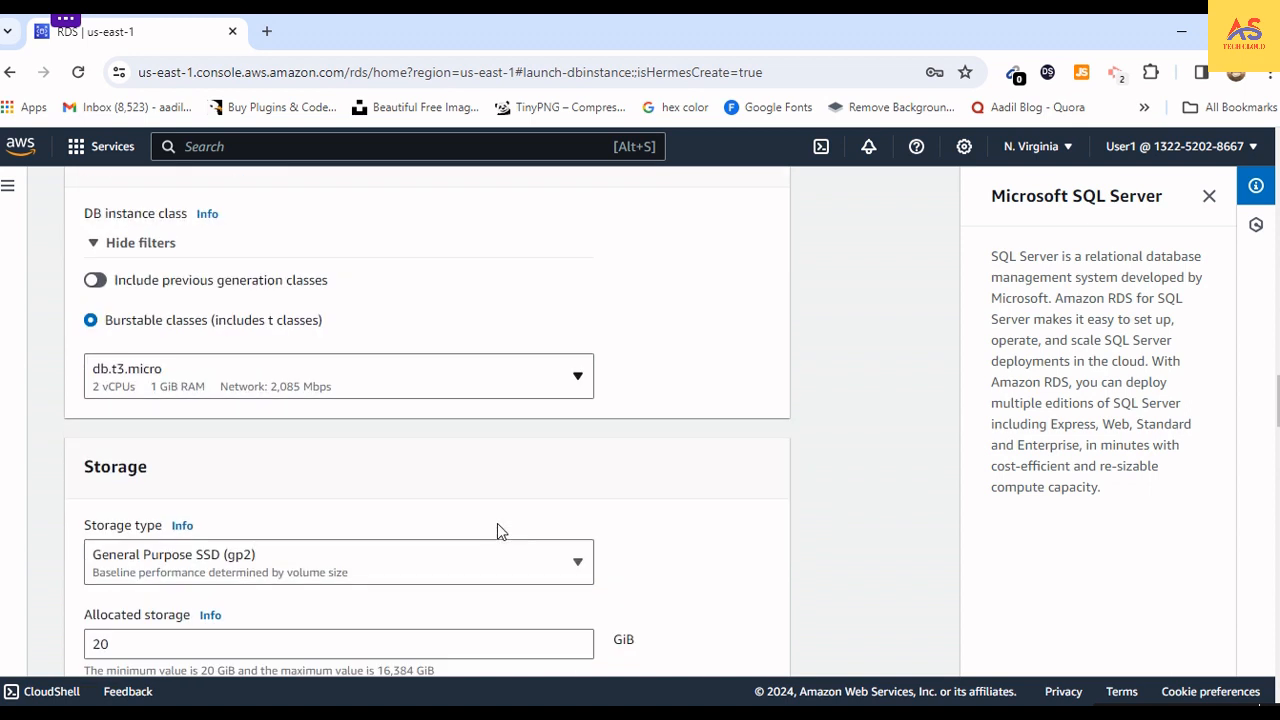
{"action": "scroll", "coordinate": [497, 523], "scroll_direction": "down", "scroll_amount": 1}
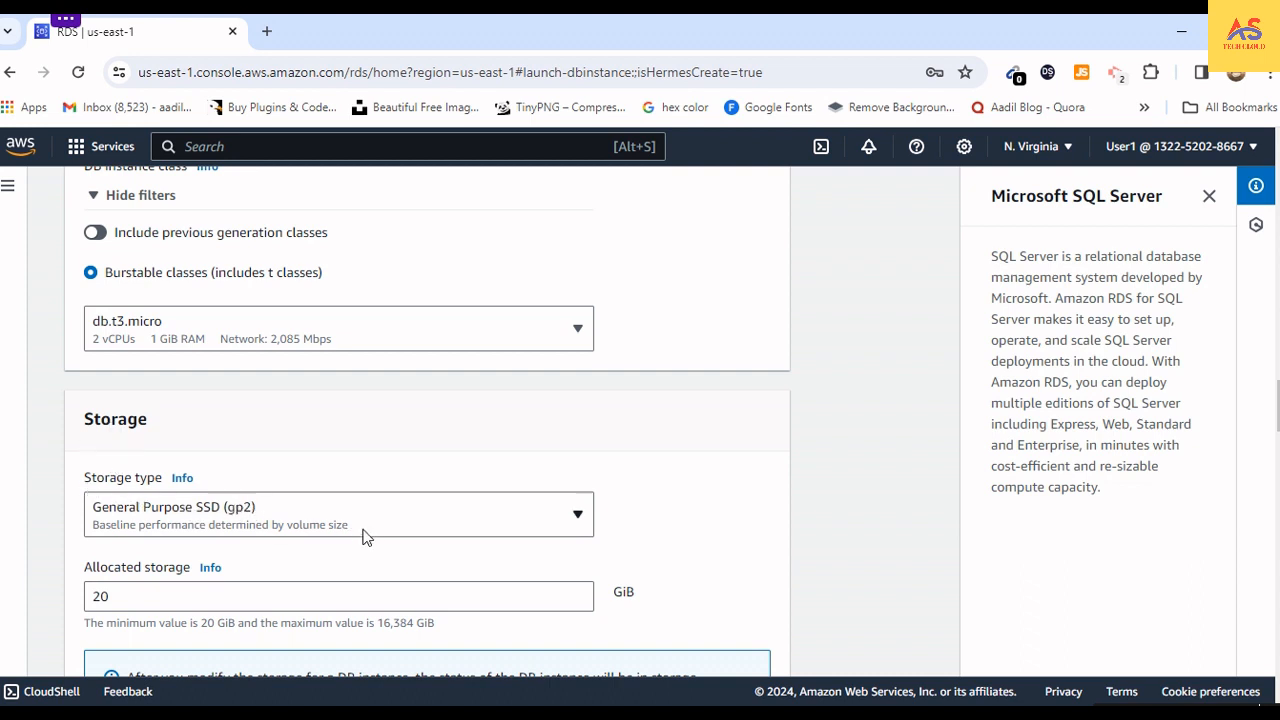
{"action": "left_click", "coordinate": [302, 524]}
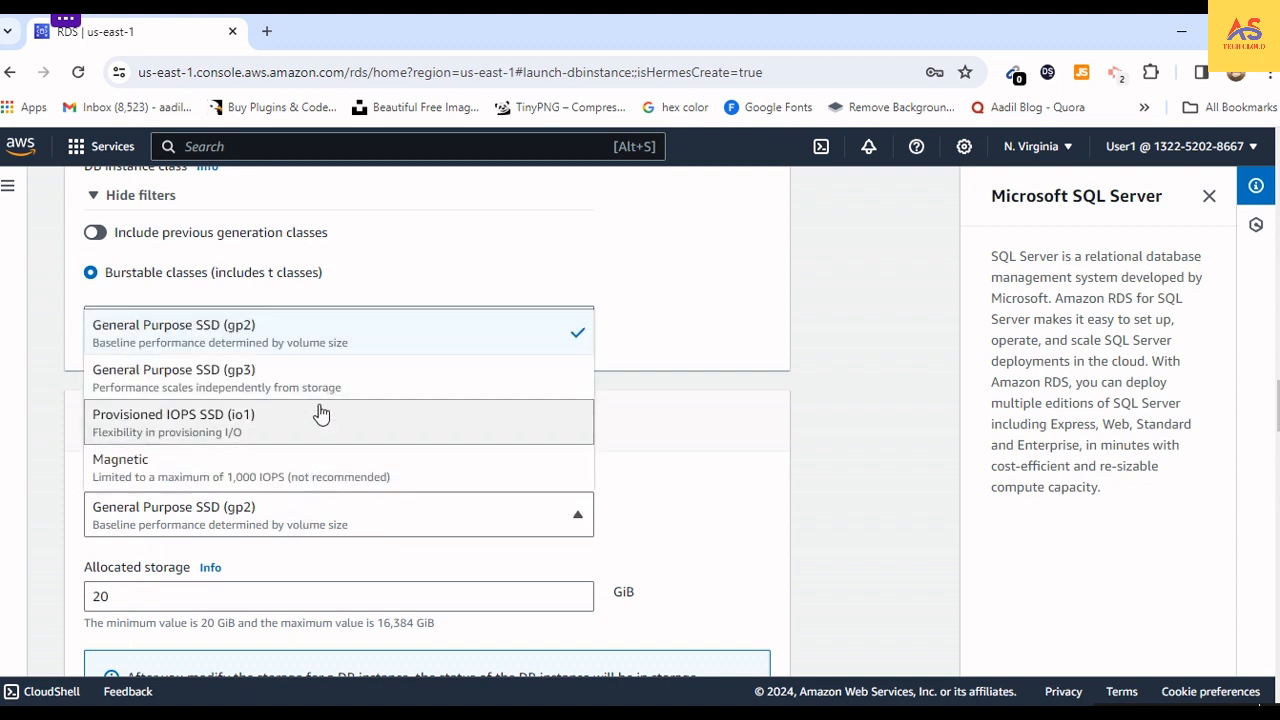
{"action": "scroll", "coordinate": [297, 444], "scroll_direction": "down", "scroll_amount": 1}
{"action": "scroll", "coordinate": [297, 446], "scroll_direction": "up", "scroll_amount": 2}
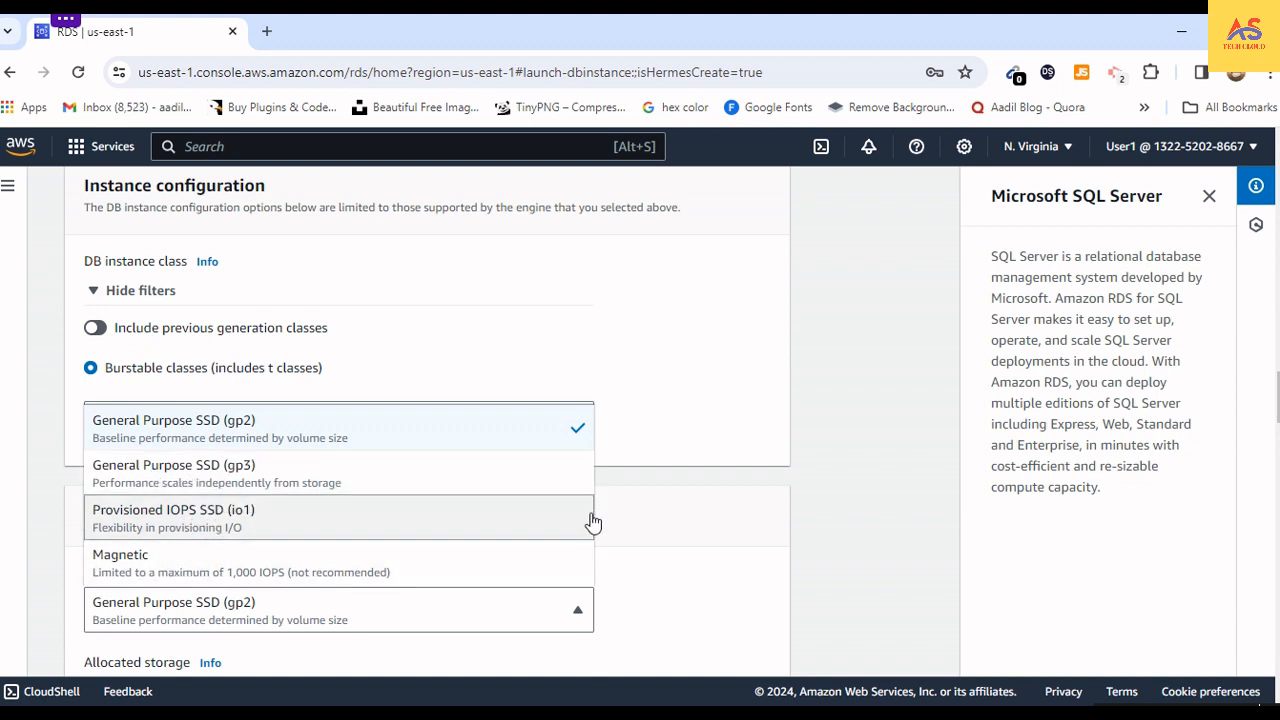
{"action": "left_click", "coordinate": [667, 564]}
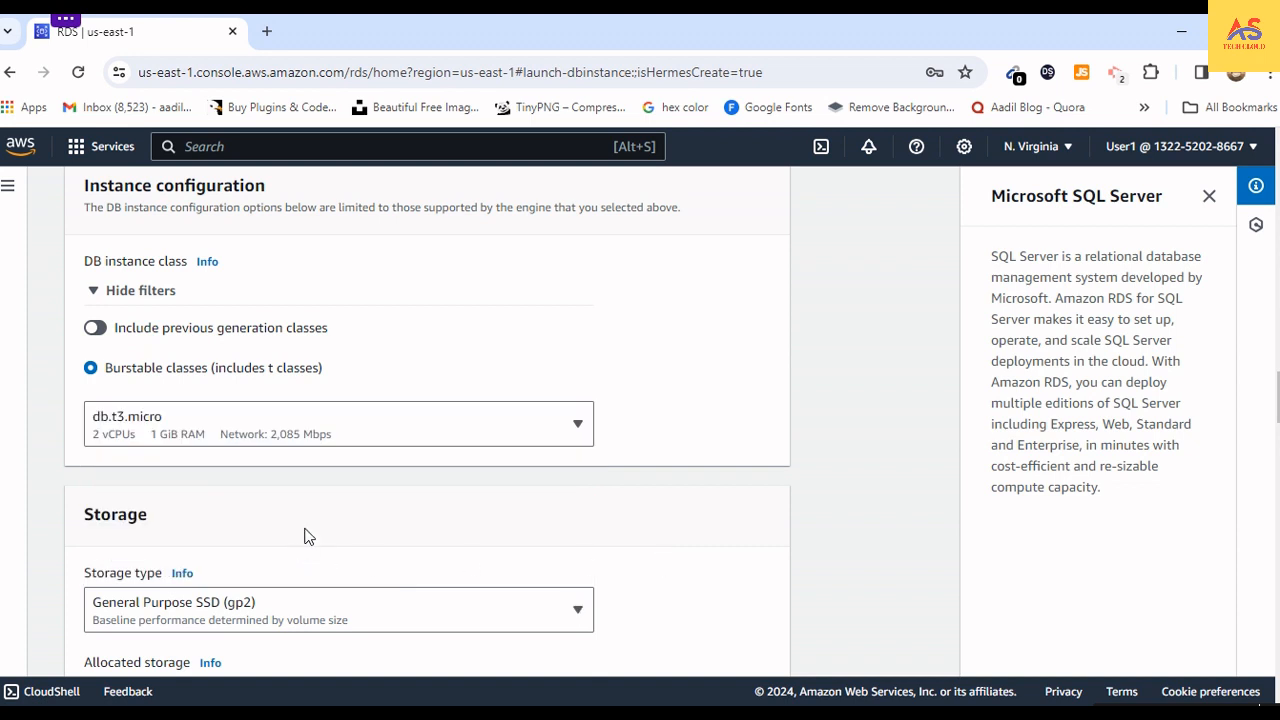
{"action": "scroll", "coordinate": [306, 534], "scroll_direction": "down", "scroll_amount": 1}
{"action": "scroll", "coordinate": [310, 535], "scroll_direction": "down", "scroll_amount": 2}
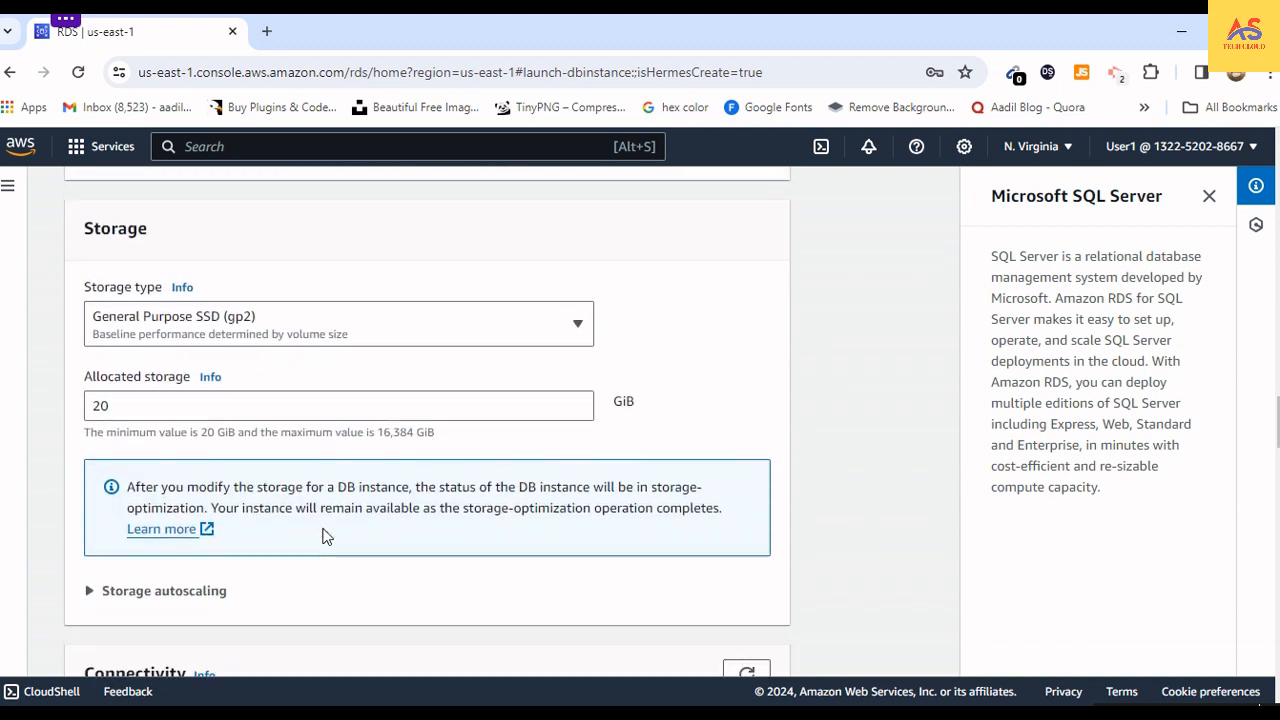
{"action": "left_click", "coordinate": [136, 410]}
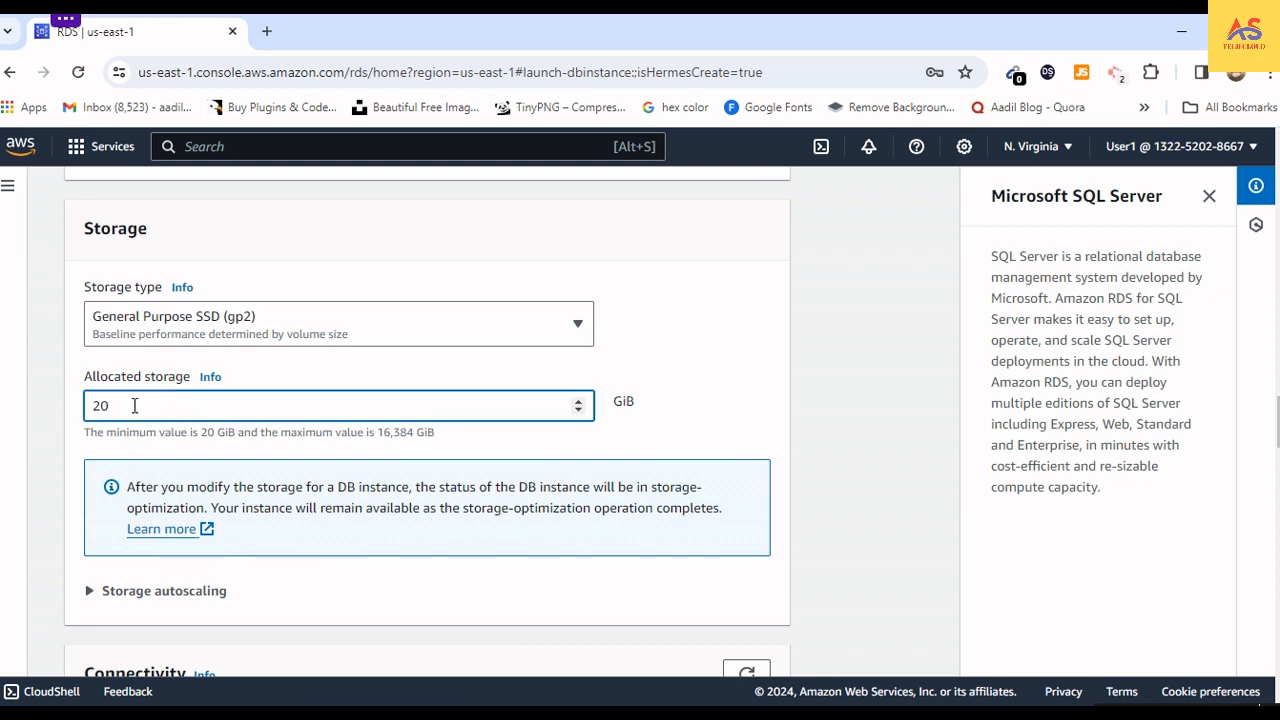
{"action": "left_click", "coordinate": [640, 430]}
Step: Expand the storage autoscaling settings and disable storage autoscaling
{"action": "scroll", "coordinate": [260, 477], "scroll_direction": "down", "scroll_amount": 3}
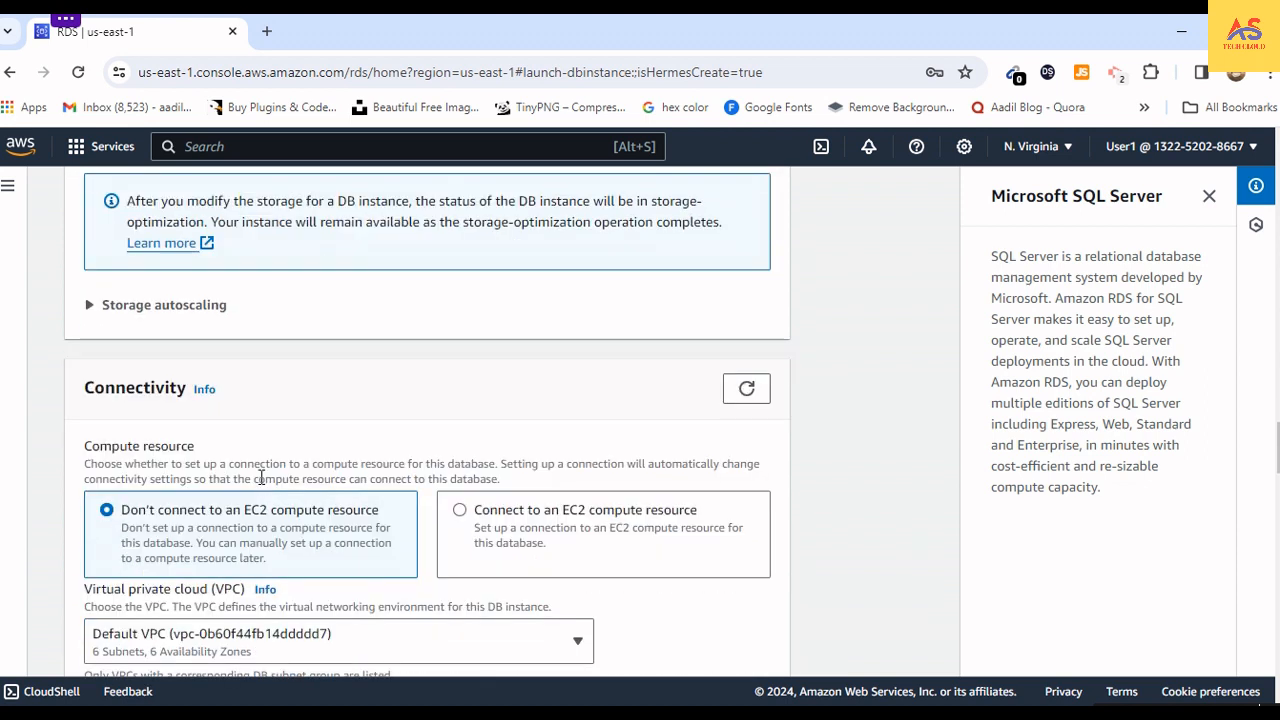
{"action": "left_click", "coordinate": [89, 305]}
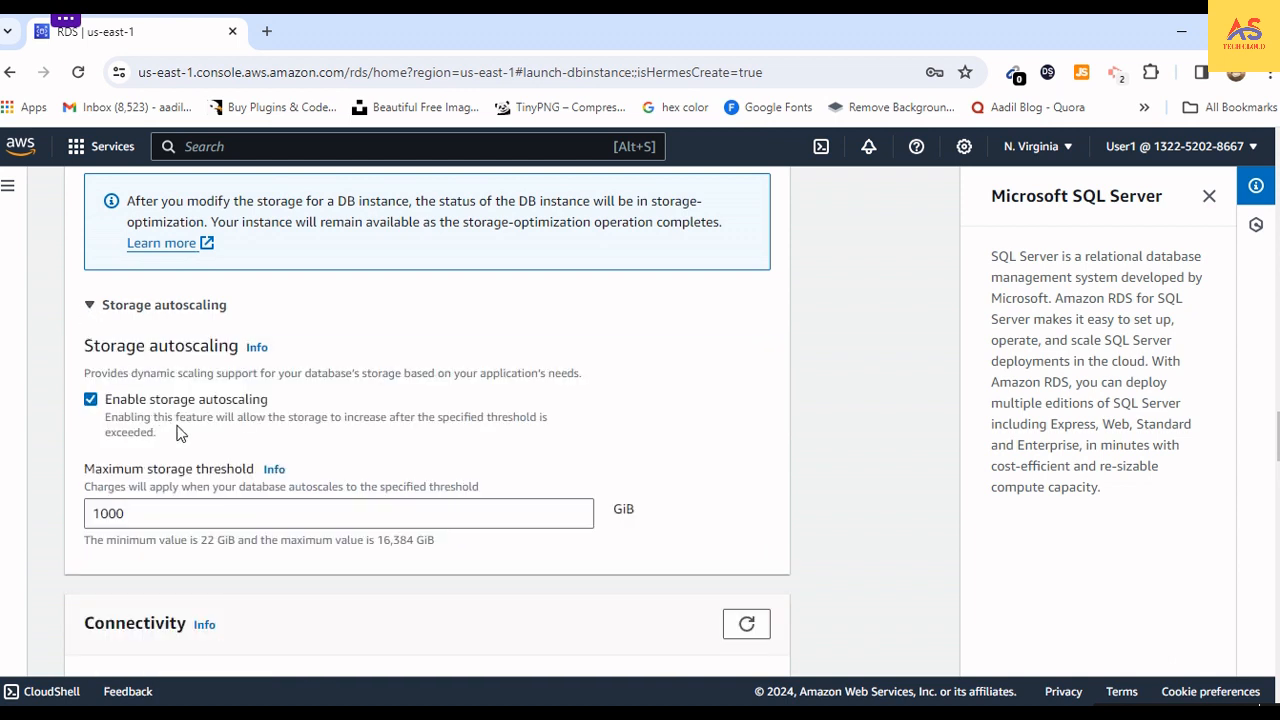
{"action": "left_click", "coordinate": [91, 400]}
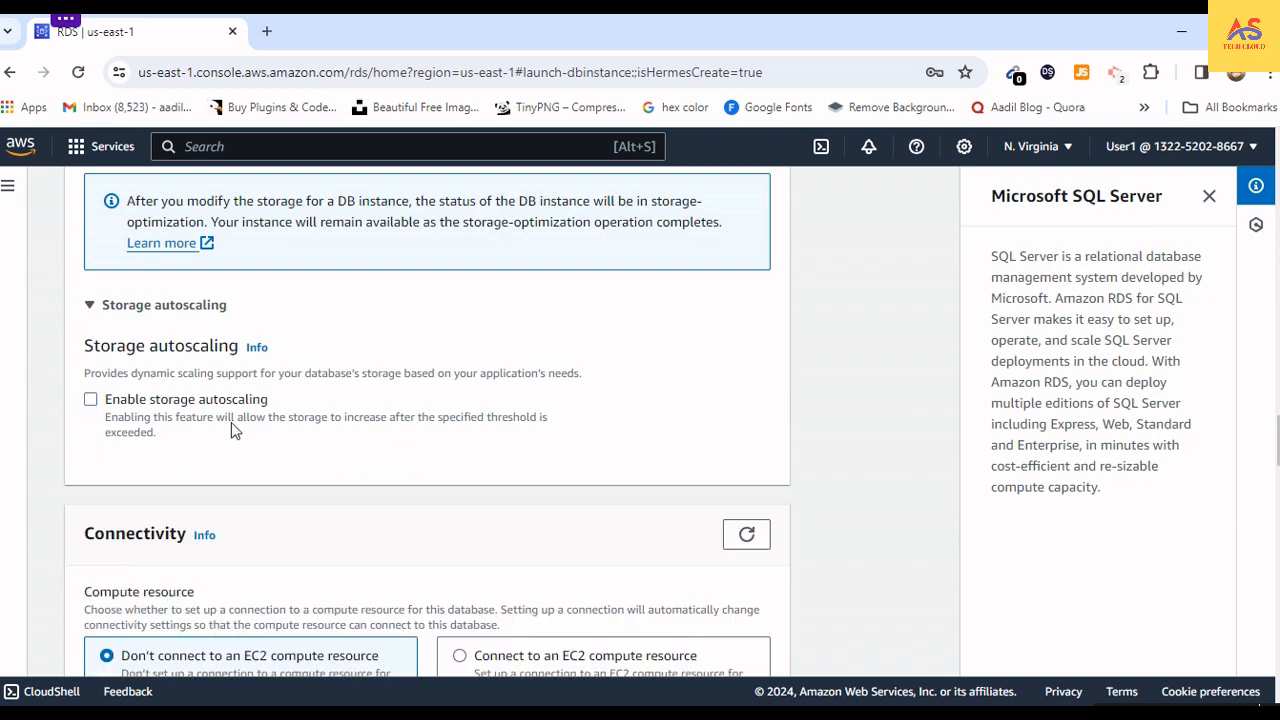
Step: Re-enable storage autoscaling to preview its maximum storage threshold, and turn autoscaling off again
{"action": "scroll", "coordinate": [240, 440], "scroll_direction": "up", "scroll_amount": 3}
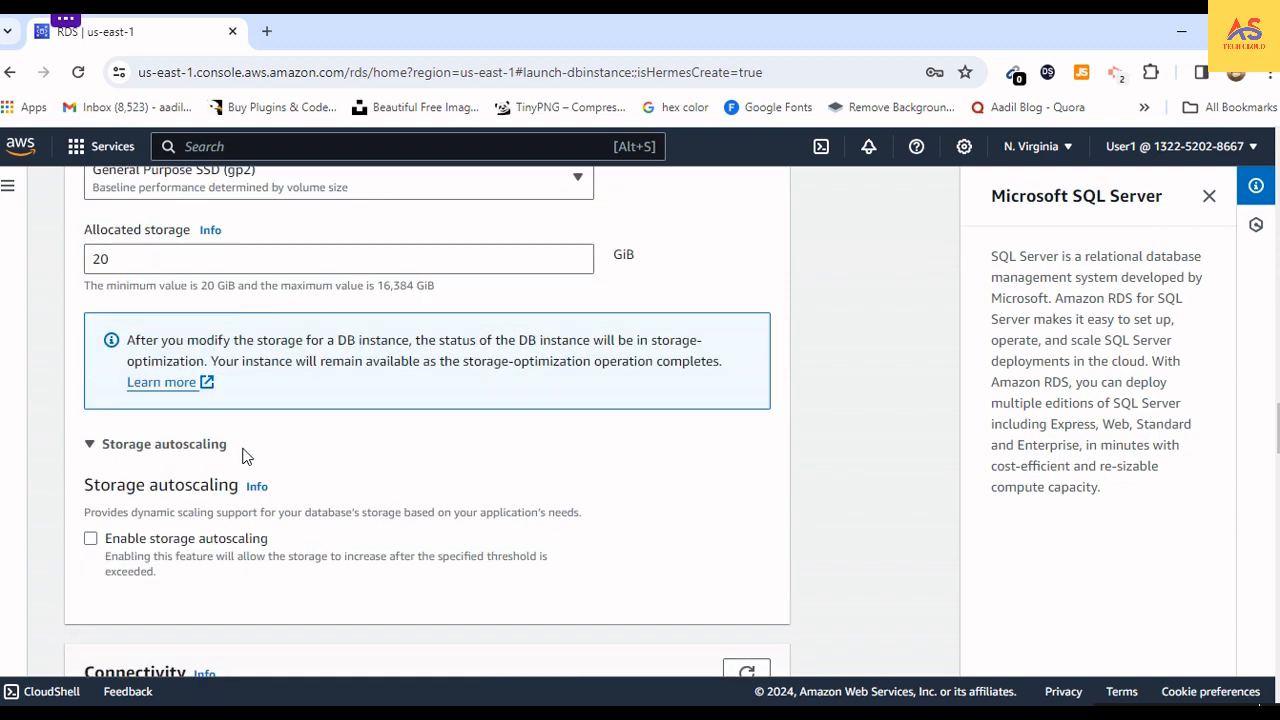
{"action": "left_click", "coordinate": [128, 410]}
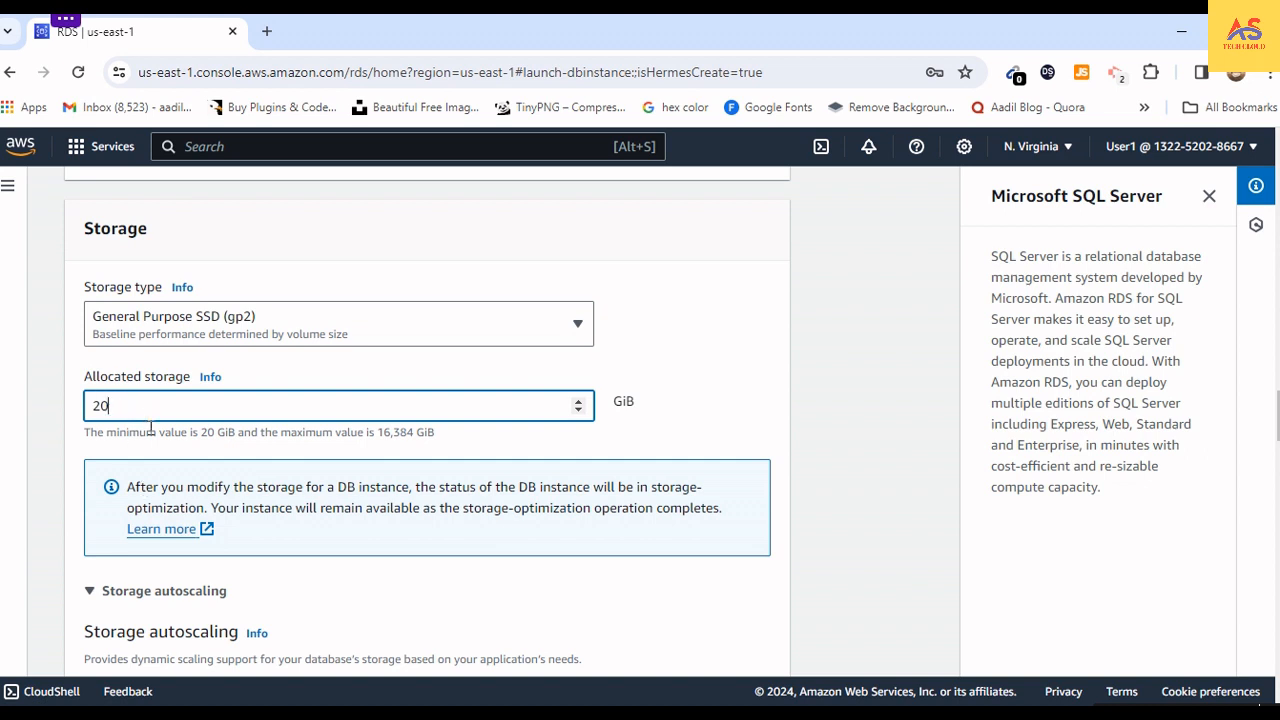
{"action": "scroll", "coordinate": [150, 428], "scroll_direction": "down", "scroll_amount": 3}
{"action": "left_click", "coordinate": [91, 400]}
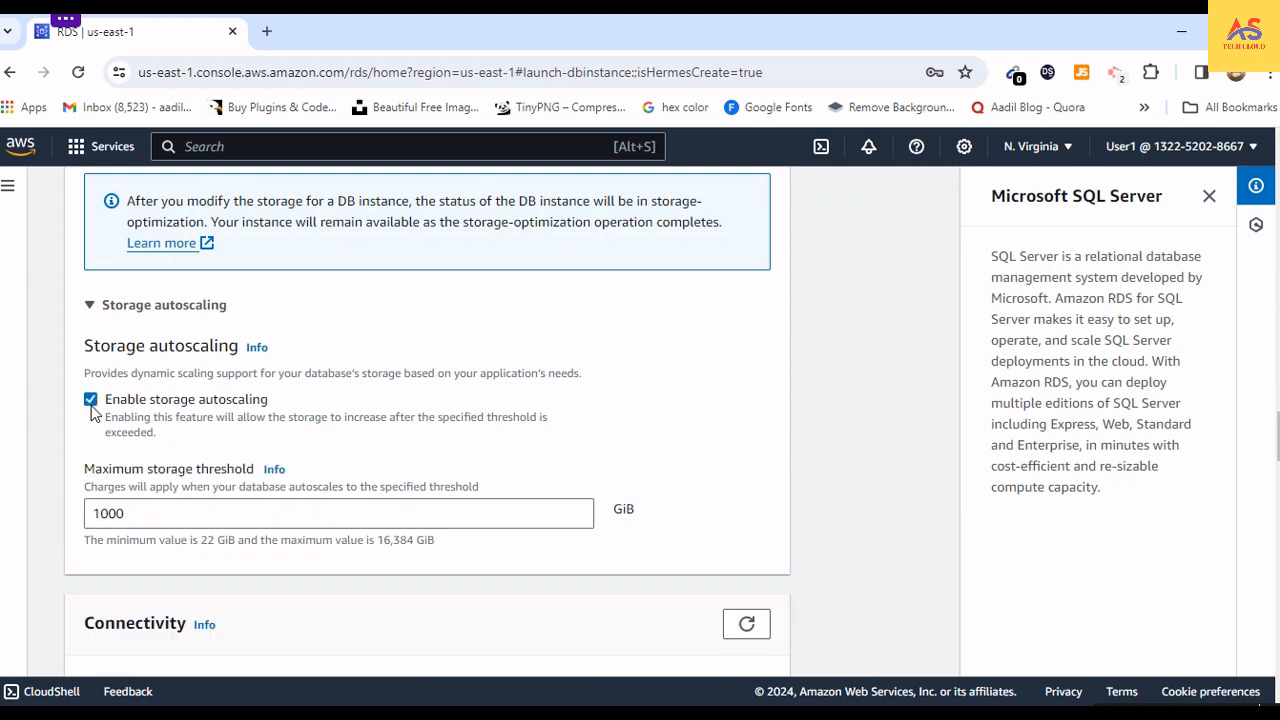
{"action": "left_click", "coordinate": [160, 513]}
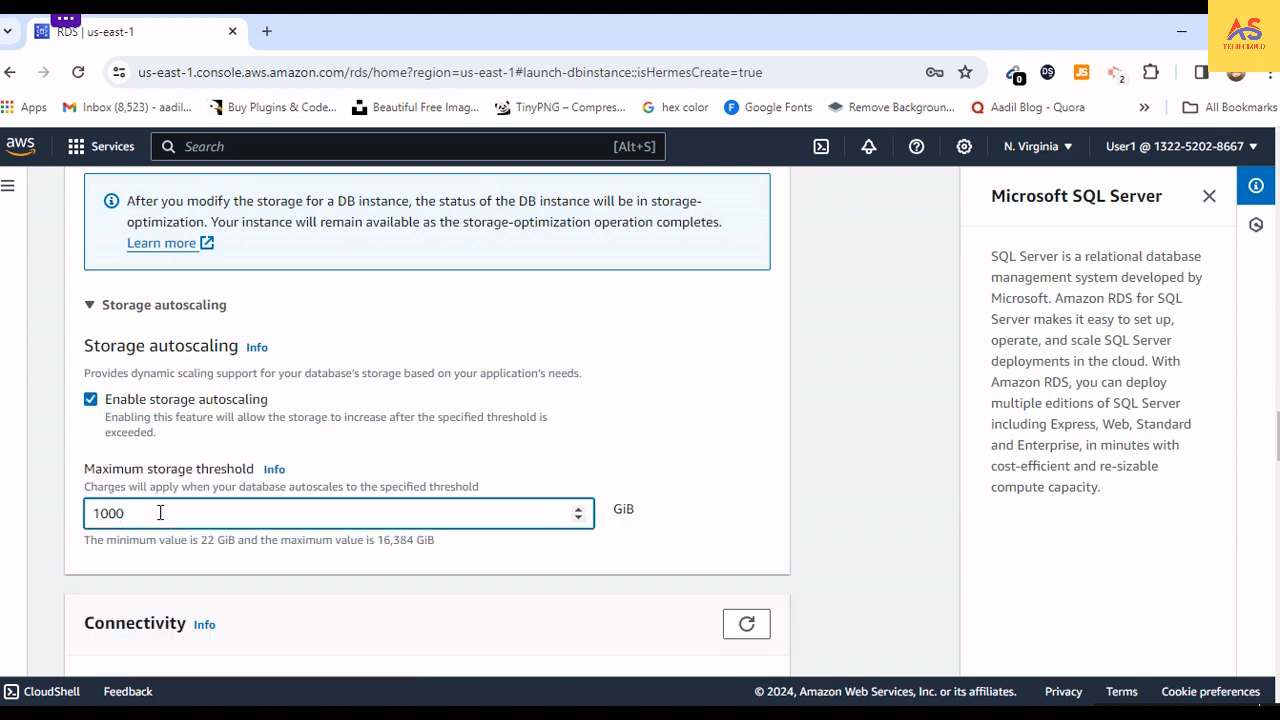
{"action": "left_click", "coordinate": [96, 401]}
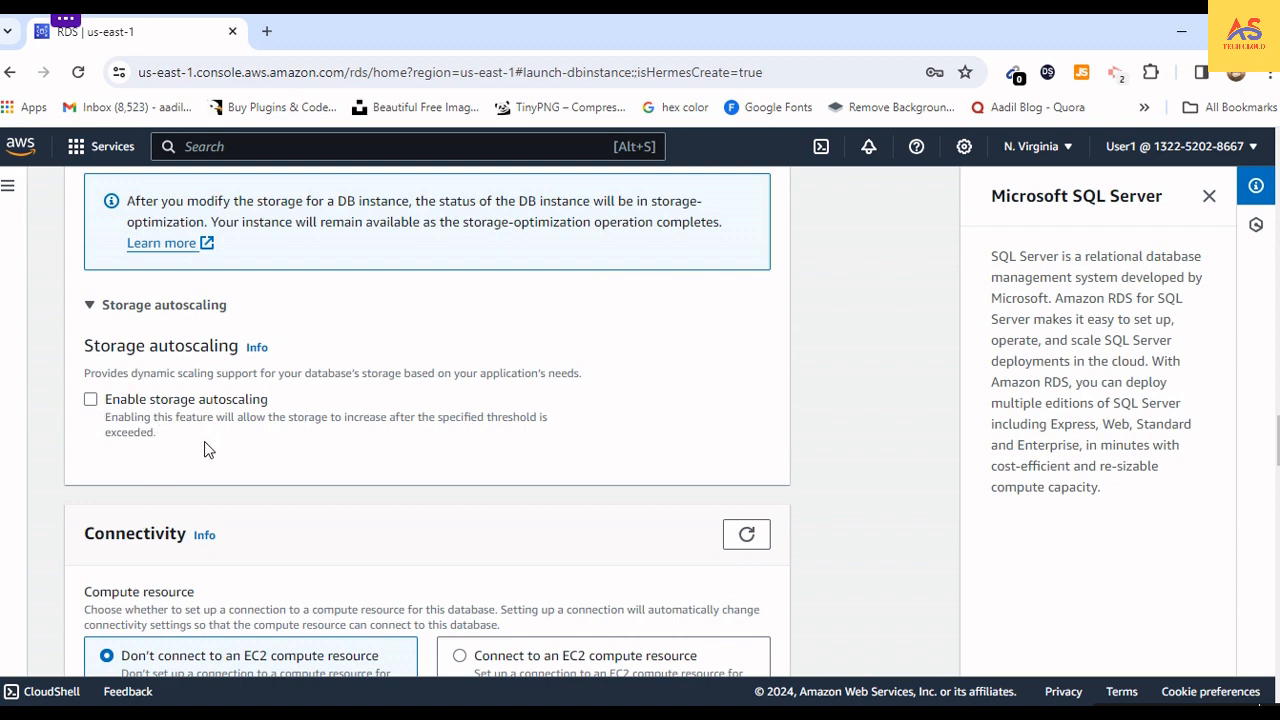
{"action": "scroll", "coordinate": [205, 462], "scroll_direction": "up", "scroll_amount": 1}
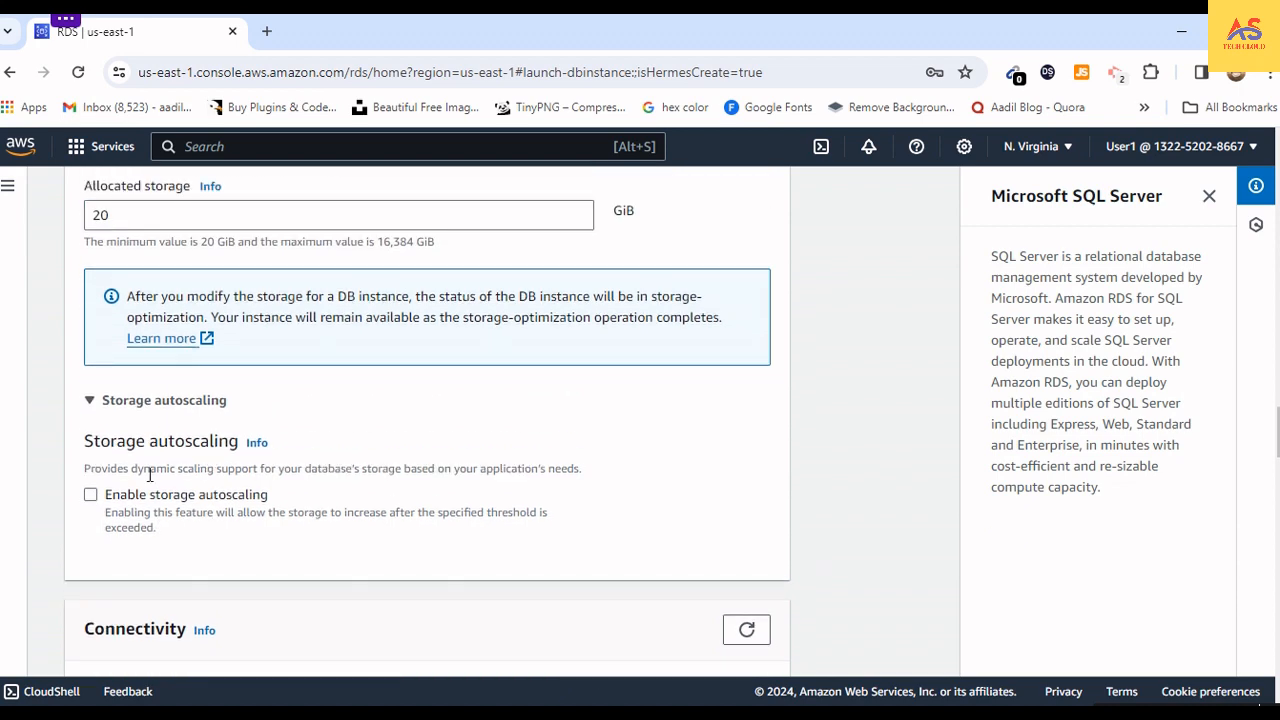
{"action": "scroll", "coordinate": [134, 474], "scroll_direction": "up", "scroll_amount": 2}
{"action": "scroll", "coordinate": [170, 592], "scroll_direction": "down", "scroll_amount": 2}
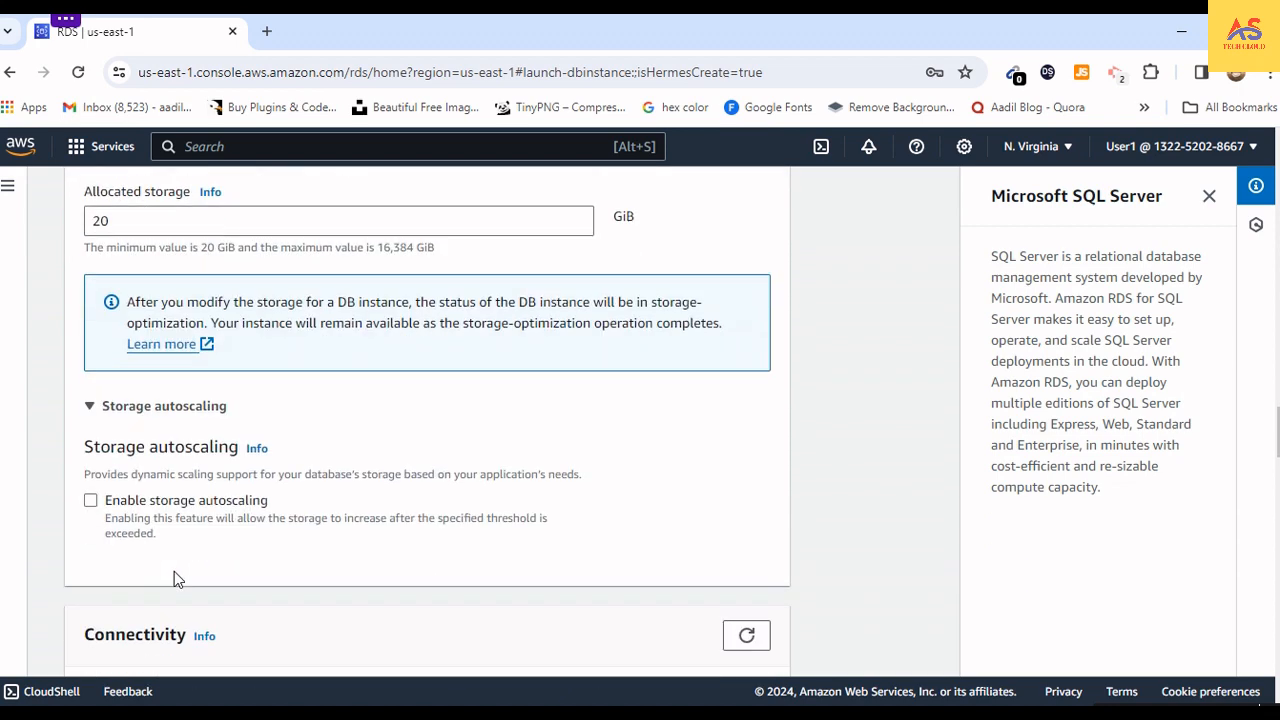
Step: Preview the EC2 instance selection for connecting to a compute resource, and switch back to Don't connect to an EC2 compute resource
{"action": "scroll", "coordinate": [331, 531], "scroll_direction": "down", "scroll_amount": 2}
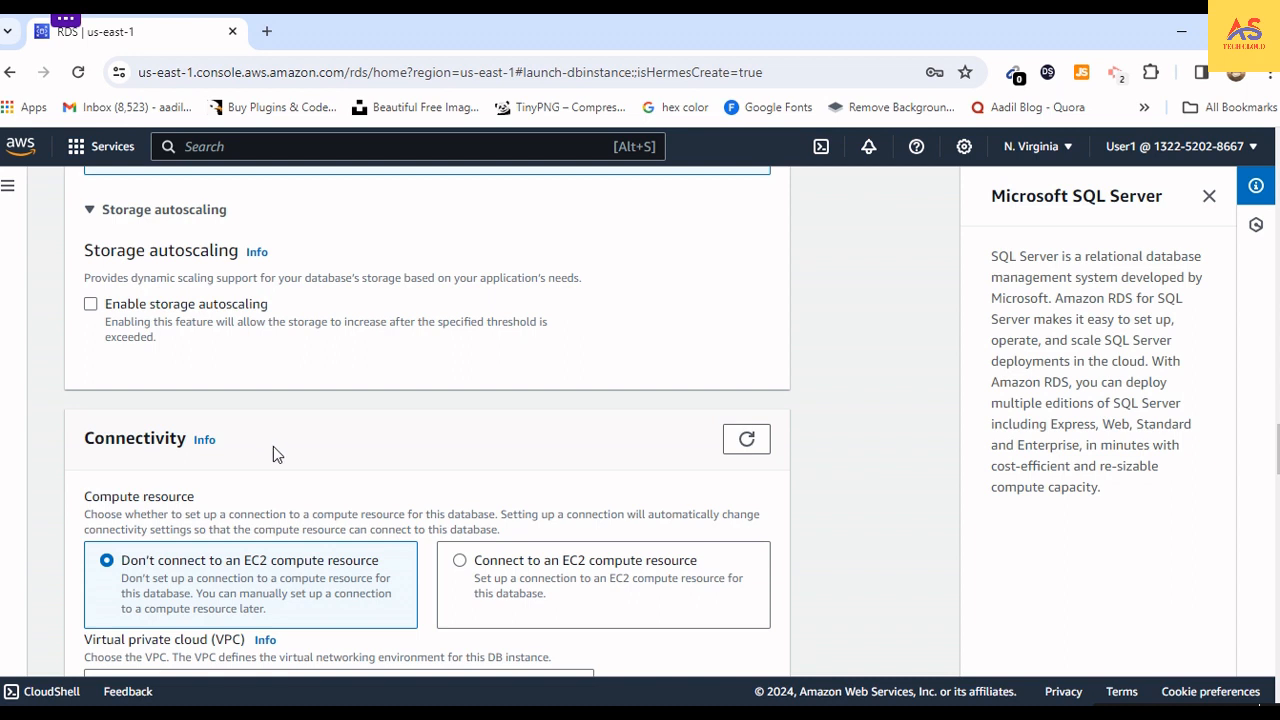
{"action": "scroll", "coordinate": [273, 446], "scroll_direction": "down", "scroll_amount": 2}
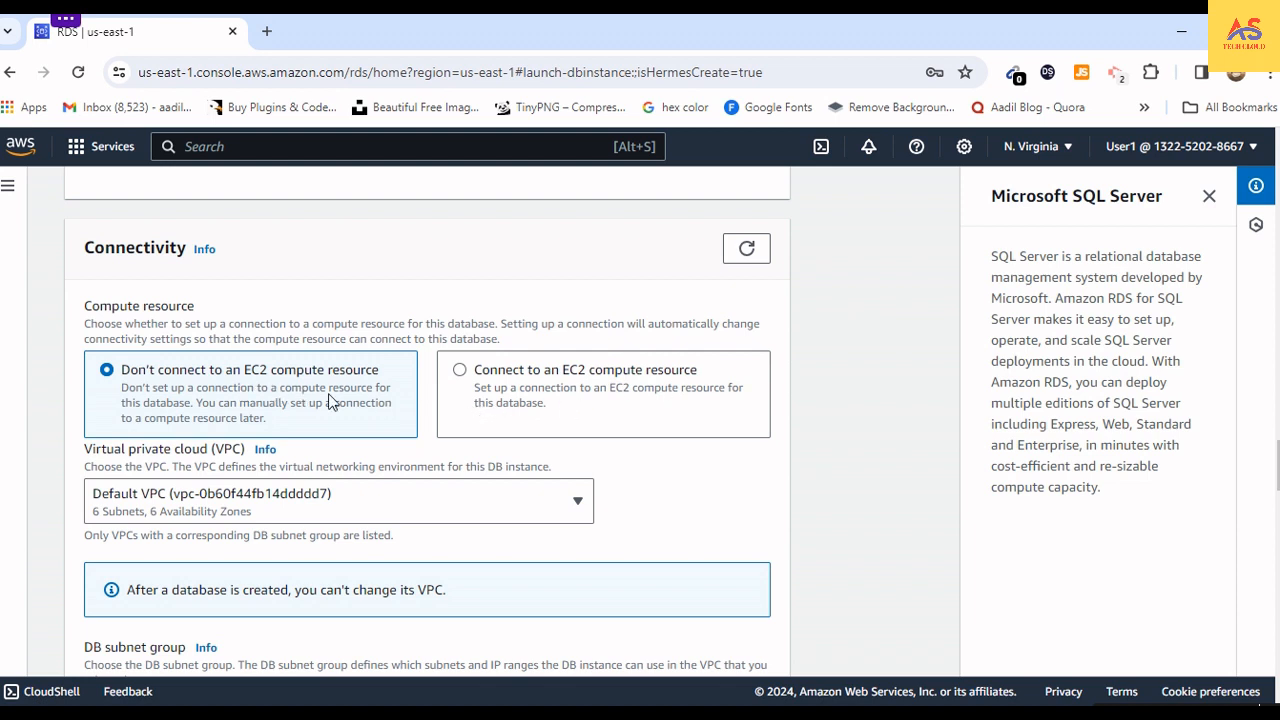
{"action": "left_click", "coordinate": [461, 370]}
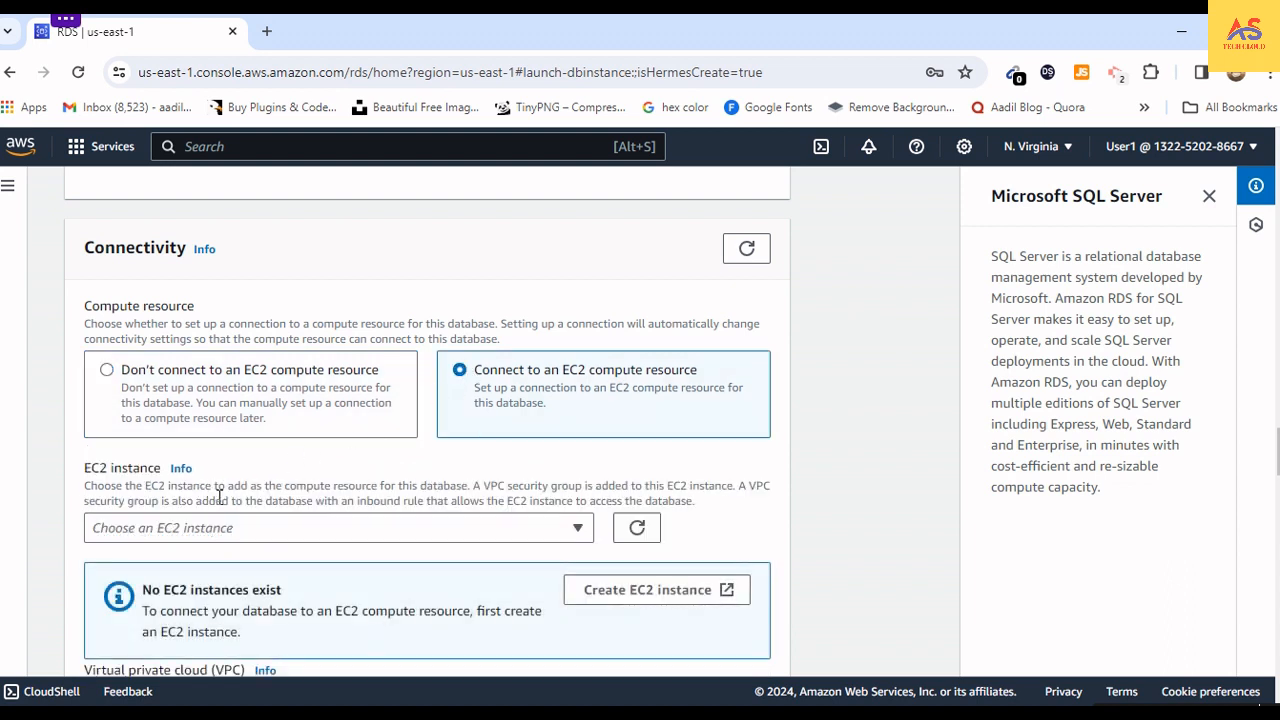
{"action": "scroll", "coordinate": [219, 497], "scroll_direction": "down", "scroll_amount": 1}
{"action": "left_click", "coordinate": [378, 430]}
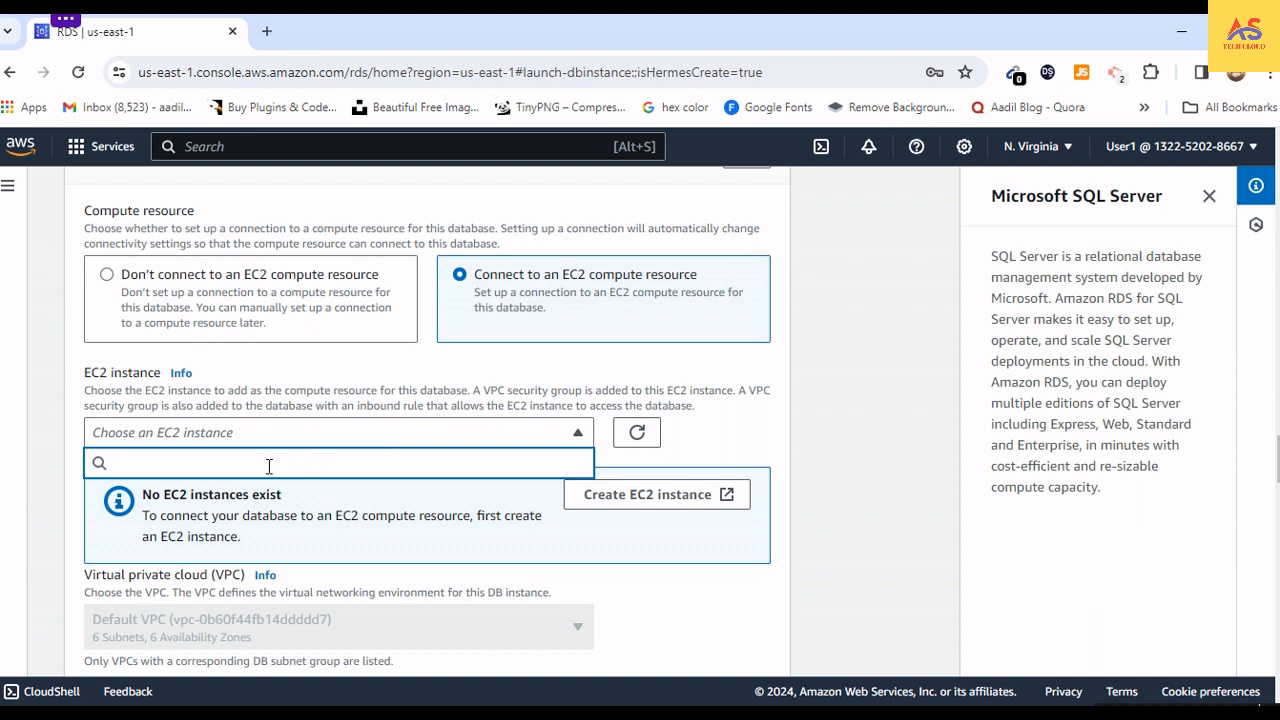
{"action": "left_click", "coordinate": [377, 378]}
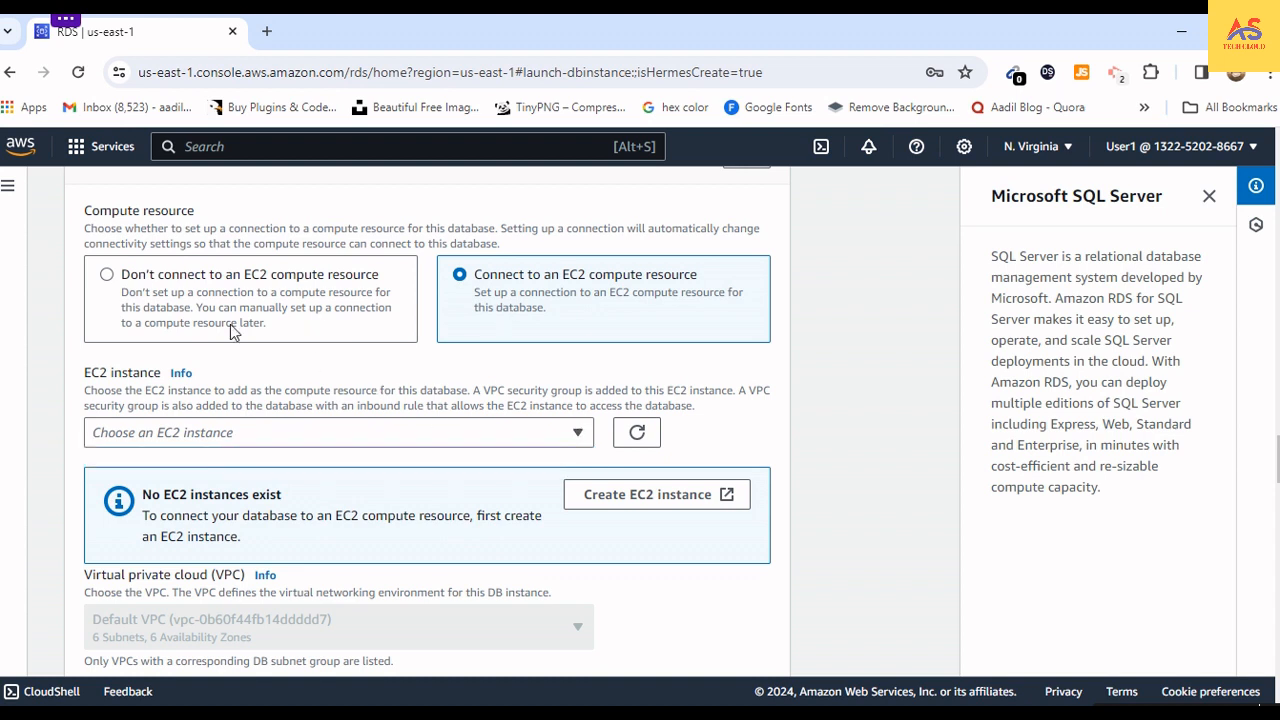
{"action": "left_click", "coordinate": [107, 277]}
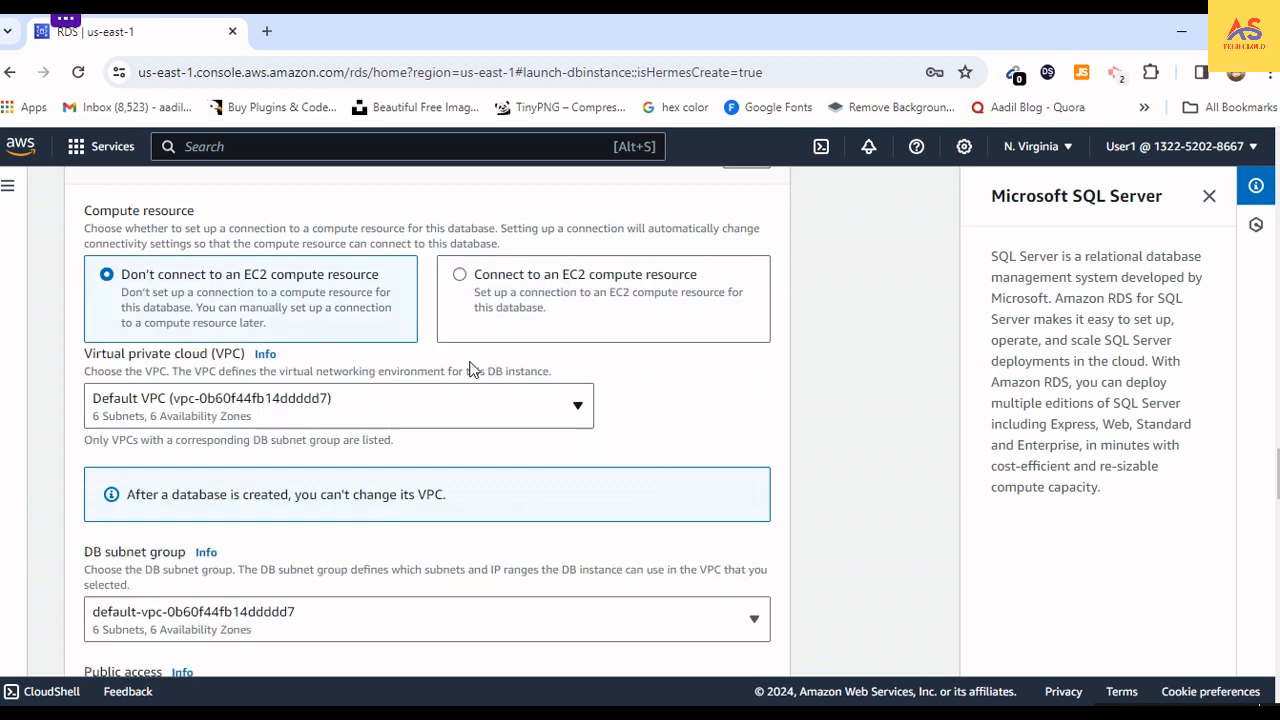
{"action": "scroll", "coordinate": [471, 366], "scroll_direction": "down", "scroll_amount": 1}
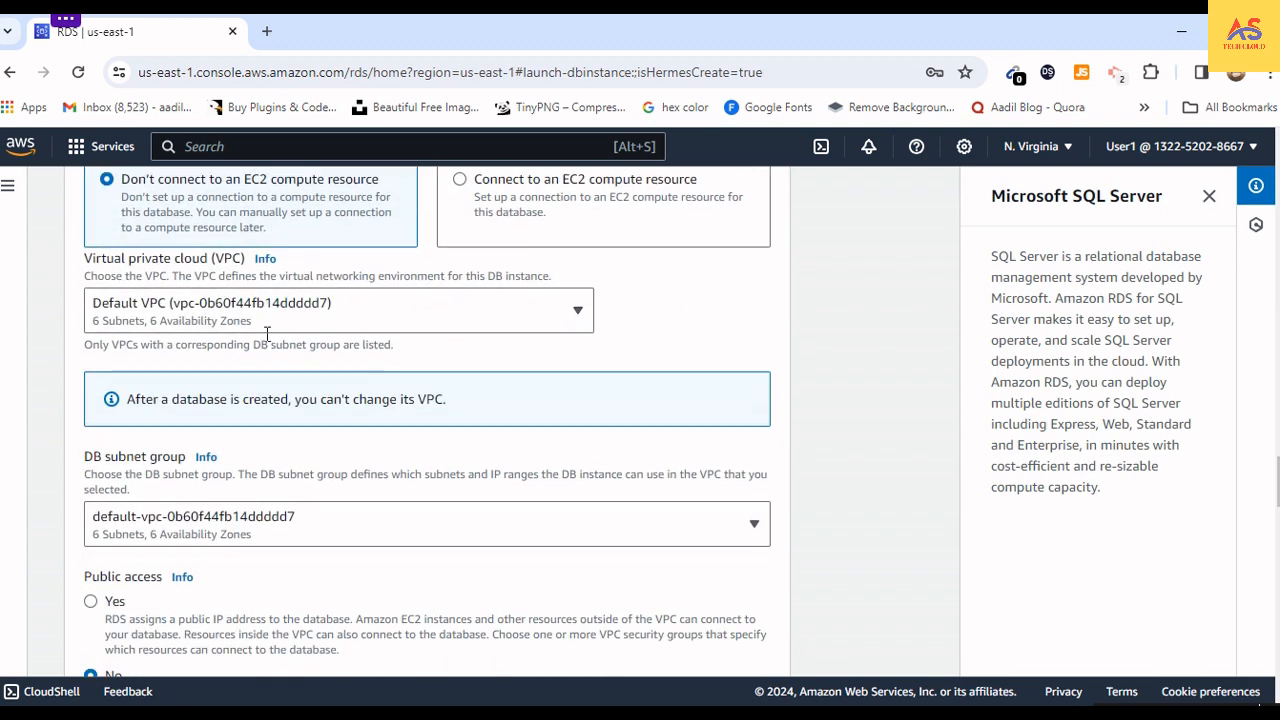
Step: Review the VPC and DB subnet group choices, keeping the Default VPC and its default subnet group
{"action": "left_click", "coordinate": [405, 315]}
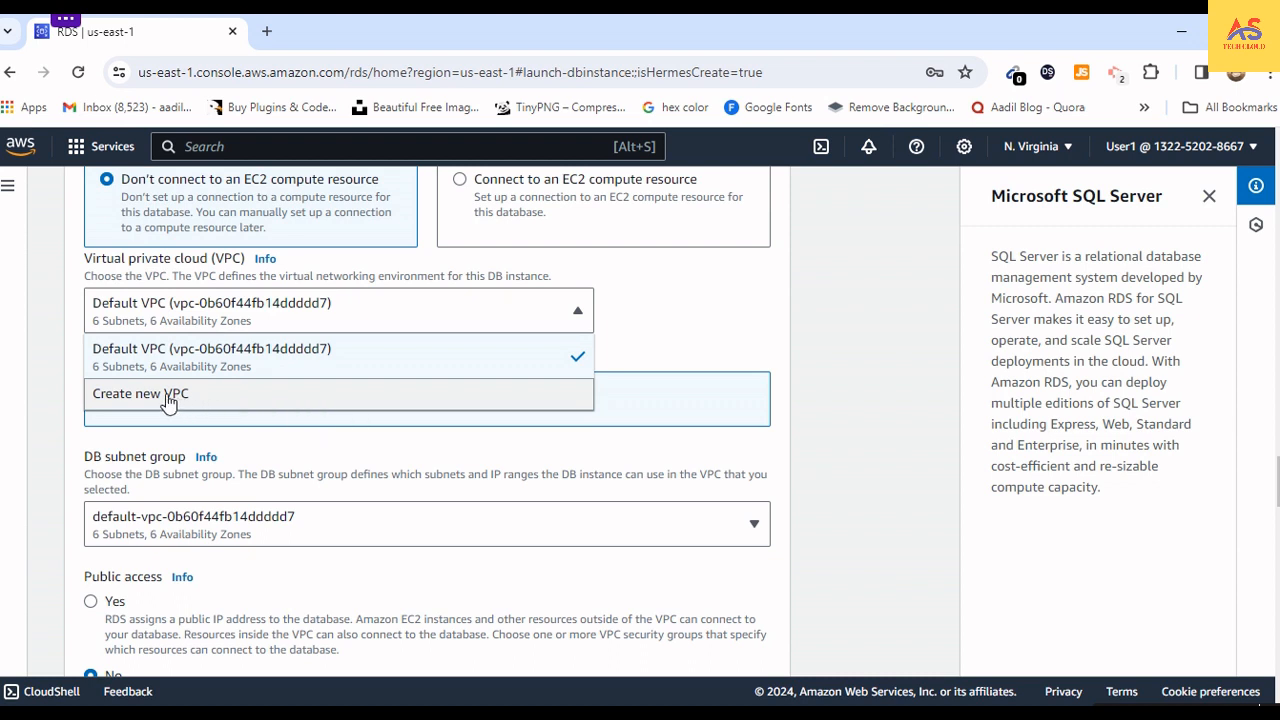
{"action": "left_click", "coordinate": [349, 349]}
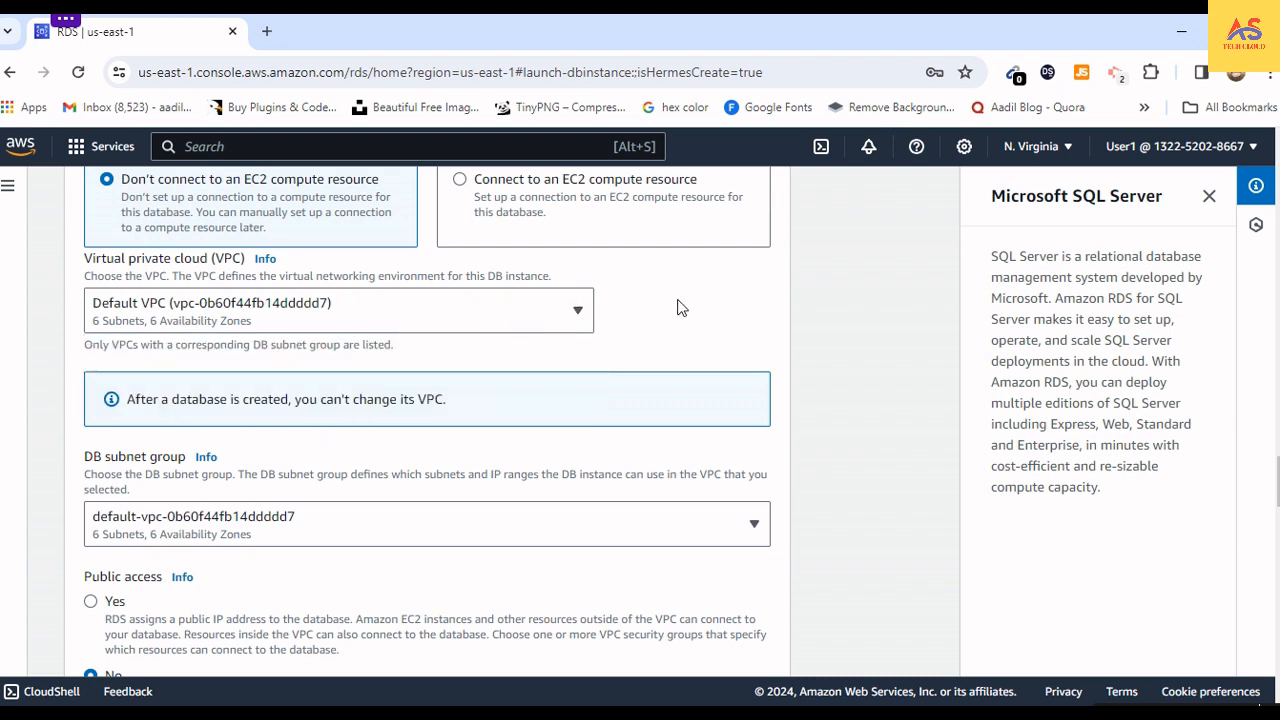
{"action": "scroll", "coordinate": [322, 380], "scroll_direction": "down", "scroll_amount": 2}
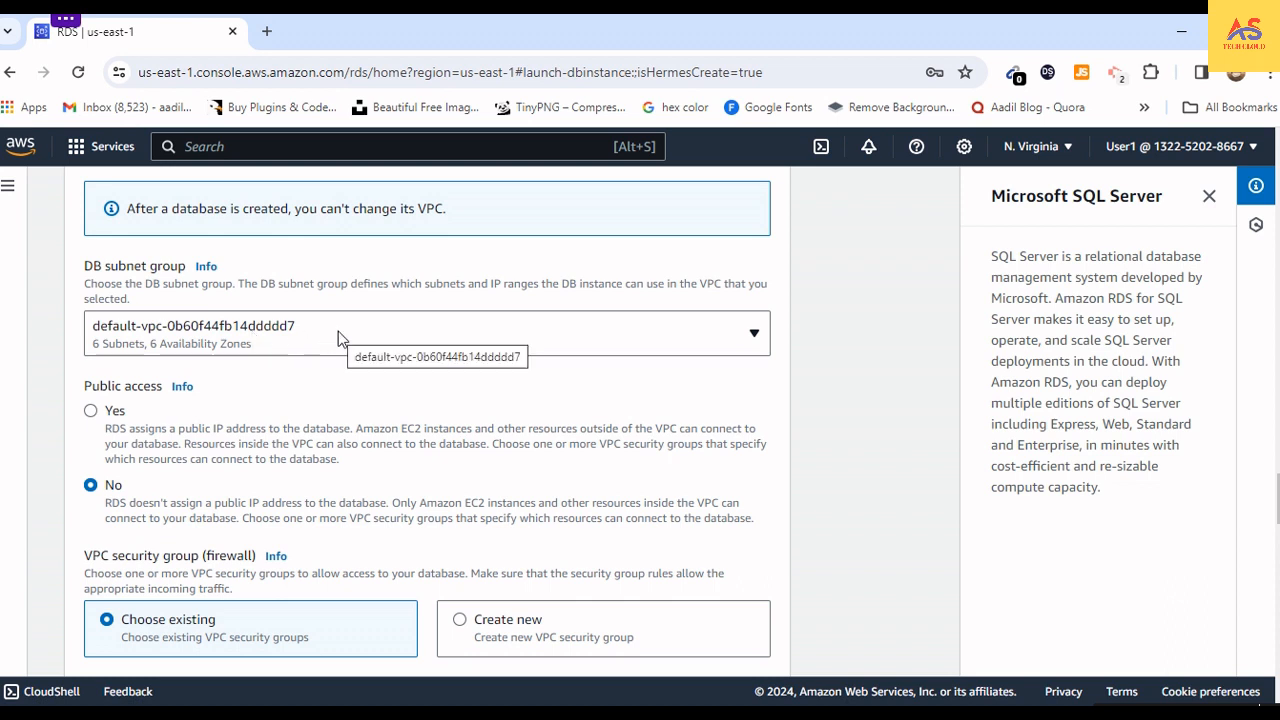
{"action": "left_click", "coordinate": [338, 333]}
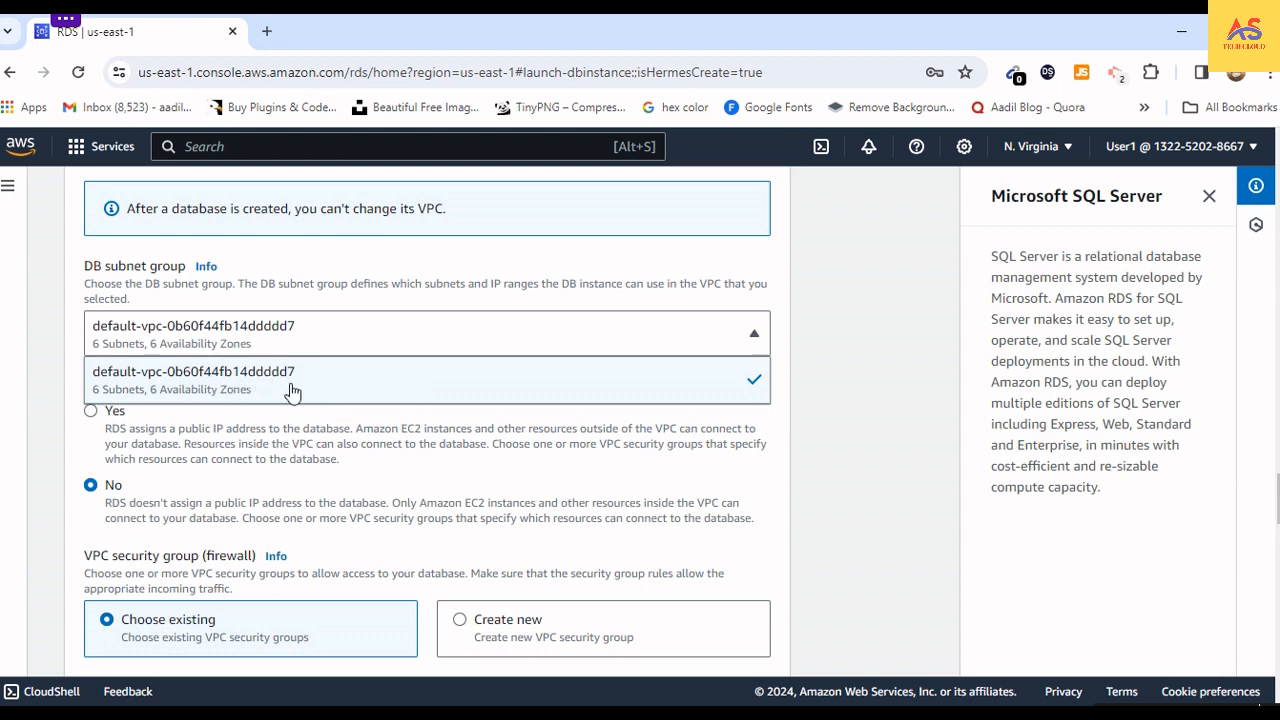
{"action": "scroll", "coordinate": [335, 428], "scroll_direction": "up", "scroll_amount": 1}
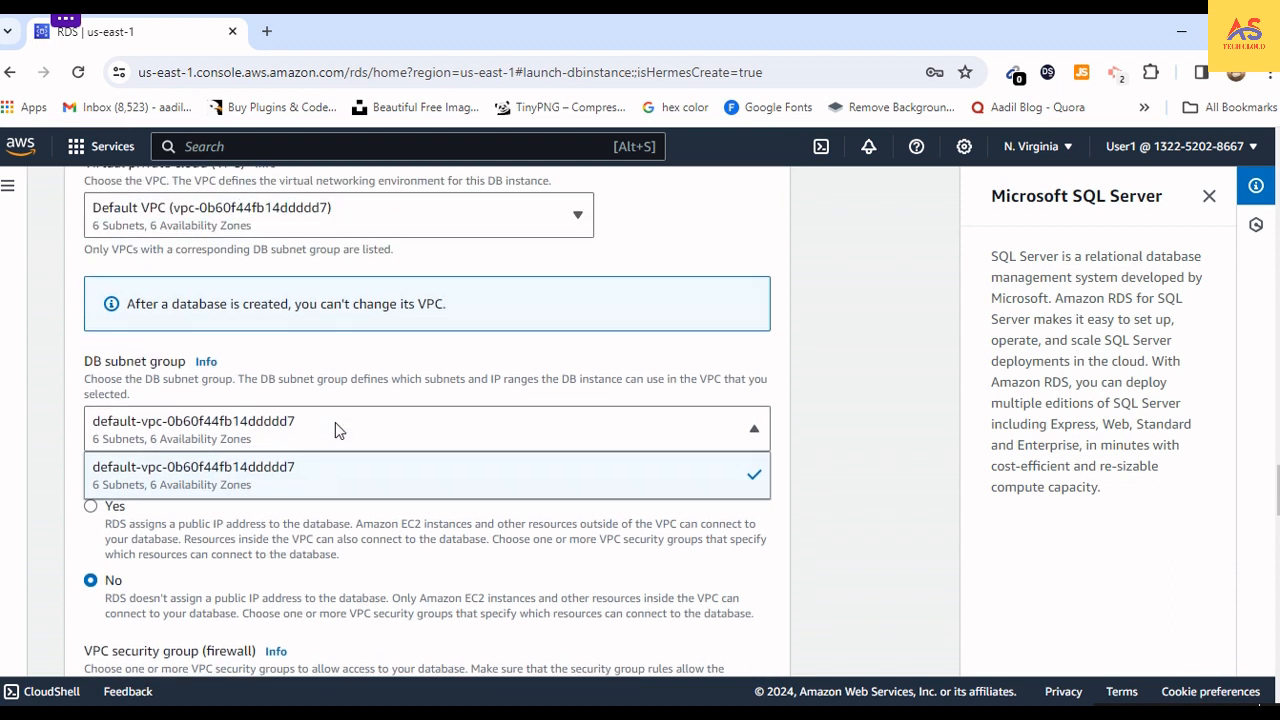
{"action": "left_click", "coordinate": [224, 540]}
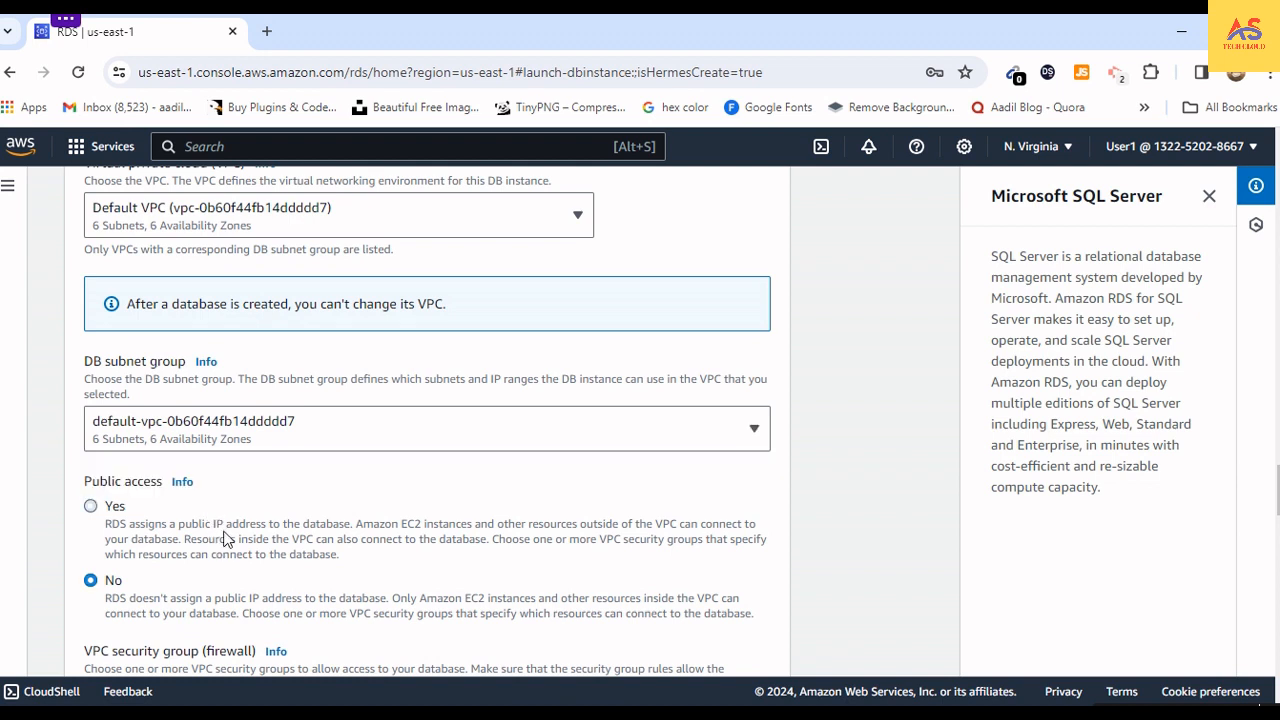
Step: Set the database's public access to Yes
{"action": "scroll", "coordinate": [137, 537], "scroll_direction": "down", "scroll_amount": 1}
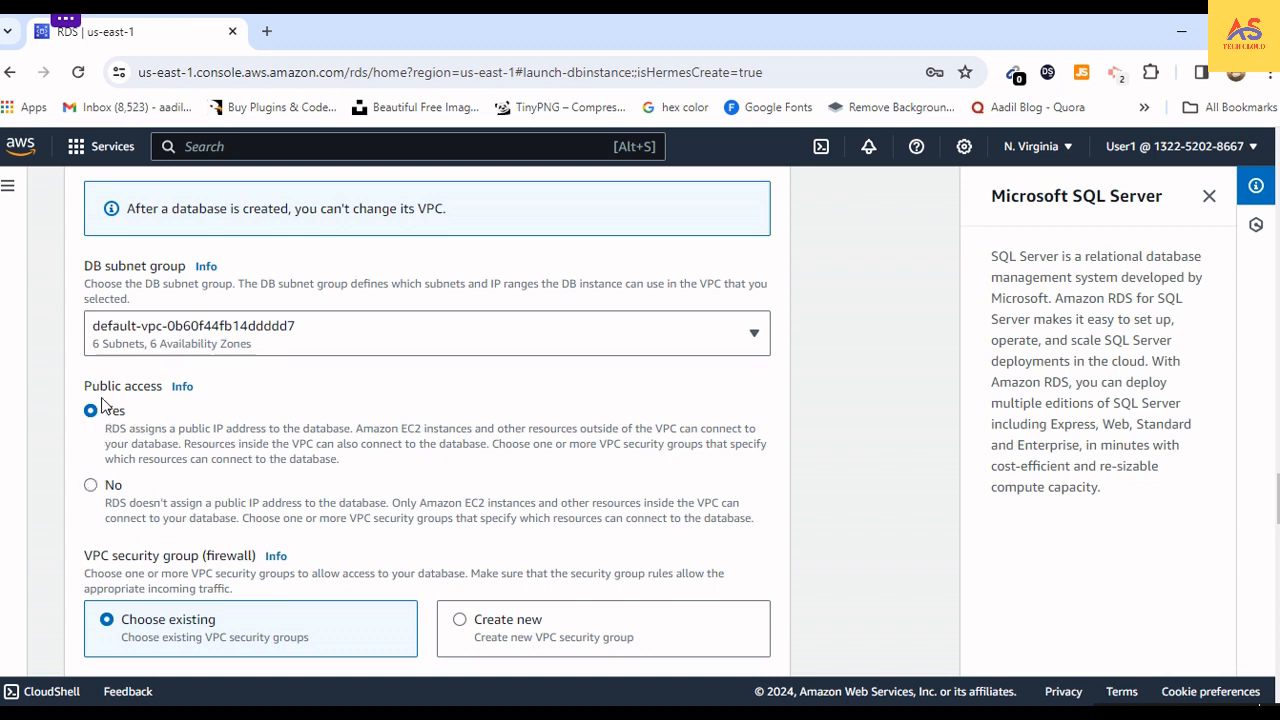
{"action": "scroll", "coordinate": [230, 454], "scroll_direction": "down", "scroll_amount": 1}
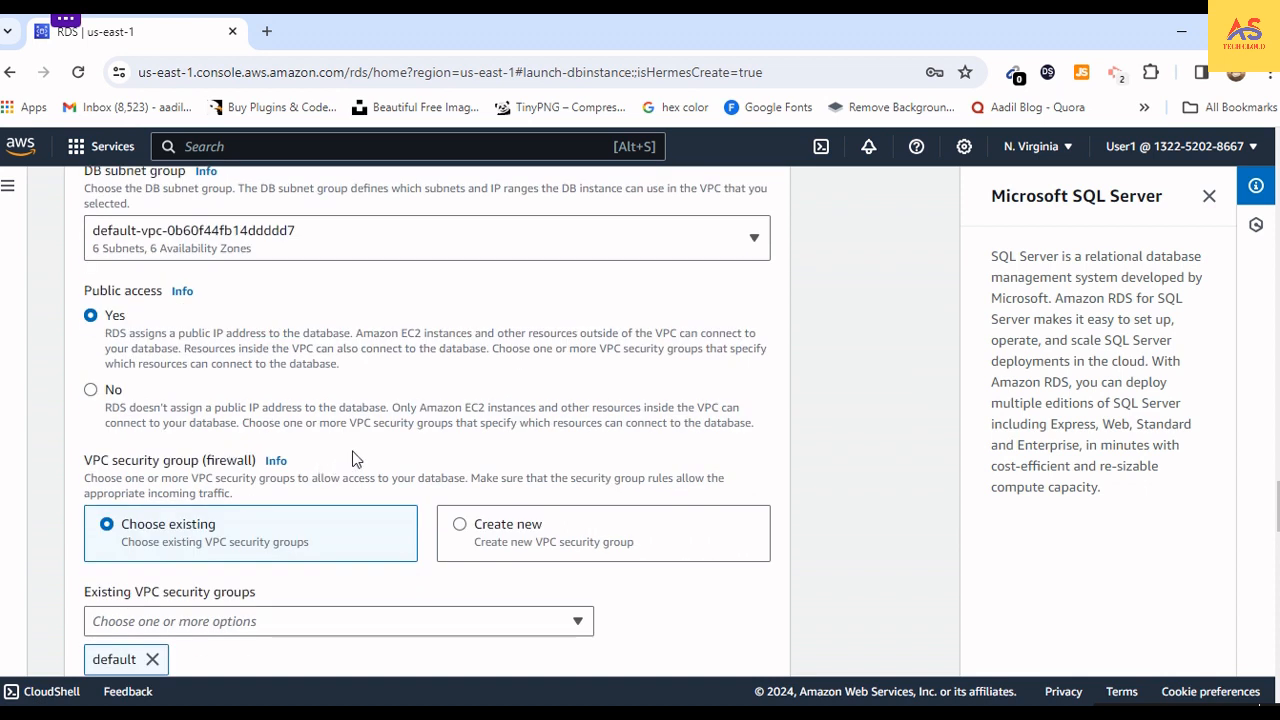
Step: Review the list of existing VPC security groups without changing the selection
{"action": "scroll", "coordinate": [400, 477], "scroll_direction": "down", "scroll_amount": 1}
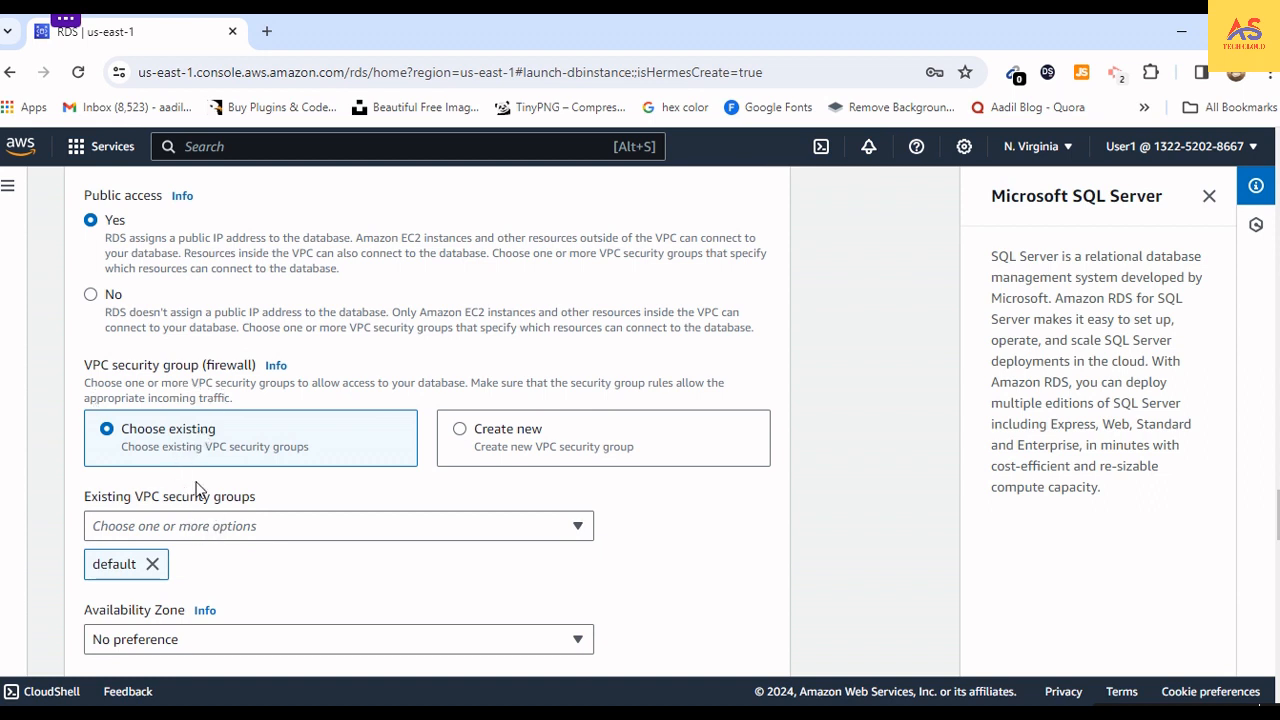
{"action": "left_click", "coordinate": [258, 528]}
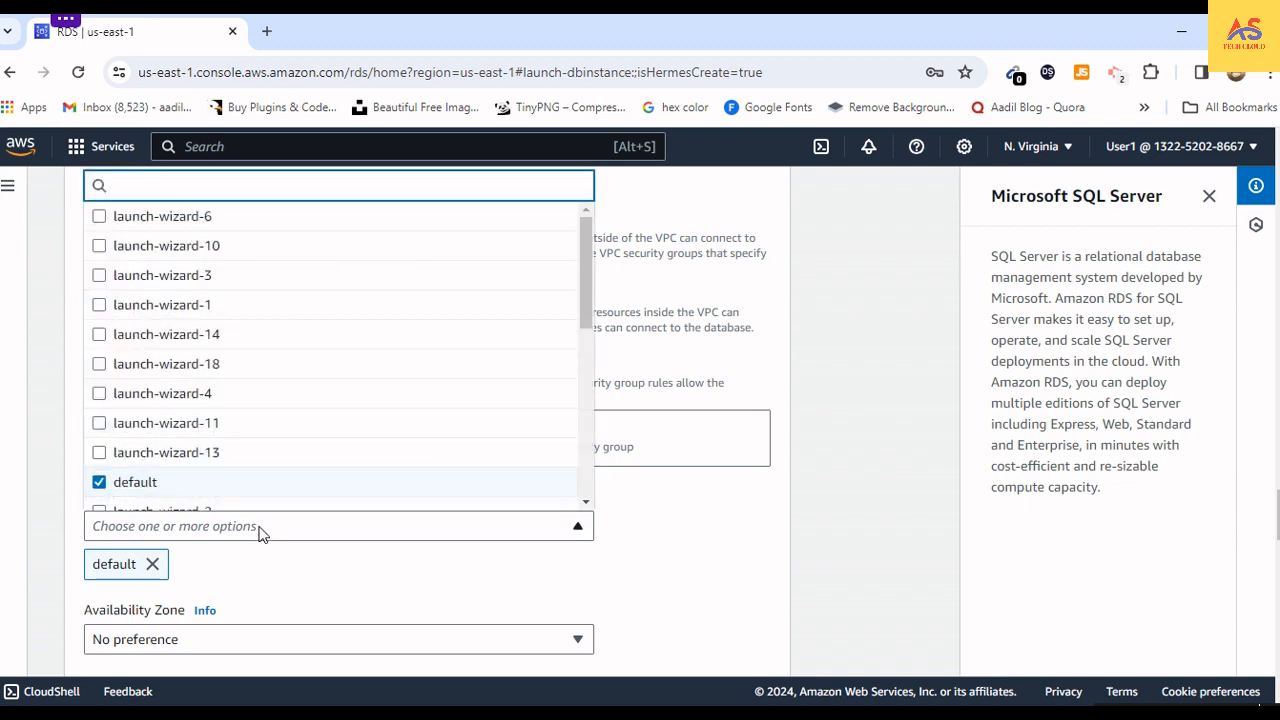
{"action": "left_click", "coordinate": [258, 530]}
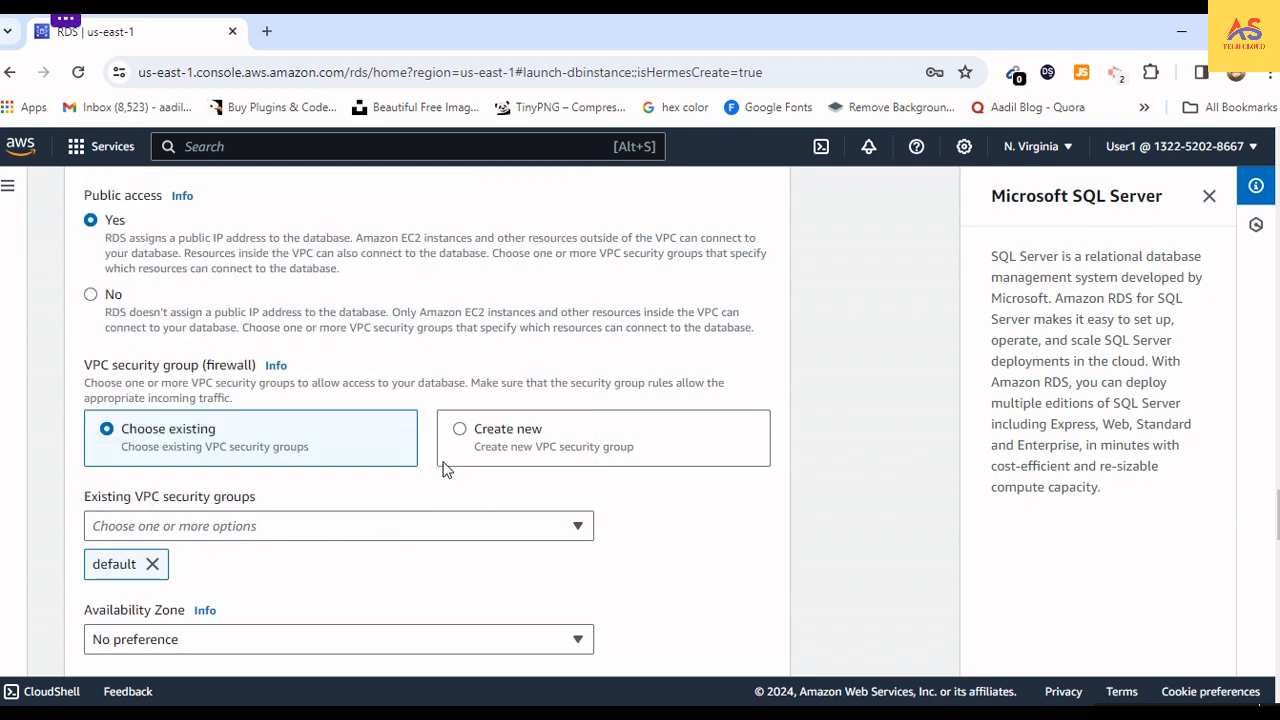
Step: Choose to create a new VPC security group named mysecuritygroup and set the Availability Zone to us-east-1a
{"action": "left_click", "coordinate": [459, 430]}
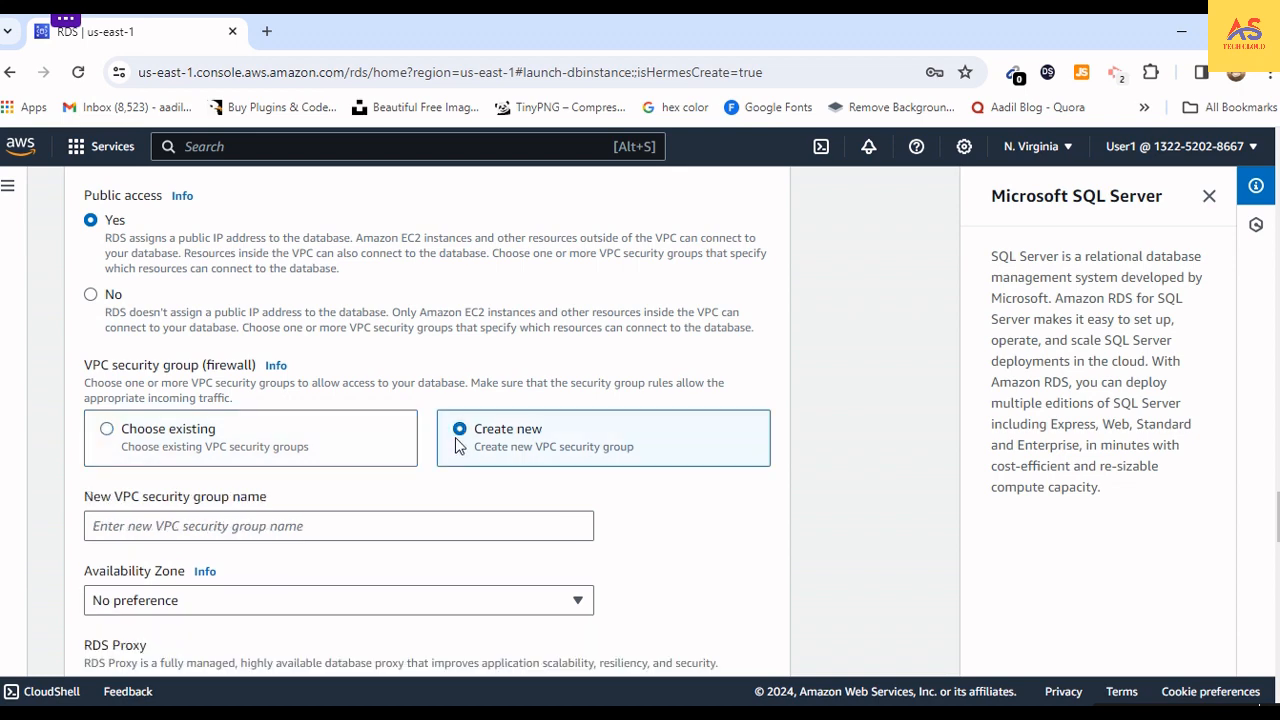
{"action": "scroll", "coordinate": [454, 449], "scroll_direction": "down", "scroll_amount": 3}
{"action": "scroll", "coordinate": [440, 453], "scroll_direction": "up", "scroll_amount": 2}
{"action": "left_click", "coordinate": [402, 425]}
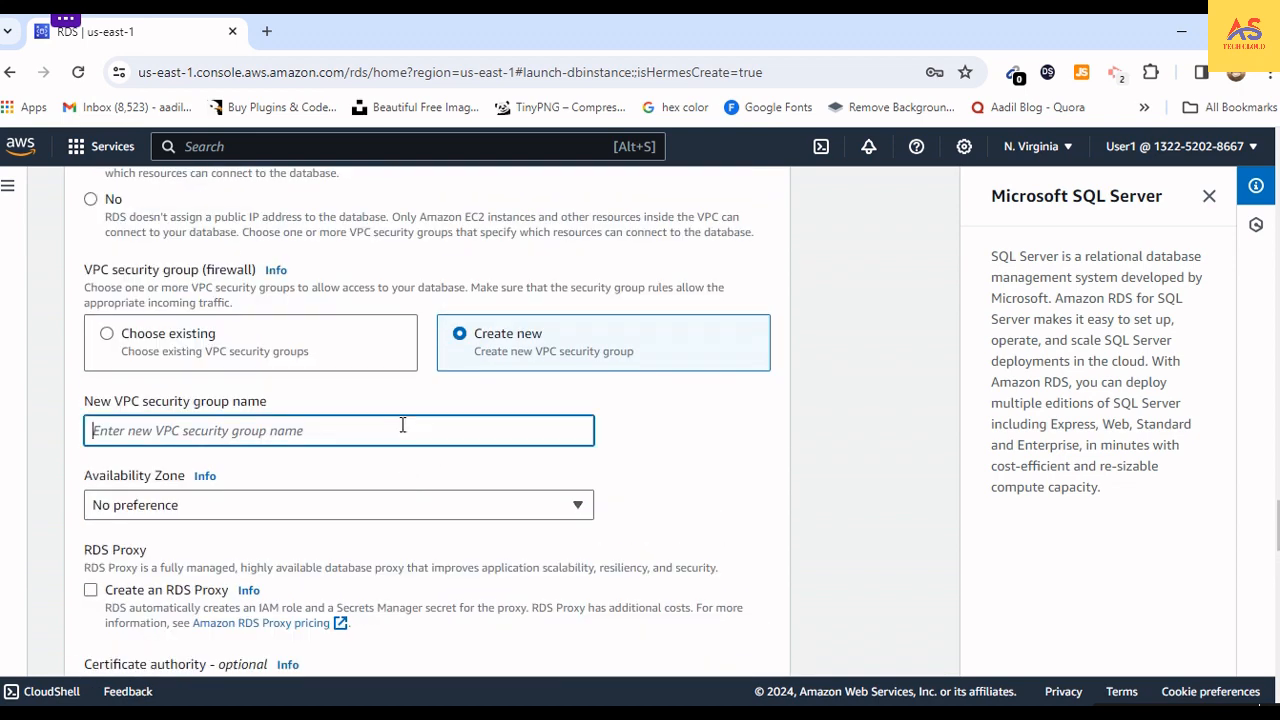
{"action": "type", "text": "my"}
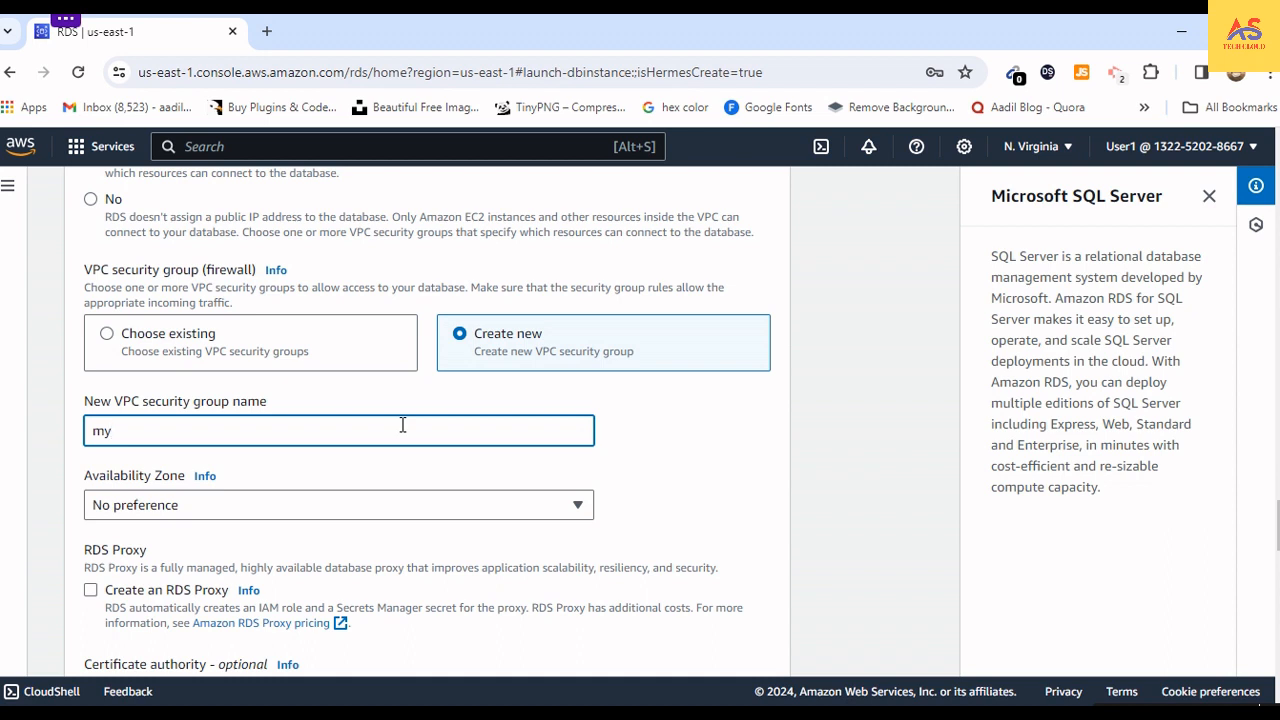
{"action": "type", "text": "securitygroup"}
{"action": "left_click", "coordinate": [293, 510]}
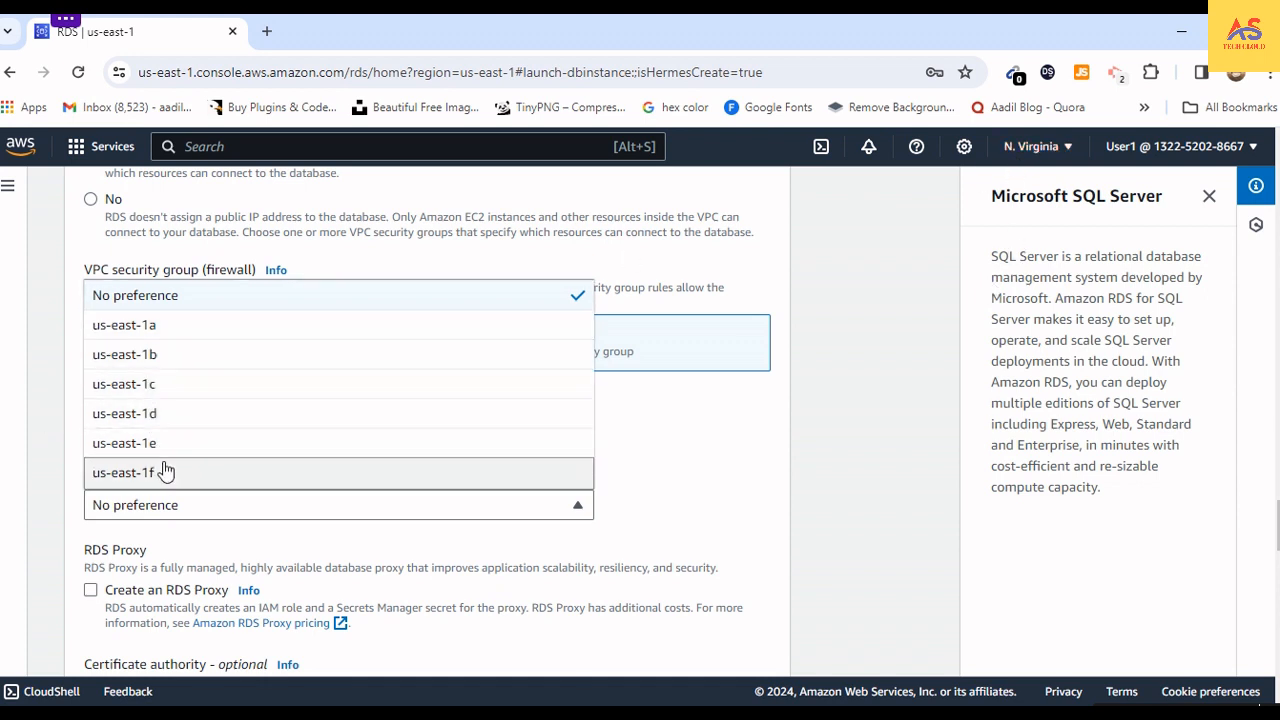
{"action": "left_click", "coordinate": [163, 331]}
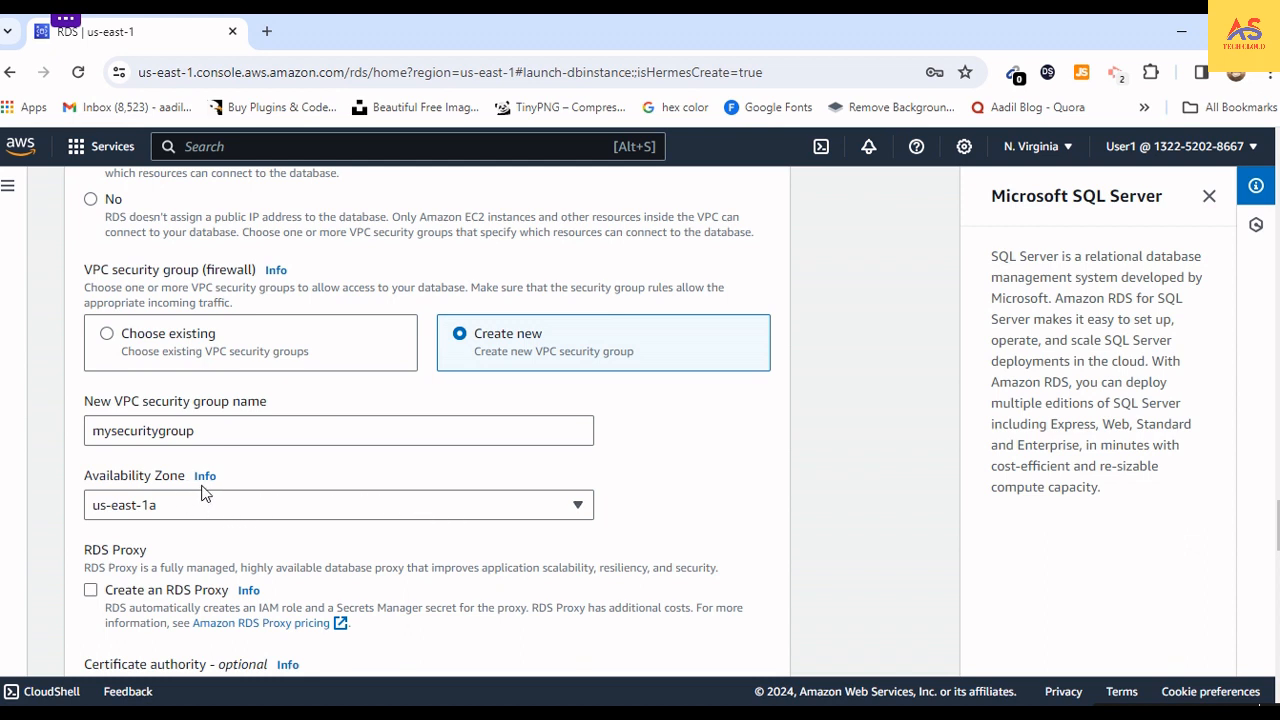
Step: Preview the Create an RDS Proxy option, leave it disabled, and read its description and cost note
{"action": "scroll", "coordinate": [353, 546], "scroll_direction": "down", "scroll_amount": 1}
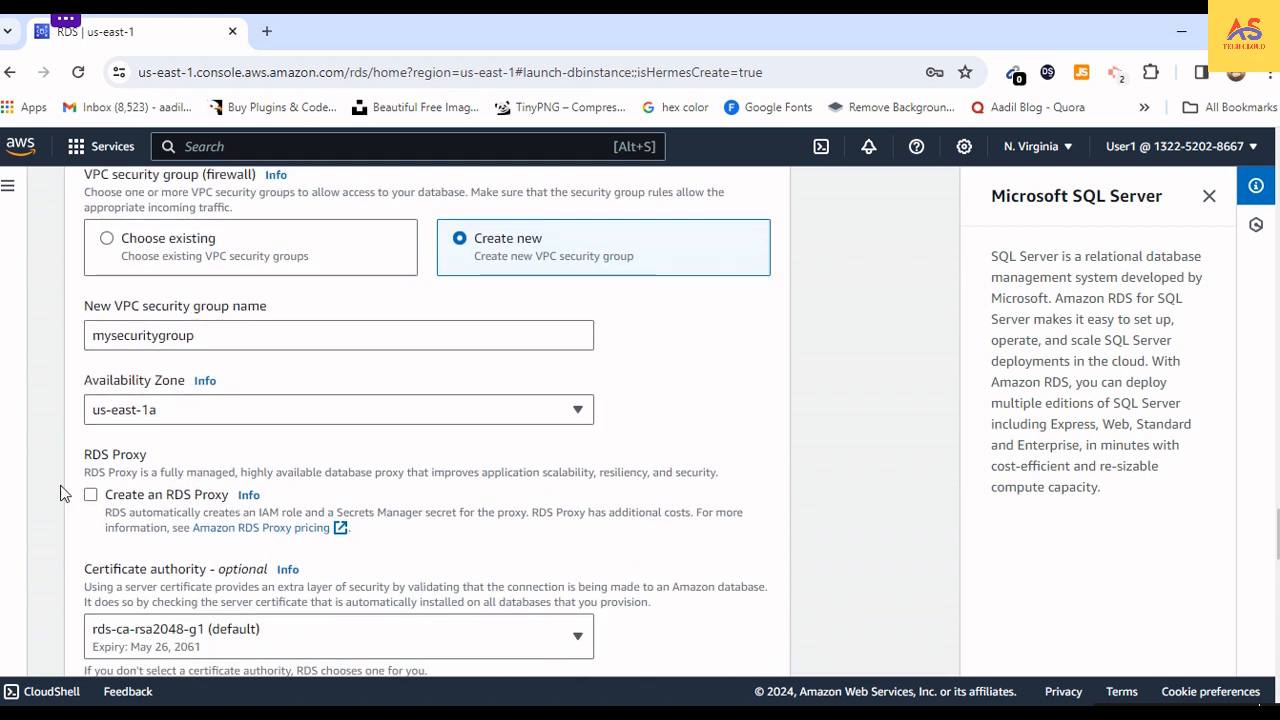
{"action": "scroll", "coordinate": [337, 523], "scroll_direction": "down", "scroll_amount": 1}
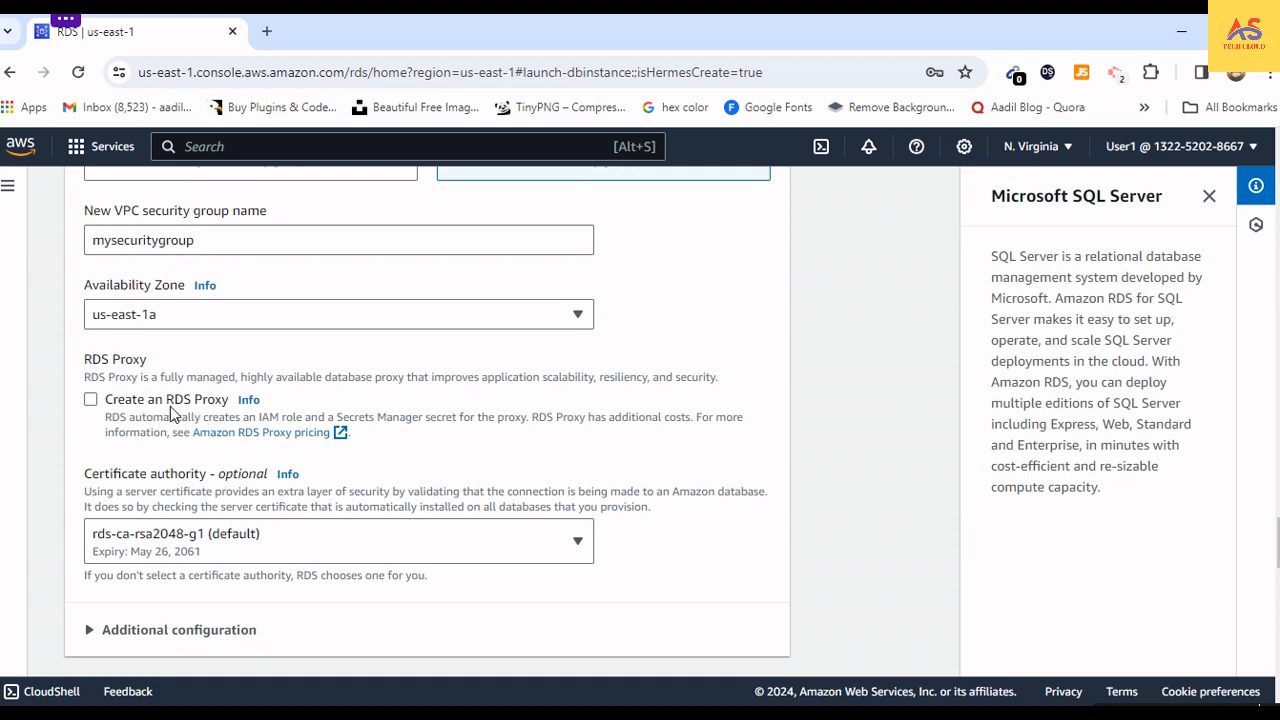
{"action": "left_click", "coordinate": [94, 401]}
{"action": "left_click", "coordinate": [90, 401]}
{"action": "scroll", "coordinate": [167, 478], "scroll_direction": "down", "scroll_amount": 1}
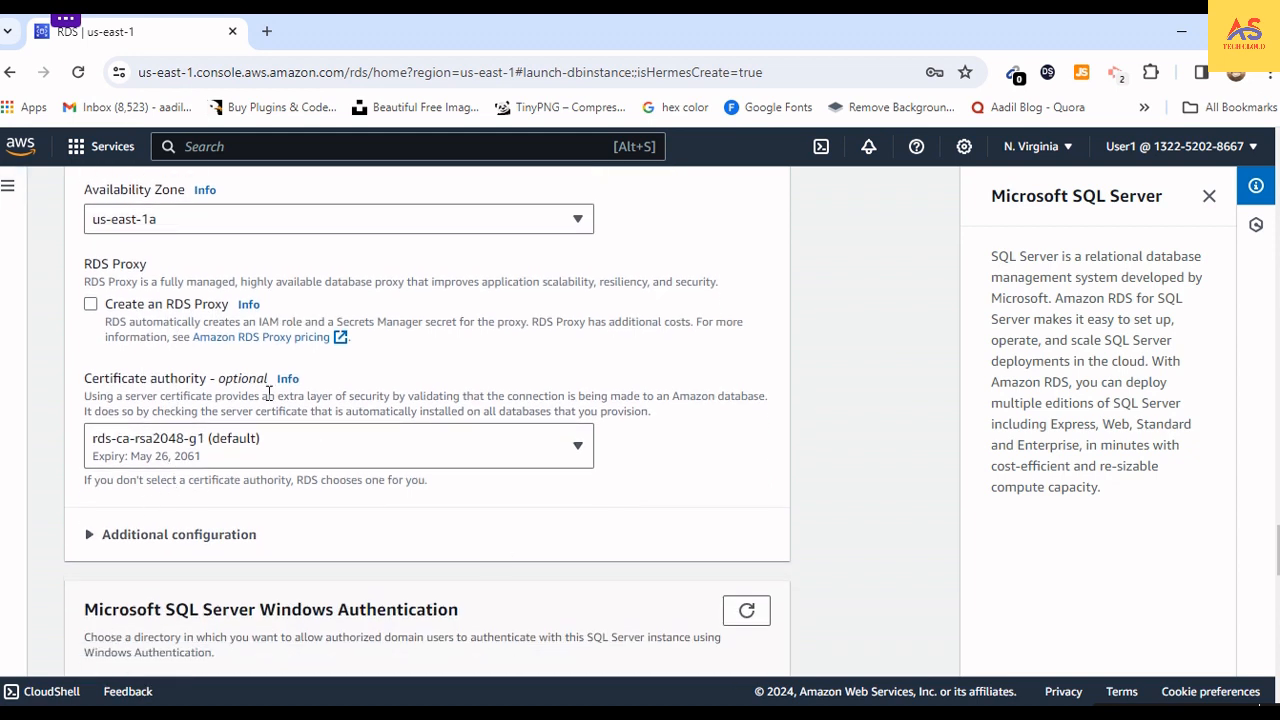
{"action": "scroll", "coordinate": [268, 391], "scroll_direction": "up", "scroll_amount": 1}
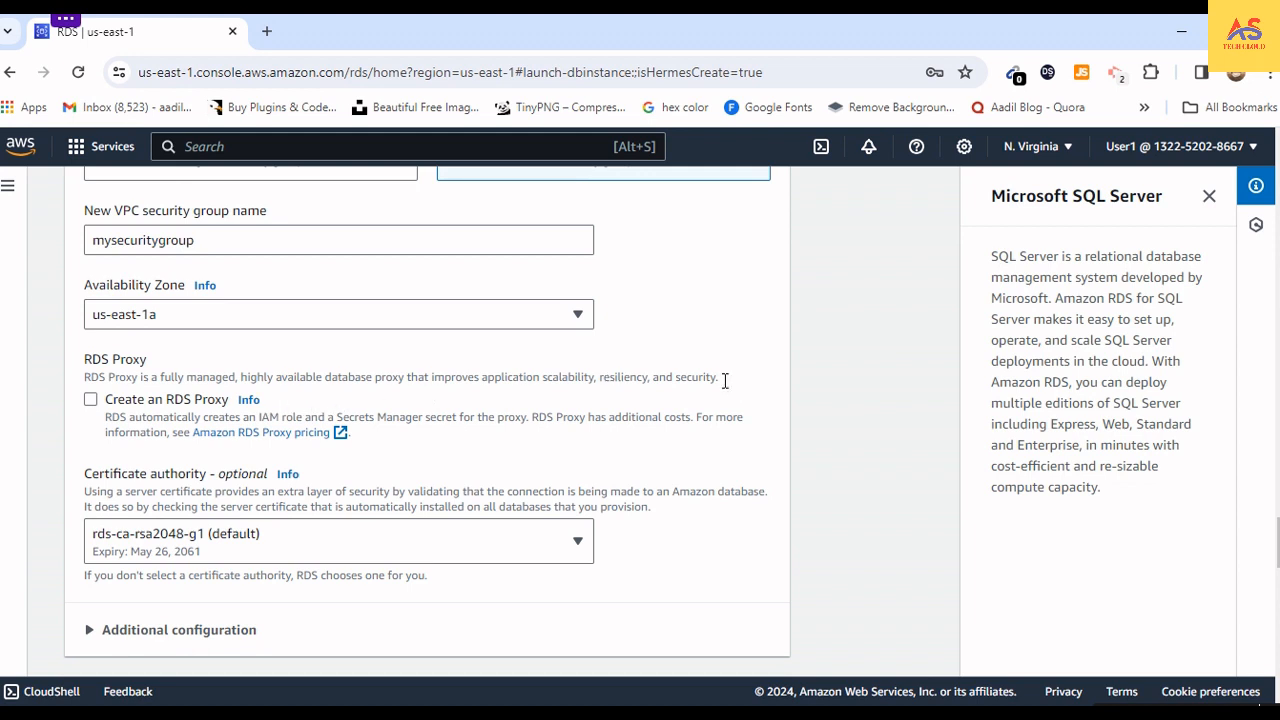
{"action": "left_click_drag", "start_coordinate": [737, 386], "coordinate": [148, 377]}
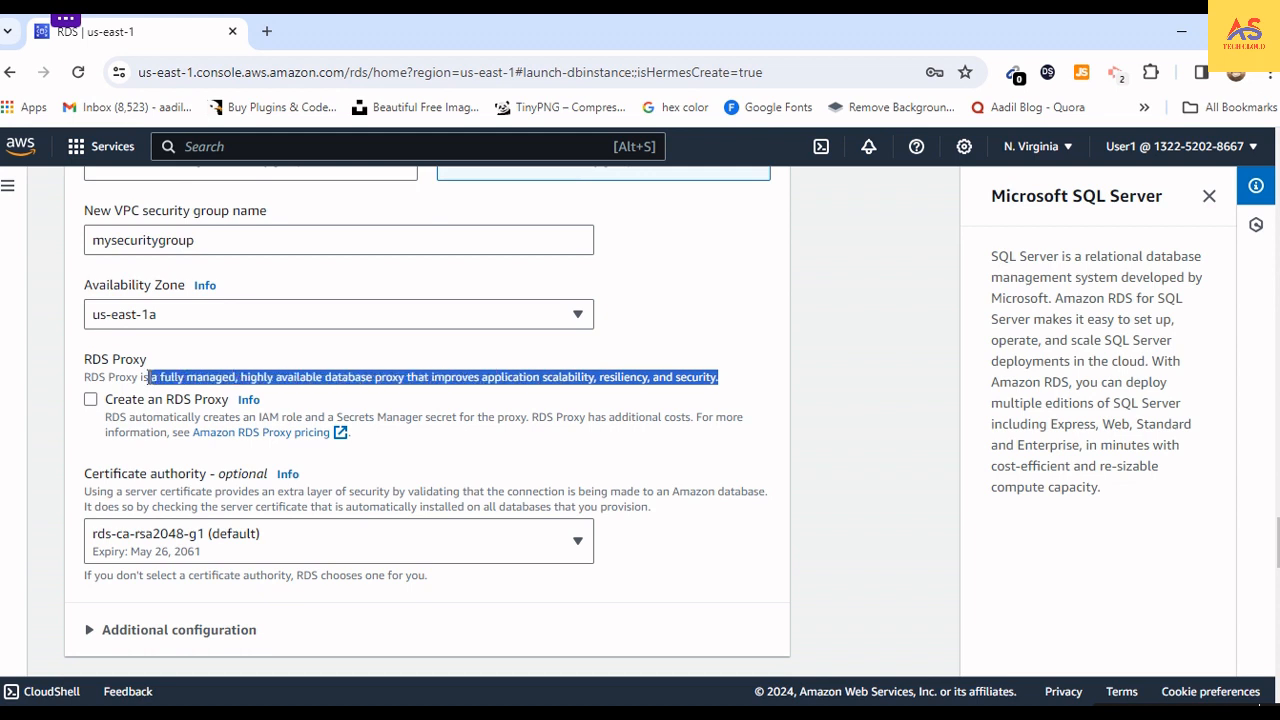
{"action": "left_click", "coordinate": [172, 377]}
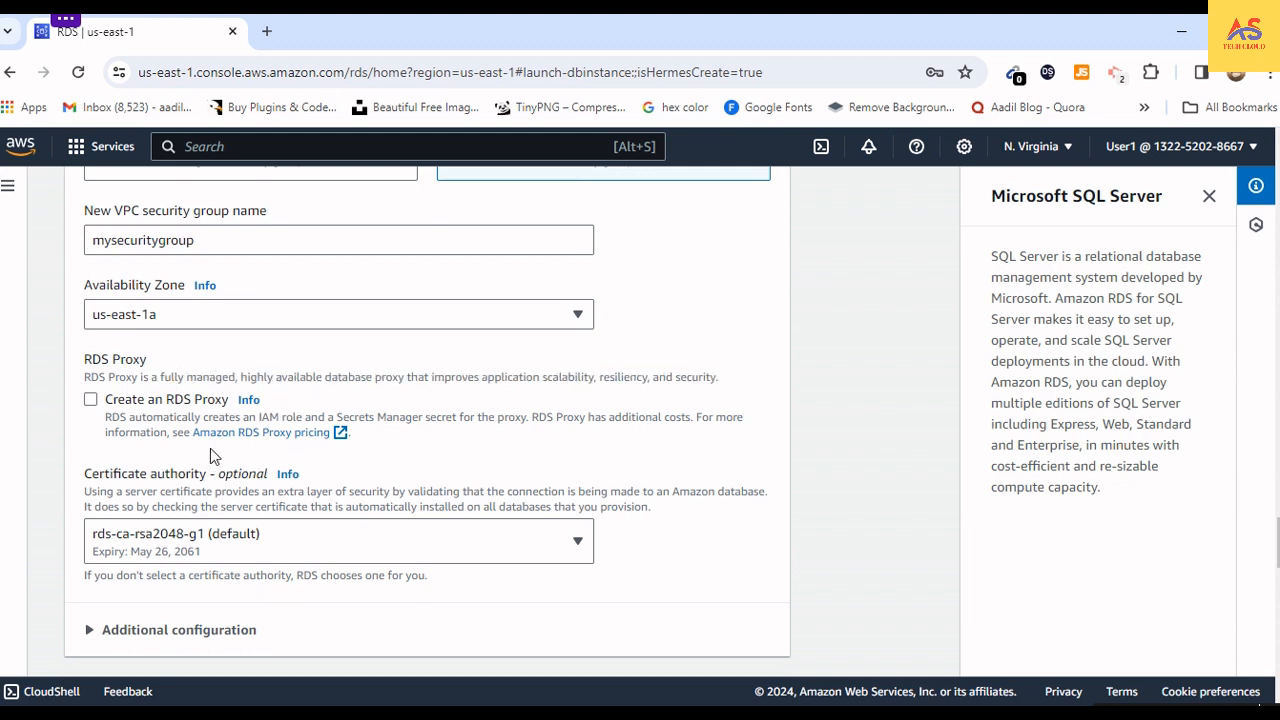
{"action": "left_click_drag", "start_coordinate": [371, 436], "coordinate": [98, 420]}
{"action": "left_click", "coordinate": [101, 418]}
{"action": "scroll", "coordinate": [323, 491], "scroll_direction": "down", "scroll_amount": 1}
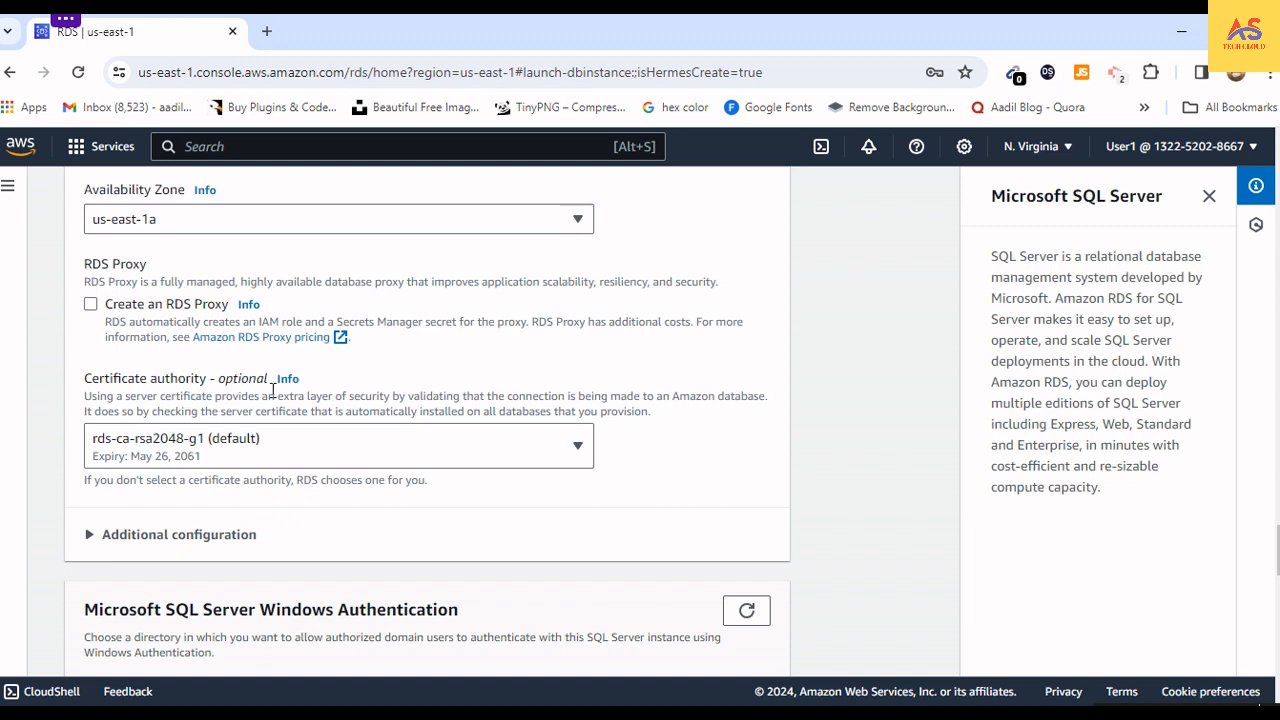
Step: Review the certificate authority options, keeping rds-ca-rsa2048-g1 (default), and expand the additional connectivity configuration to check the database port
{"action": "scroll", "coordinate": [272, 390], "scroll_direction": "down", "scroll_amount": 1}
{"action": "left_click", "coordinate": [329, 362]}
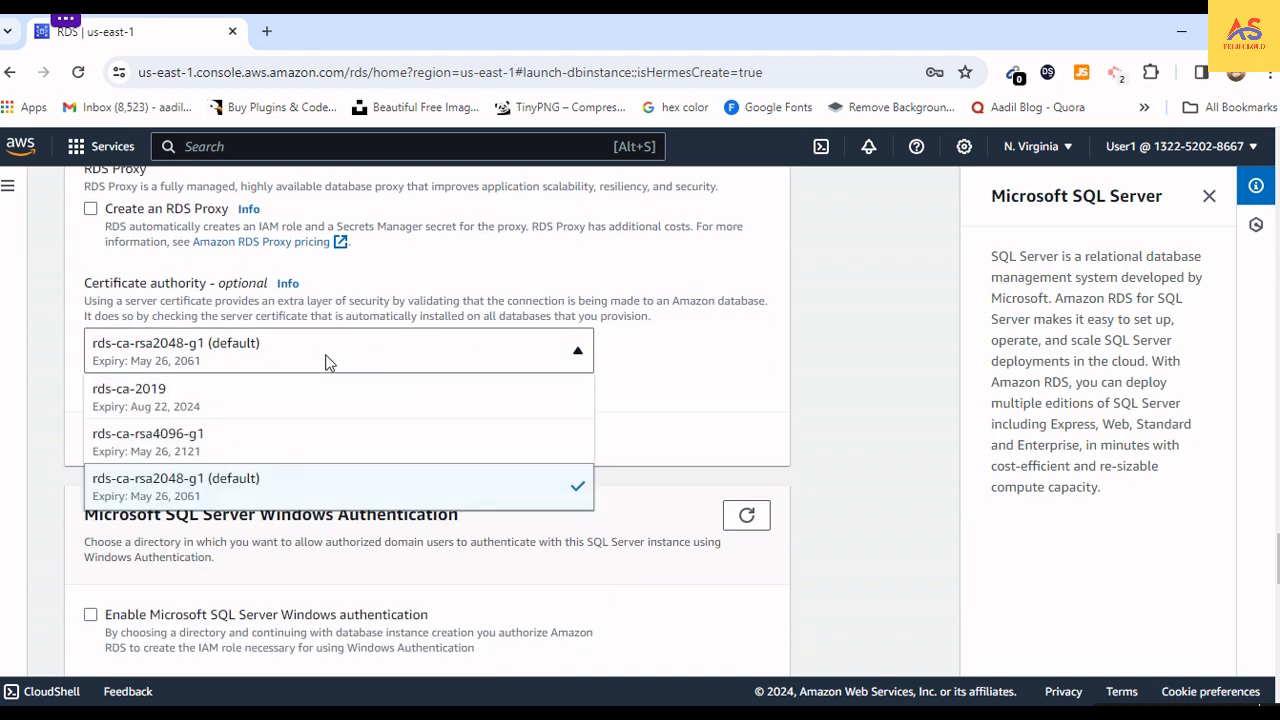
{"action": "left_click", "coordinate": [329, 362]}
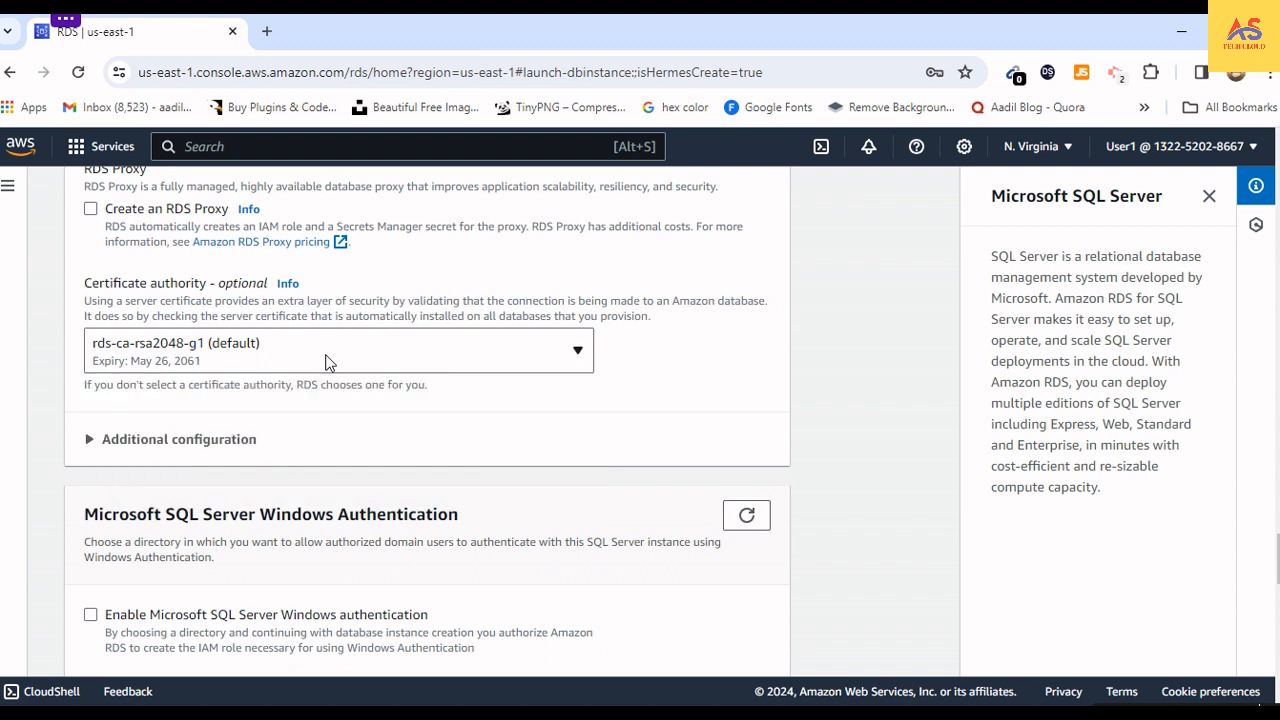
{"action": "left_click", "coordinate": [365, 357]}
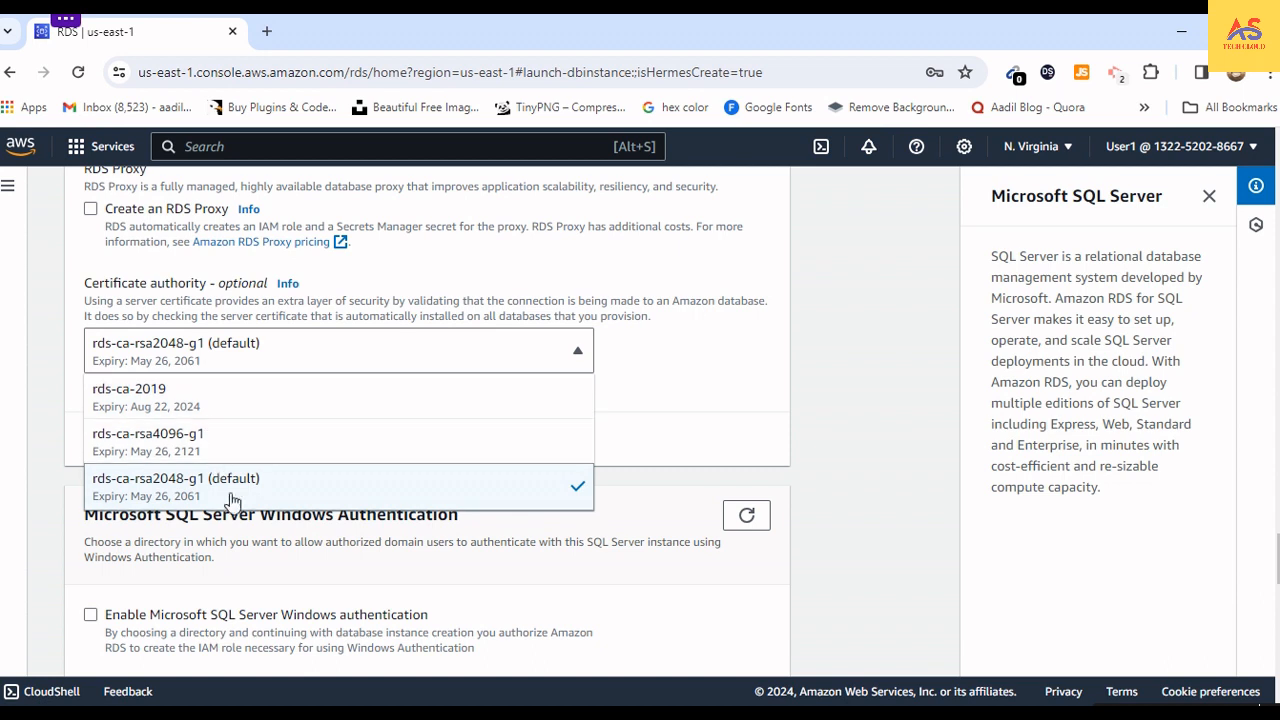
{"action": "left_click", "coordinate": [648, 391]}
{"action": "scroll", "coordinate": [648, 391], "scroll_direction": "down", "scroll_amount": 1}
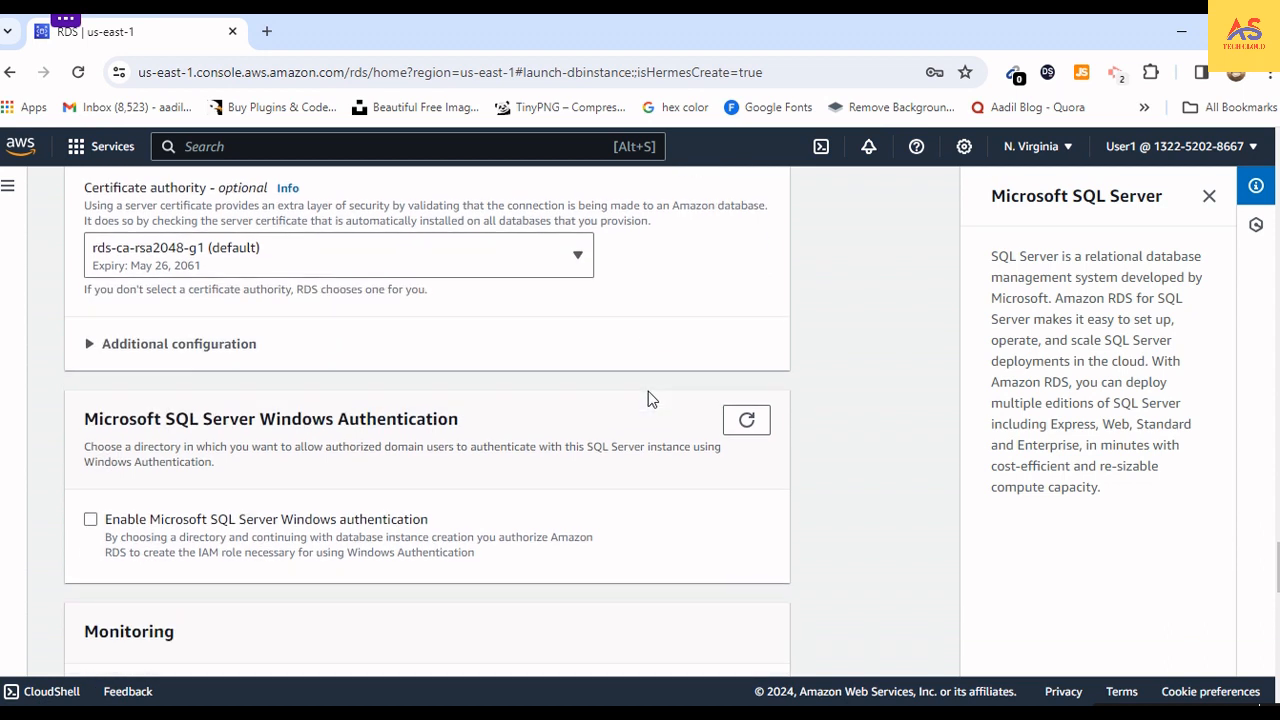
{"action": "left_click", "coordinate": [93, 346]}
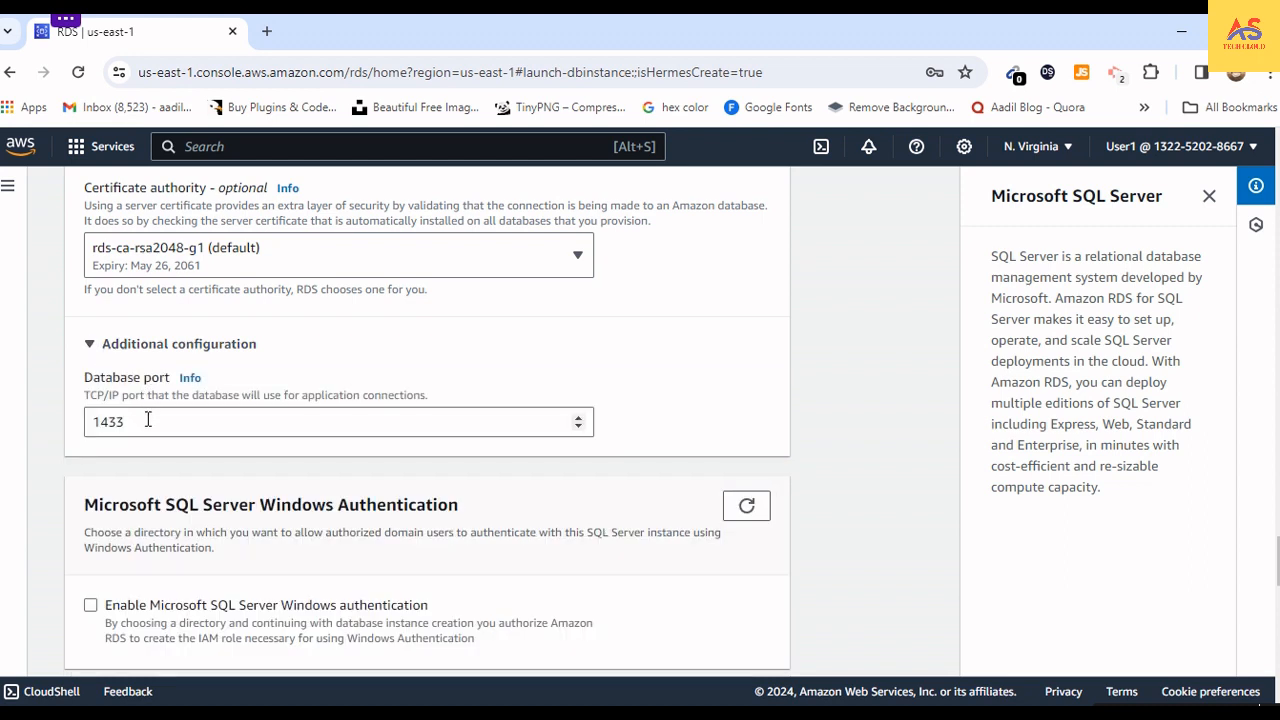
Step: Enable Microsoft SQL Server Windows authentication to preview its directory options, and disable it again
{"action": "scroll", "coordinate": [150, 420], "scroll_direction": "down", "scroll_amount": 2}
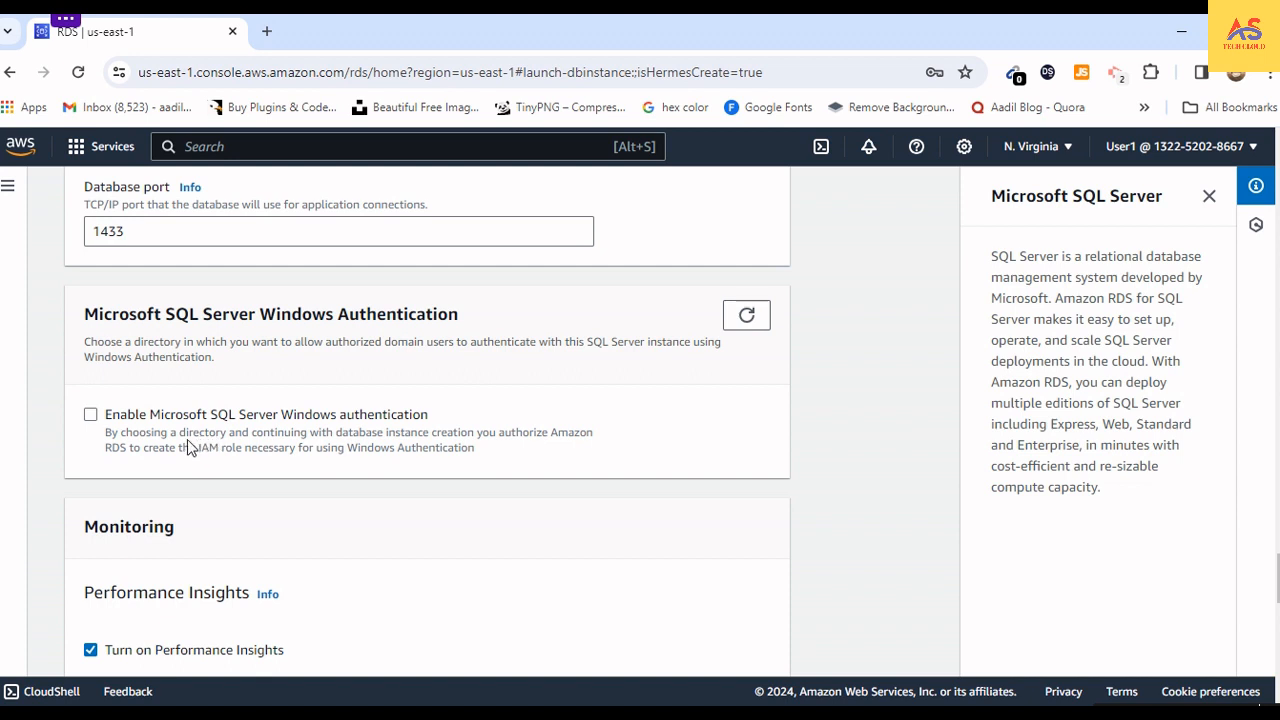
{"action": "left_click", "coordinate": [91, 415]}
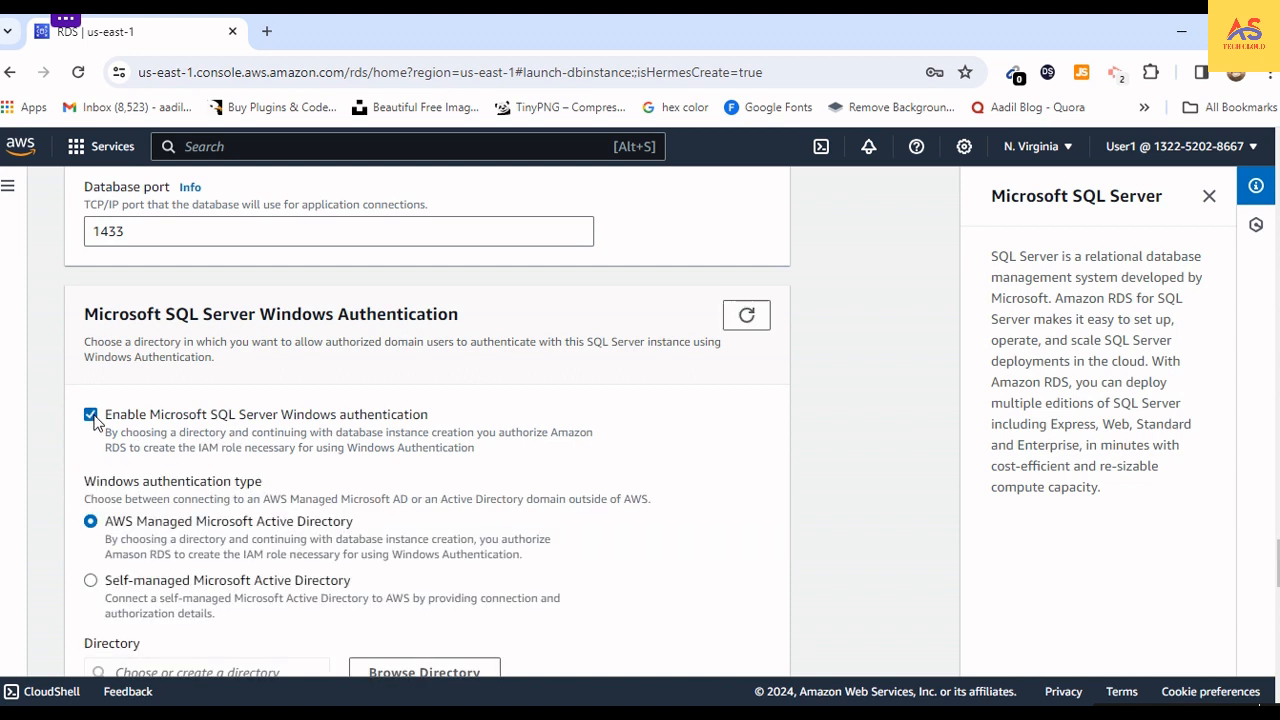
{"action": "scroll", "coordinate": [286, 437], "scroll_direction": "down", "scroll_amount": 2}
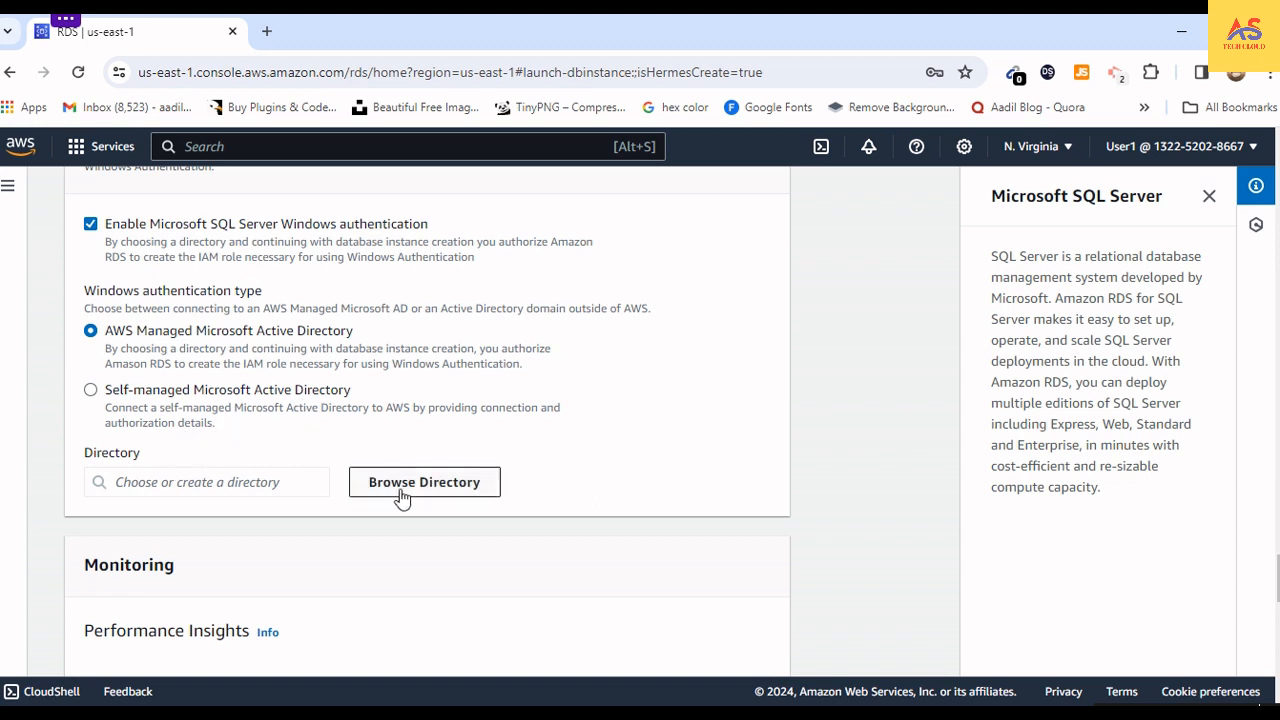
{"action": "scroll", "coordinate": [207, 460], "scroll_direction": "up", "scroll_amount": 1}
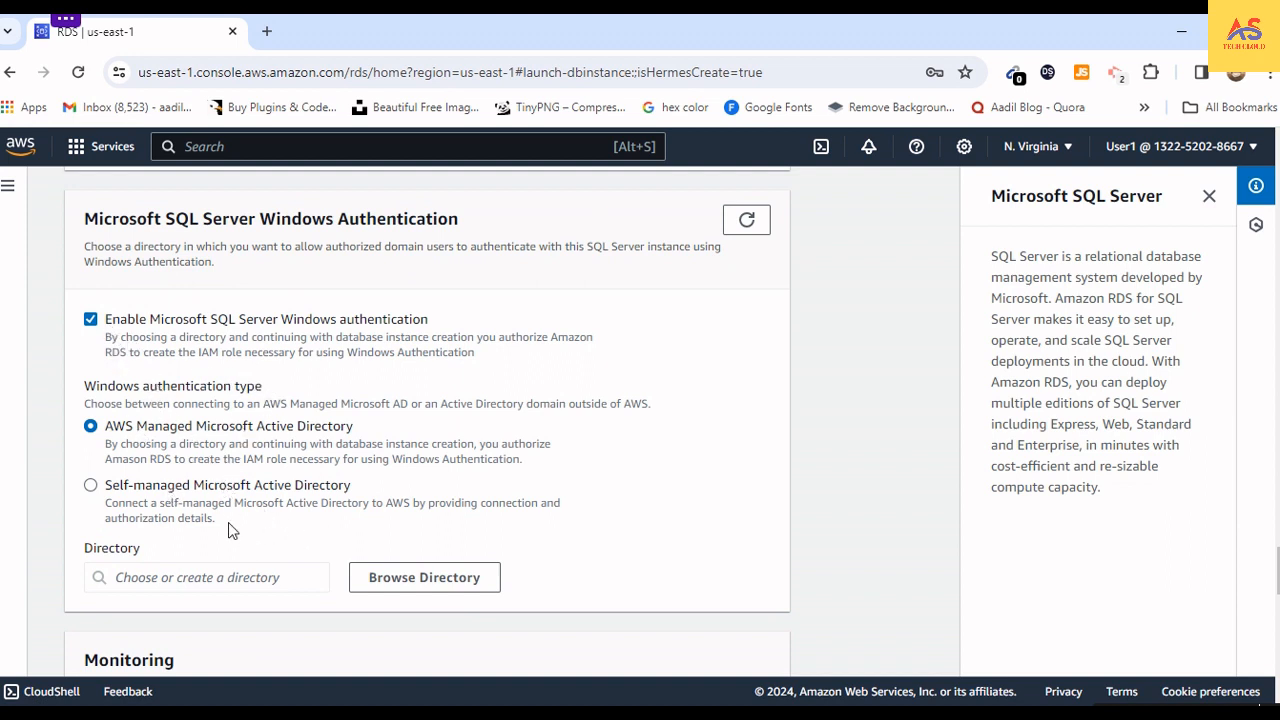
{"action": "left_click", "coordinate": [91, 320]}
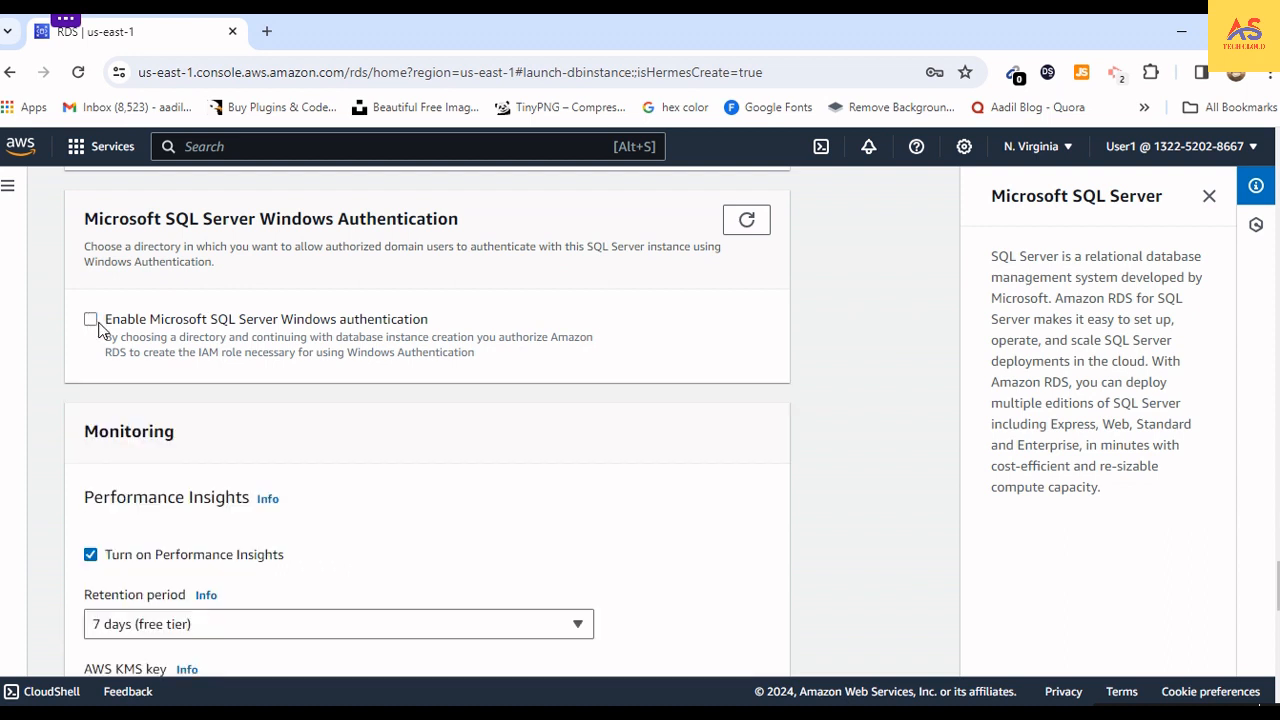
{"action": "scroll", "coordinate": [136, 354], "scroll_direction": "up", "scroll_amount": 1}
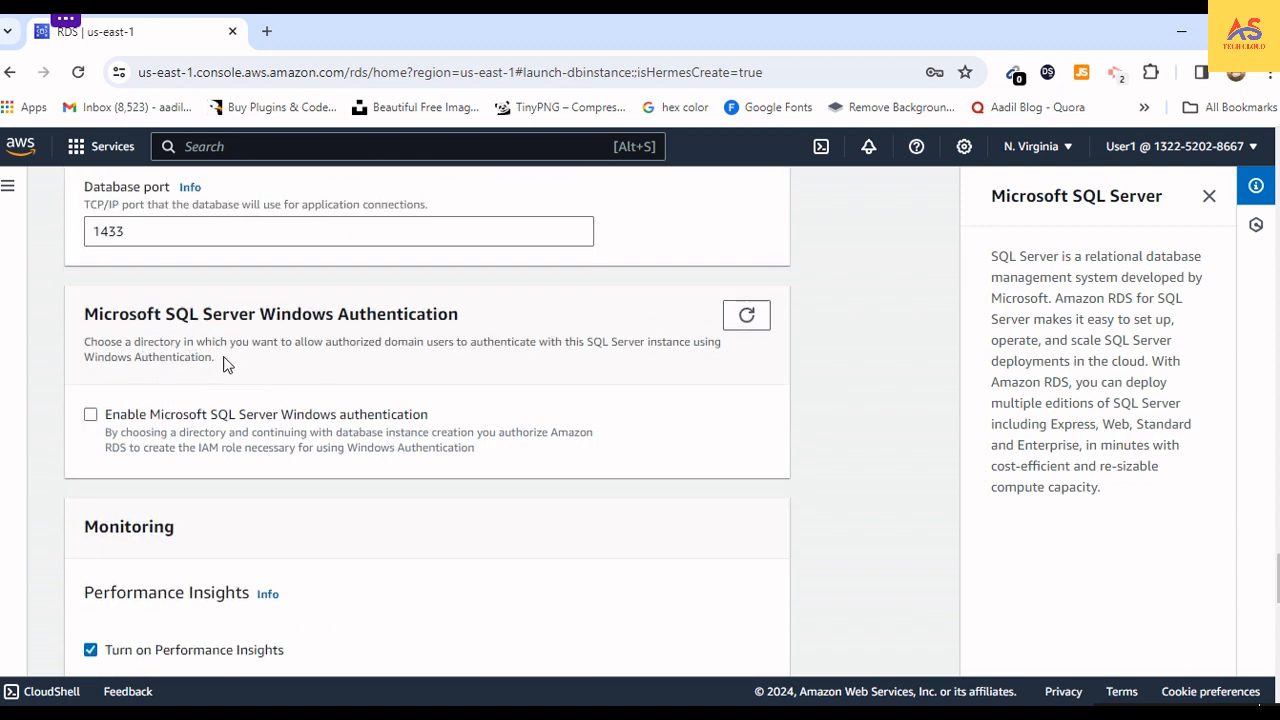
{"action": "scroll", "coordinate": [230, 364], "scroll_direction": "down", "scroll_amount": 2}
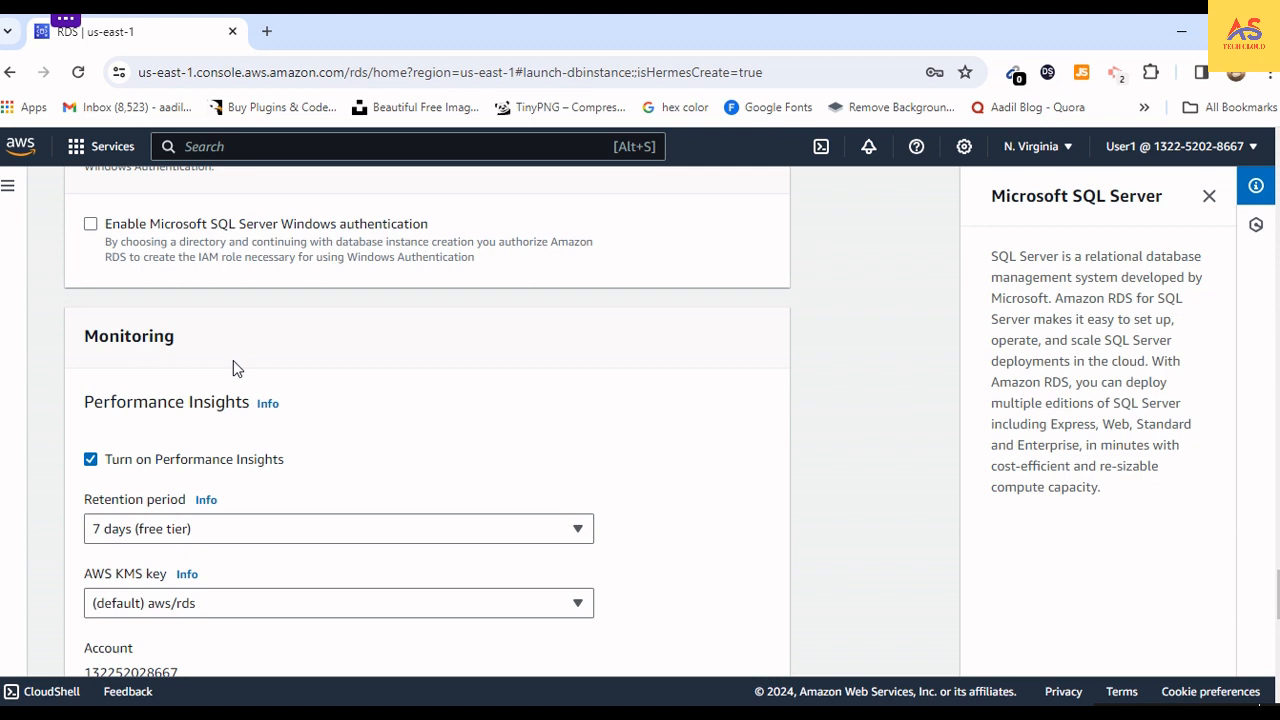
Step: Review the Performance Insights retention period and KMS key settings, turning Performance Insights off and back on
{"action": "scroll", "coordinate": [233, 368], "scroll_direction": "down", "scroll_amount": 1}
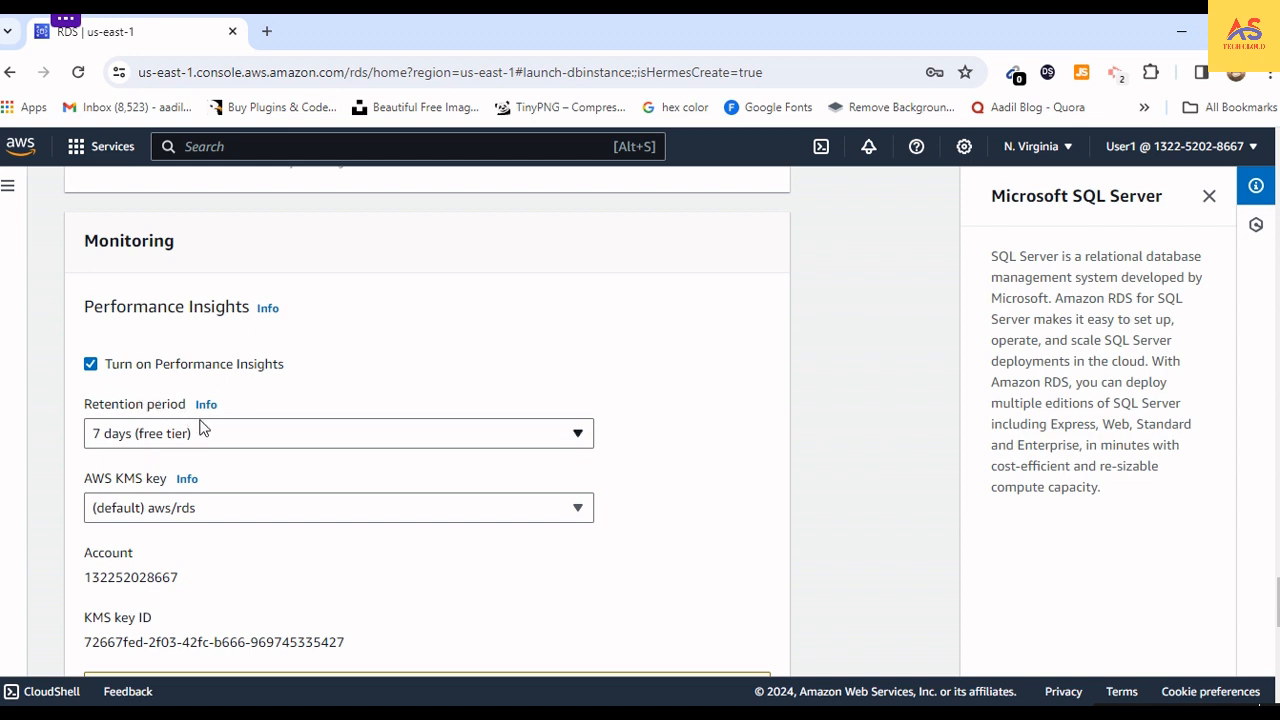
{"action": "scroll", "coordinate": [193, 515], "scroll_direction": "down", "scroll_amount": 1}
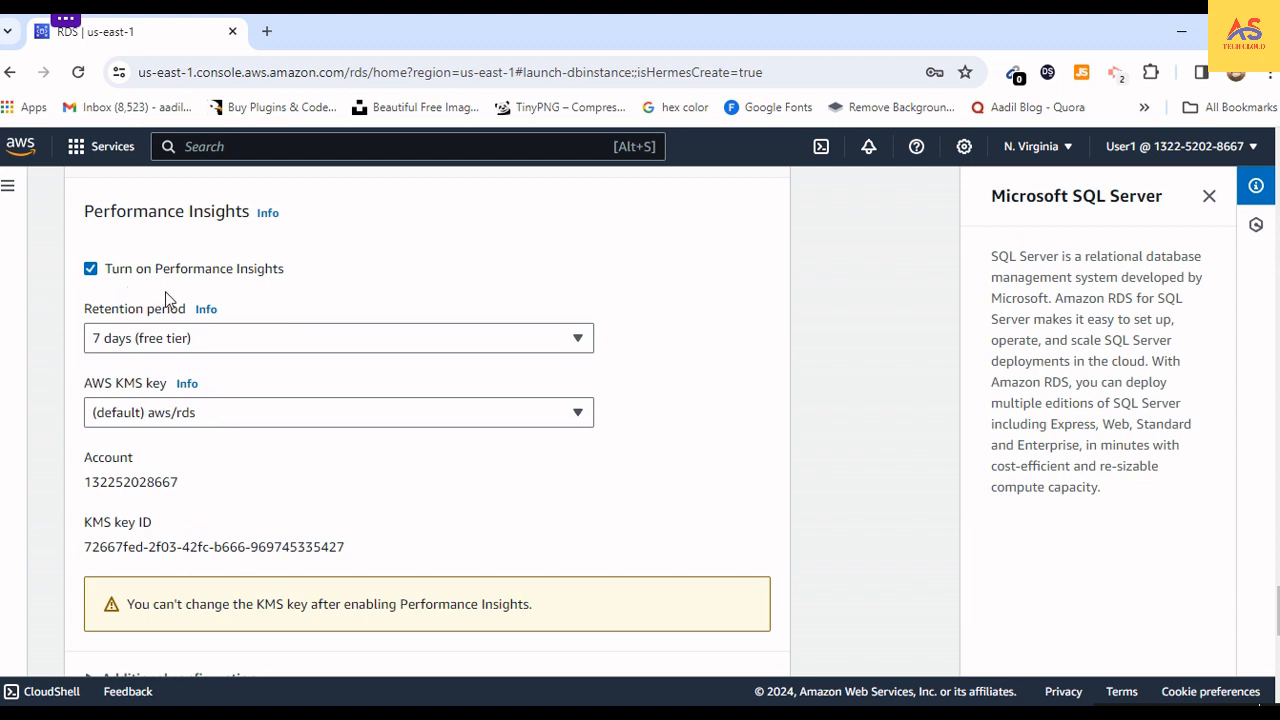
{"action": "scroll", "coordinate": [166, 299], "scroll_direction": "up", "scroll_amount": 1}
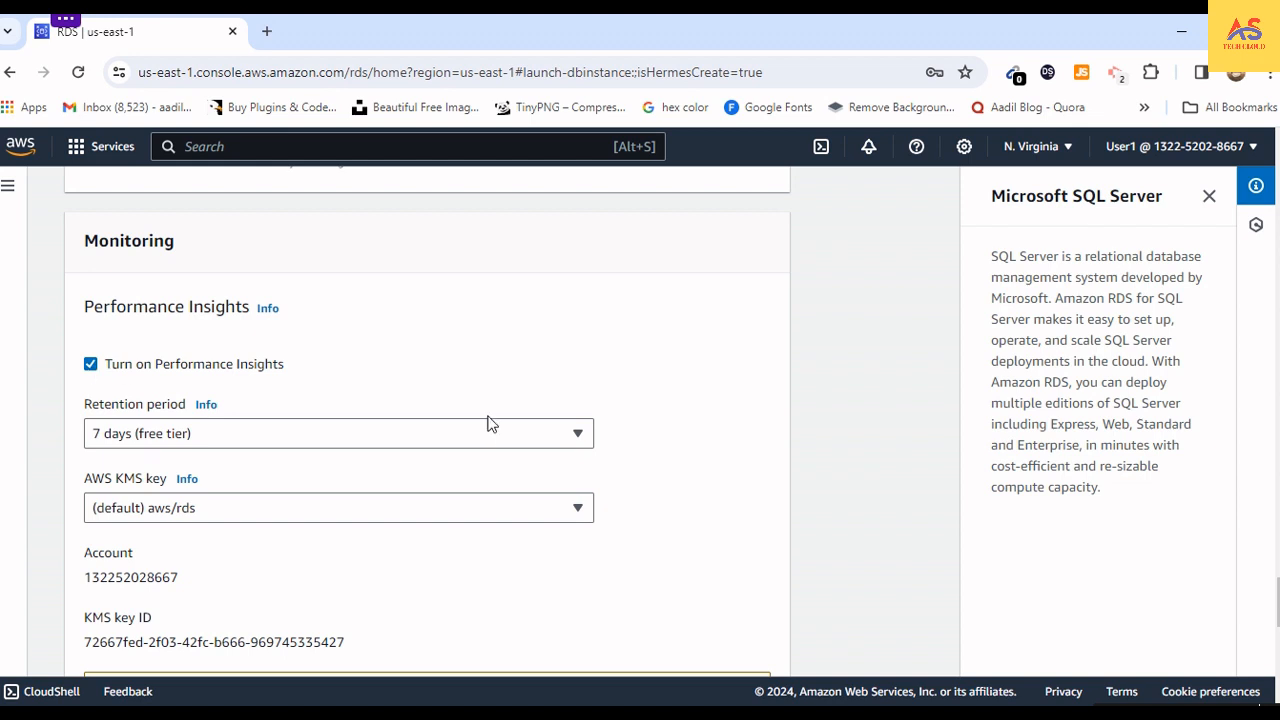
{"action": "scroll", "coordinate": [292, 402], "scroll_direction": "down", "scroll_amount": 1}
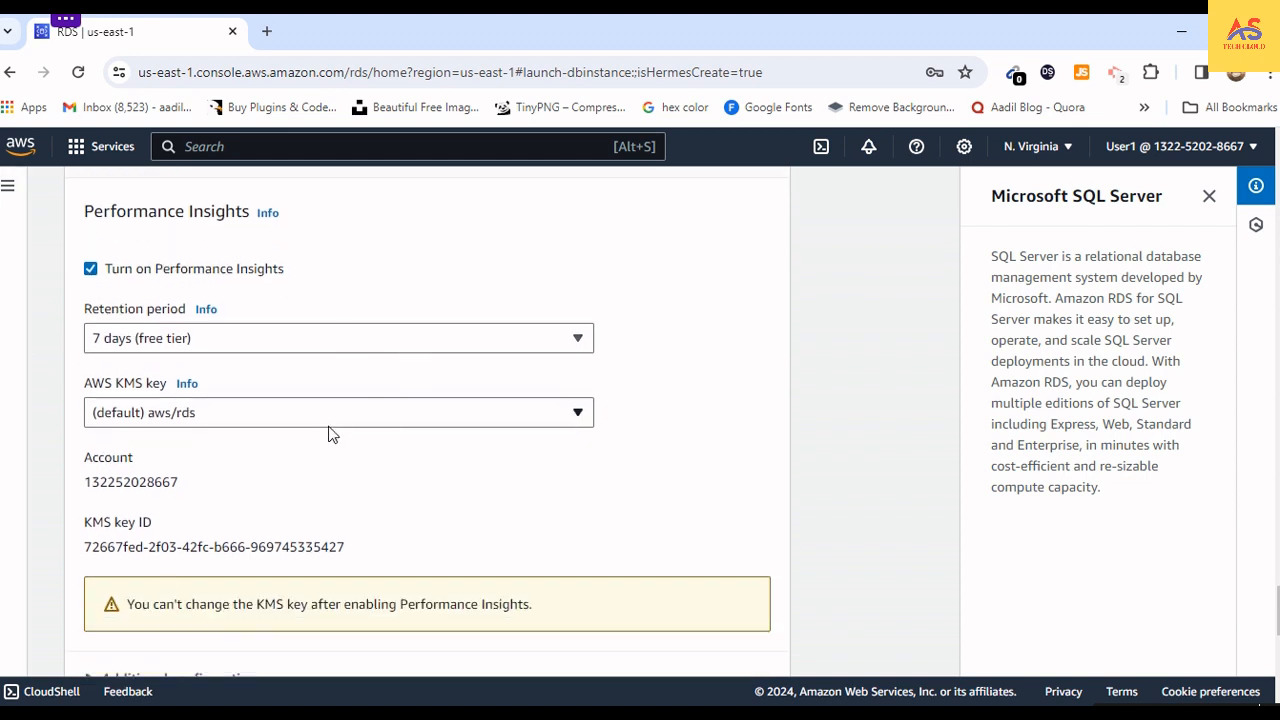
{"action": "left_click", "coordinate": [91, 269]}
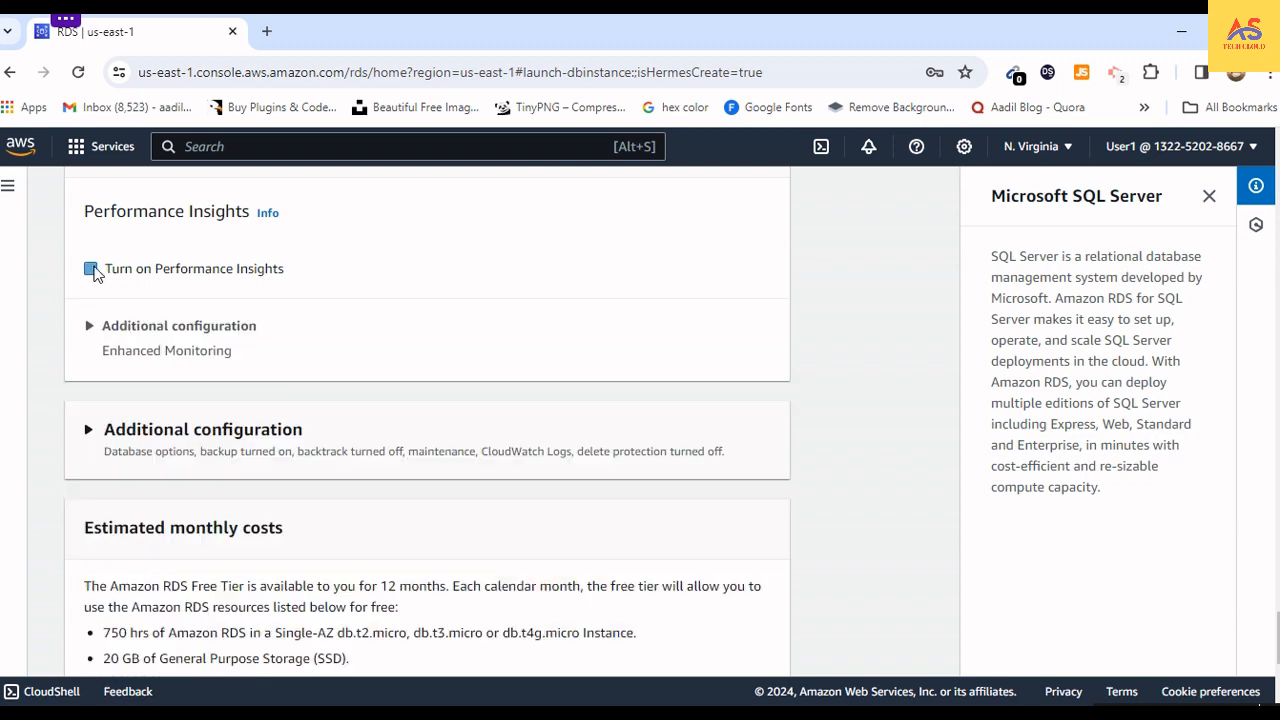
{"action": "left_click", "coordinate": [91, 269]}
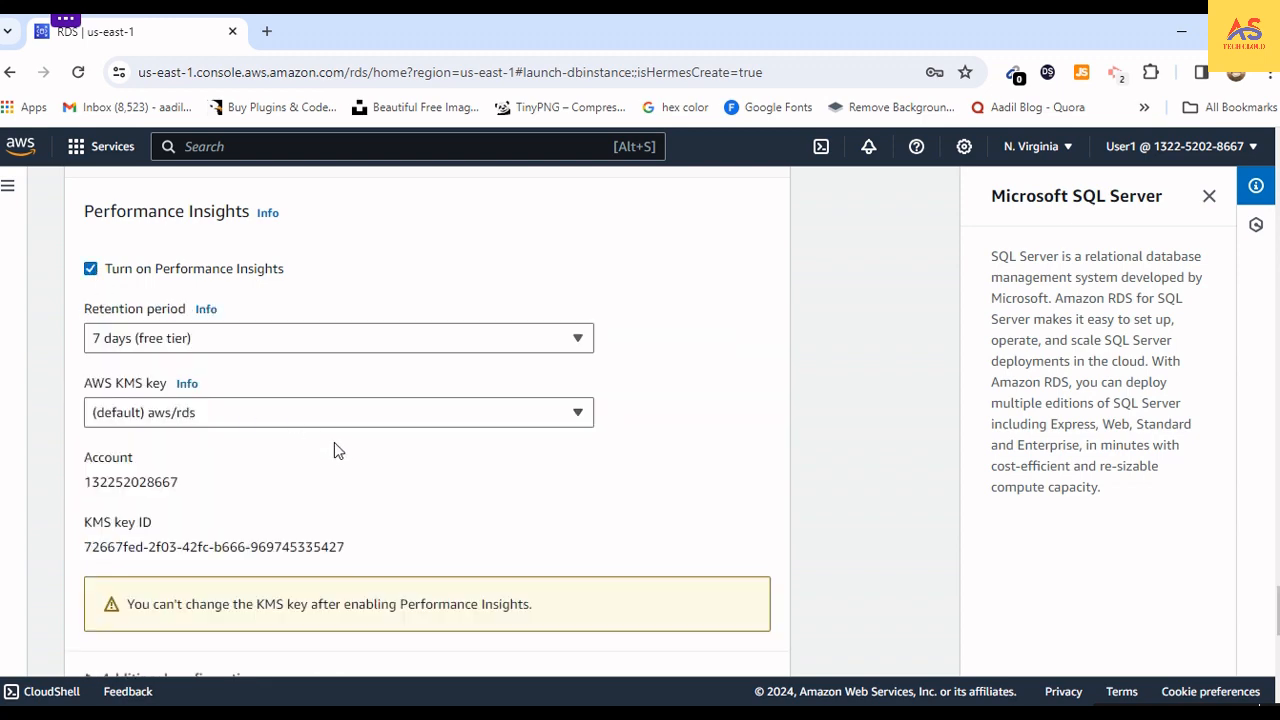
Step: Expand the monitoring section's additional configuration to check the Enhanced Monitoring option, and collapse it again
{"action": "scroll", "coordinate": [336, 452], "scroll_direction": "down", "scroll_amount": 3}
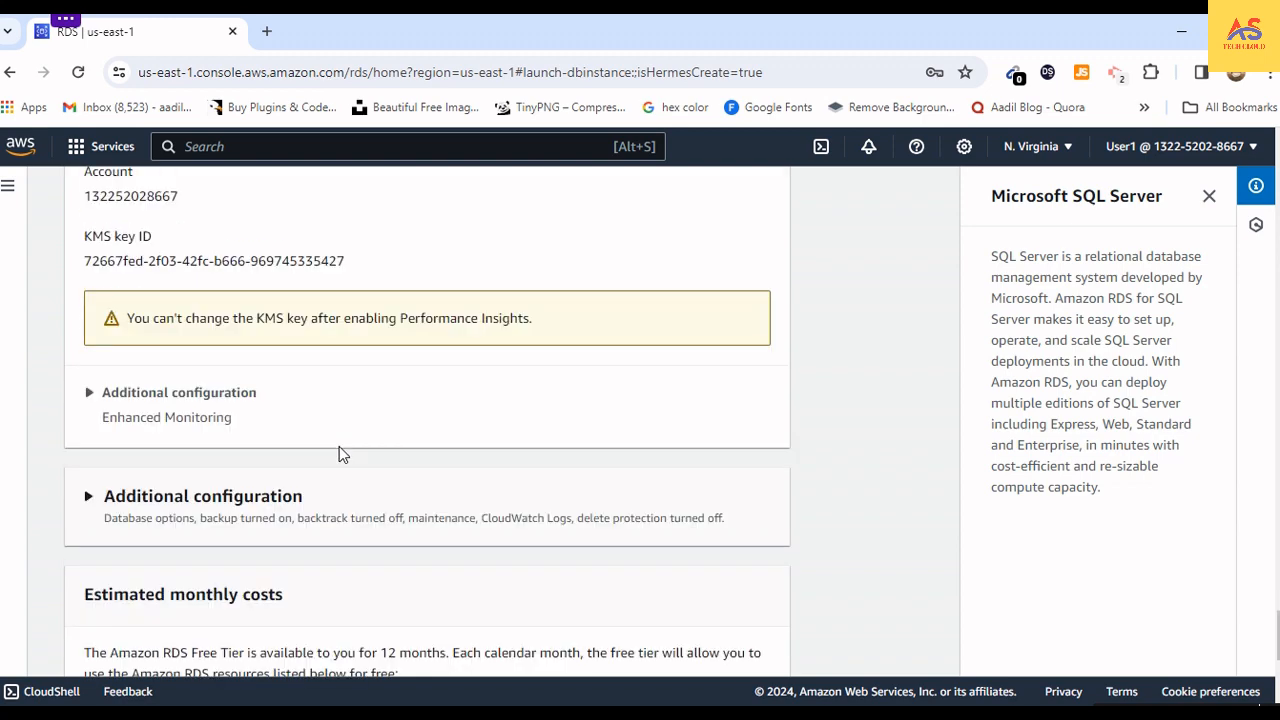
{"action": "left_click", "coordinate": [93, 395]}
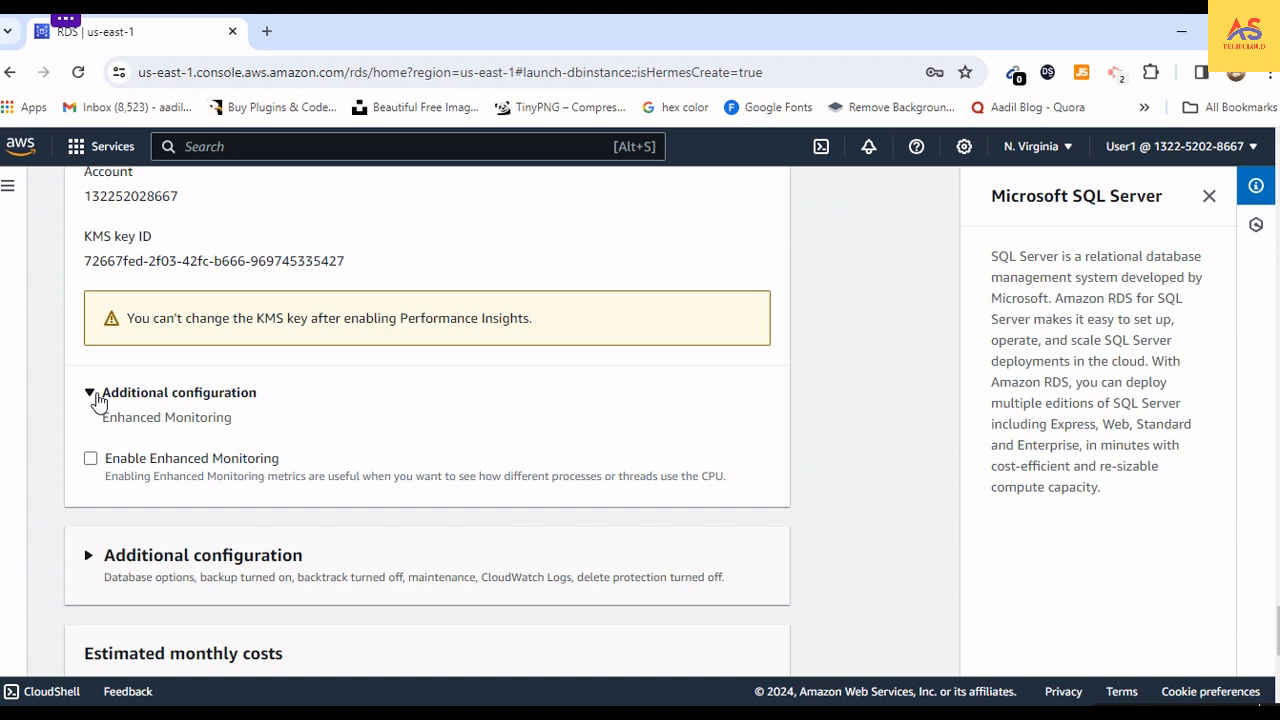
{"action": "left_click", "coordinate": [94, 396]}
{"action": "scroll", "coordinate": [266, 425], "scroll_direction": "down", "scroll_amount": 1}
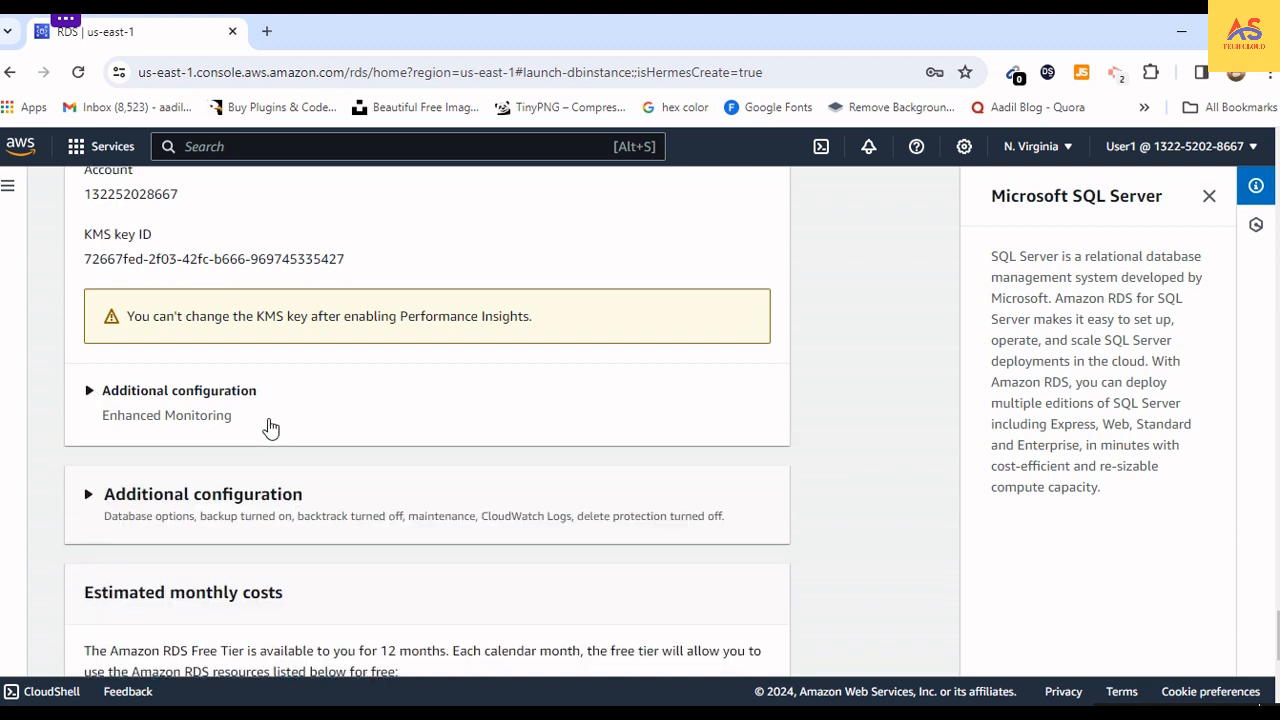
Step: Expand the main Additional configuration section and review the DB parameter group, option group, time zone and collation settings
{"action": "left_click", "coordinate": [92, 402]}
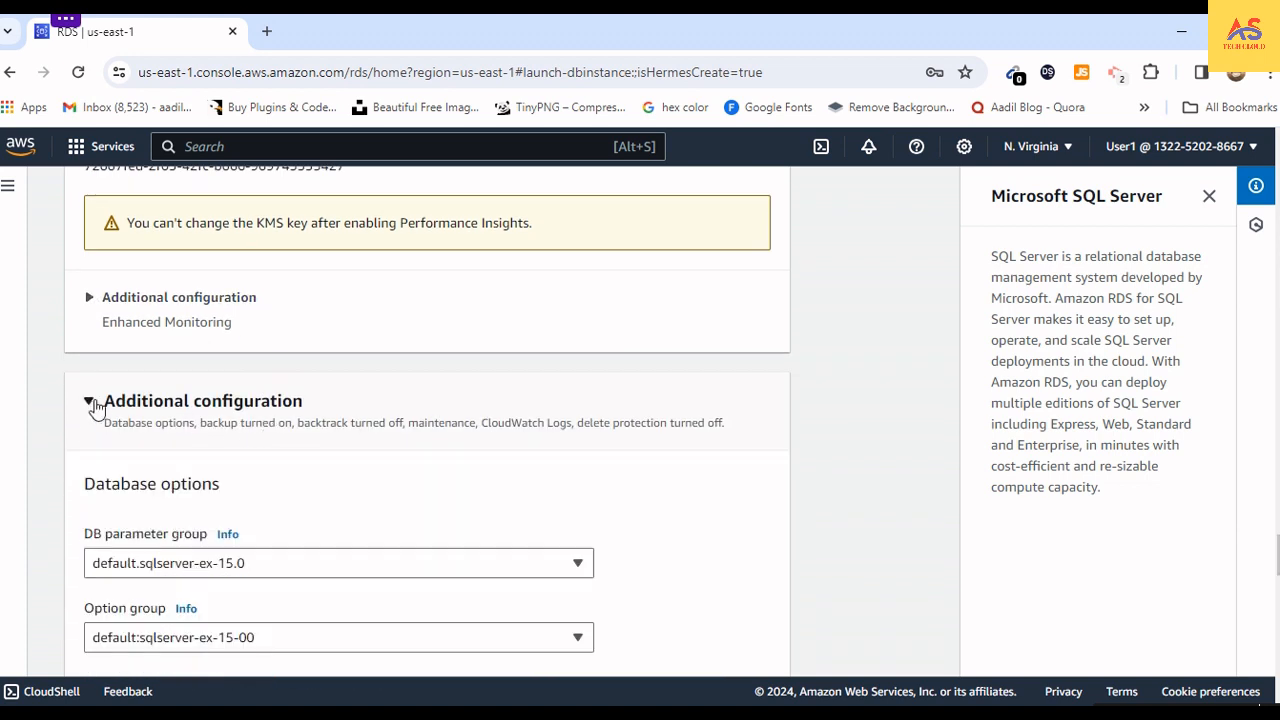
{"action": "scroll", "coordinate": [243, 449], "scroll_direction": "down", "scroll_amount": 2}
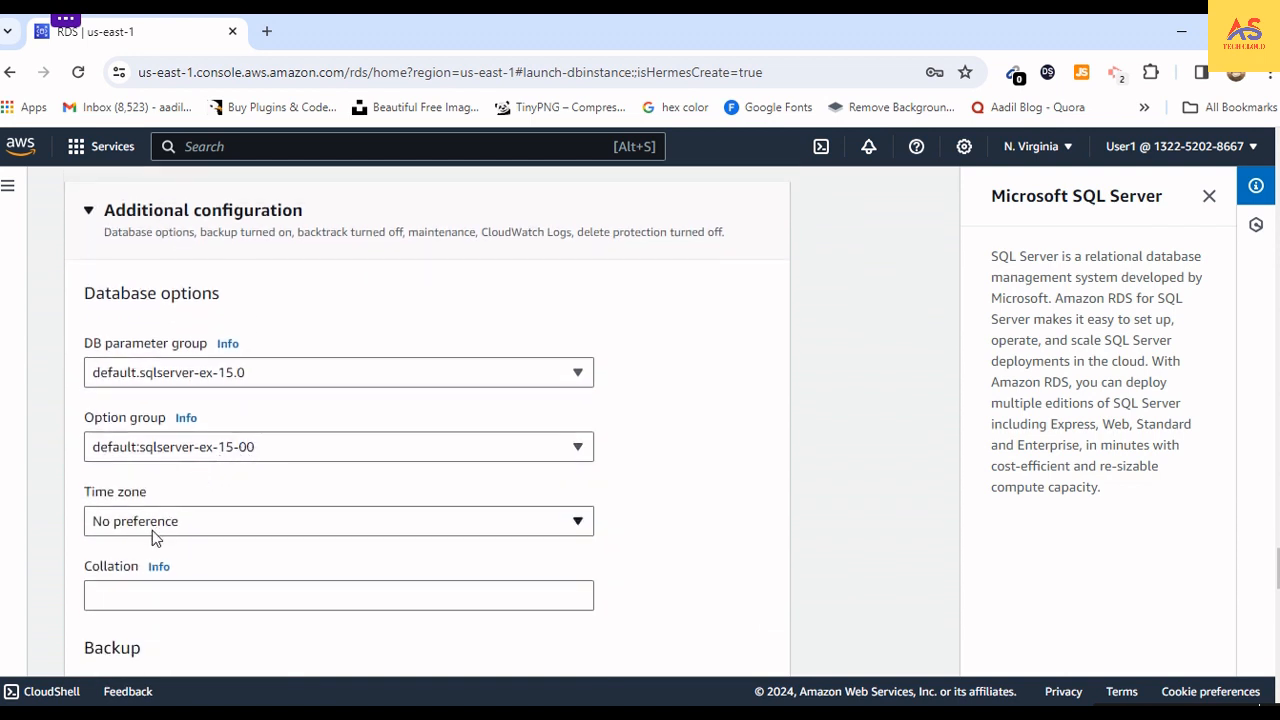
{"action": "scroll", "coordinate": [152, 532], "scroll_direction": "down", "scroll_amount": 2}
{"action": "scroll", "coordinate": [152, 534], "scroll_direction": "down", "scroll_amount": 1}
{"action": "scroll", "coordinate": [154, 534], "scroll_direction": "up", "scroll_amount": 4}
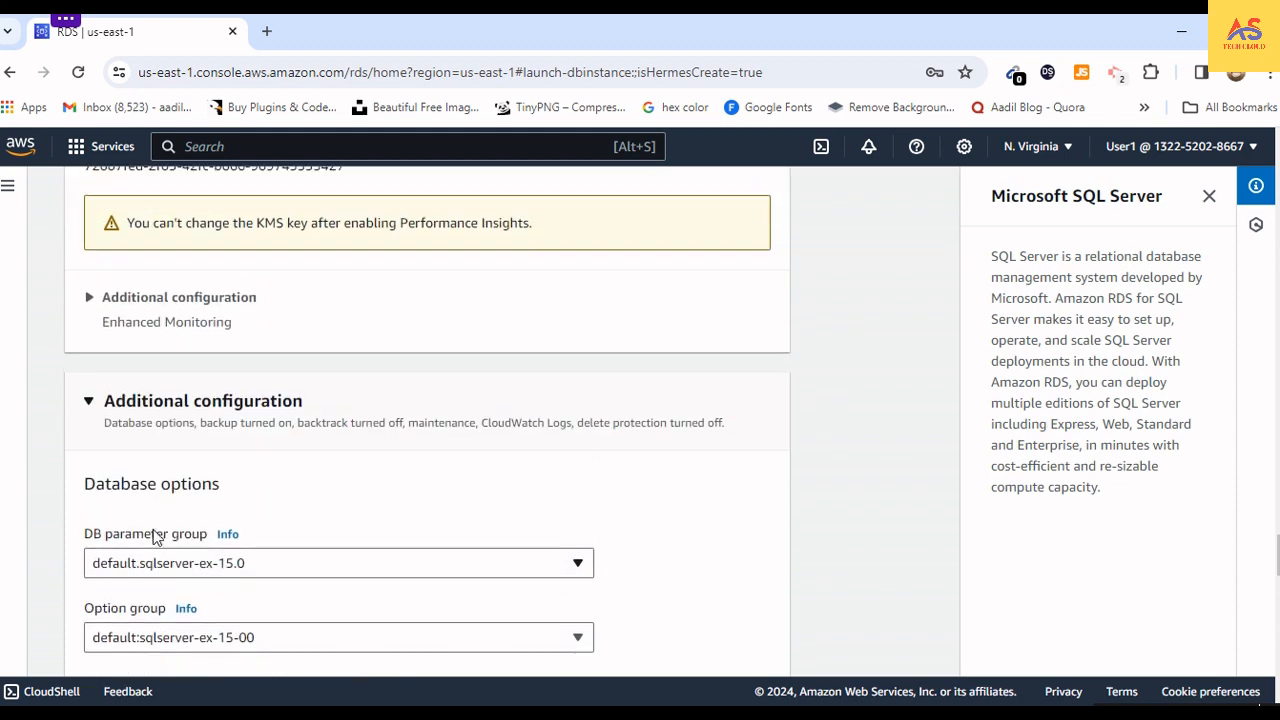
{"action": "scroll", "coordinate": [165, 530], "scroll_direction": "down", "scroll_amount": 3}
{"action": "scroll", "coordinate": [177, 525], "scroll_direction": "up", "scroll_amount": 2}
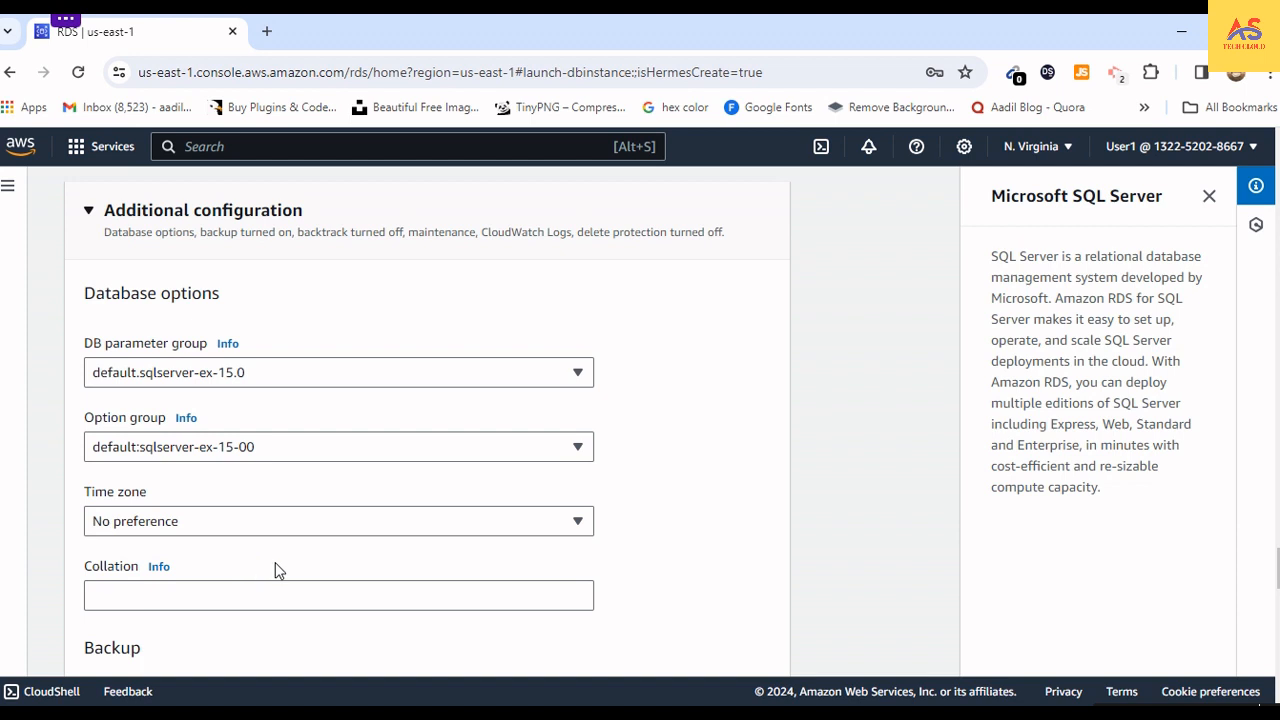
{"action": "scroll", "coordinate": [276, 564], "scroll_direction": "down", "scroll_amount": 1}
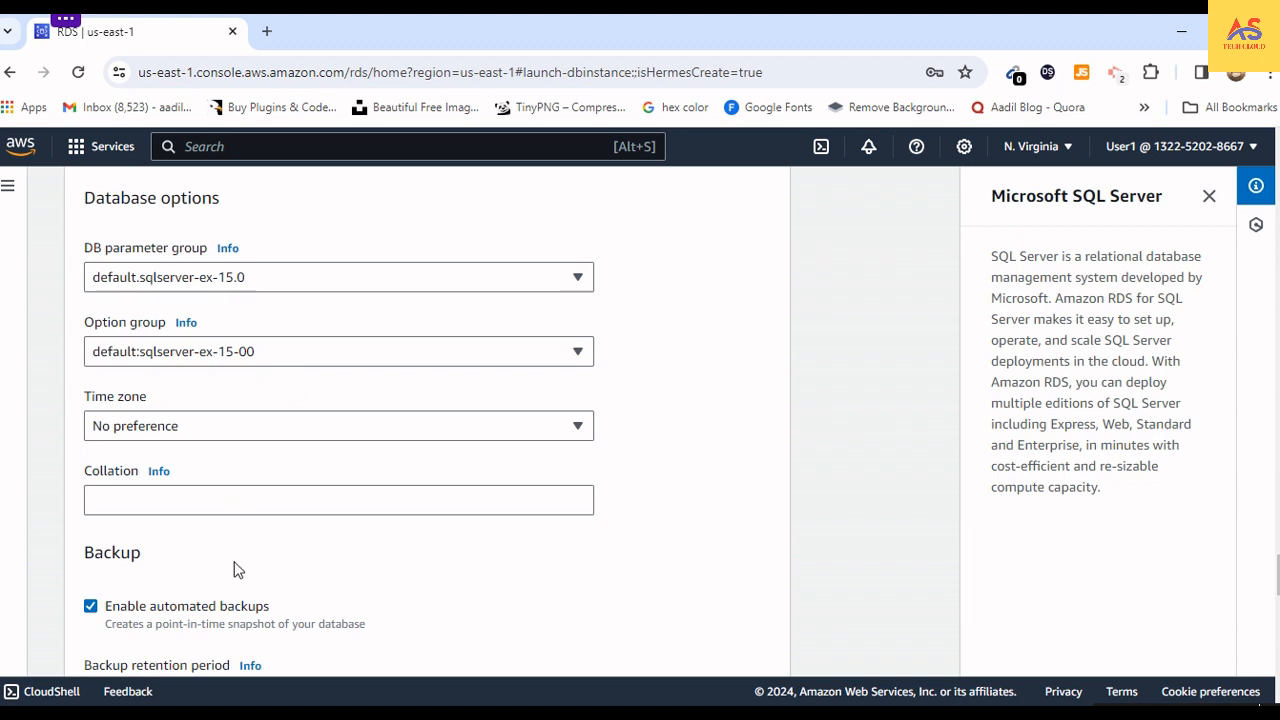
{"action": "scroll", "coordinate": [230, 567], "scroll_direction": "down", "scroll_amount": 1}
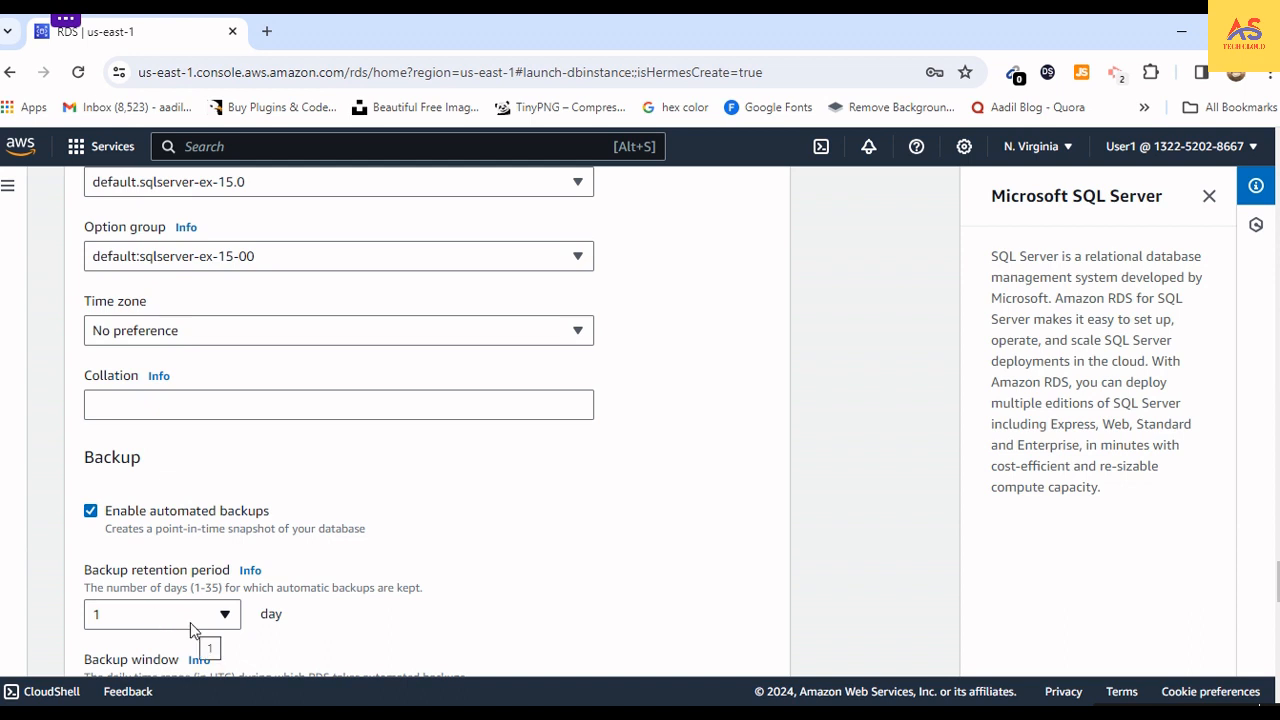
Step: Check the available backup retention periods without changing the value, and disable automated backups
{"action": "left_click", "coordinate": [228, 616]}
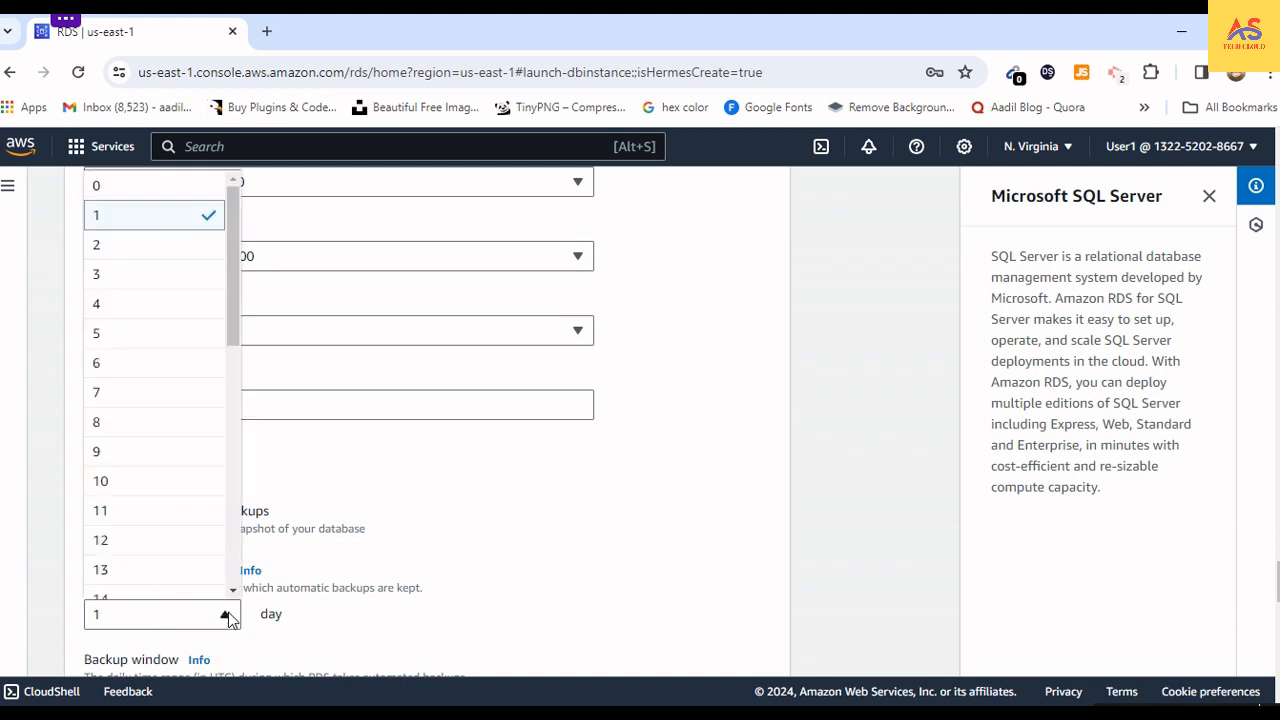
{"action": "left_click", "coordinate": [228, 616]}
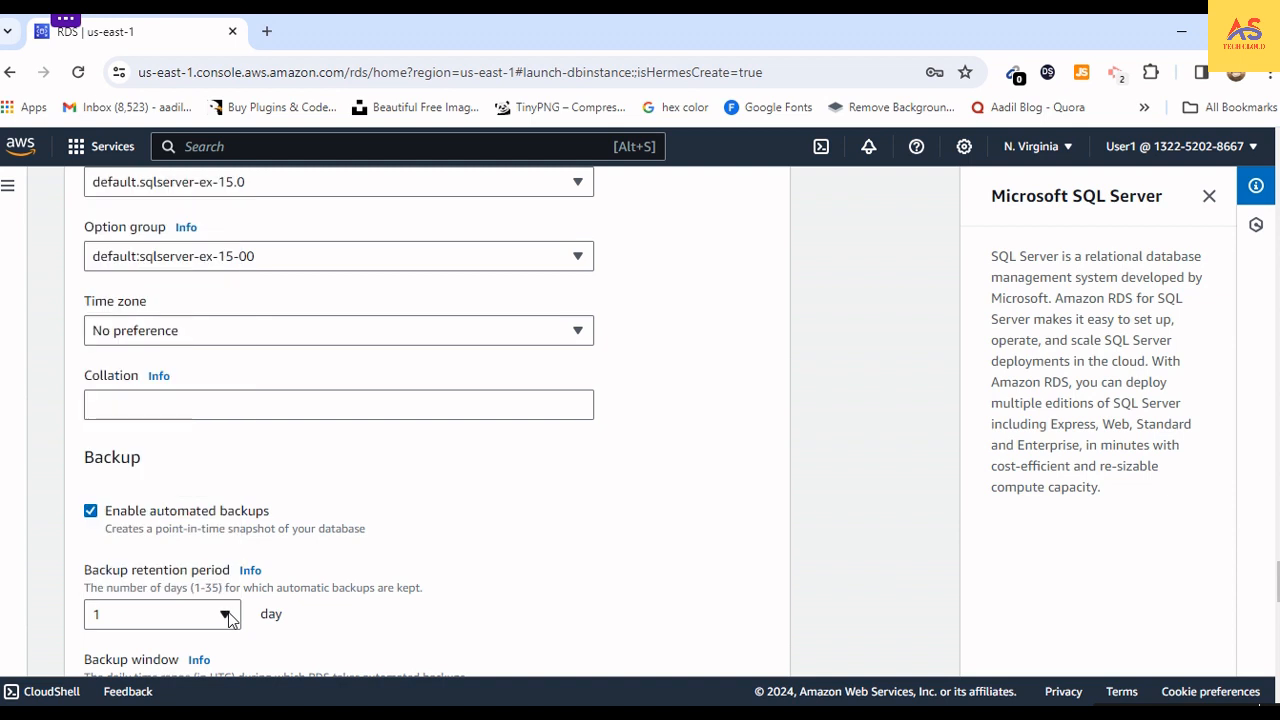
{"action": "scroll", "coordinate": [214, 531], "scroll_direction": "down", "scroll_amount": 2}
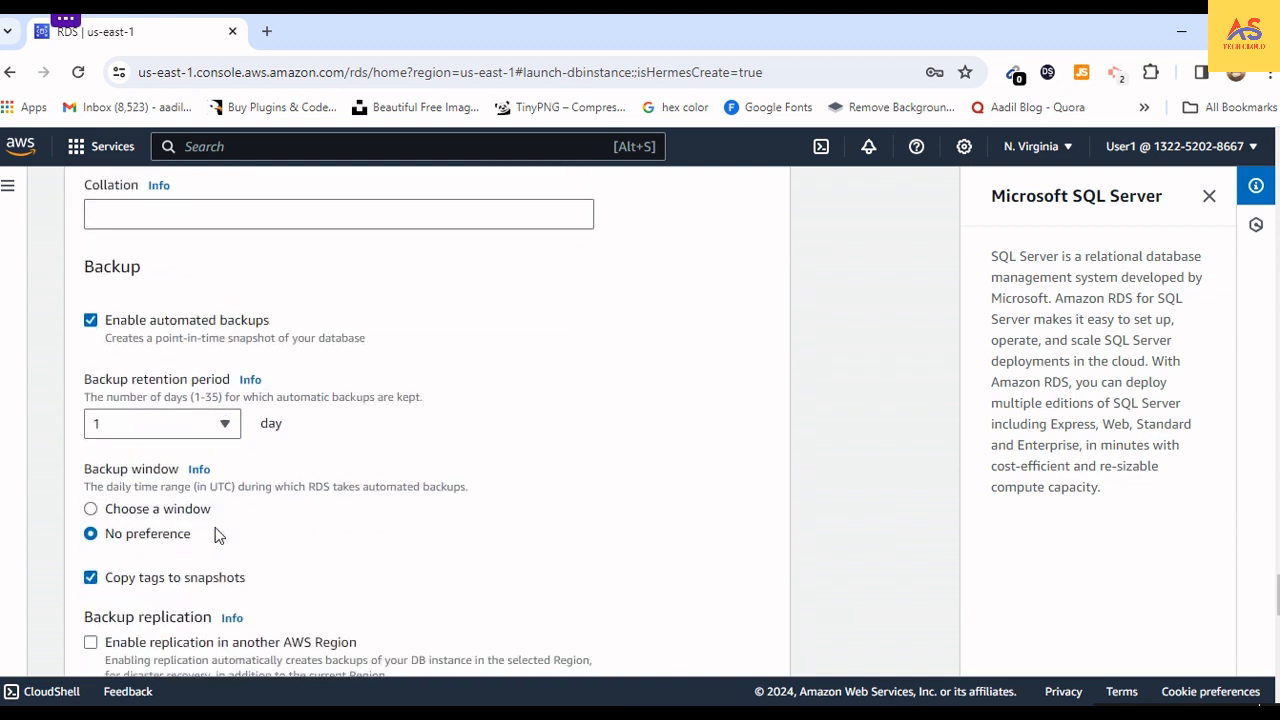
{"action": "scroll", "coordinate": [123, 400], "scroll_direction": "up", "scroll_amount": 2}
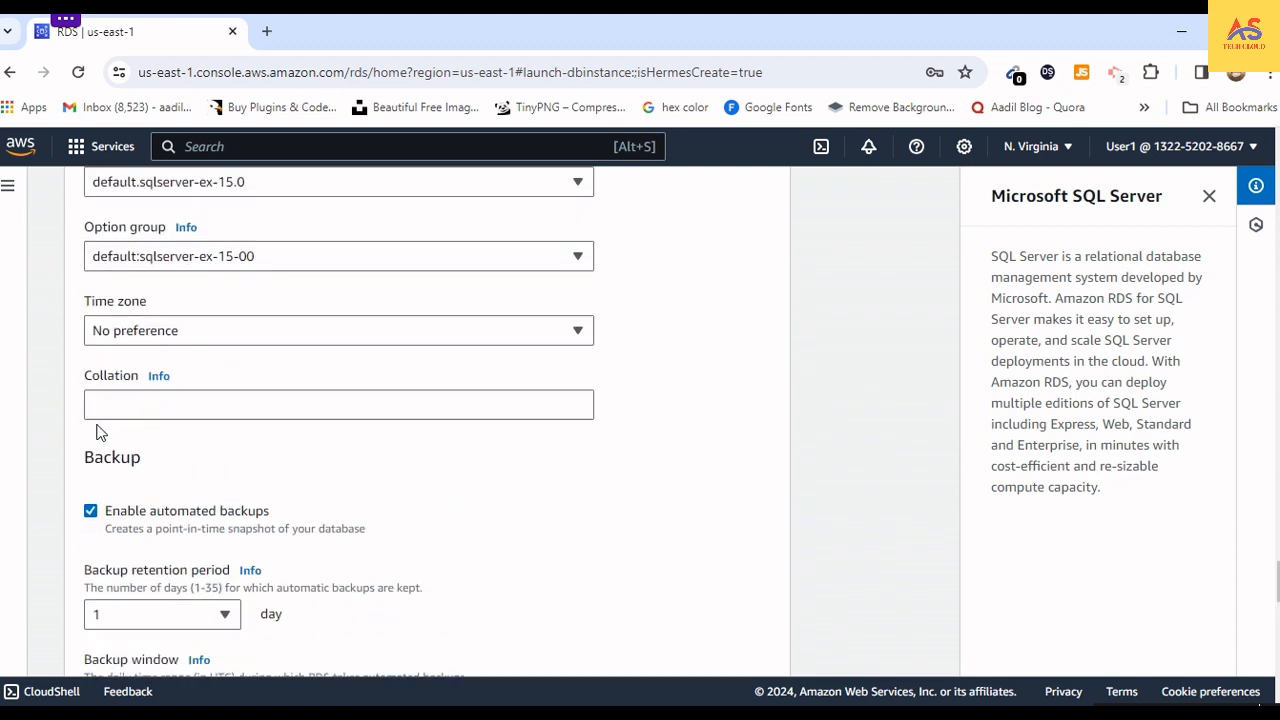
{"action": "left_click", "coordinate": [92, 510]}
Step: Enable and disable again both the Error log export and the auto minor version upgrade option
{"action": "scroll", "coordinate": [178, 519], "scroll_direction": "down", "scroll_amount": 1}
{"action": "scroll", "coordinate": [177, 520], "scroll_direction": "down", "scroll_amount": 3}
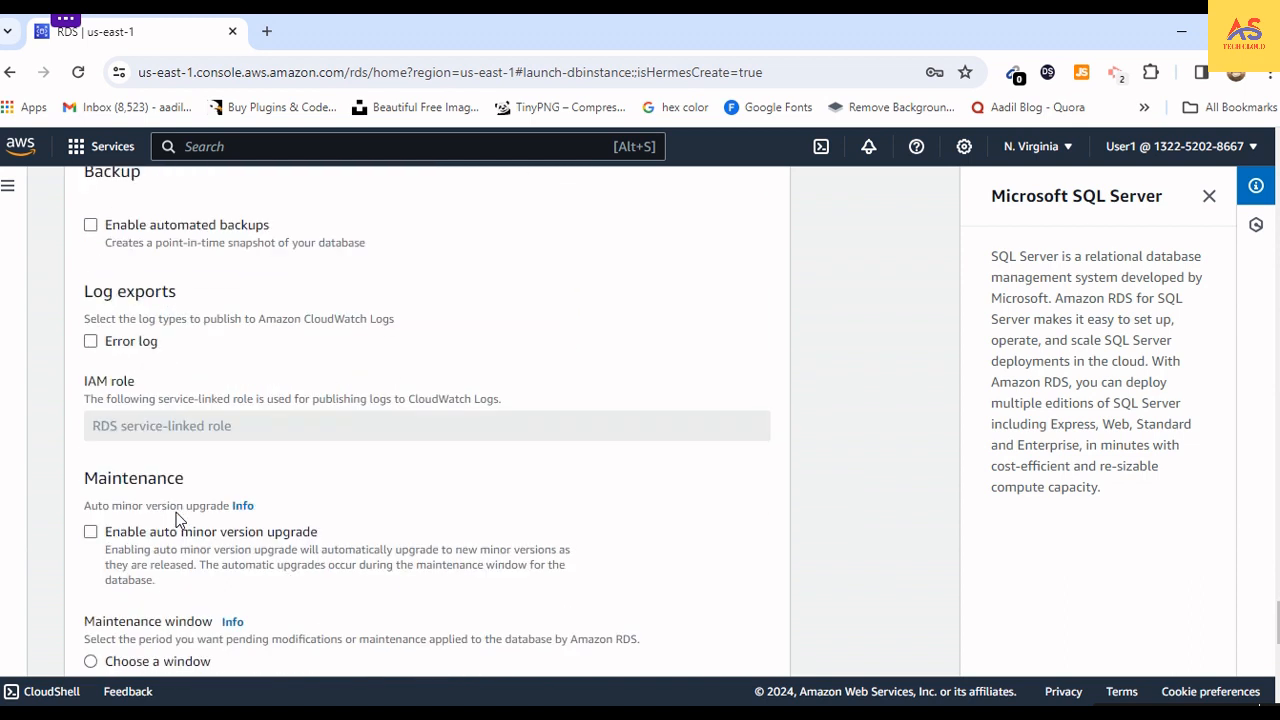
{"action": "scroll", "coordinate": [177, 518], "scroll_direction": "up", "scroll_amount": 1}
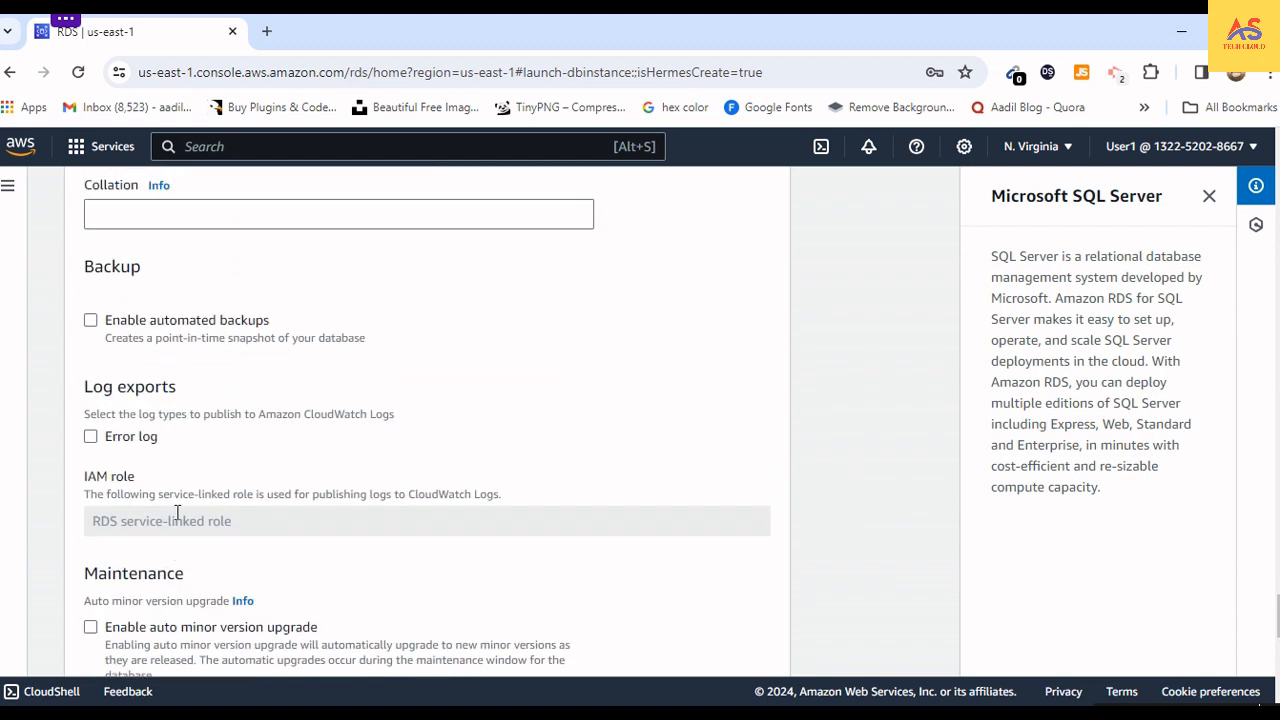
{"action": "left_click", "coordinate": [97, 439]}
{"action": "left_click", "coordinate": [91, 437]}
{"action": "scroll", "coordinate": [115, 560], "scroll_direction": "down", "scroll_amount": 2}
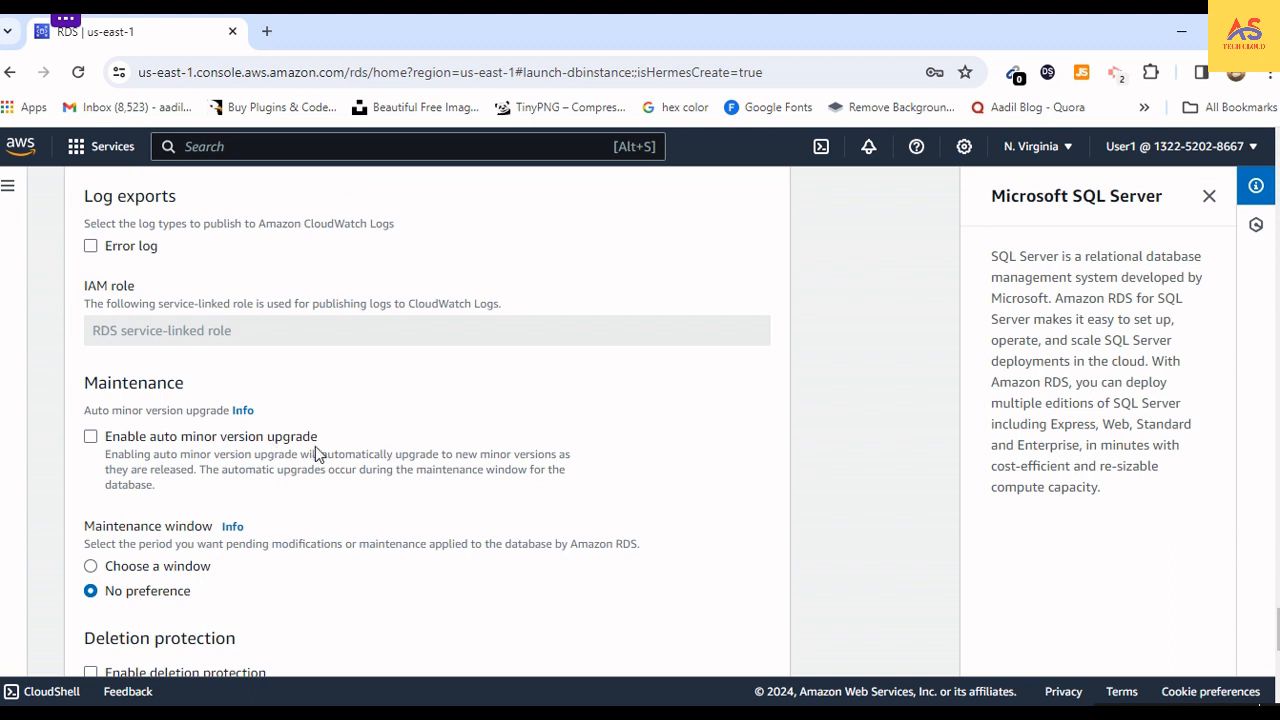
{"action": "left_click", "coordinate": [92, 439]}
{"action": "left_click", "coordinate": [91, 437]}
Step: Preview the start day choices for a custom maintenance window, restore No preference, and switch deletion protection on and off
{"action": "scroll", "coordinate": [163, 473], "scroll_direction": "up", "scroll_amount": 7}
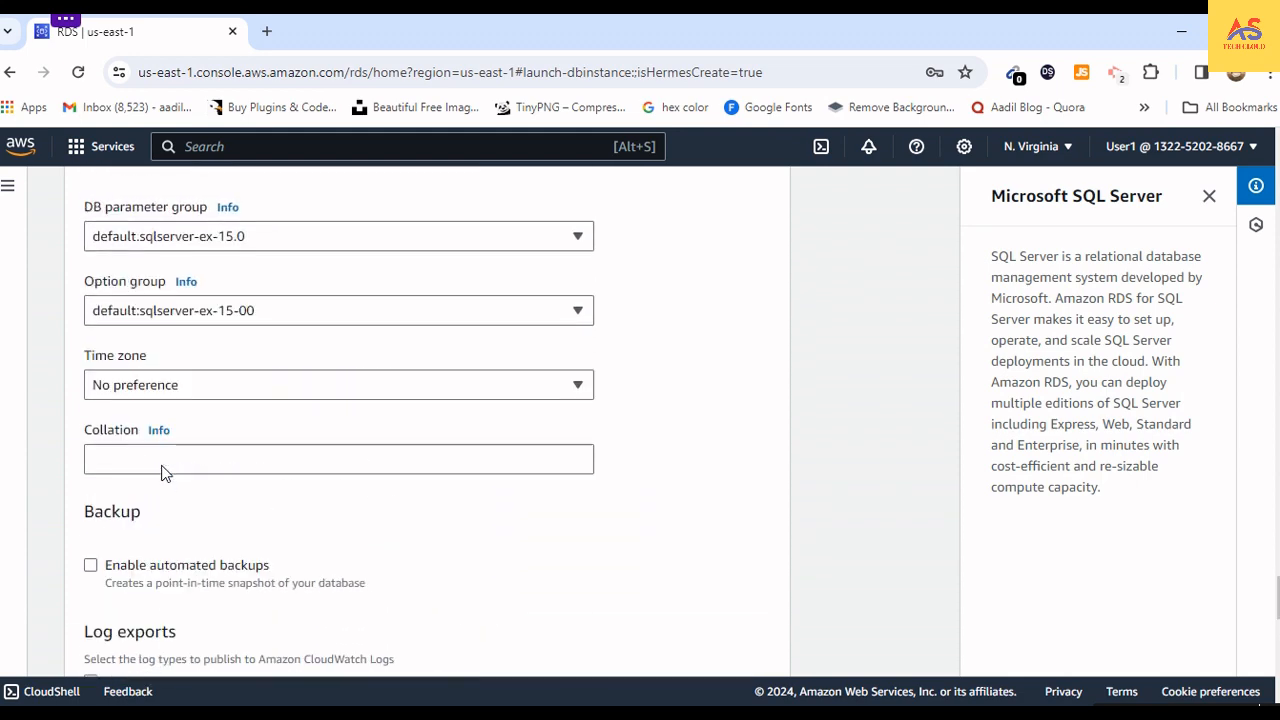
{"action": "scroll", "coordinate": [165, 473], "scroll_direction": "up", "scroll_amount": 2}
{"action": "scroll", "coordinate": [165, 465], "scroll_direction": "down", "scroll_amount": 6}
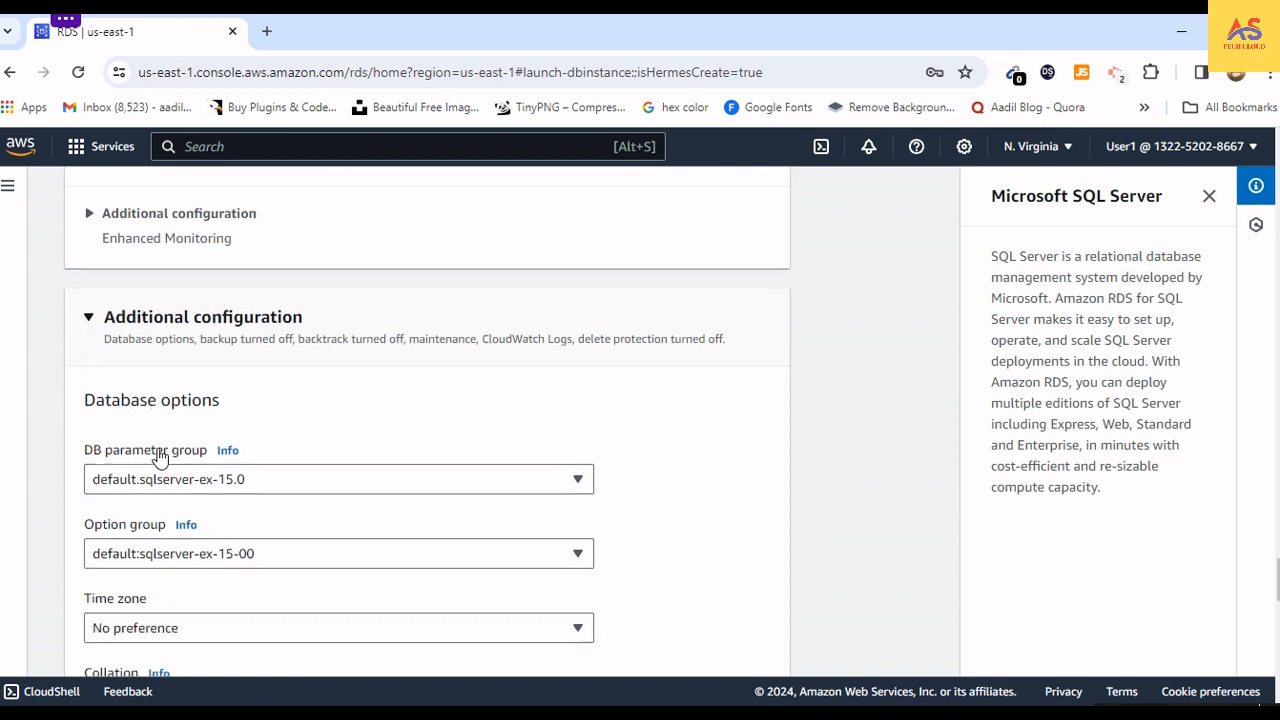
{"action": "scroll", "coordinate": [172, 447], "scroll_direction": "down", "scroll_amount": 5}
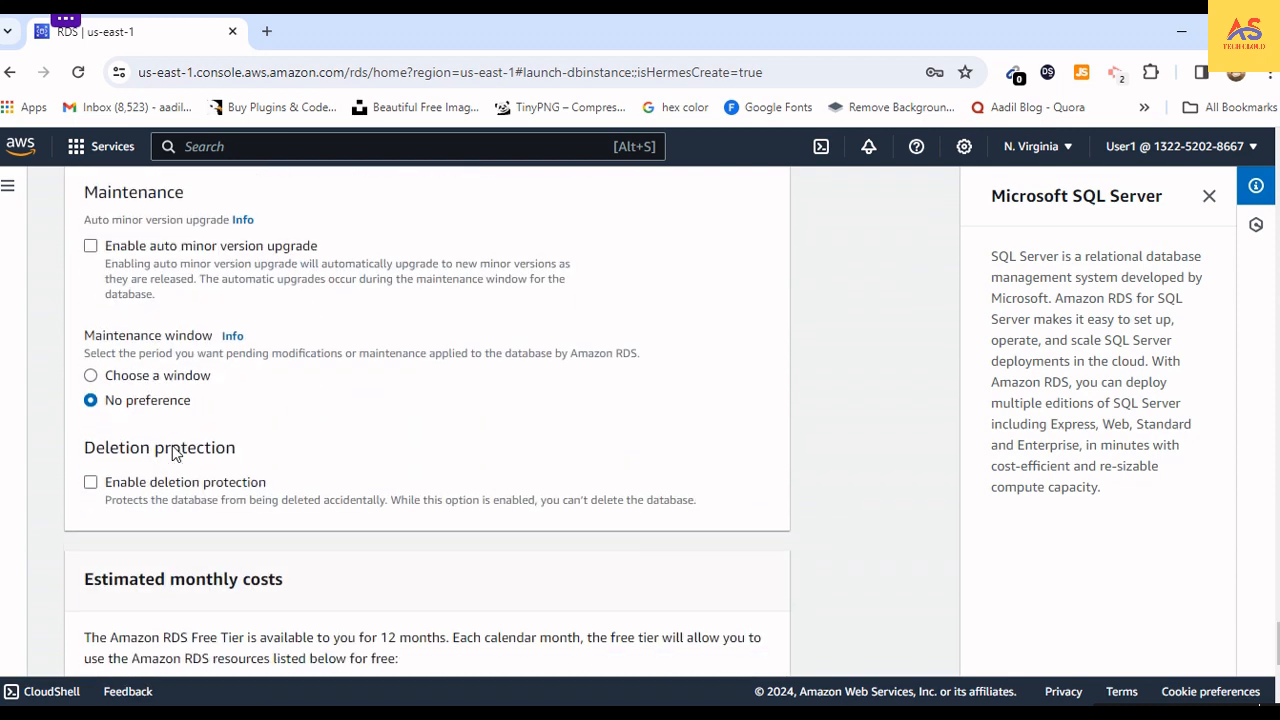
{"action": "left_click", "coordinate": [89, 378]}
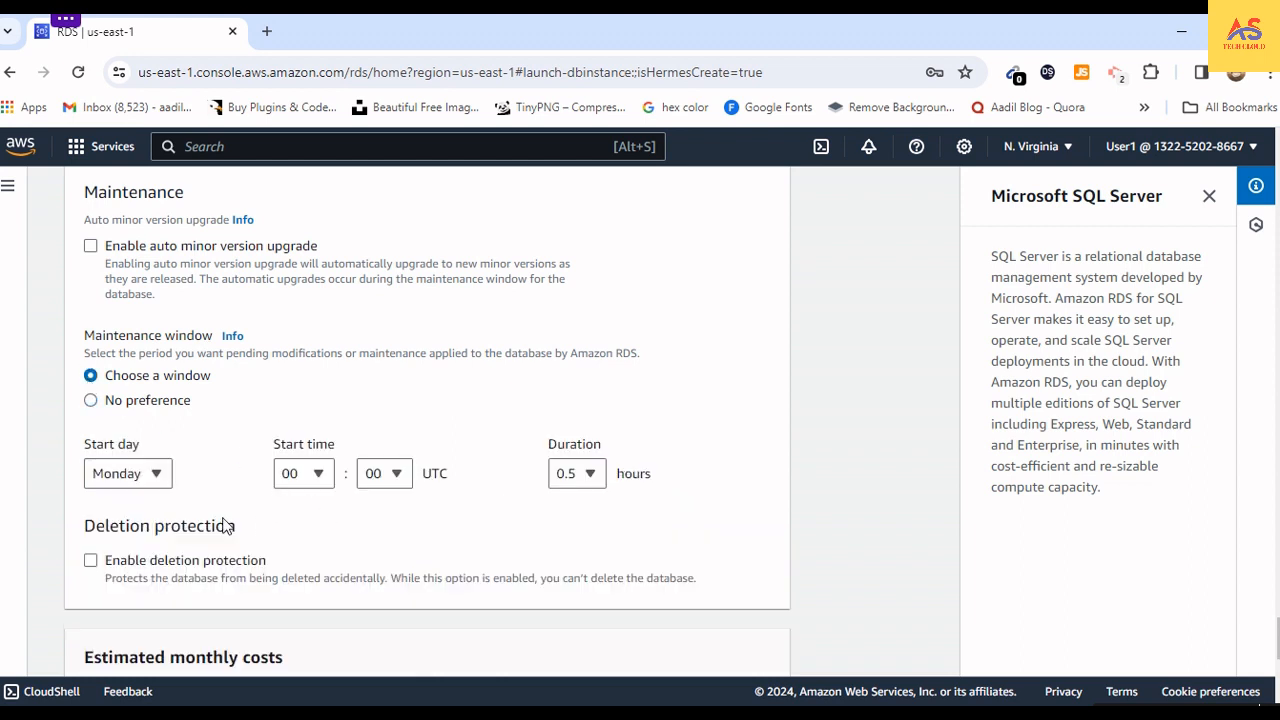
{"action": "left_click", "coordinate": [152, 486]}
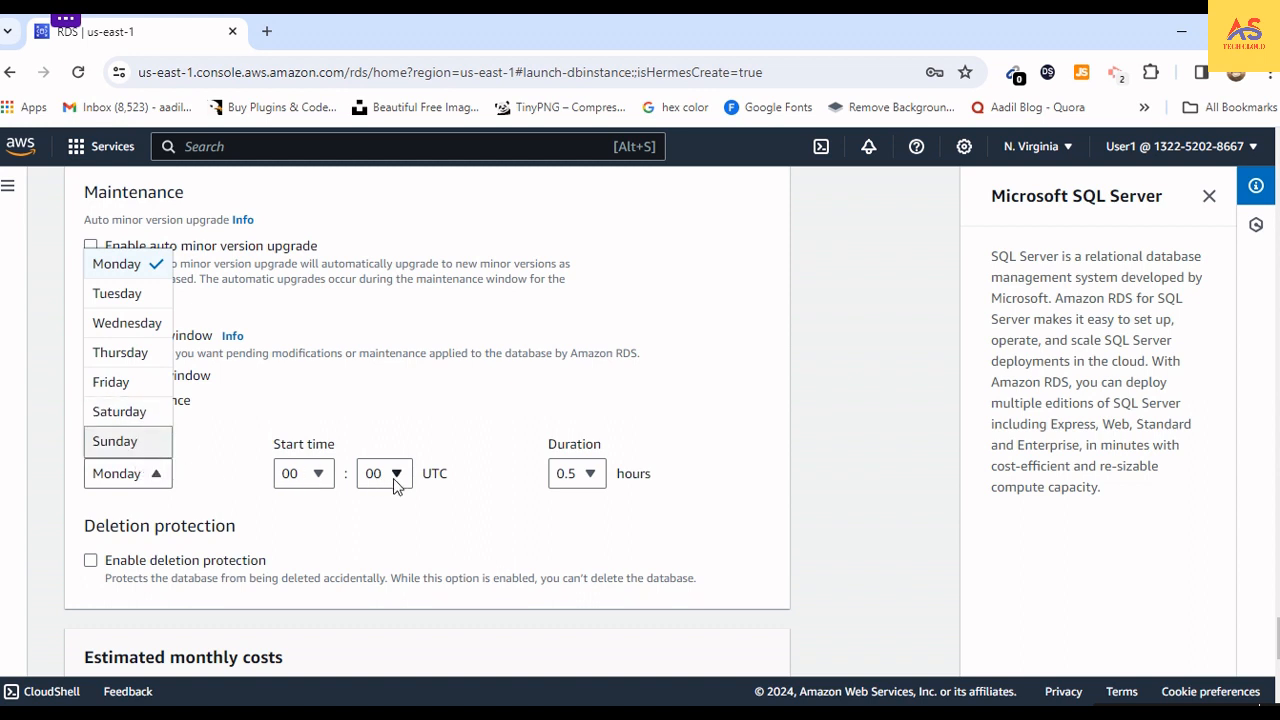
{"action": "left_click", "coordinate": [468, 507]}
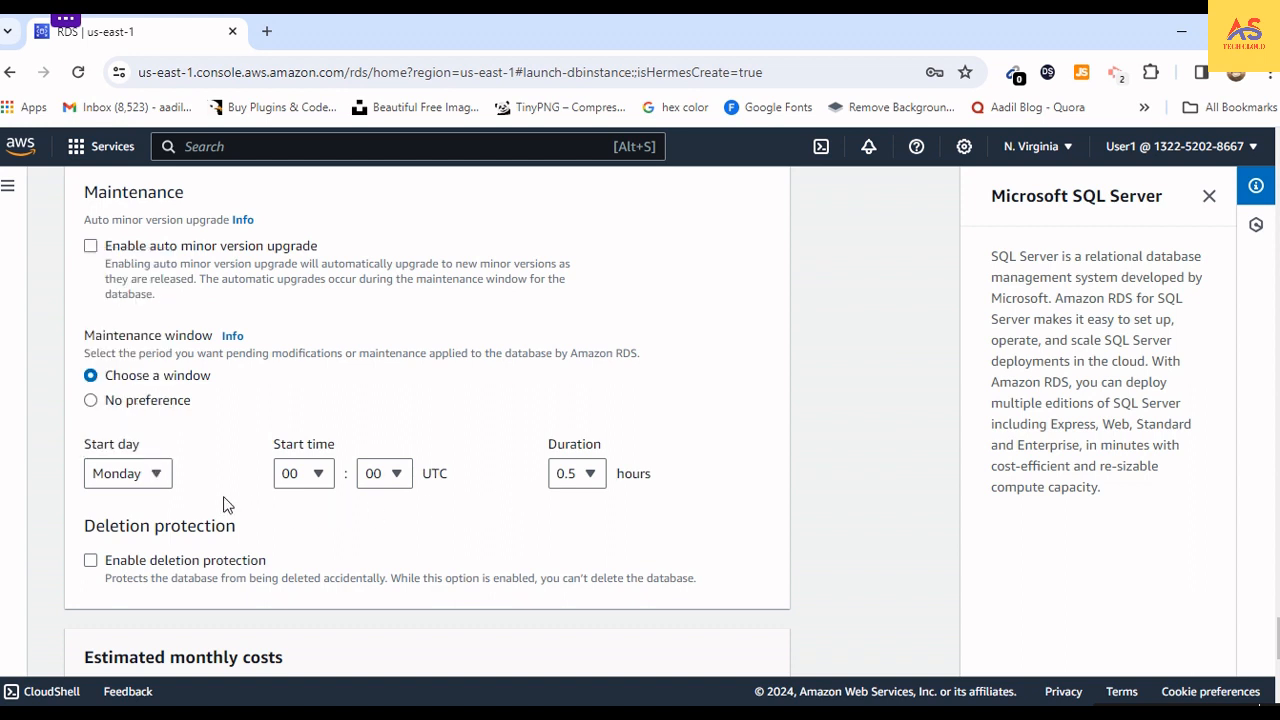
{"action": "left_click", "coordinate": [92, 401]}
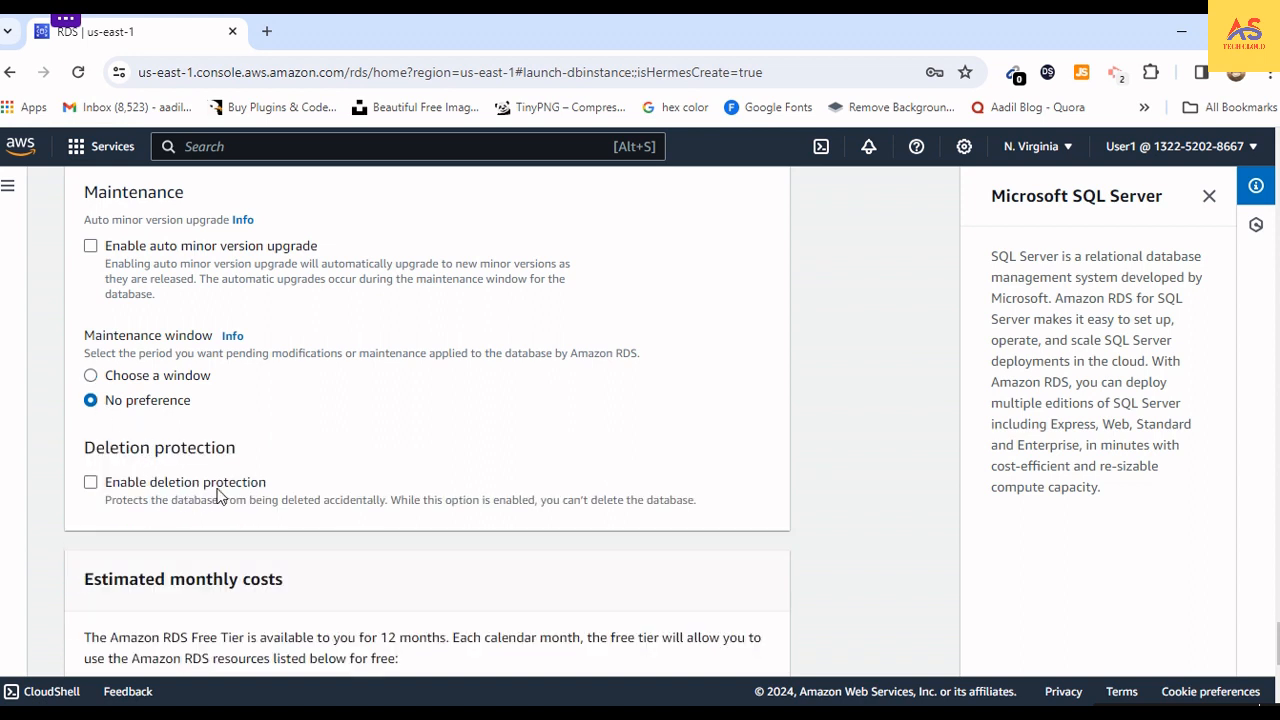
{"action": "left_click", "coordinate": [91, 484]}
{"action": "left_click", "coordinate": [91, 483]}
Step: Review the estimated monthly costs and try to create the database
{"action": "scroll", "coordinate": [366, 480], "scroll_direction": "down", "scroll_amount": 3}
{"action": "scroll", "coordinate": [366, 480], "scroll_direction": "down", "scroll_amount": 1}
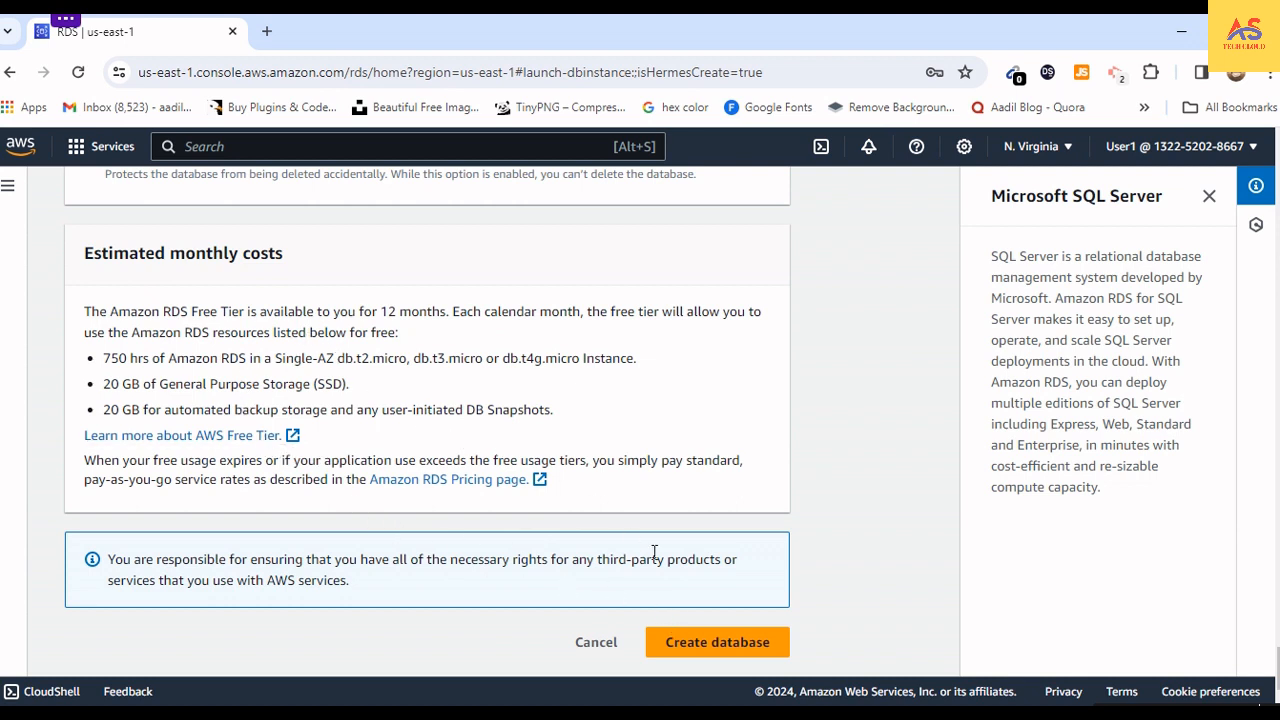
{"action": "scroll", "coordinate": [375, 453], "scroll_direction": "up", "scroll_amount": 3}
{"action": "scroll", "coordinate": [375, 453], "scroll_direction": "down", "scroll_amount": 3}
{"action": "left_click", "coordinate": [672, 648]}
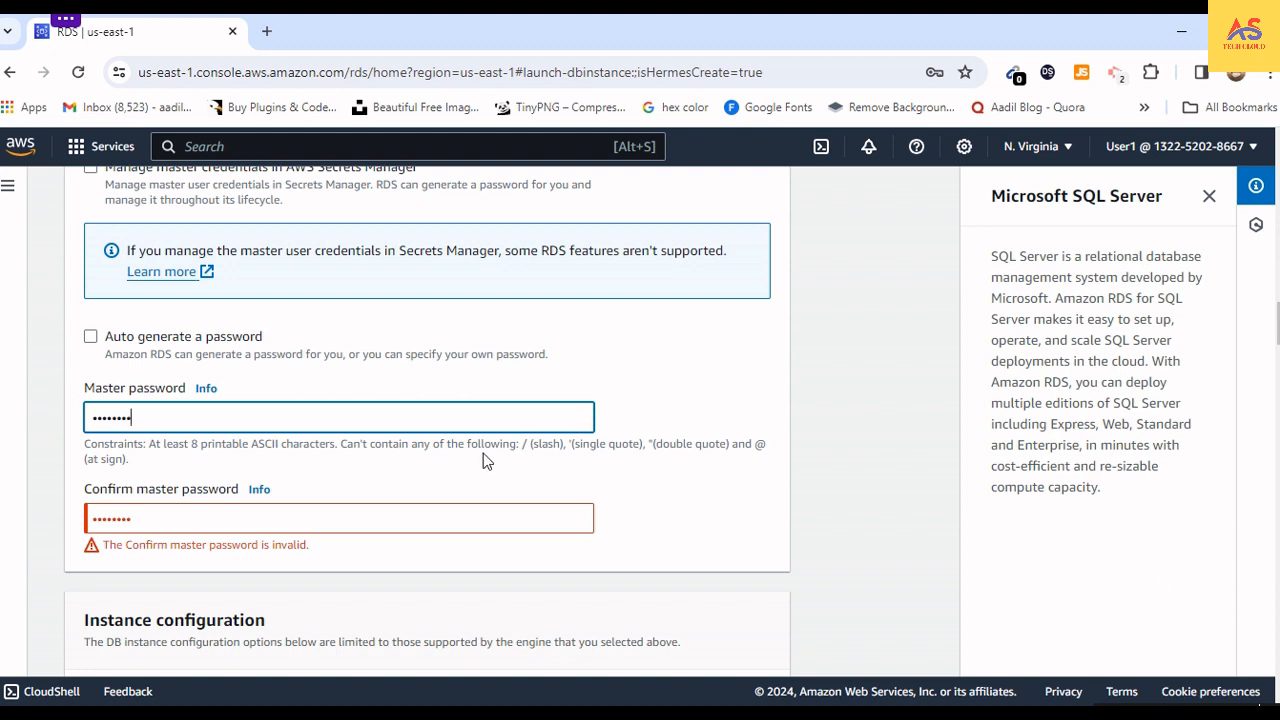
Step: Replace the master password with a new one and enter the same password in the Confirm master password field
{"action": "key", "text": "BackSpace"}
{"action": "key", "text": "BackSpace"}
{"action": "key", "text": "BackSpace"}
{"action": "key", "text": "BackSpace"}
{"action": "key", "text": "BackSpace"}
{"action": "key", "text": "BackSpace"}
{"action": "key", "text": "BackSpace"}
{"action": "key", "text": "BackSpace"}
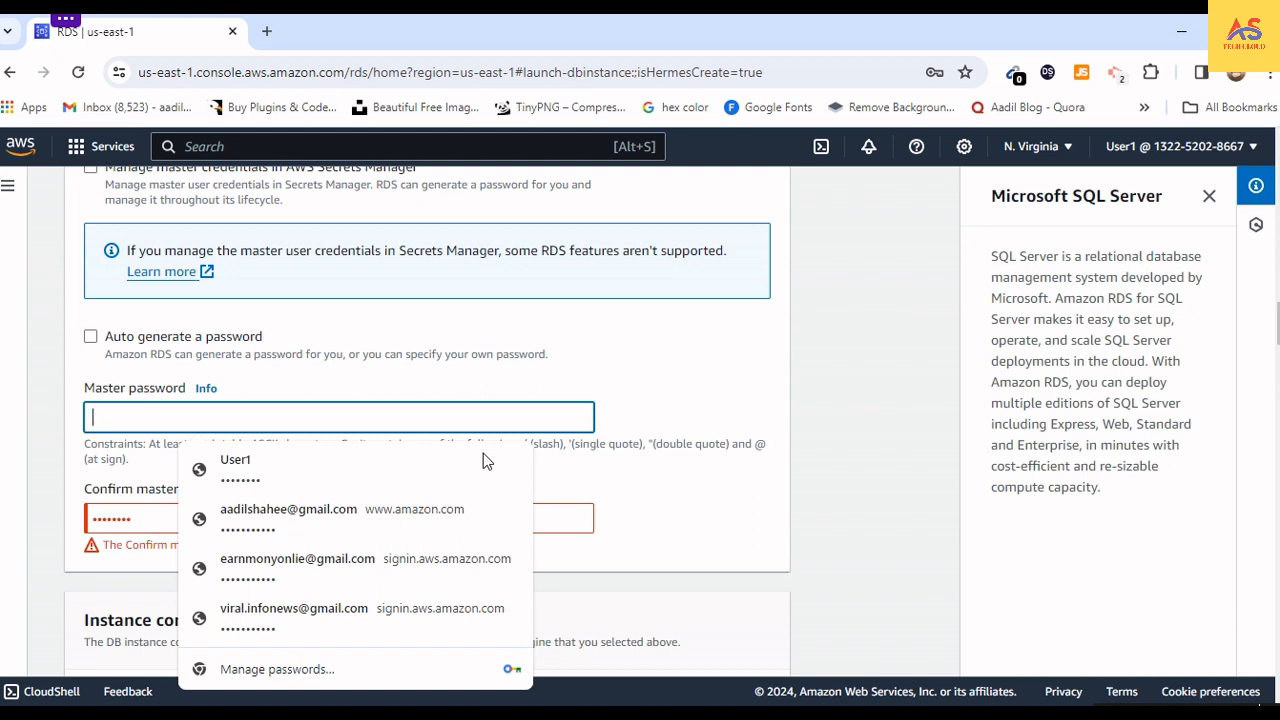
{"action": "type", "text": "•••"}
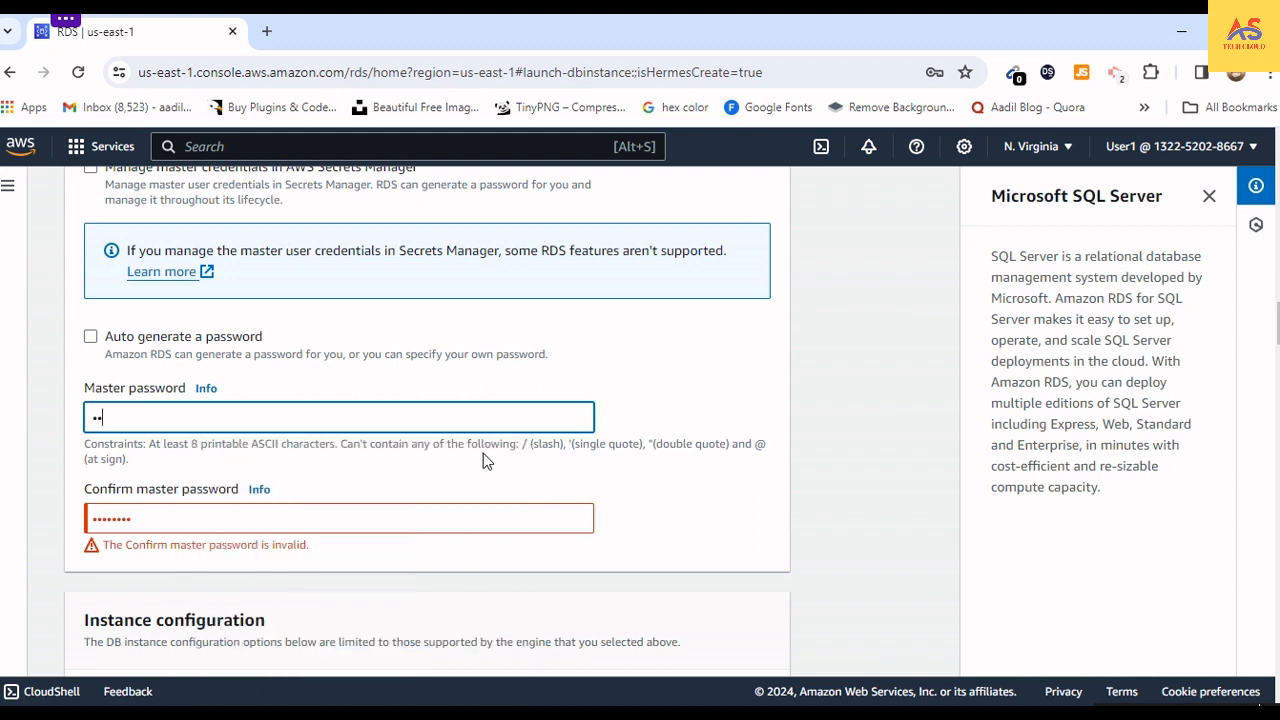
{"action": "type", "text": "••••••"}
{"action": "key", "text": "Tab"}
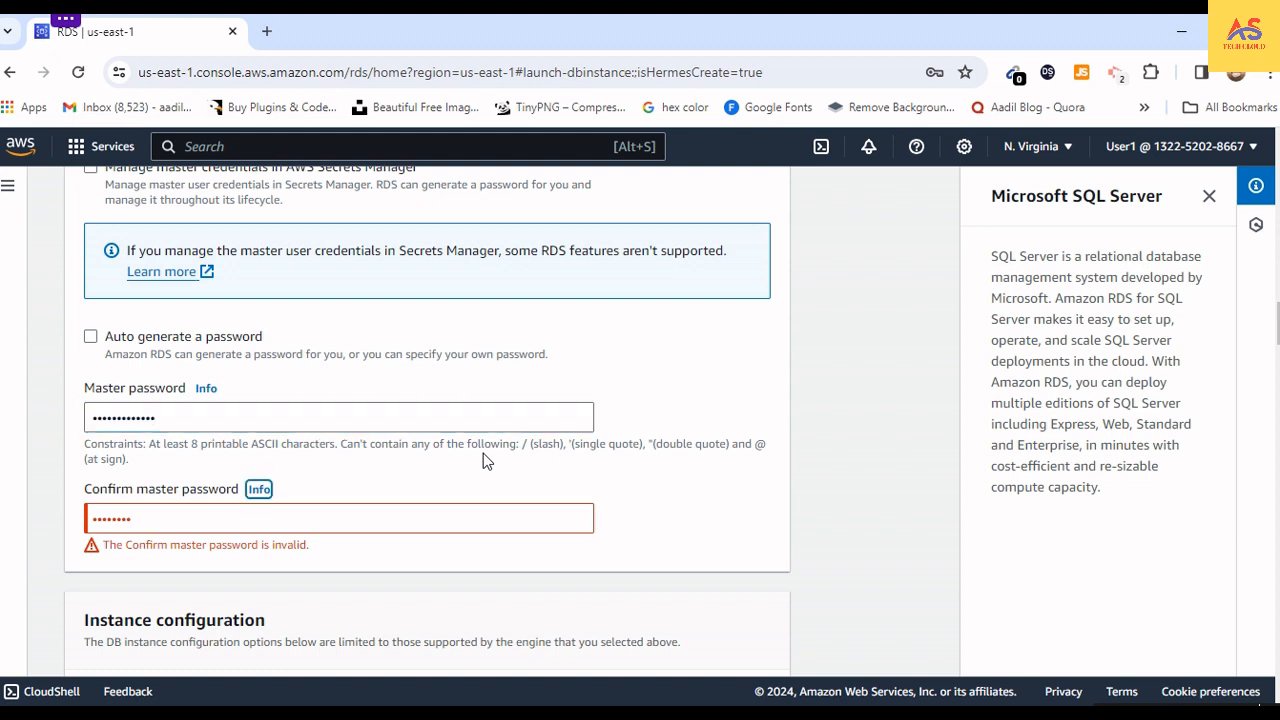
{"action": "key", "text": "Tab"}
{"action": "type", "text": "••"}
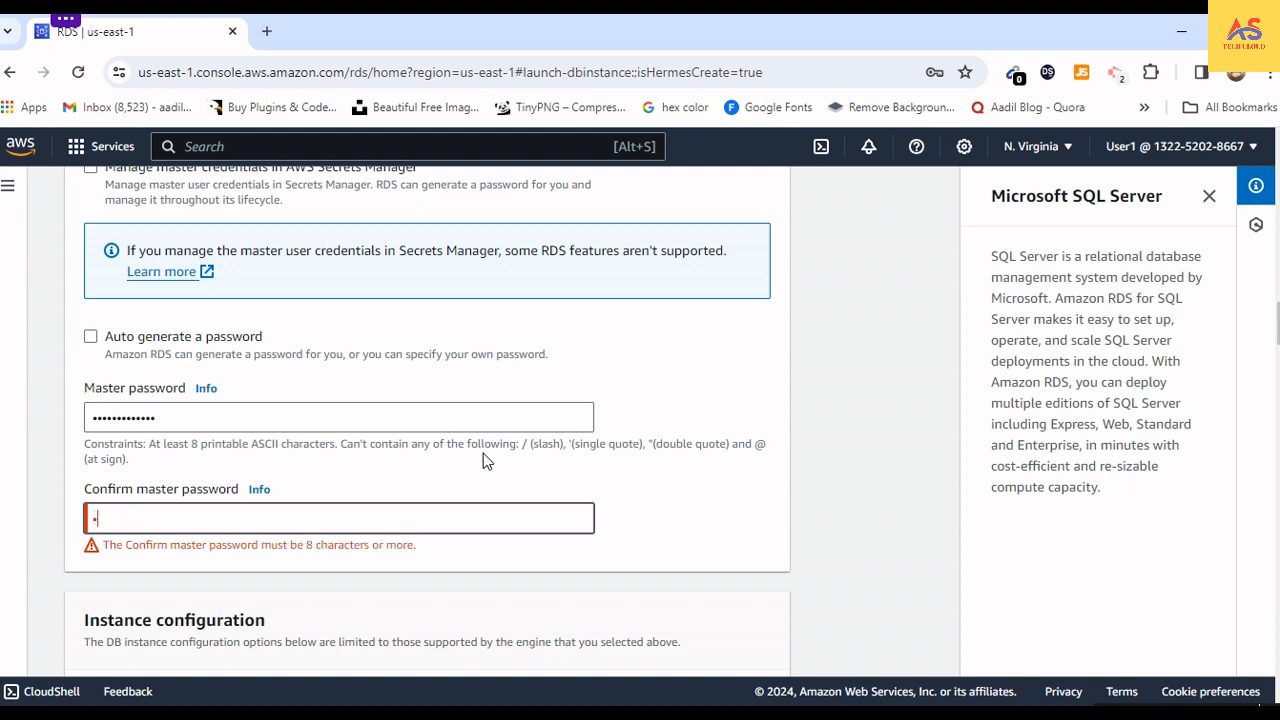
{"action": "type", "text": "••••••••"}
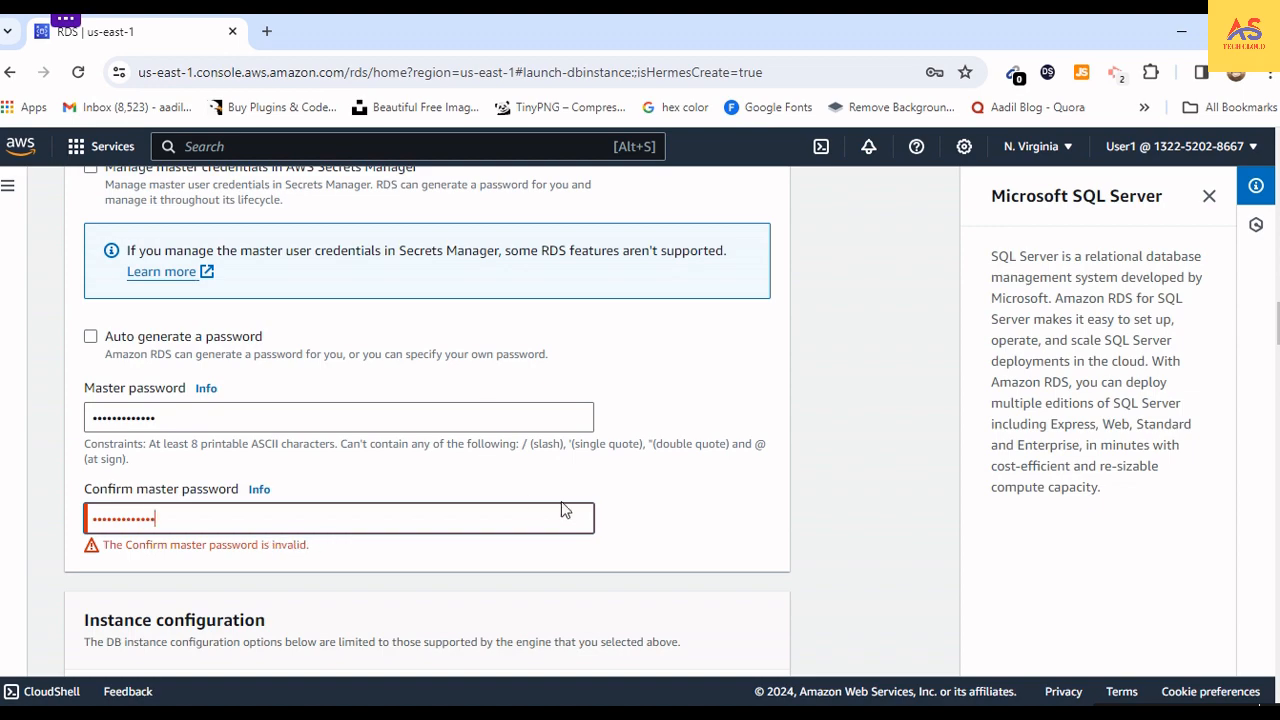
Step: Try again to create the database with the retyped master password
{"action": "scroll", "coordinate": [560, 508], "scroll_direction": "down", "scroll_amount": 3}
{"action": "left_click", "coordinate": [630, 507]}
{"action": "scroll", "coordinate": [630, 507], "scroll_direction": "down", "scroll_amount": 20}
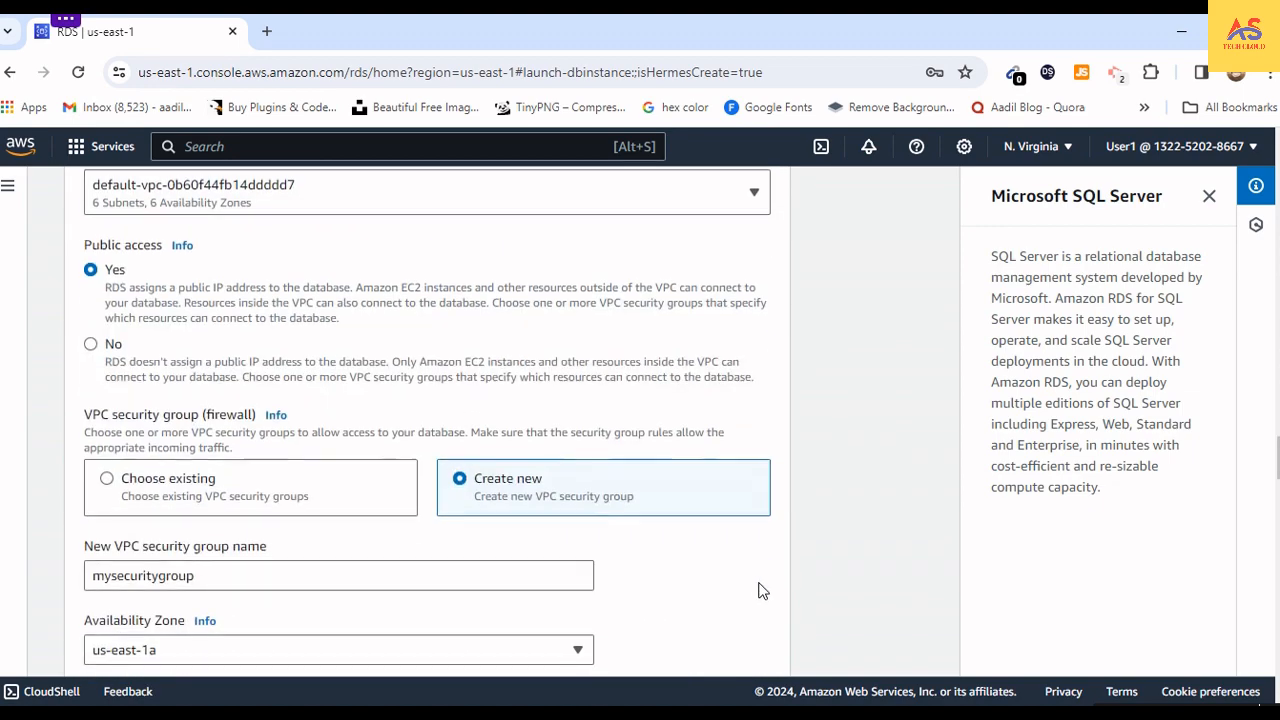
{"action": "scroll", "coordinate": [760, 593], "scroll_direction": "down", "scroll_amount": 10}
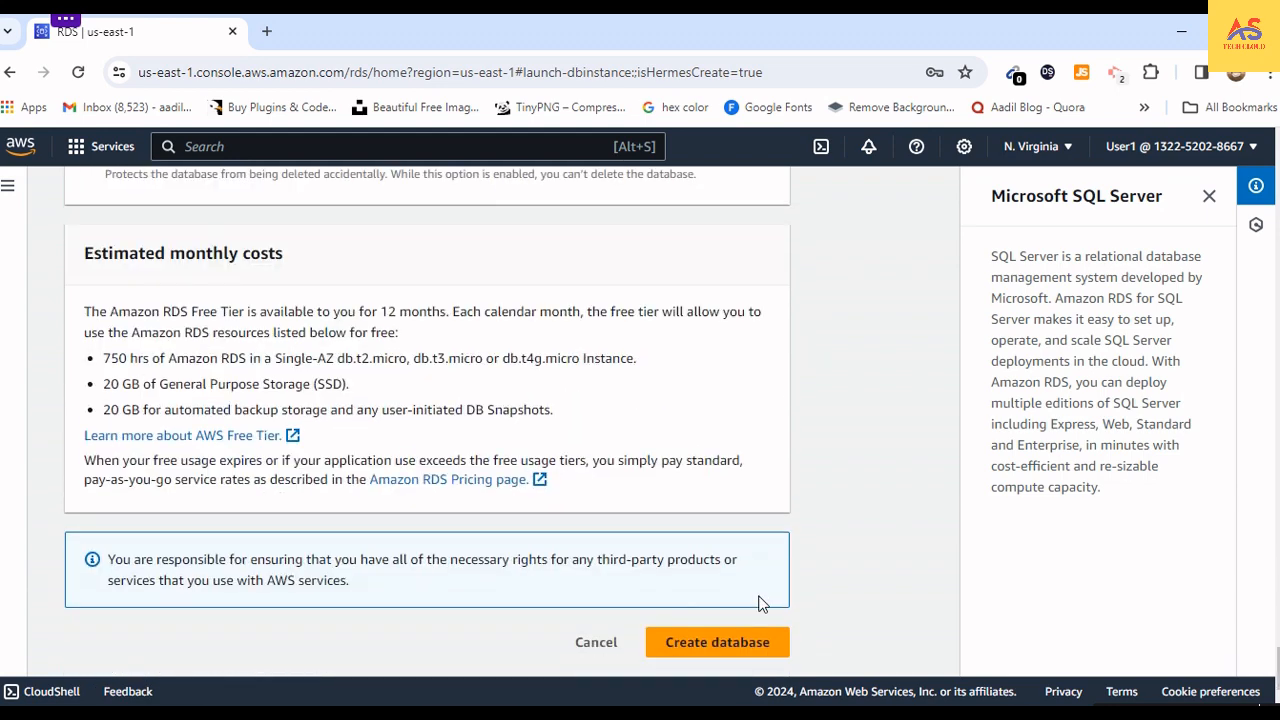
{"action": "left_click", "coordinate": [713, 642]}
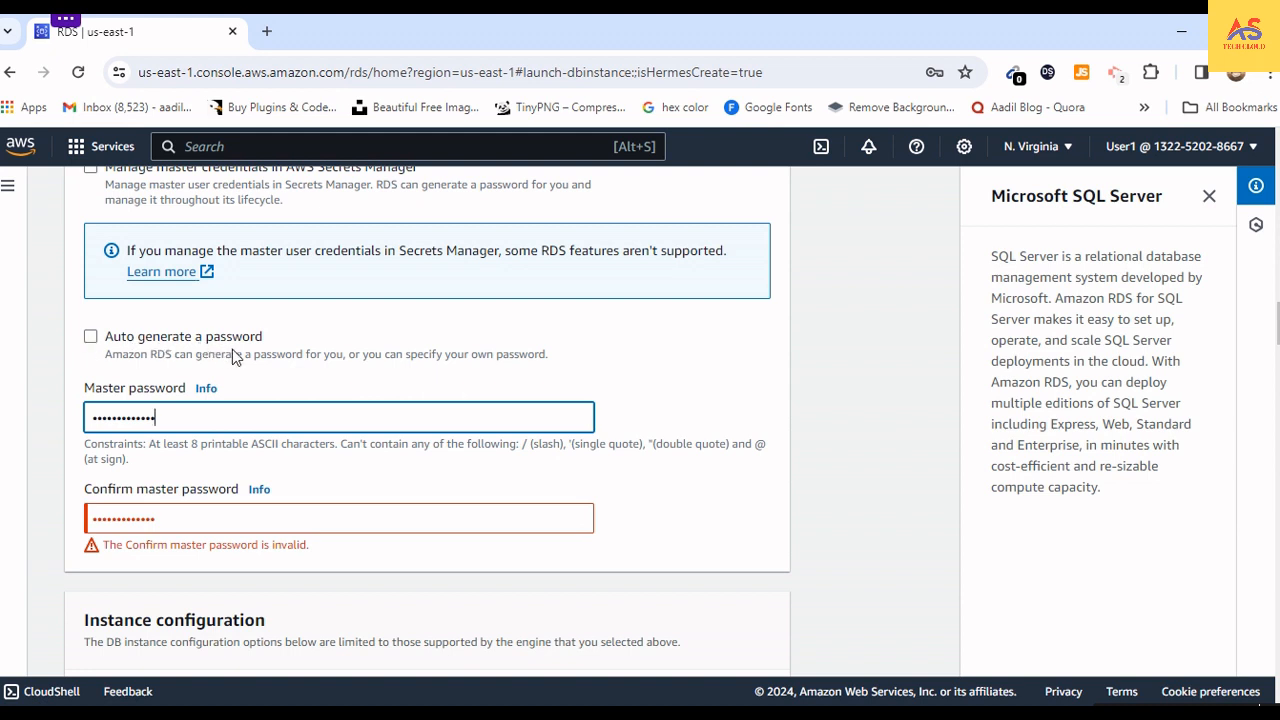
Step: Have Amazon RDS auto-generate the master password and recheck the credentials, instance class and storage settings
{"action": "left_click", "coordinate": [91, 338]}
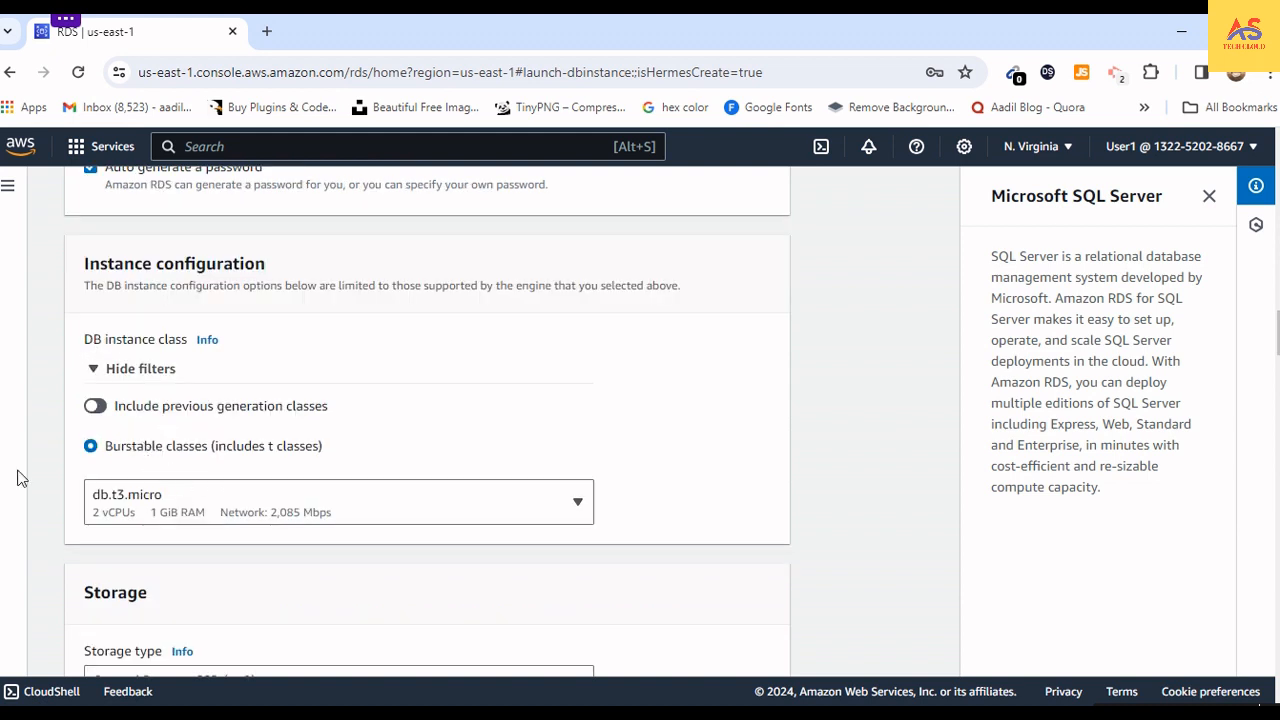
{"action": "scroll", "coordinate": [222, 460], "scroll_direction": "down", "scroll_amount": 2}
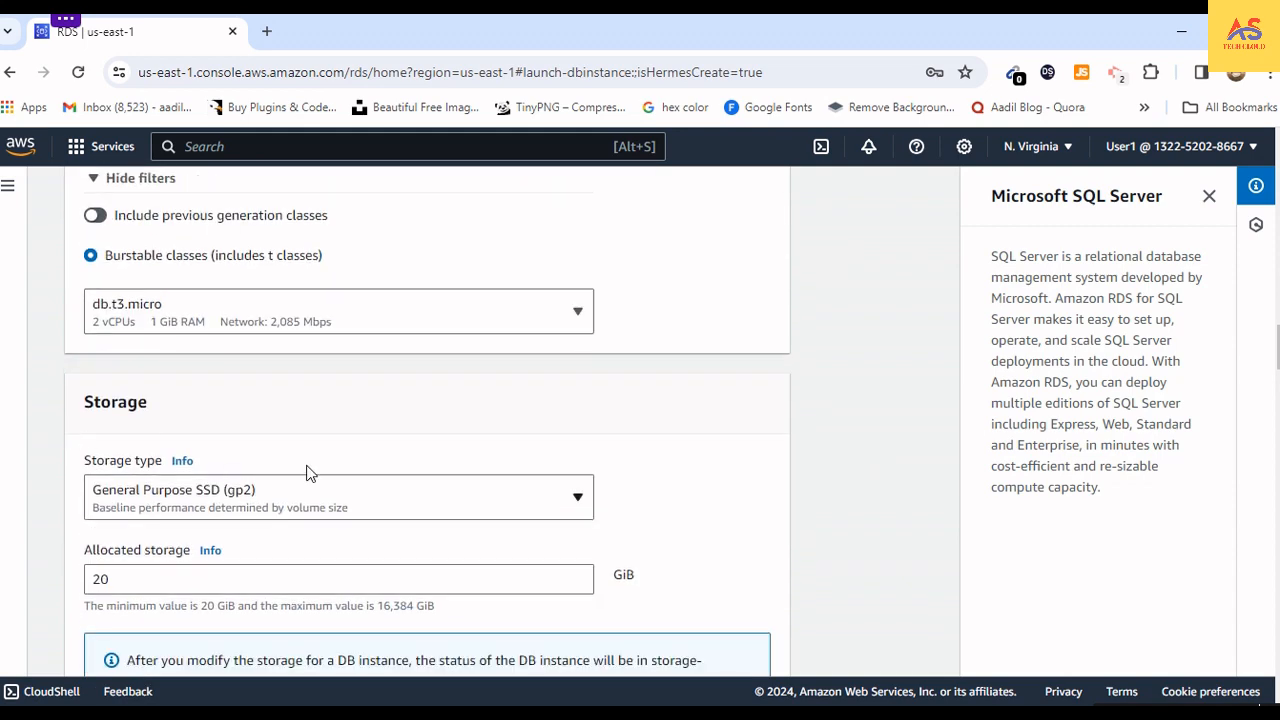
{"action": "scroll", "coordinate": [323, 483], "scroll_direction": "down", "scroll_amount": 3}
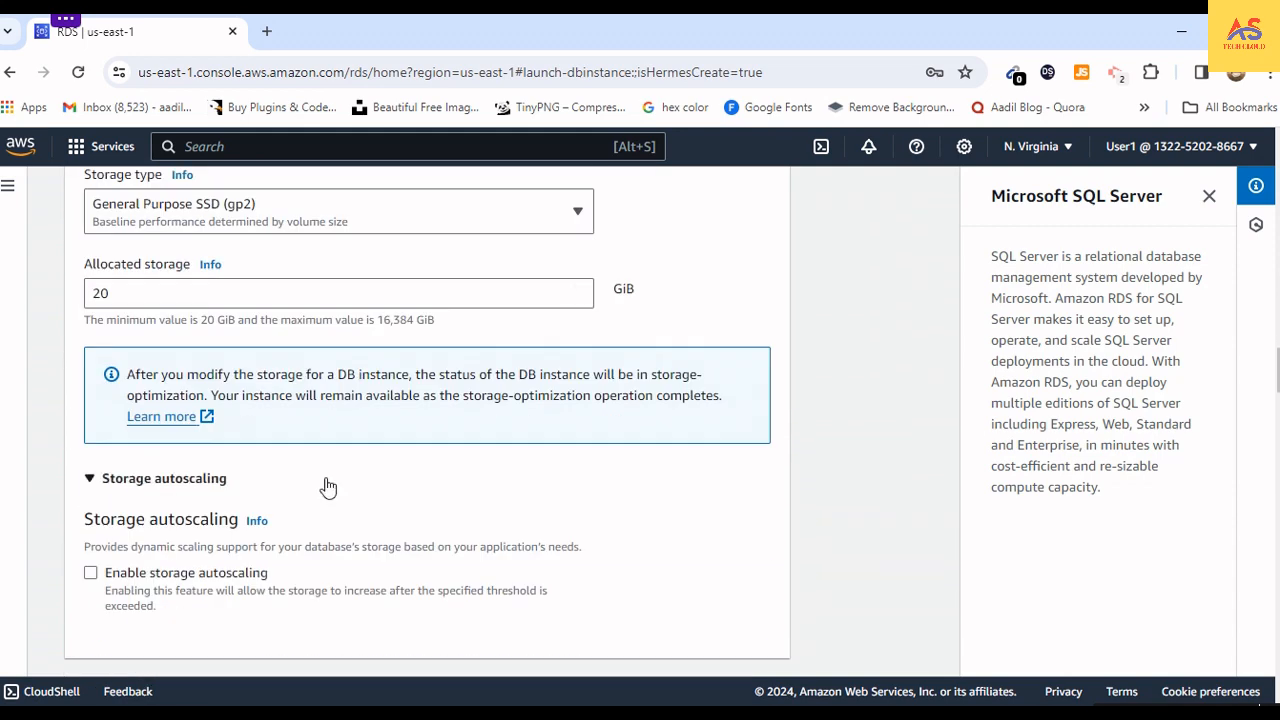
{"action": "scroll", "coordinate": [325, 485], "scroll_direction": "up", "scroll_amount": 3}
{"action": "scroll", "coordinate": [325, 485], "scroll_direction": "down", "scroll_amount": 2}
{"action": "scroll", "coordinate": [325, 485], "scroll_direction": "up", "scroll_amount": 4}
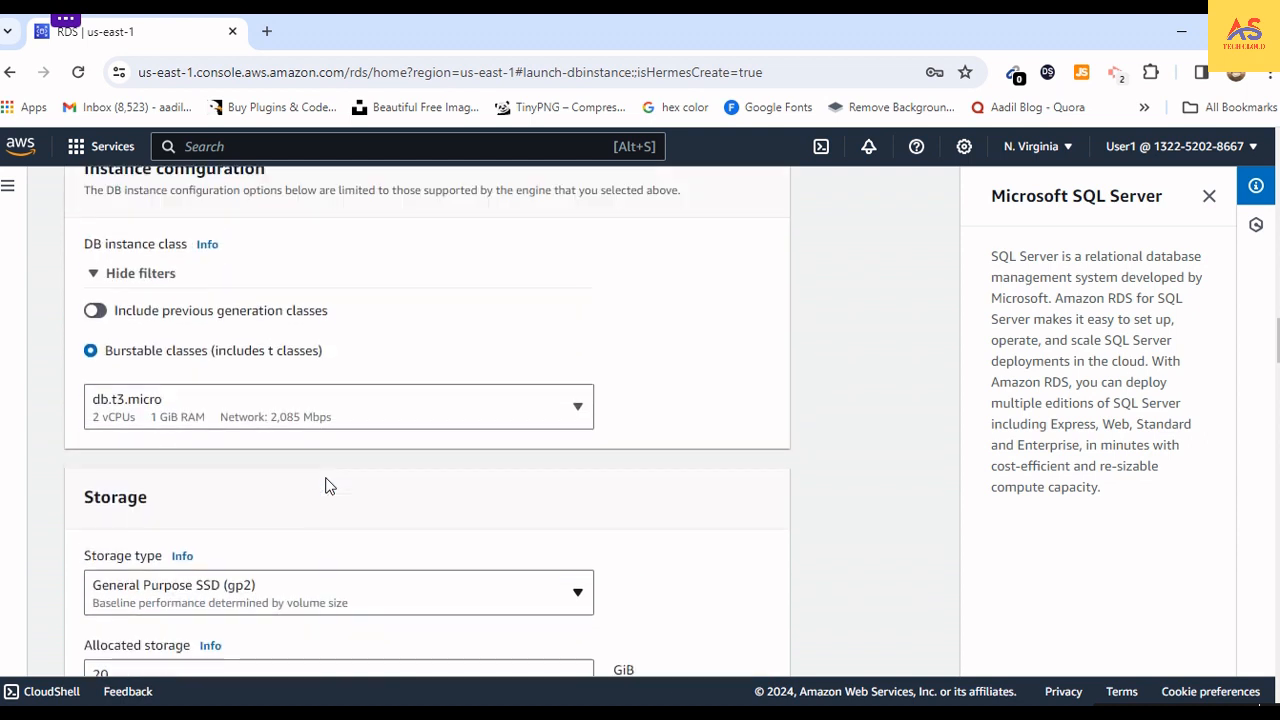
{"action": "scroll", "coordinate": [325, 485], "scroll_direction": "up", "scroll_amount": 2}
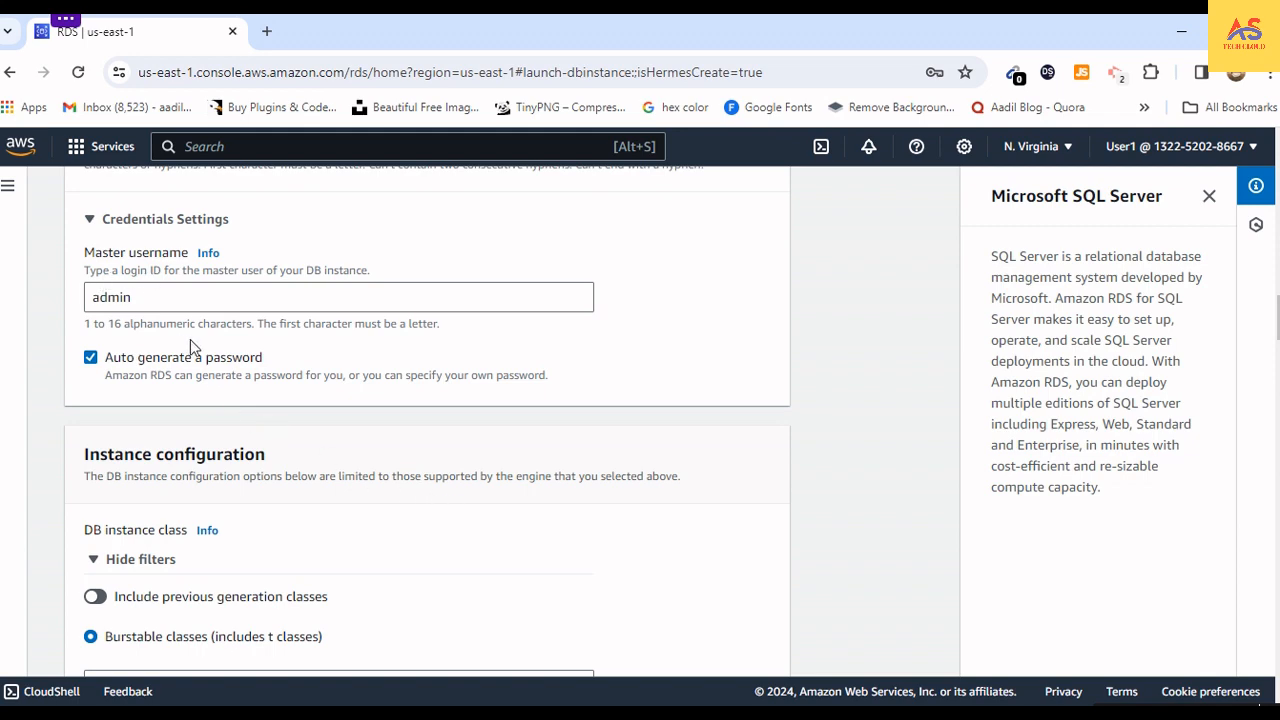
Step: Create the database with the completed configuration
{"action": "scroll", "coordinate": [786, 578], "scroll_direction": "down", "scroll_amount": 7}
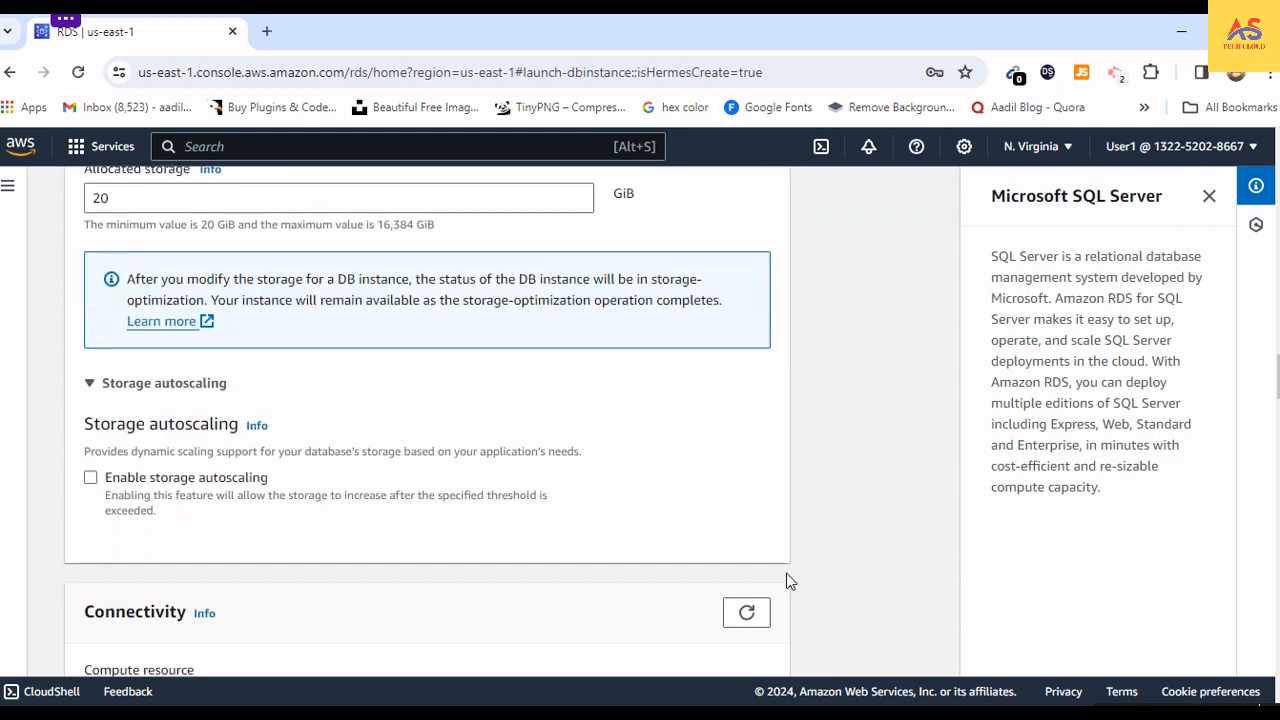
{"action": "scroll", "coordinate": [786, 580], "scroll_direction": "down", "scroll_amount": 20}
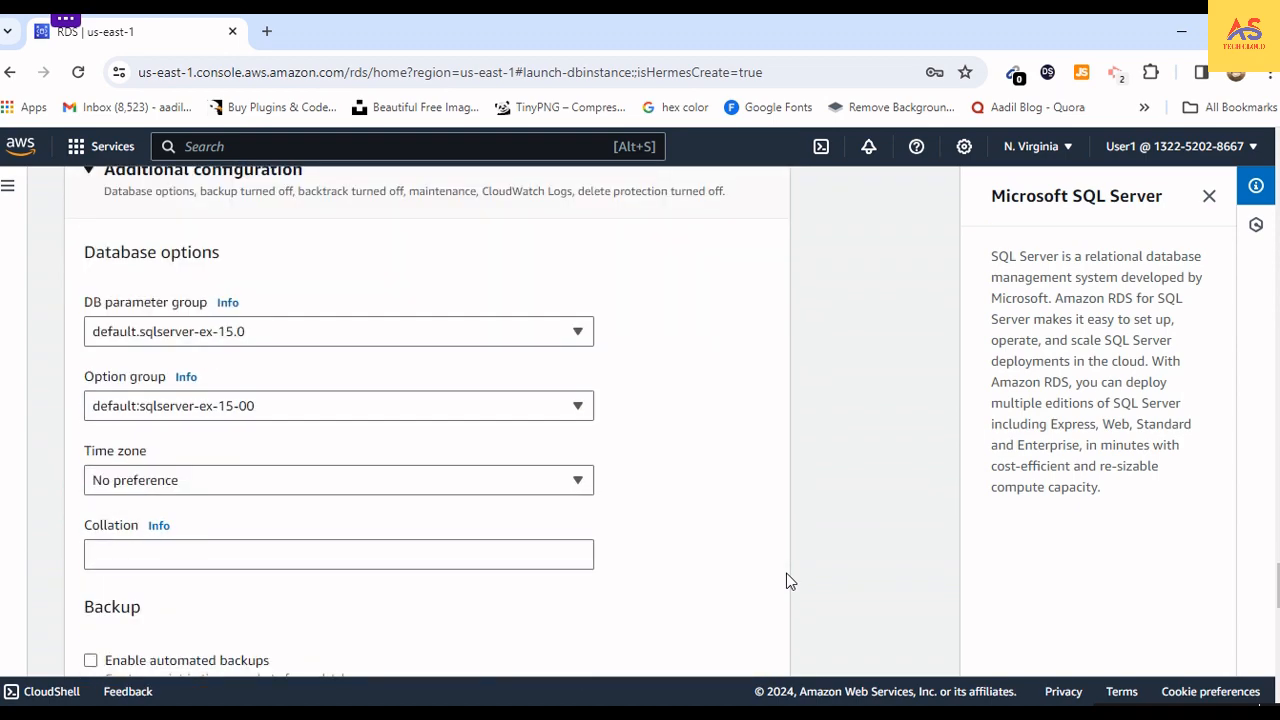
{"action": "scroll", "coordinate": [786, 580], "scroll_direction": "down", "scroll_amount": 10}
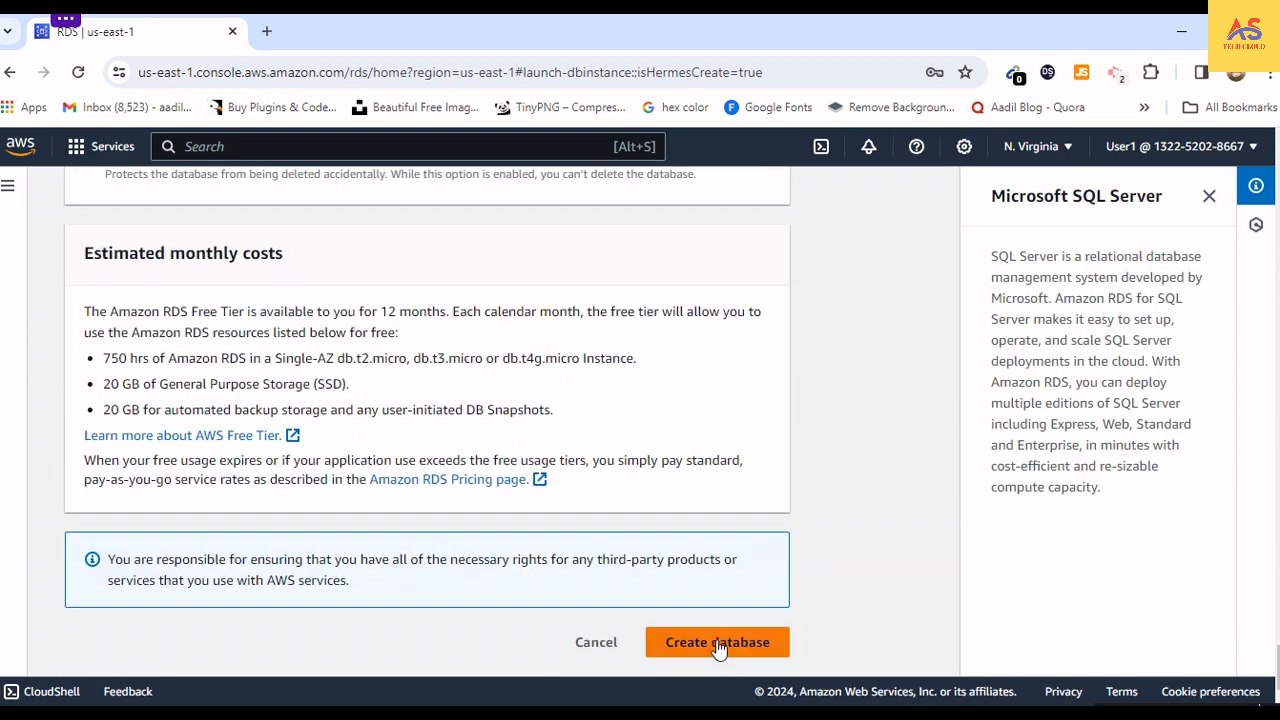
{"action": "left_click", "coordinate": [718, 645]}
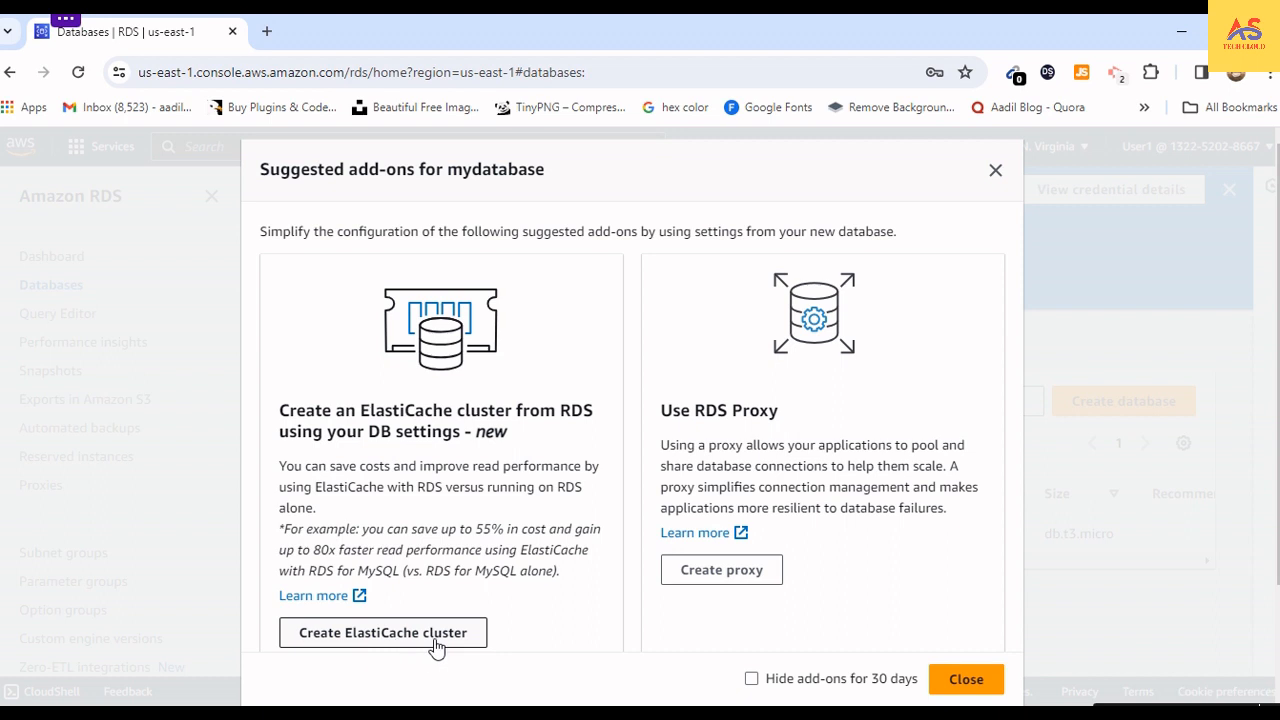
Step: Review the suggested ElastiCache cluster and RDS Proxy add-ons for mydatabase, and dismiss them without creating either
{"action": "scroll", "coordinate": [452, 460], "scroll_direction": "down", "scroll_amount": 3}
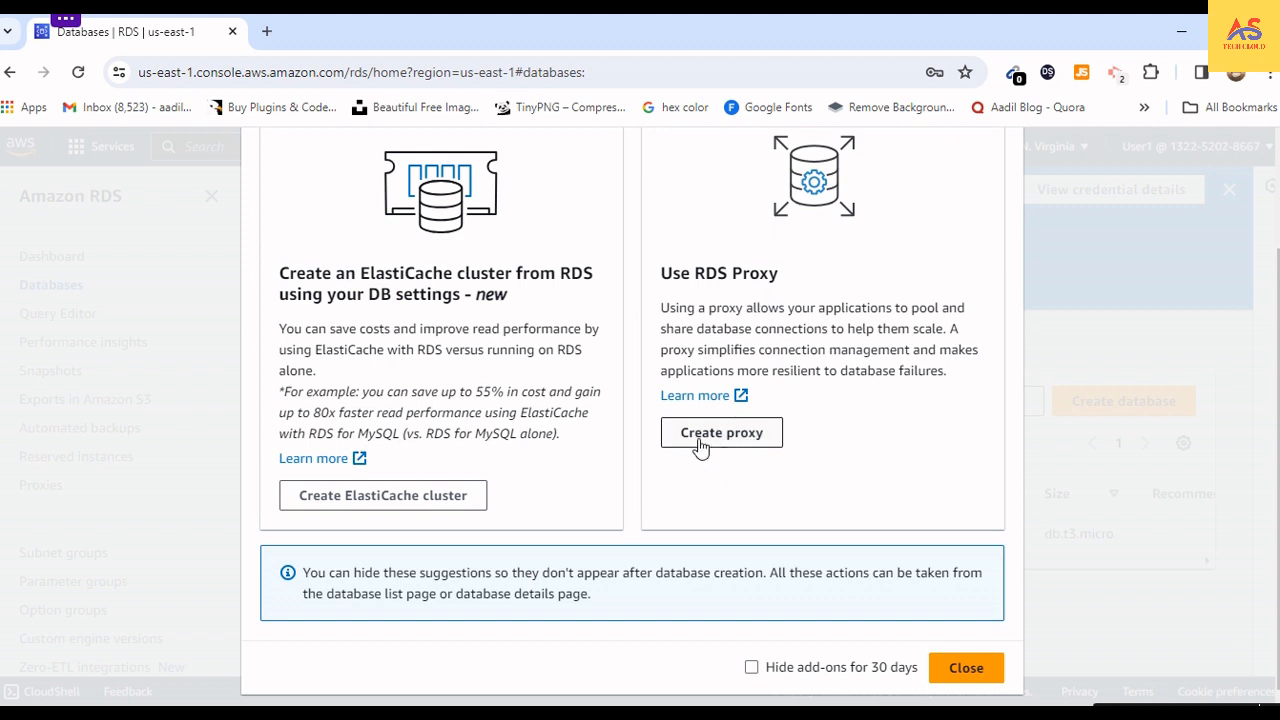
{"action": "scroll", "coordinate": [336, 336], "scroll_direction": "up", "scroll_amount": 1}
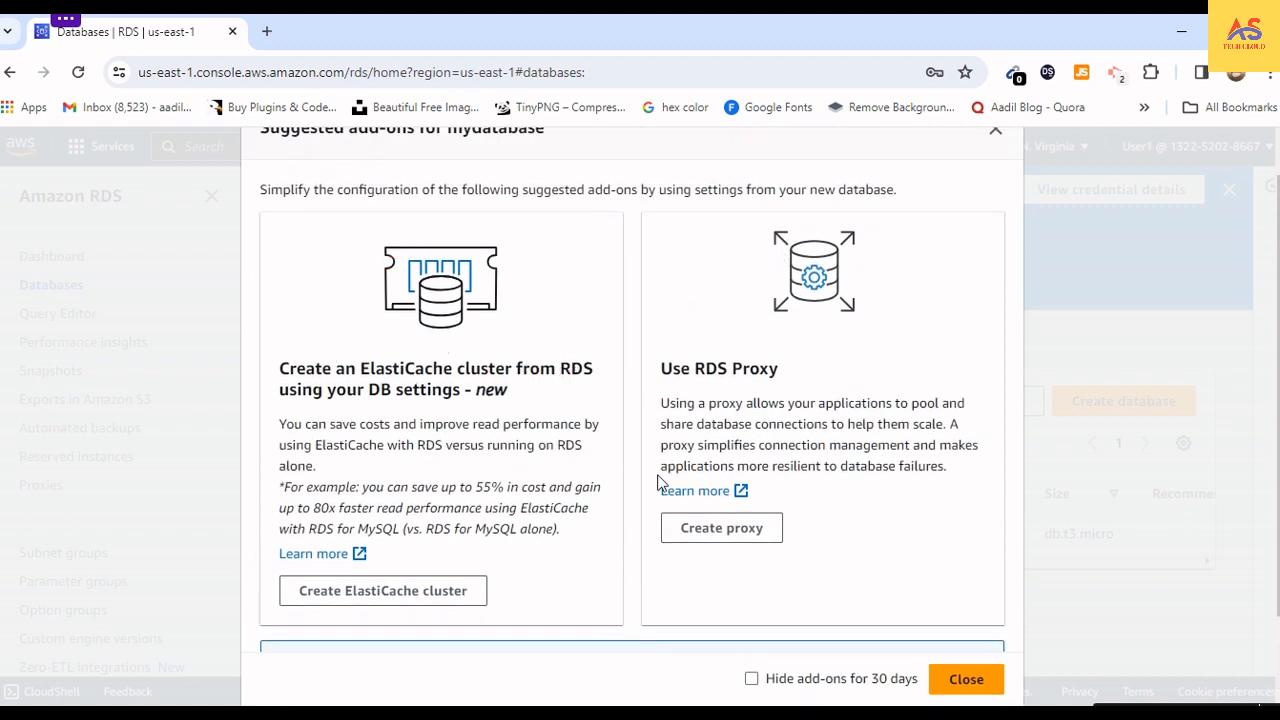
{"action": "scroll", "coordinate": [770, 510], "scroll_direction": "down", "scroll_amount": 1}
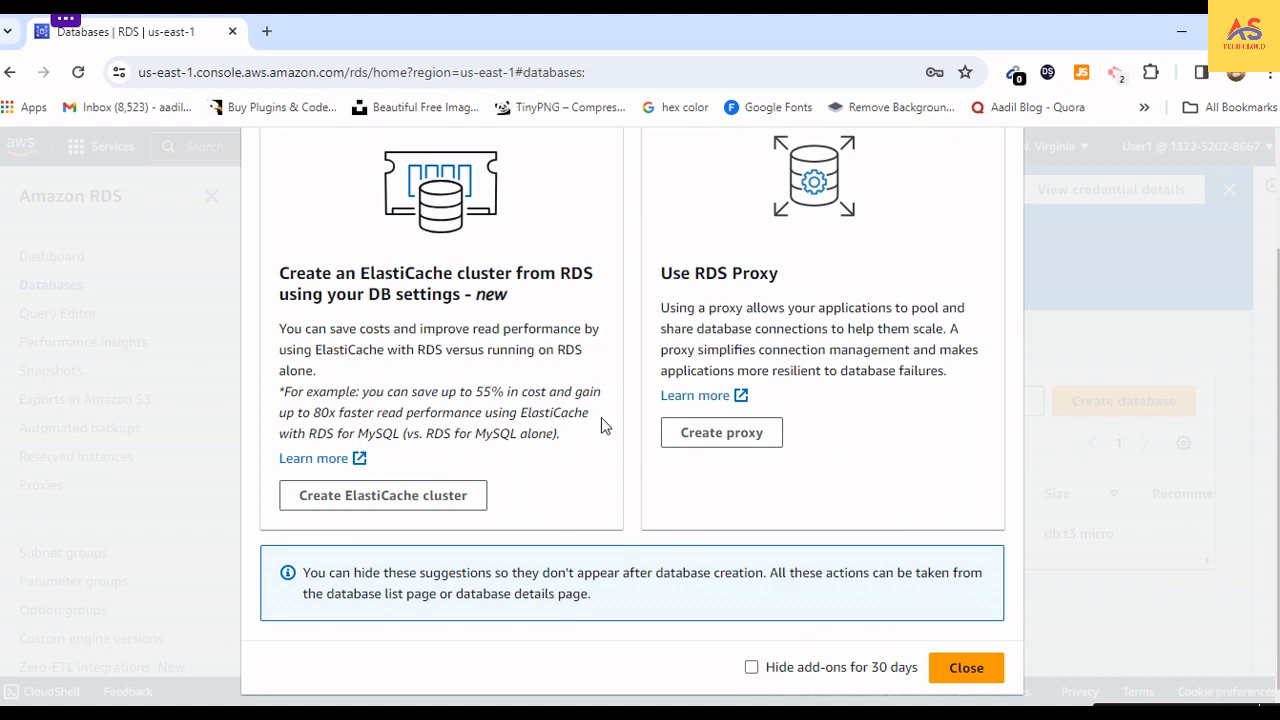
{"action": "scroll", "coordinate": [519, 478], "scroll_direction": "up", "scroll_amount": 1}
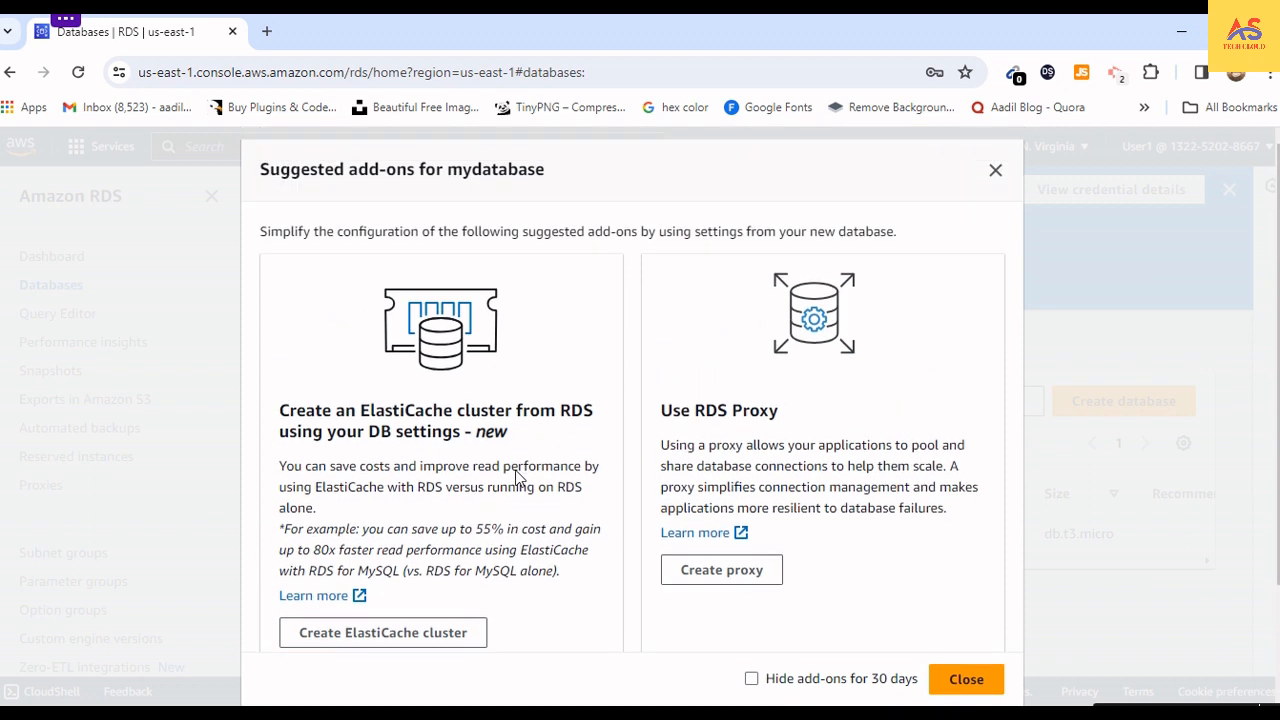
{"action": "scroll", "coordinate": [589, 457], "scroll_direction": "down", "scroll_amount": 1}
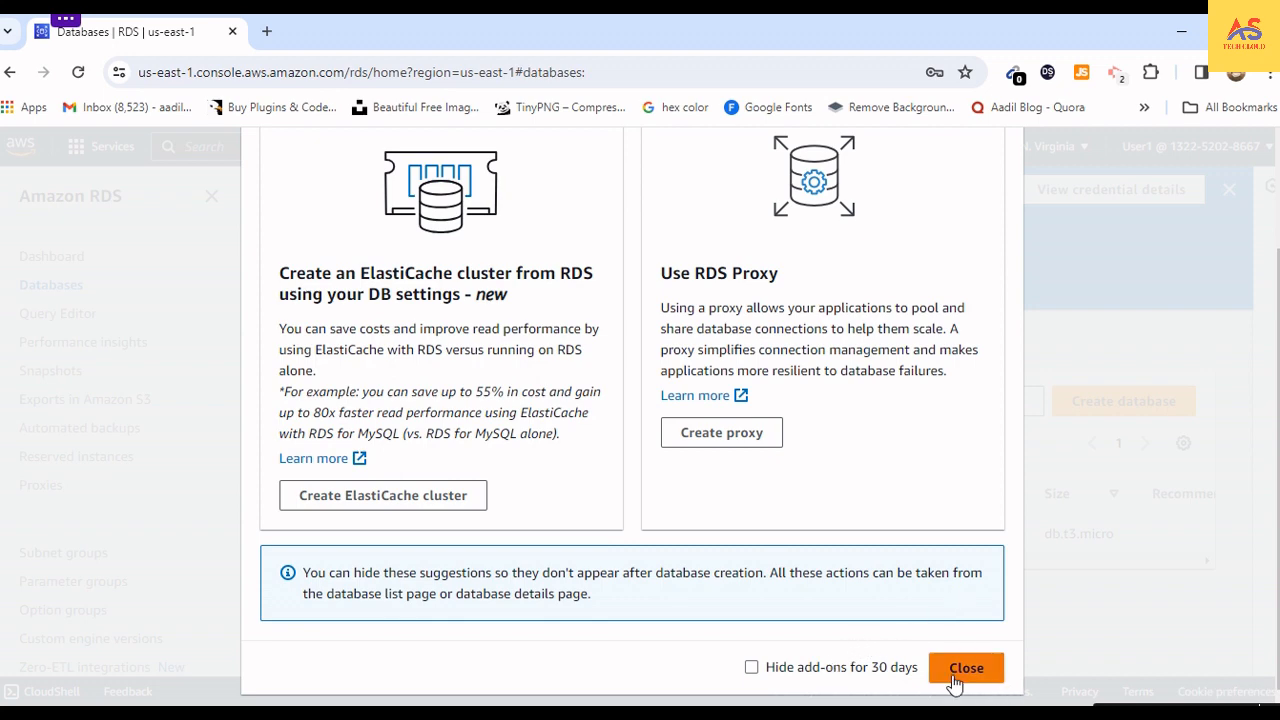
{"action": "scroll", "coordinate": [830, 470], "scroll_direction": "up", "scroll_amount": 1}
{"action": "scroll", "coordinate": [880, 580], "scroll_direction": "down", "scroll_amount": 1}
{"action": "left_click", "coordinate": [962, 668]}
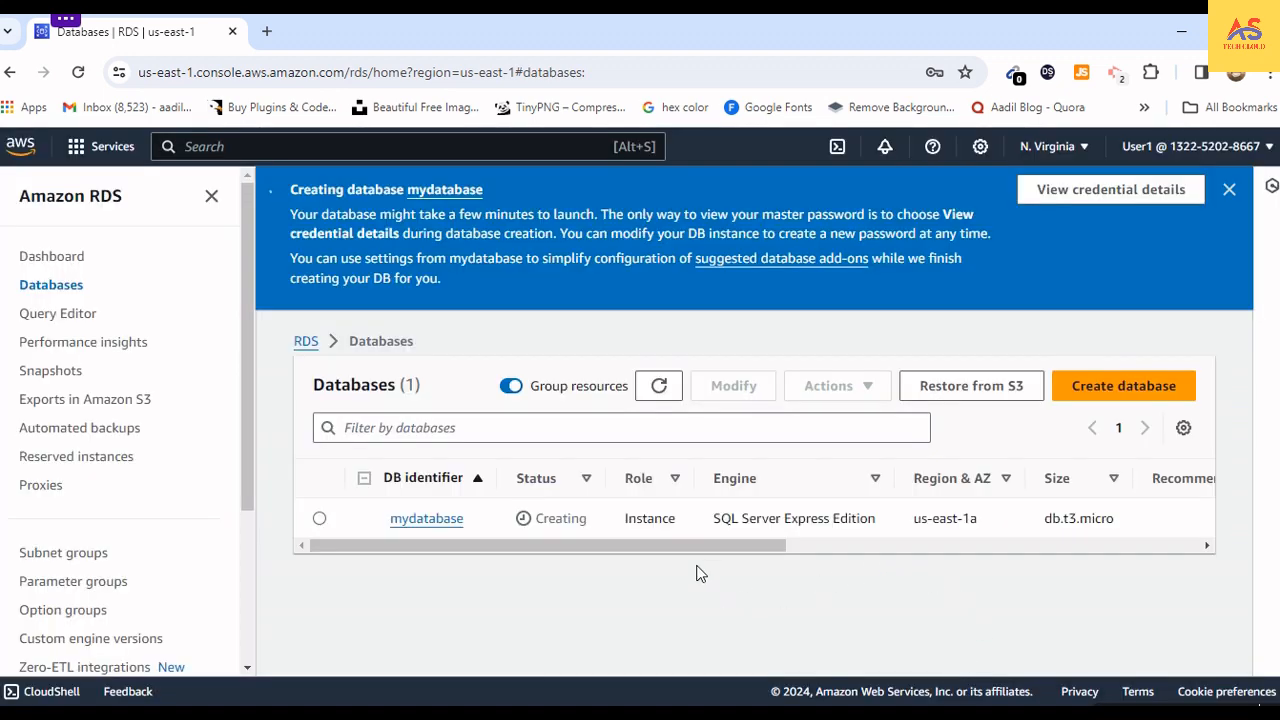
Step: Check the creation status of mydatabase in the database list and dismiss the creation notification
{"action": "left_click_drag", "start_coordinate": [683, 546], "coordinate": [418, 537]}
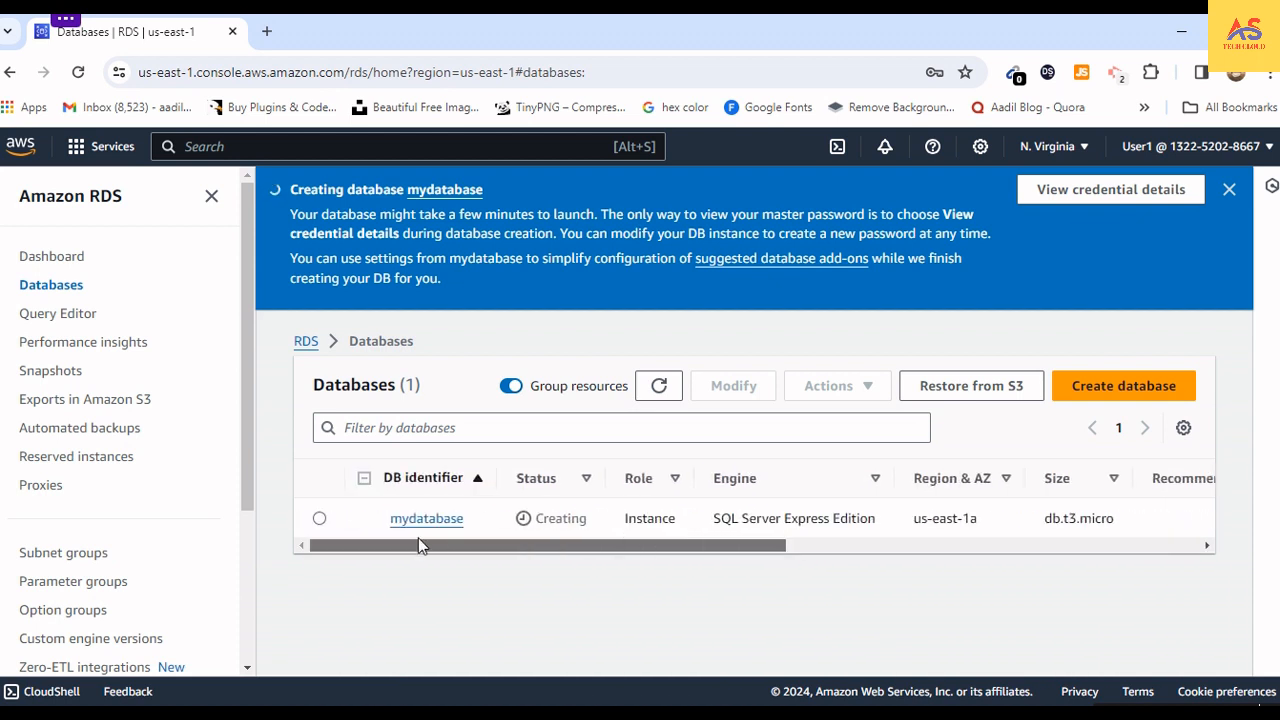
{"action": "left_click_drag", "start_coordinate": [591, 528], "coordinate": [534, 526]}
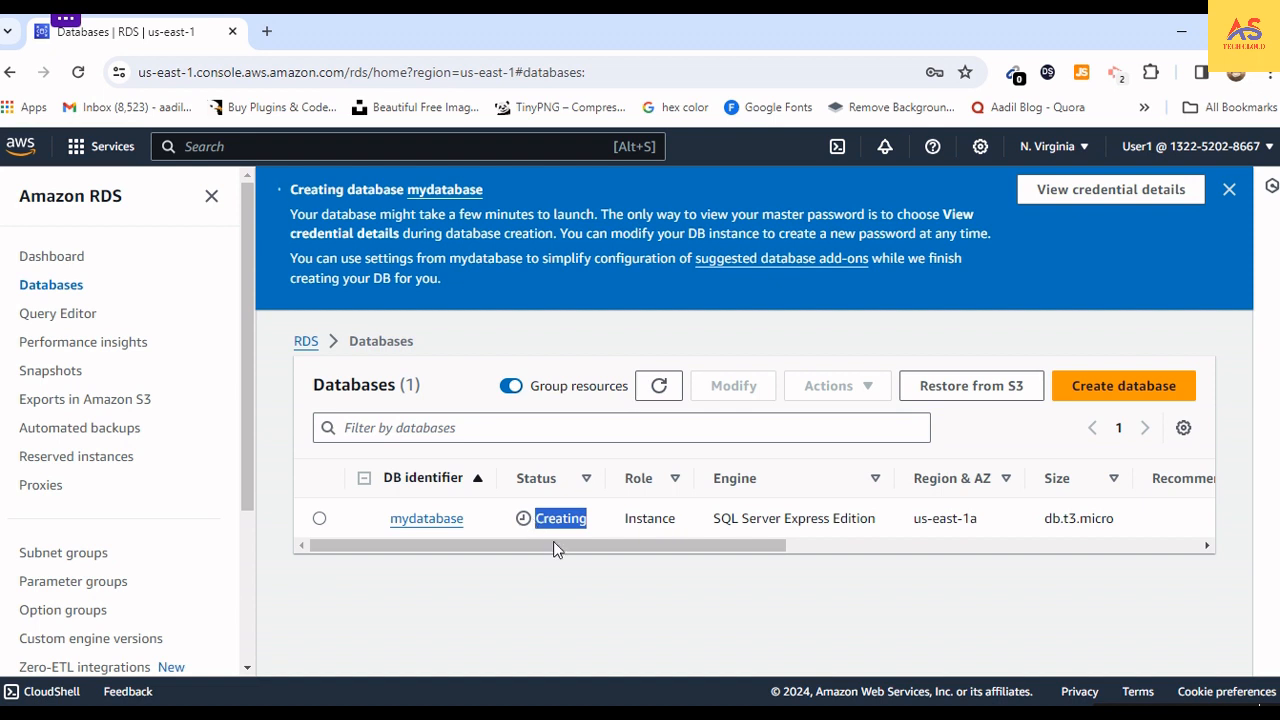
{"action": "left_click", "coordinate": [558, 597]}
{"action": "left_click", "coordinate": [1229, 190]}
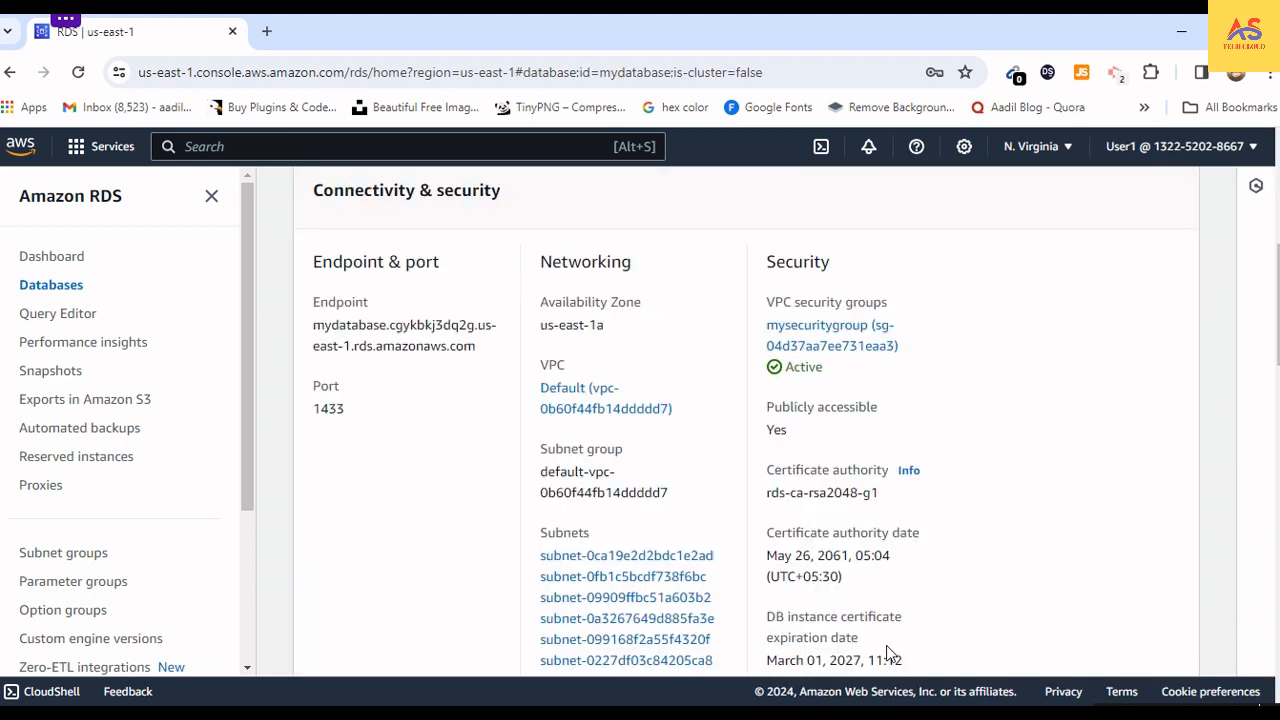
Step: Return to the list of databases, check the status of mydatabase, and dismiss the notification about it
{"action": "left_click", "coordinate": [72, 290]}
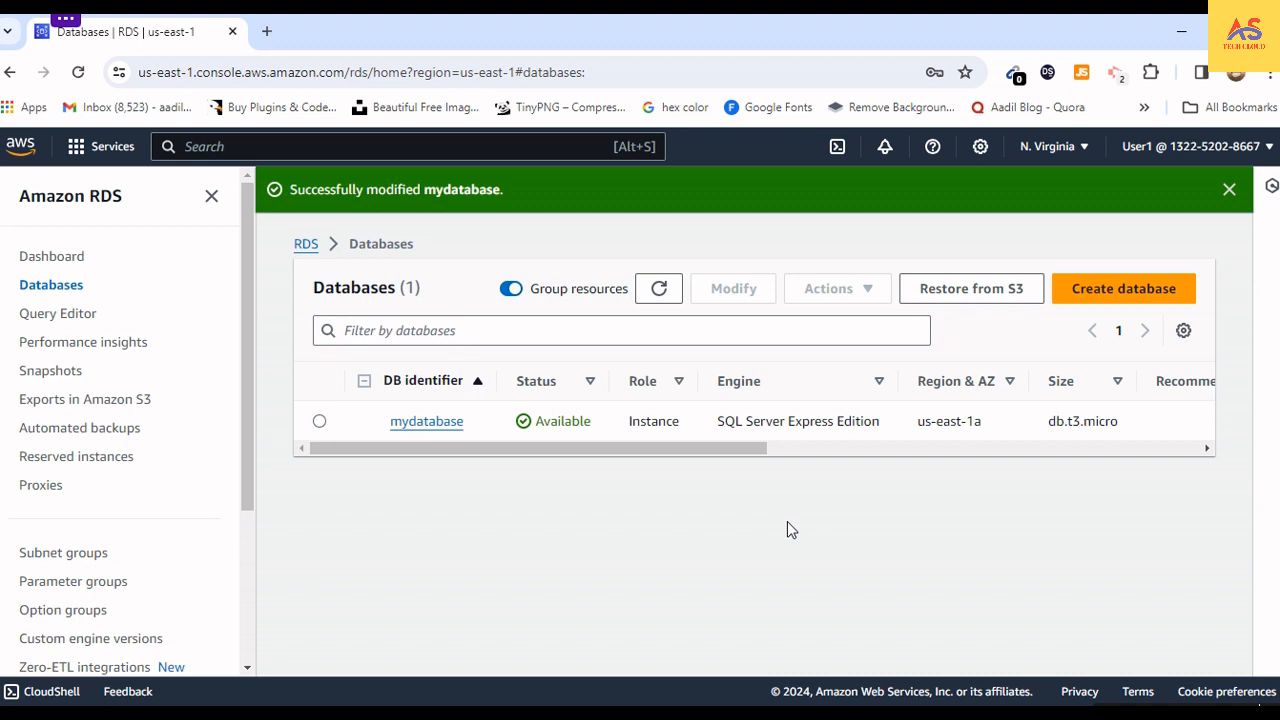
{"action": "left_click_drag", "start_coordinate": [434, 457], "coordinate": [400, 449]}
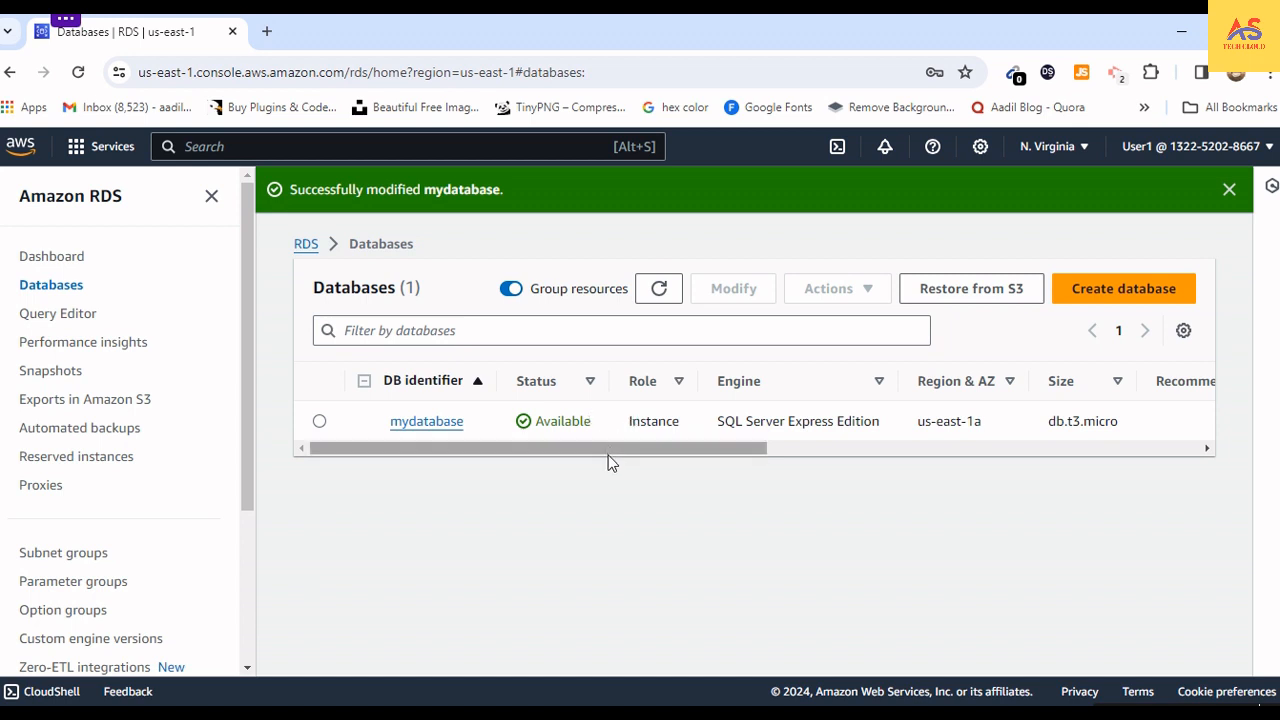
{"action": "left_click_drag", "start_coordinate": [634, 451], "coordinate": [571, 449]}
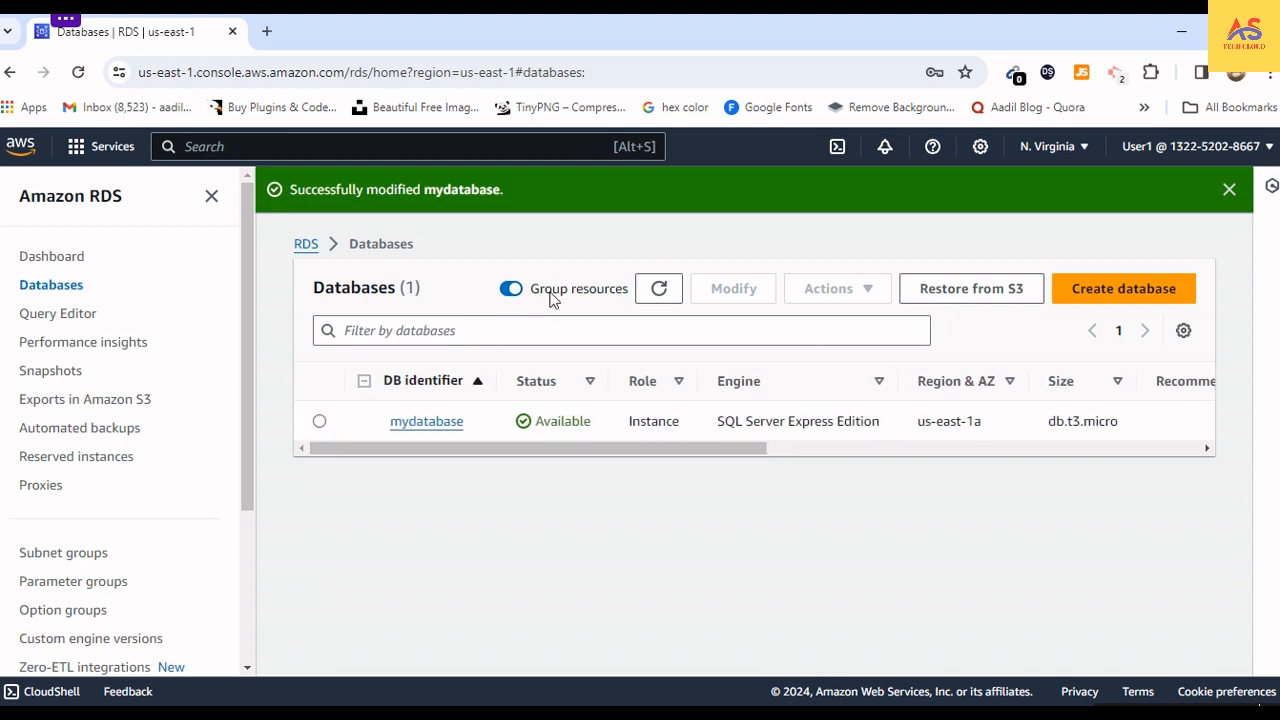
{"action": "left_click", "coordinate": [1228, 194]}
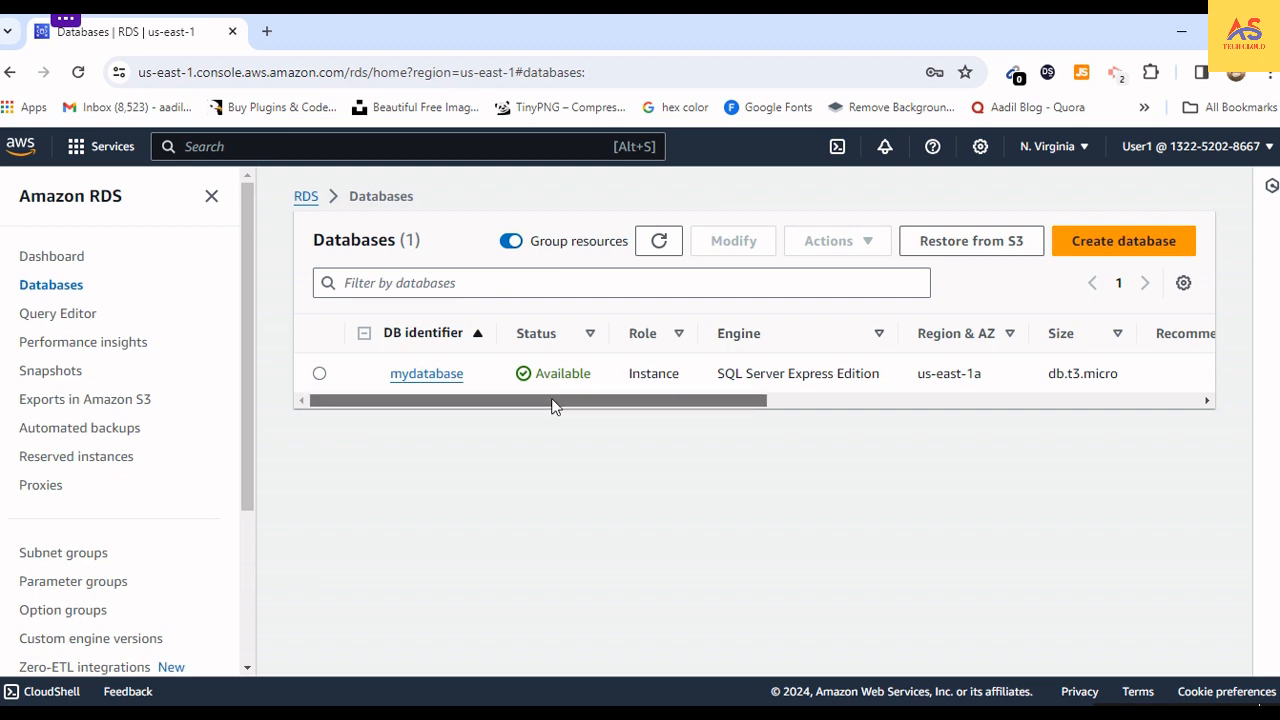
Step: Open the details of mydatabase and examine its endpoint, port, networking and security information
{"action": "left_click_drag", "start_coordinate": [552, 400], "coordinate": [387, 380]}
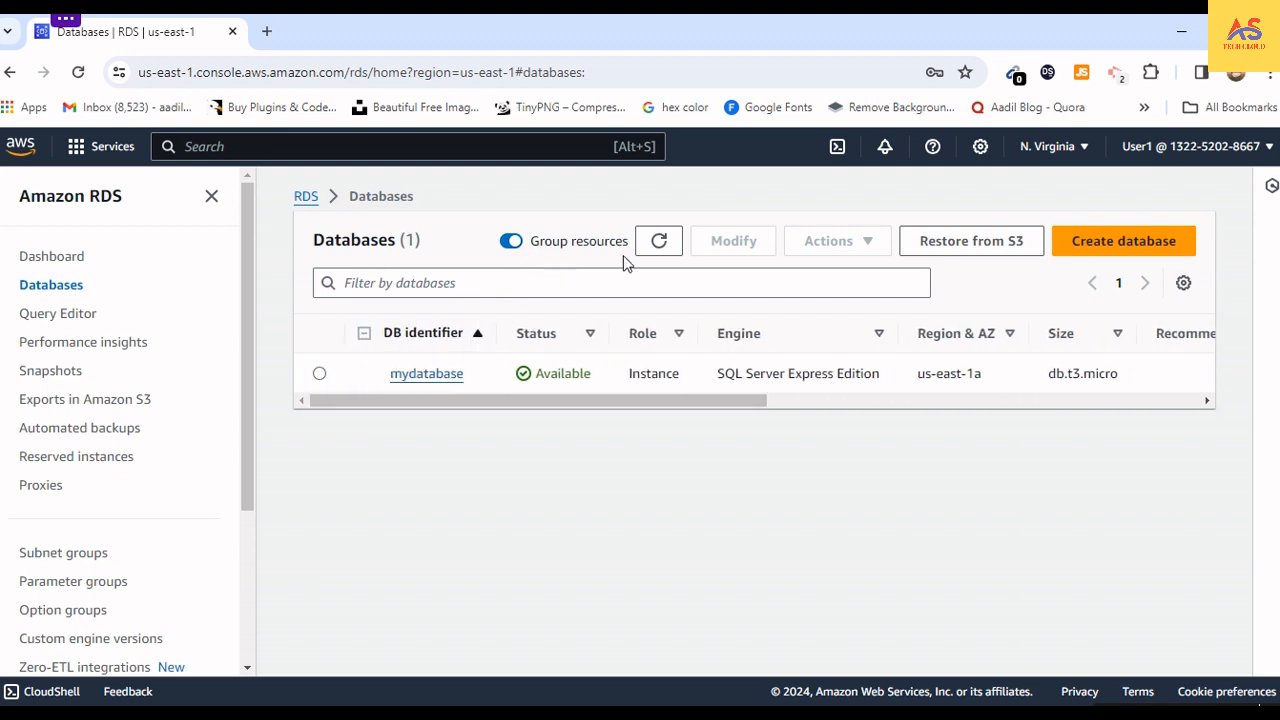
{"action": "mouse_move", "coordinate": [537, 400]}
{"action": "left_mouse_down"}
{"action": "mouse_move", "coordinate": [969, 420]}
{"action": "mouse_move", "coordinate": [535, 420]}
{"action": "left_mouse_up"}
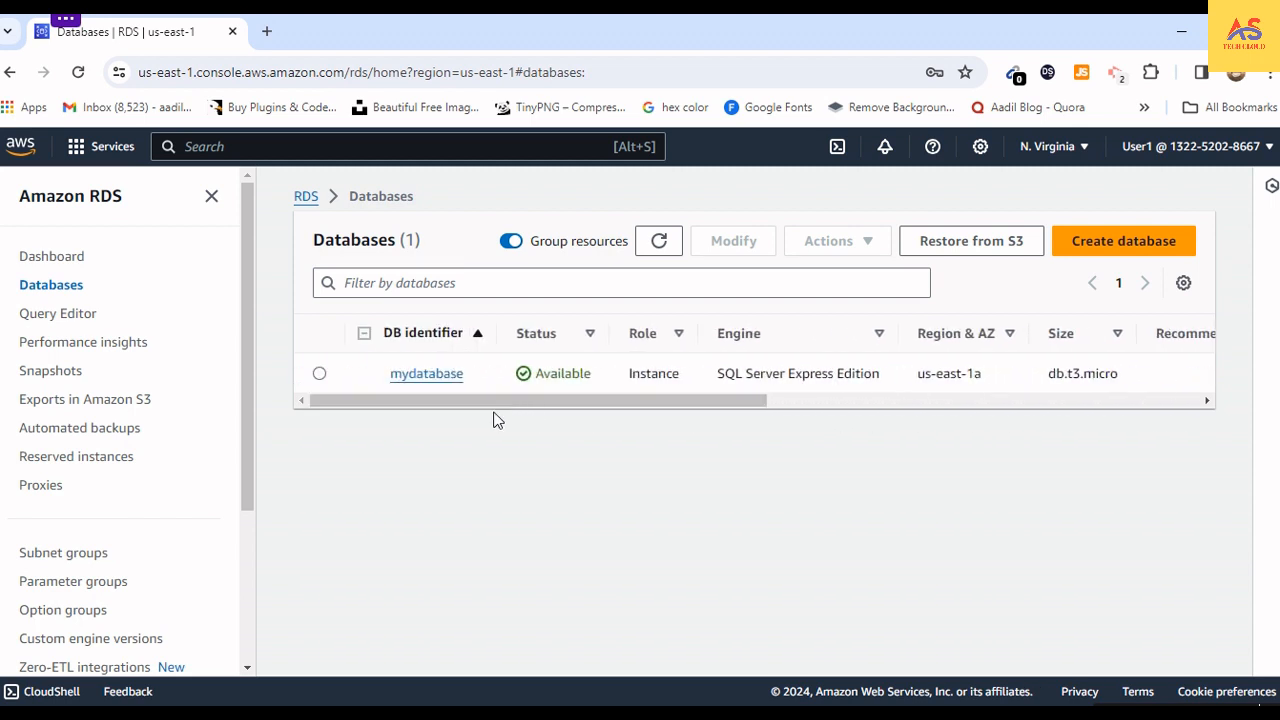
{"action": "left_click", "coordinate": [426, 376]}
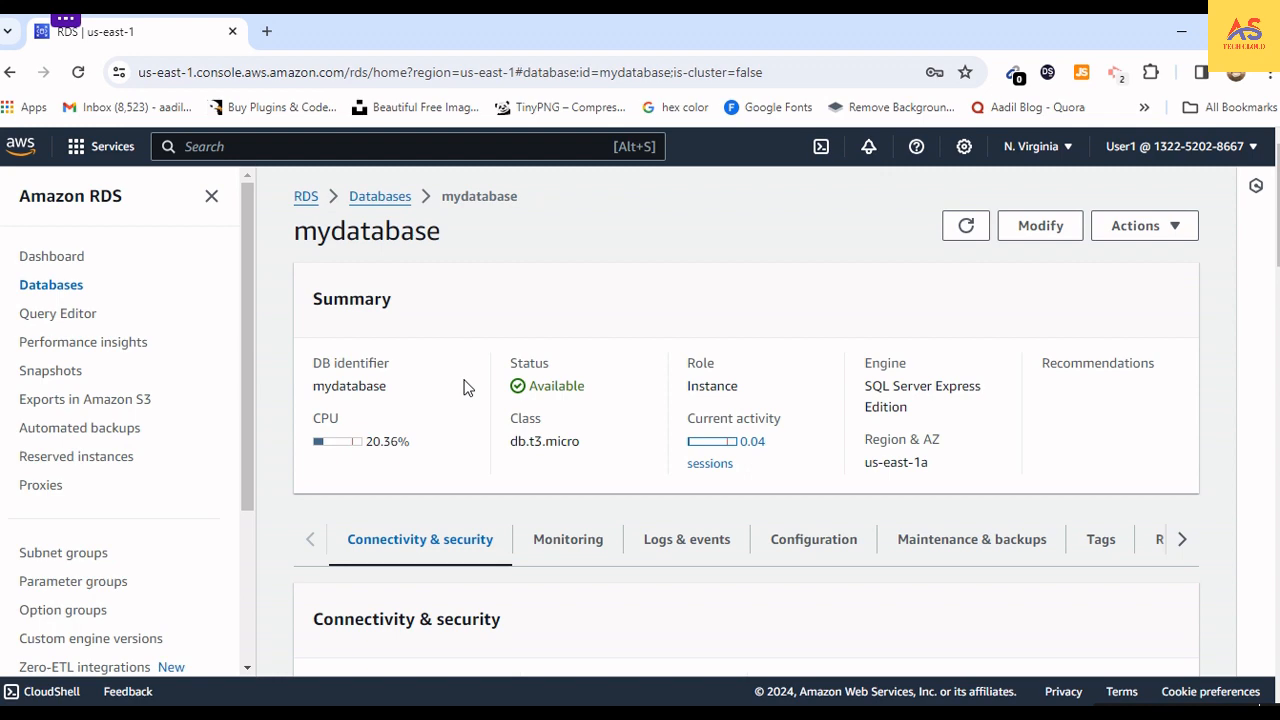
{"action": "scroll", "coordinate": [463, 387], "scroll_direction": "down", "scroll_amount": 4}
{"action": "scroll", "coordinate": [500, 383], "scroll_direction": "down", "scroll_amount": 2}
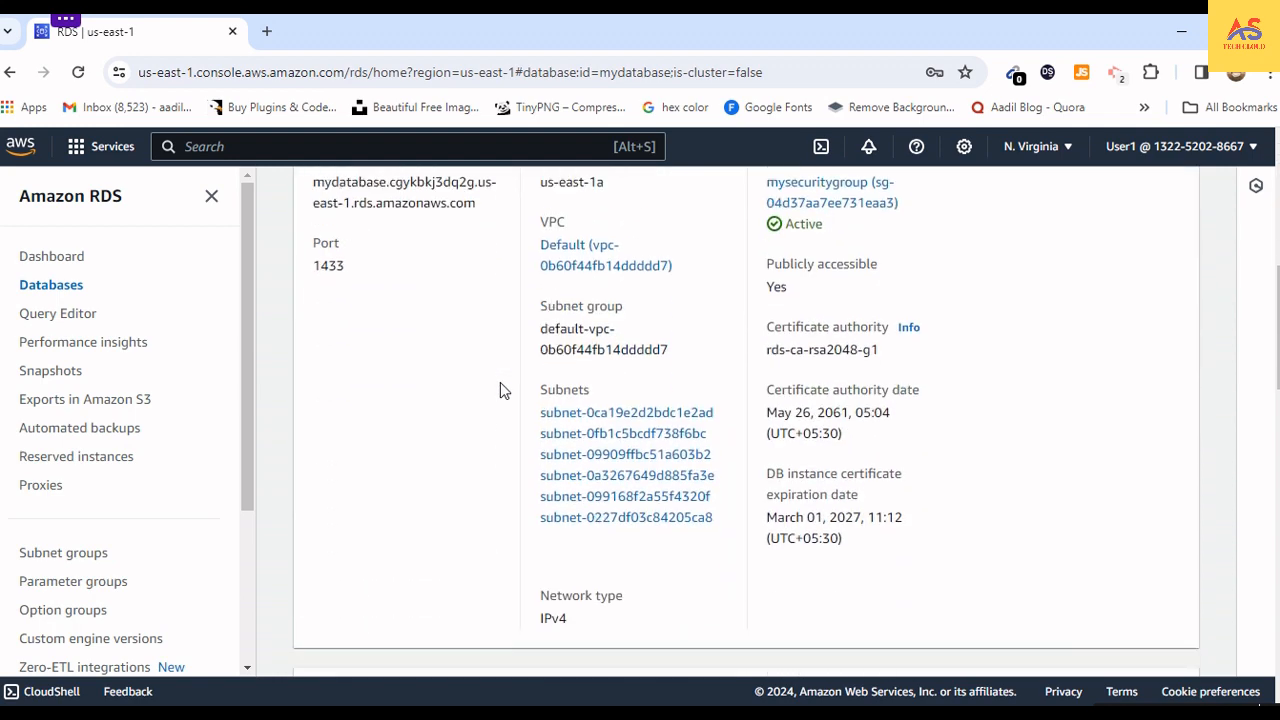
{"action": "scroll", "coordinate": [500, 383], "scroll_direction": "down", "scroll_amount": 2}
{"action": "scroll", "coordinate": [500, 383], "scroll_direction": "up", "scroll_amount": 3}
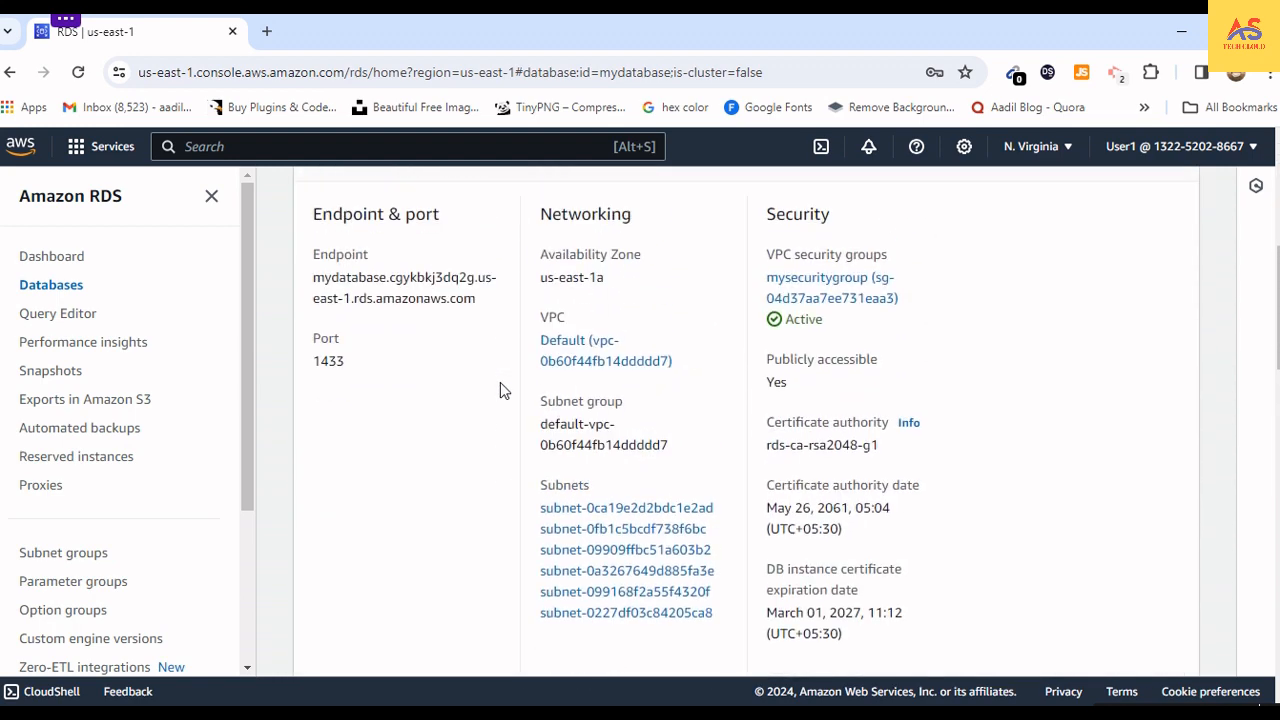
Step: Review the CloudWatch monitoring section of mydatabase and its logs and events
{"action": "scroll", "coordinate": [500, 382], "scroll_direction": "up", "scroll_amount": 3}
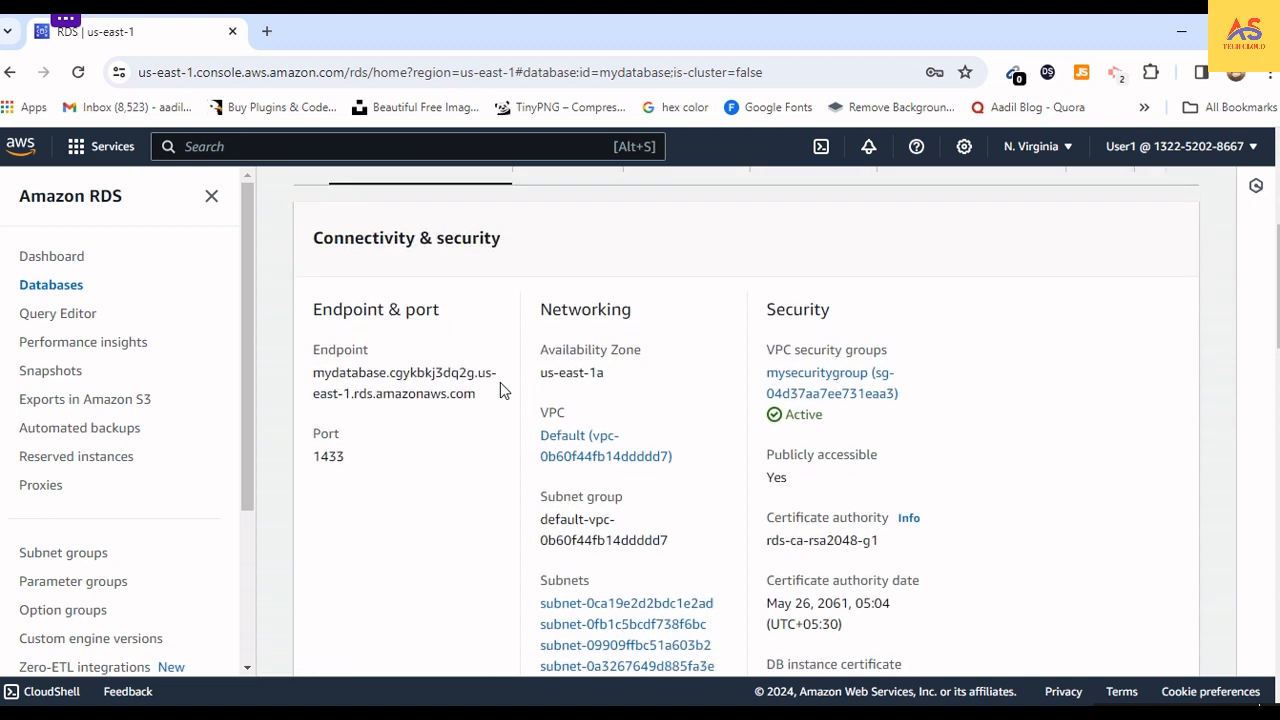
{"action": "scroll", "coordinate": [503, 390], "scroll_direction": "up", "scroll_amount": 2}
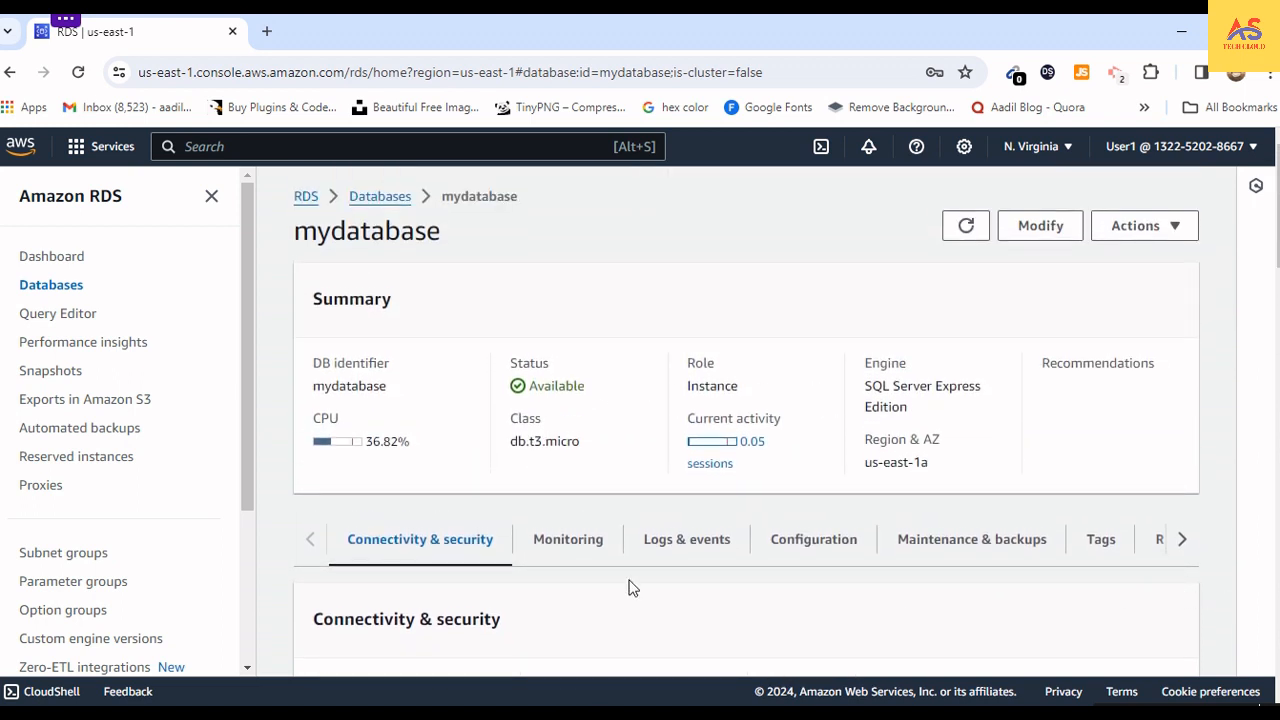
{"action": "left_click", "coordinate": [570, 543]}
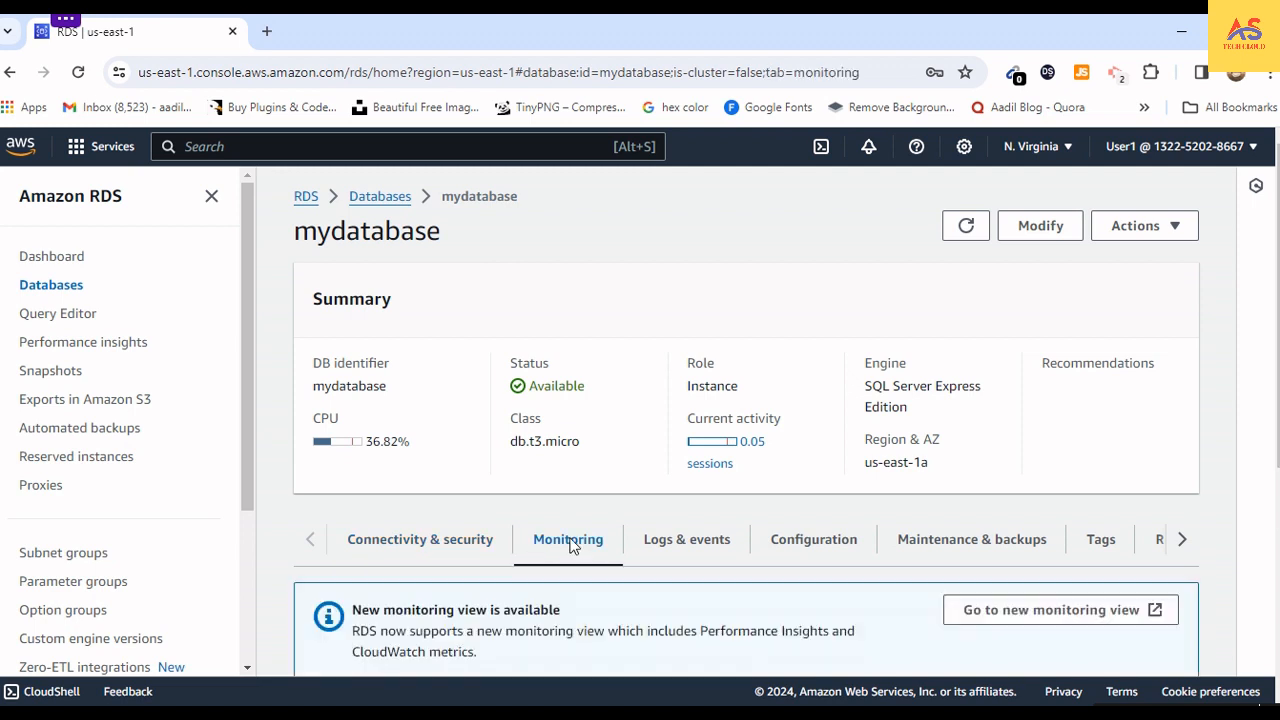
{"action": "scroll", "coordinate": [571, 546], "scroll_direction": "down", "scroll_amount": 3}
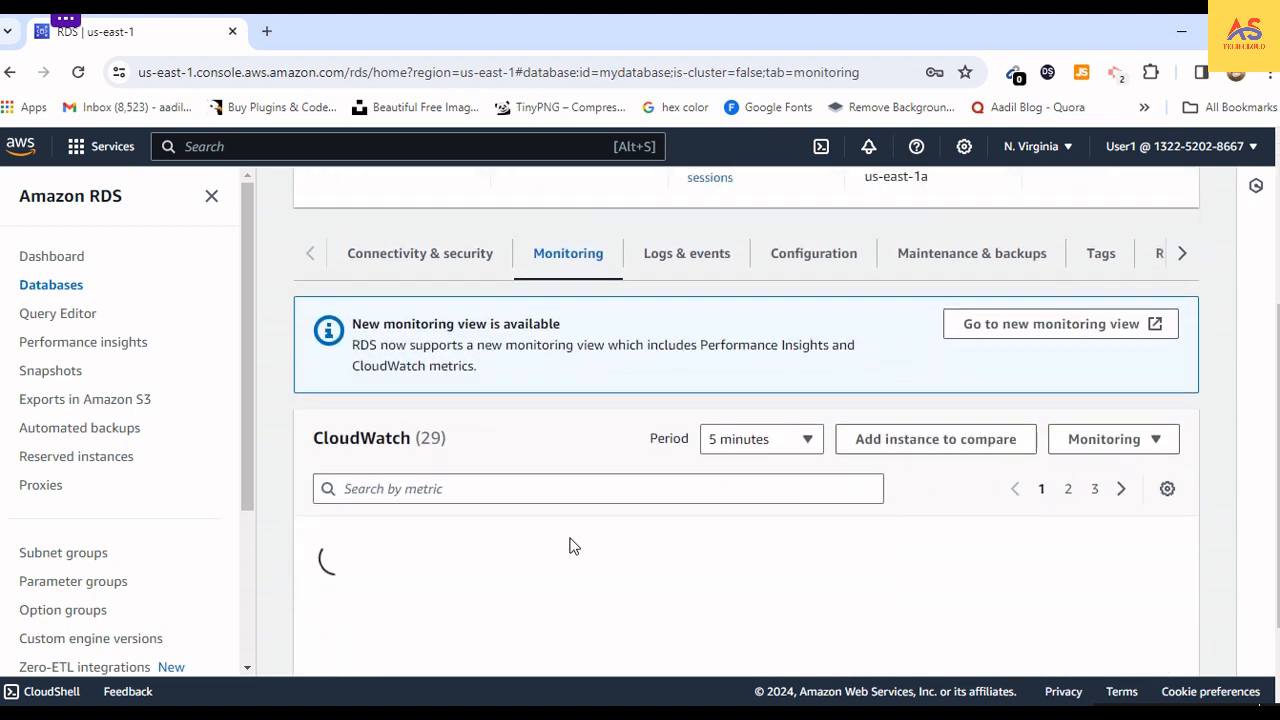
{"action": "scroll", "coordinate": [571, 538], "scroll_direction": "down", "scroll_amount": 1}
{"action": "scroll", "coordinate": [577, 528], "scroll_direction": "up", "scroll_amount": 1}
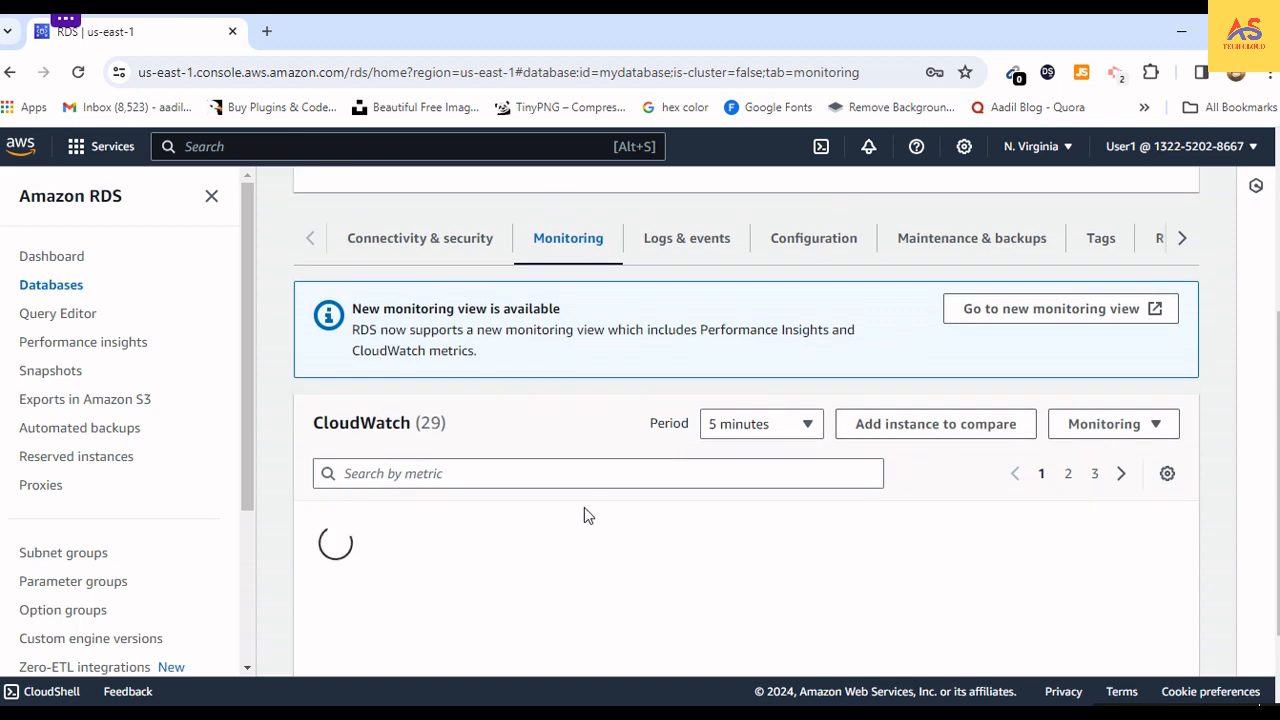
{"action": "scroll", "coordinate": [644, 302], "scroll_direction": "down", "scroll_amount": 1}
{"action": "scroll", "coordinate": [679, 385], "scroll_direction": "up", "scroll_amount": 2}
{"action": "scroll", "coordinate": [679, 392], "scroll_direction": "up", "scroll_amount": 1}
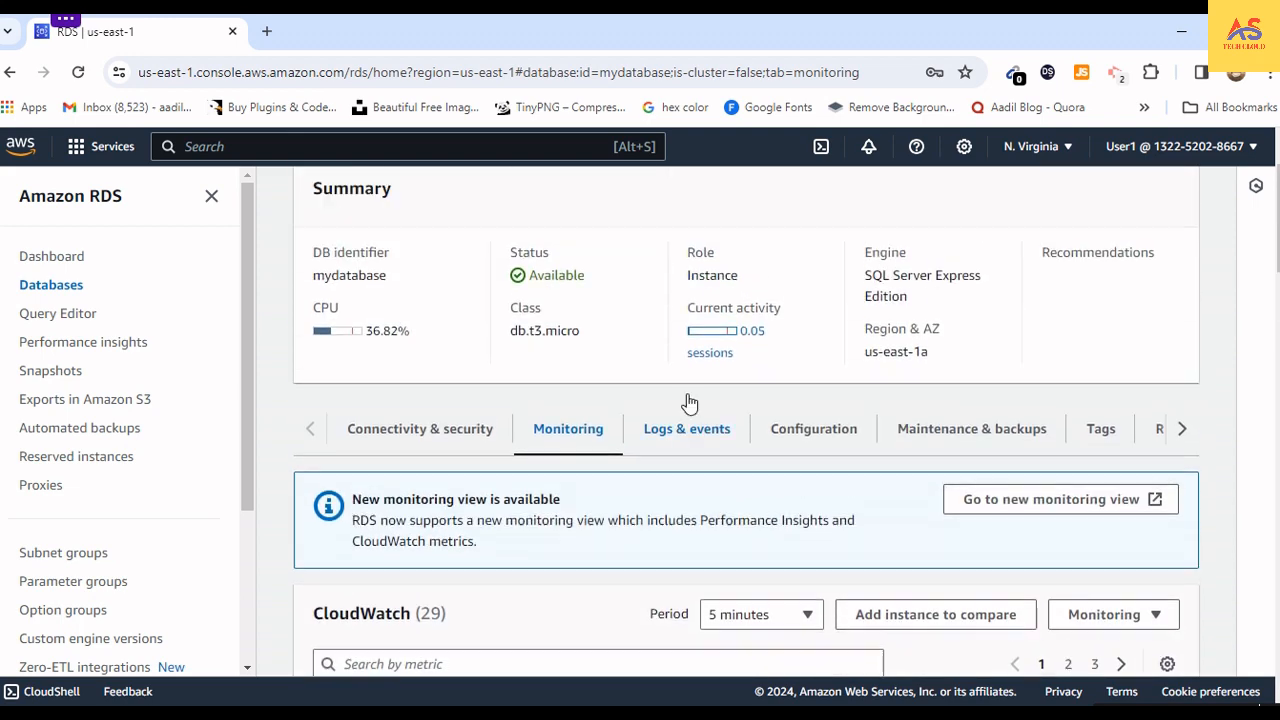
{"action": "left_click", "coordinate": [745, 440]}
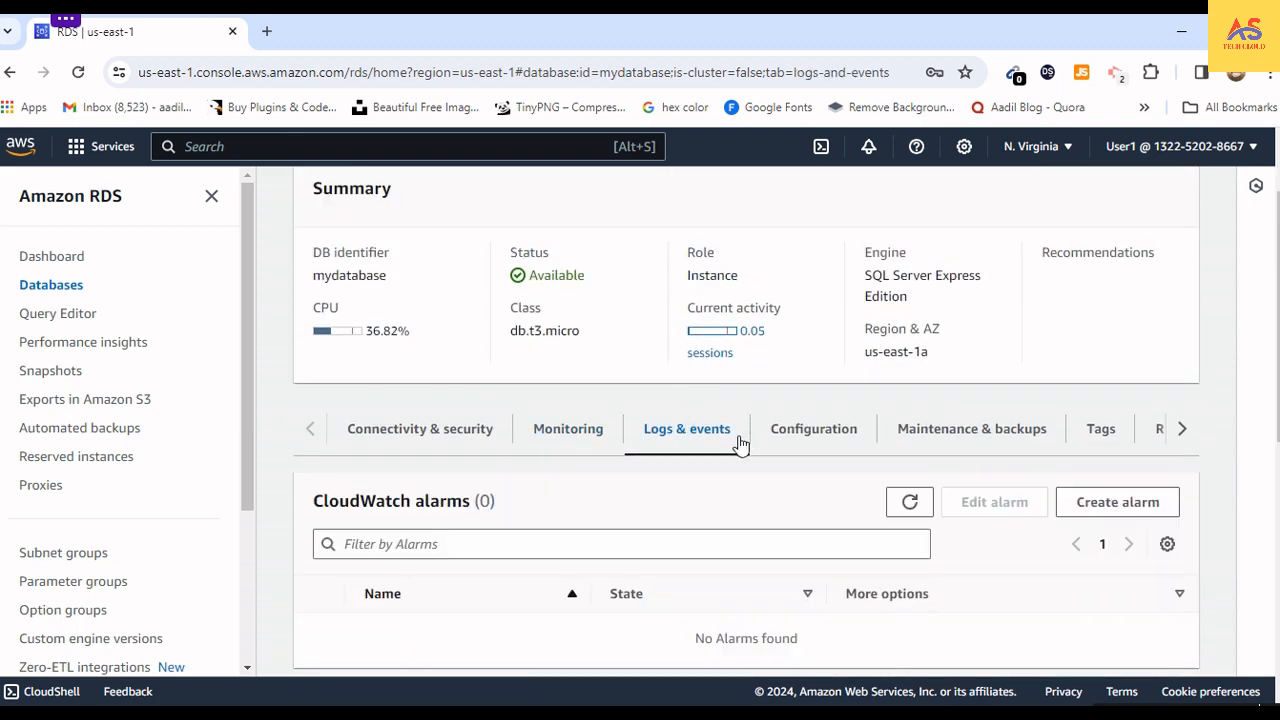
Step: Examine the configuration details of mydatabase, including its instance class, storage, availability, resource and parameter group settings
{"action": "left_click", "coordinate": [820, 443]}
{"action": "scroll", "coordinate": [849, 447], "scroll_direction": "down", "scroll_amount": 3}
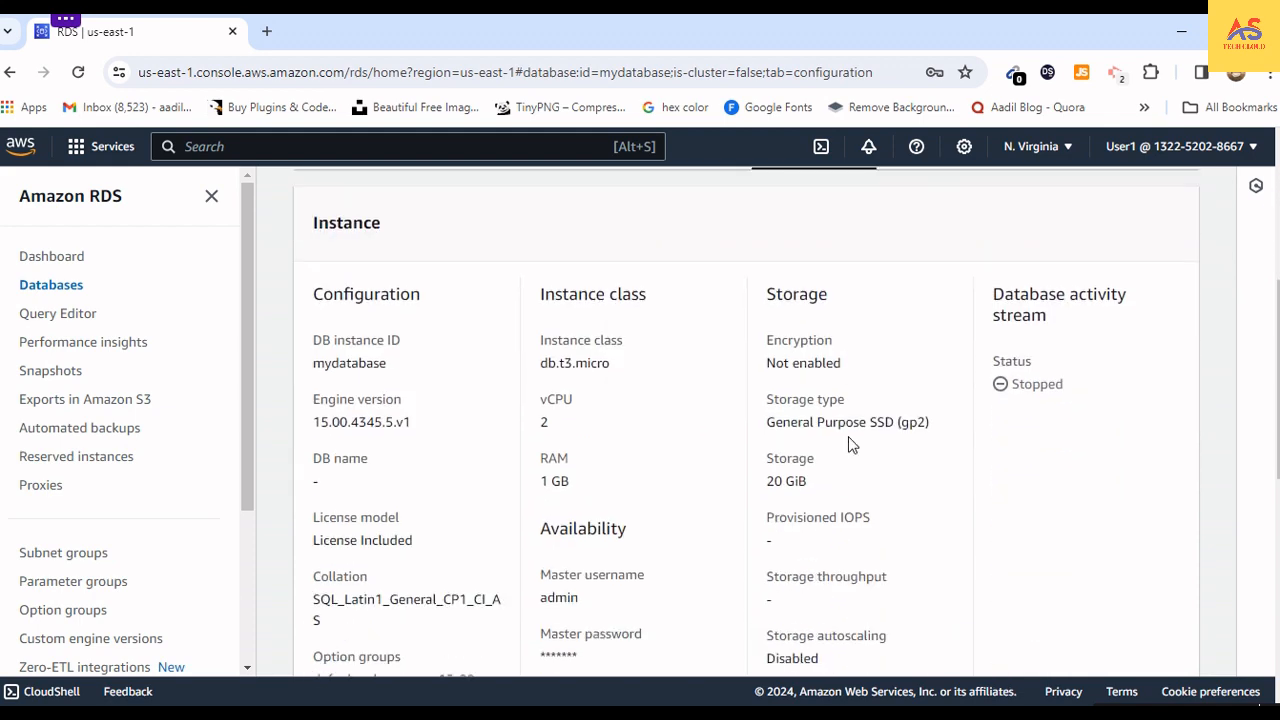
{"action": "scroll", "coordinate": [850, 442], "scroll_direction": "down", "scroll_amount": 2}
{"action": "scroll", "coordinate": [850, 440], "scroll_direction": "down", "scroll_amount": 2}
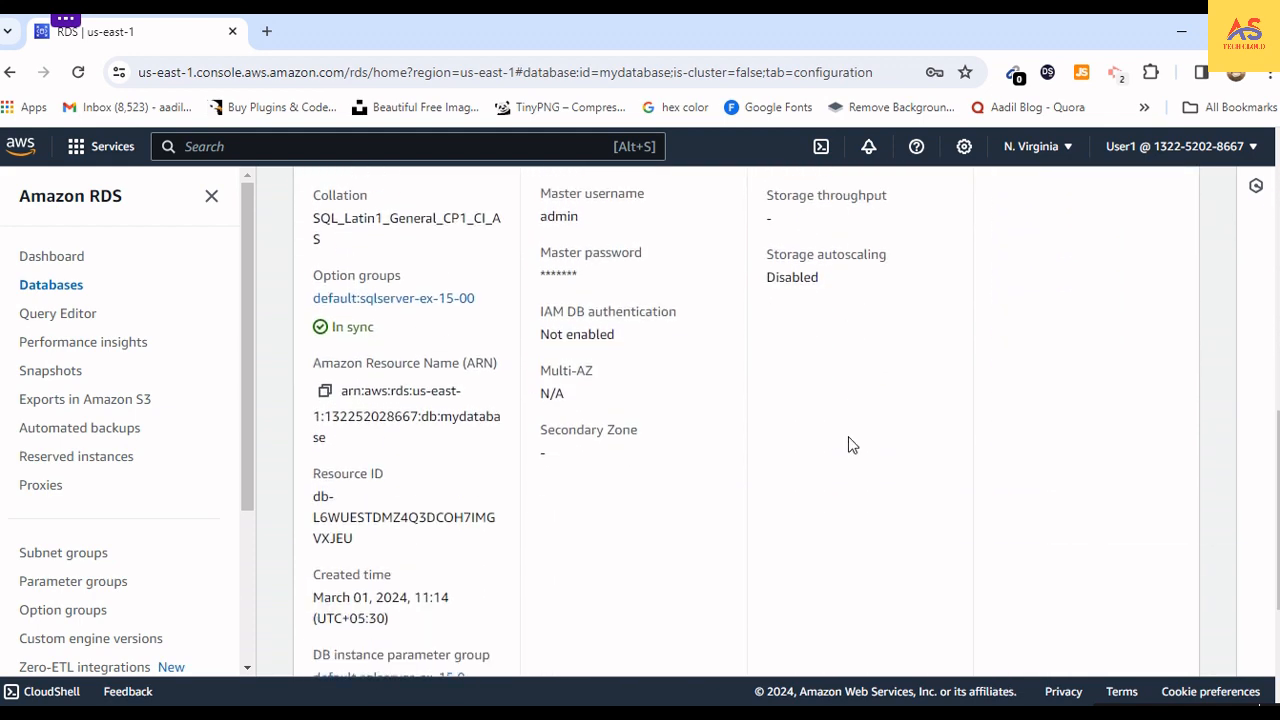
{"action": "scroll", "coordinate": [849, 446], "scroll_direction": "down", "scroll_amount": 3}
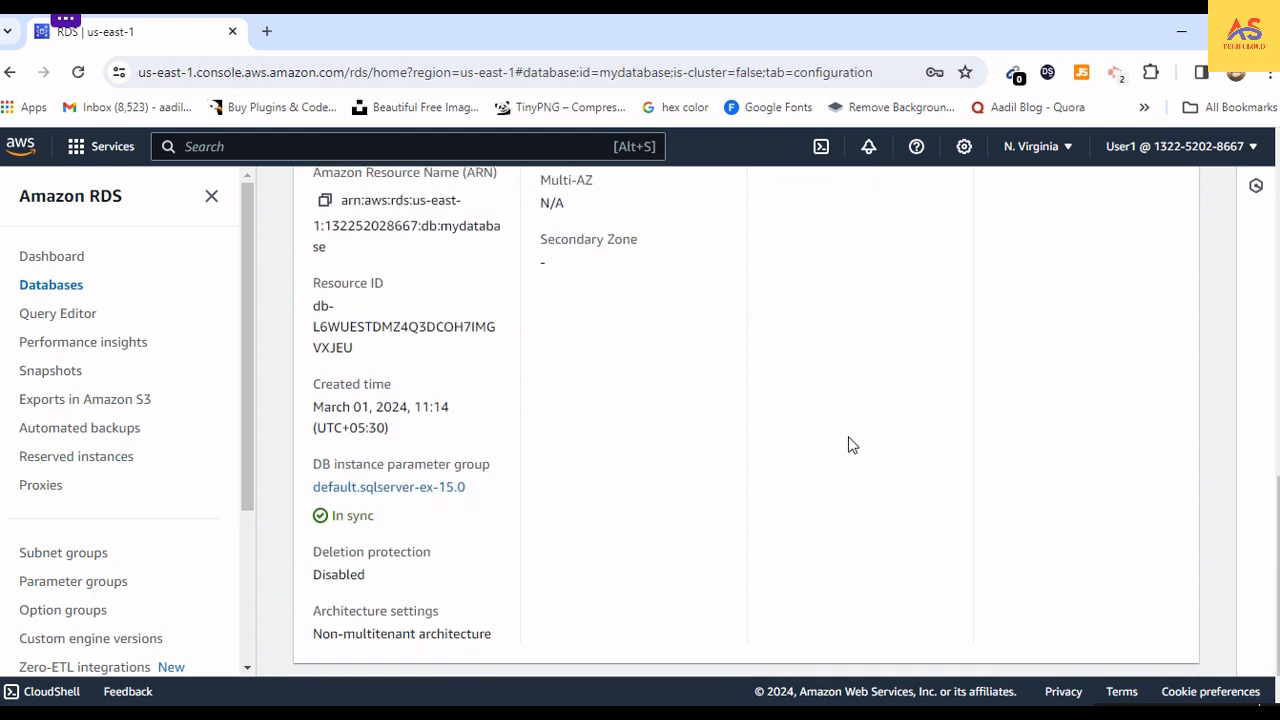
{"action": "scroll", "coordinate": [849, 445], "scroll_direction": "up", "scroll_amount": 6}
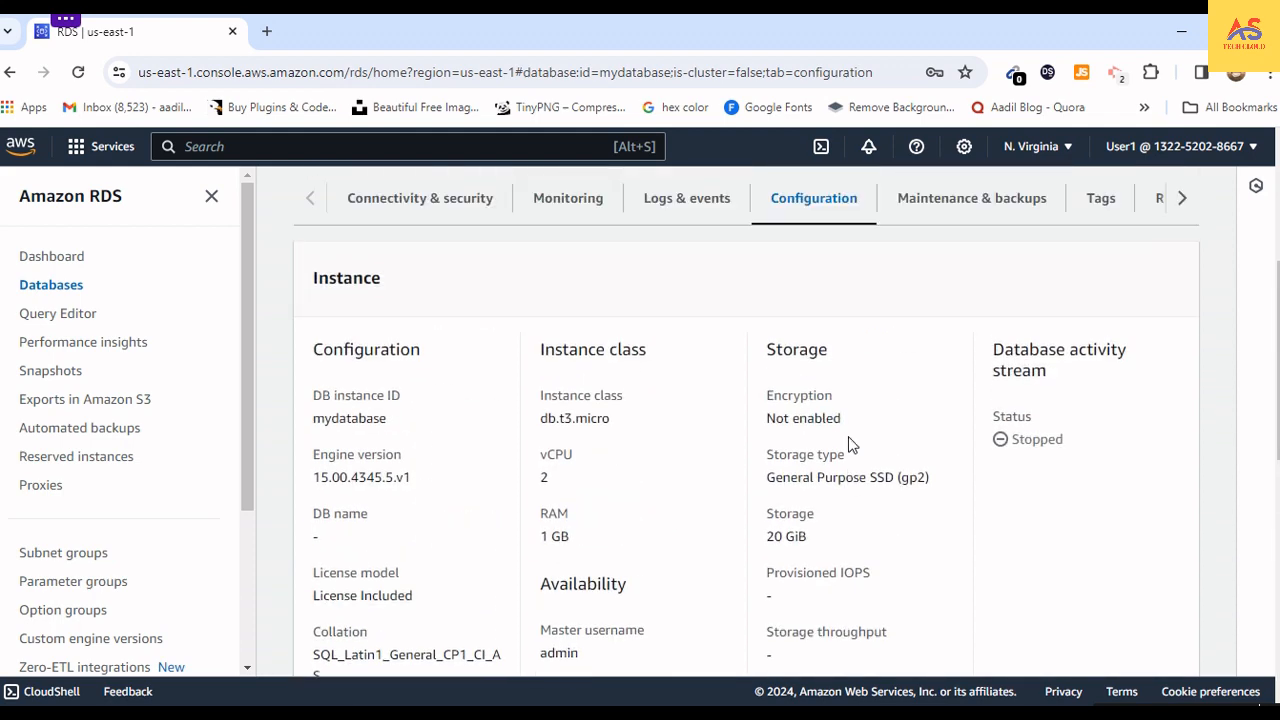
{"action": "scroll", "coordinate": [849, 445], "scroll_direction": "down", "scroll_amount": 3}
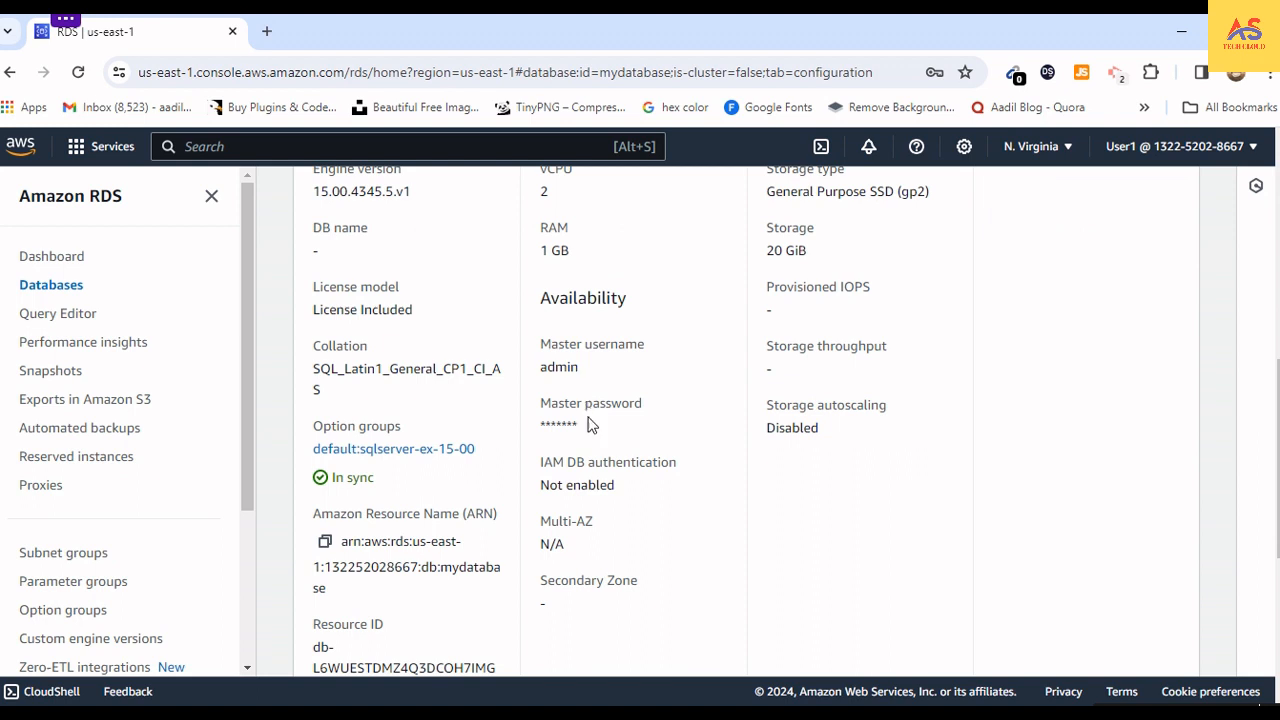
Step: Highlight the masked master password in the availability details of mydatabase
{"action": "double_click", "coordinate": [552, 424]}
{"action": "left_click", "coordinate": [623, 441]}
{"action": "scroll", "coordinate": [655, 414], "scroll_direction": "down", "scroll_amount": 1}
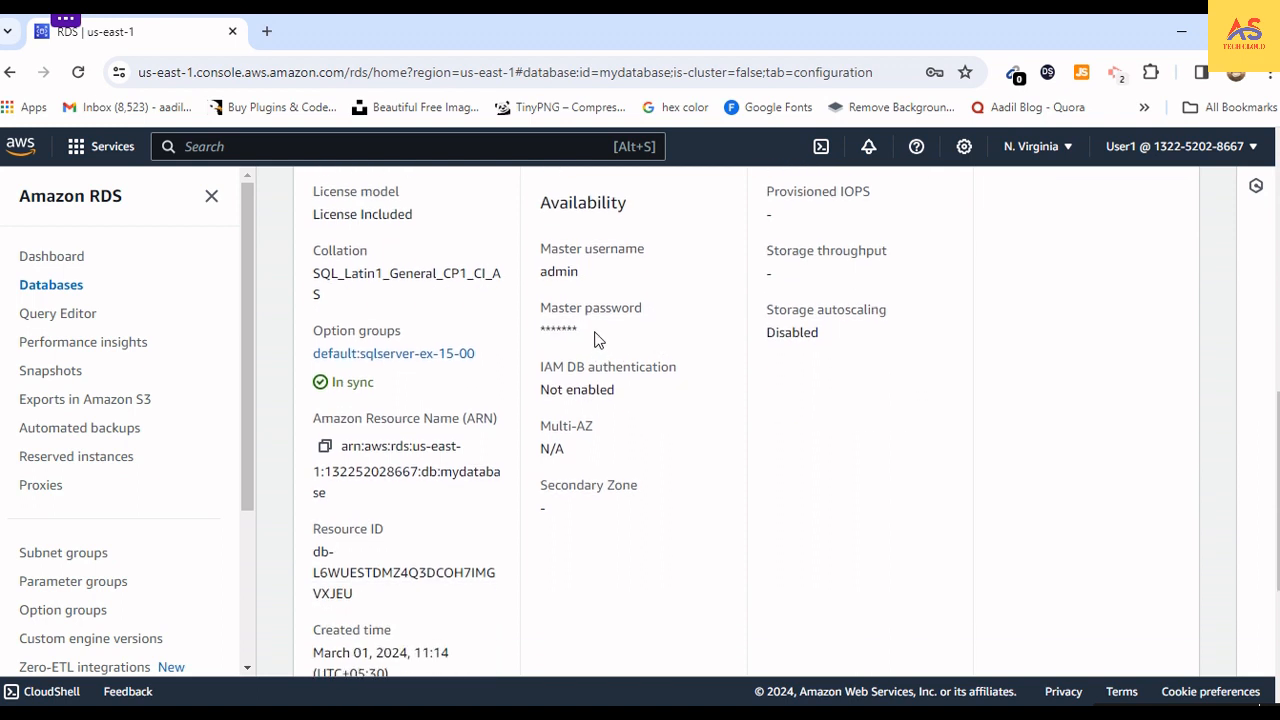
{"action": "left_click_drag", "start_coordinate": [594, 332], "coordinate": [536, 328]}
{"action": "scroll", "coordinate": [627, 351], "scroll_direction": "up", "scroll_amount": 4}
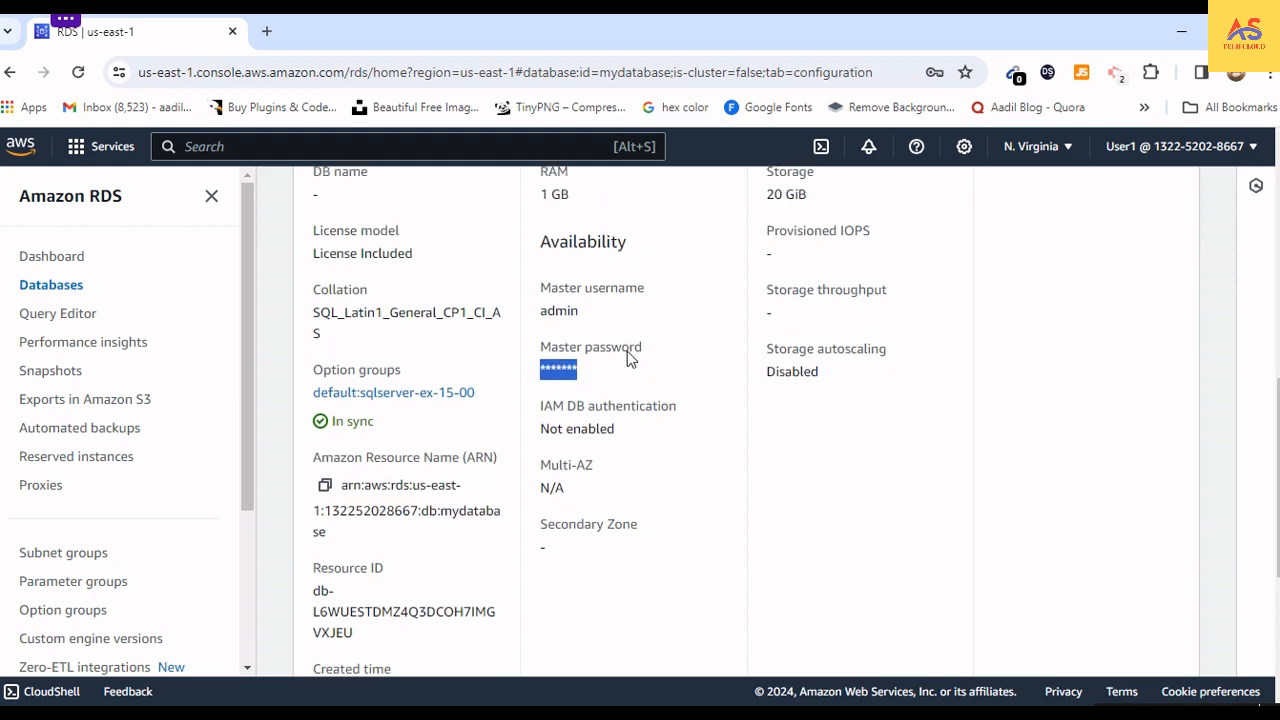
{"action": "scroll", "coordinate": [804, 385], "scroll_direction": "up", "scroll_amount": 2}
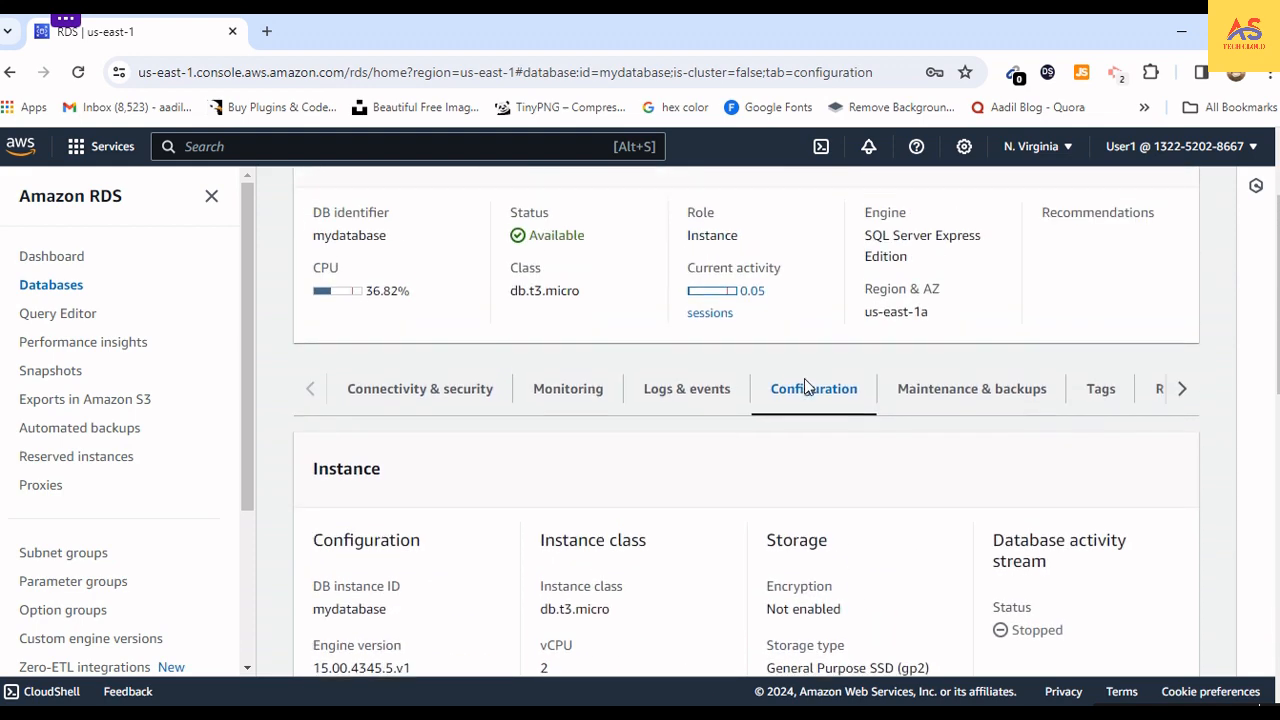
Step: Review the maintenance and backup settings of mydatabase
{"action": "left_click", "coordinate": [972, 412]}
{"action": "scroll", "coordinate": [970, 420], "scroll_direction": "down", "scroll_amount": 3}
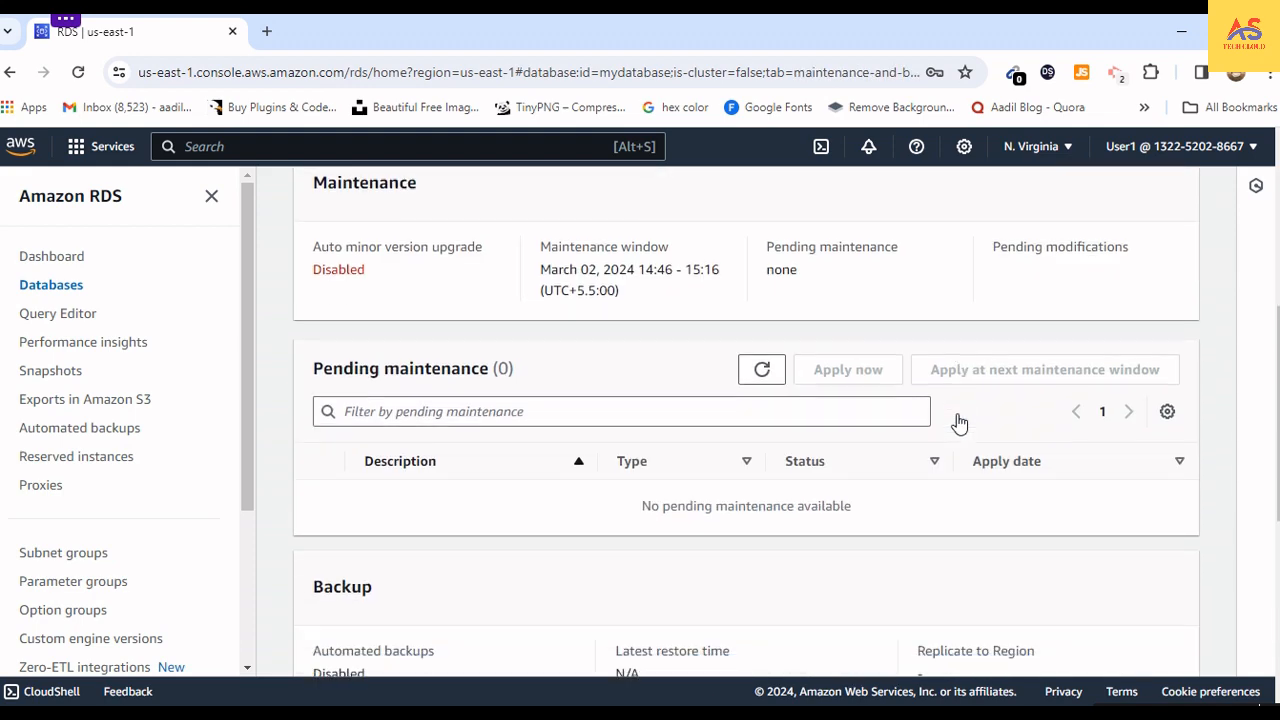
{"action": "scroll", "coordinate": [957, 418], "scroll_direction": "up", "scroll_amount": 2}
{"action": "scroll", "coordinate": [957, 418], "scroll_direction": "down", "scroll_amount": 2}
{"action": "scroll", "coordinate": [1057, 418], "scroll_direction": "up", "scroll_amount": 2}
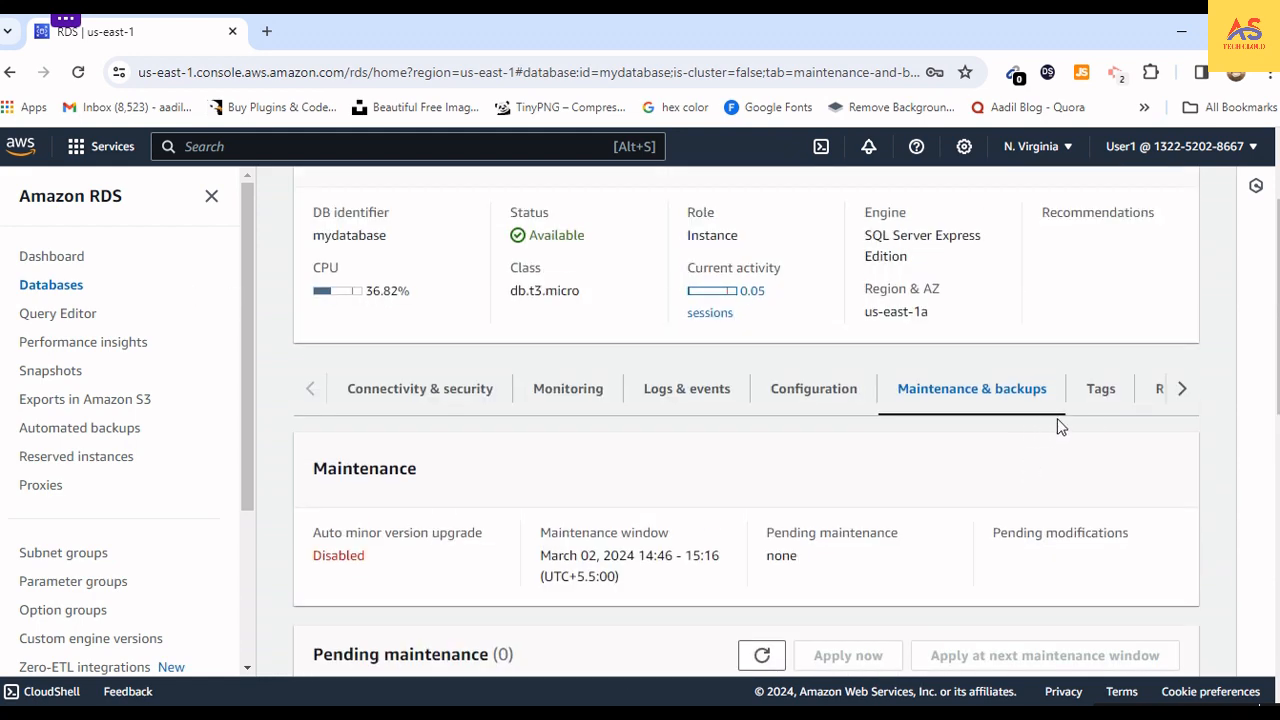
Step: Check the tags of mydatabase and its active recommendations
{"action": "left_click", "coordinate": [1104, 398]}
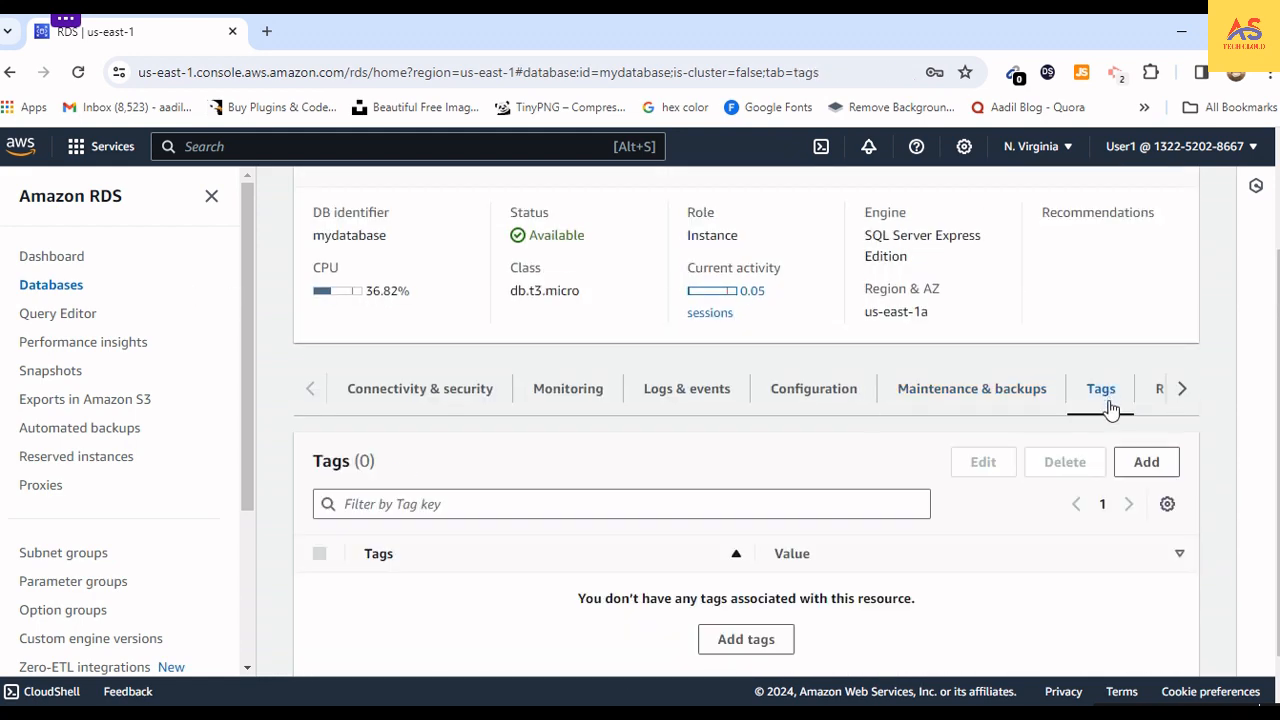
{"action": "left_click", "coordinate": [1184, 390]}
{"action": "left_click", "coordinate": [1087, 392]}
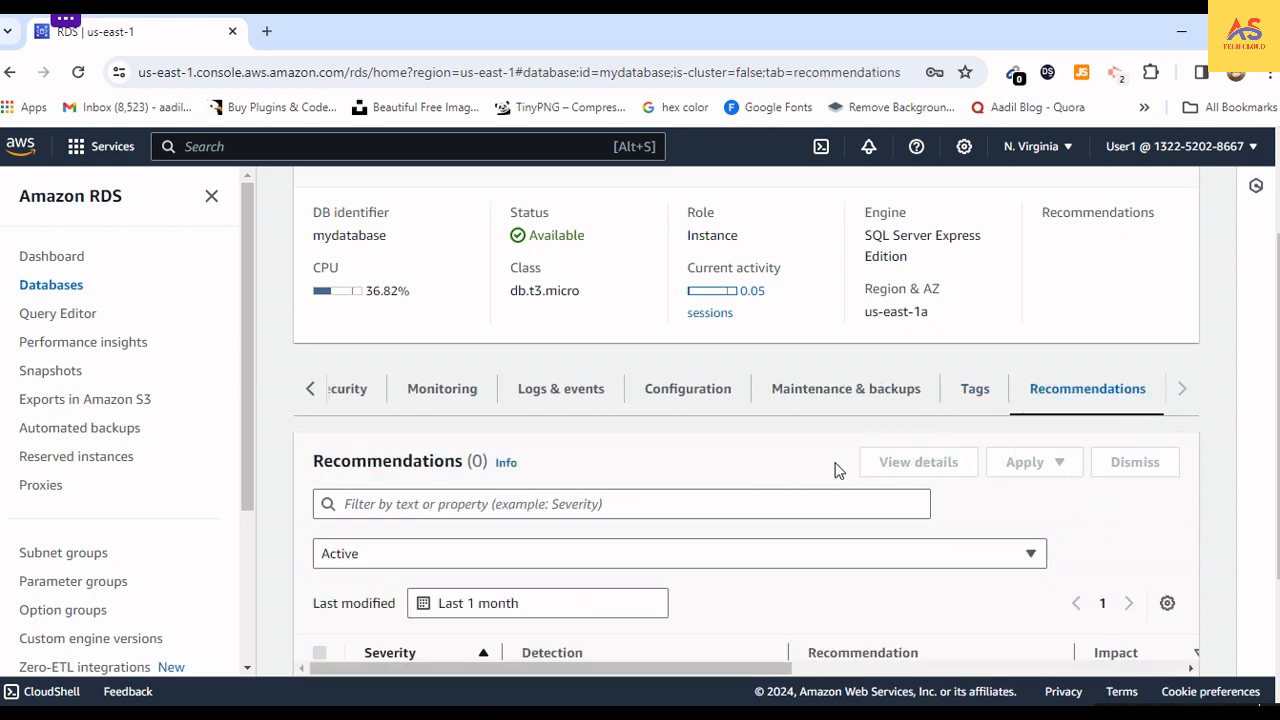
{"action": "scroll", "coordinate": [837, 468], "scroll_direction": "down", "scroll_amount": 2}
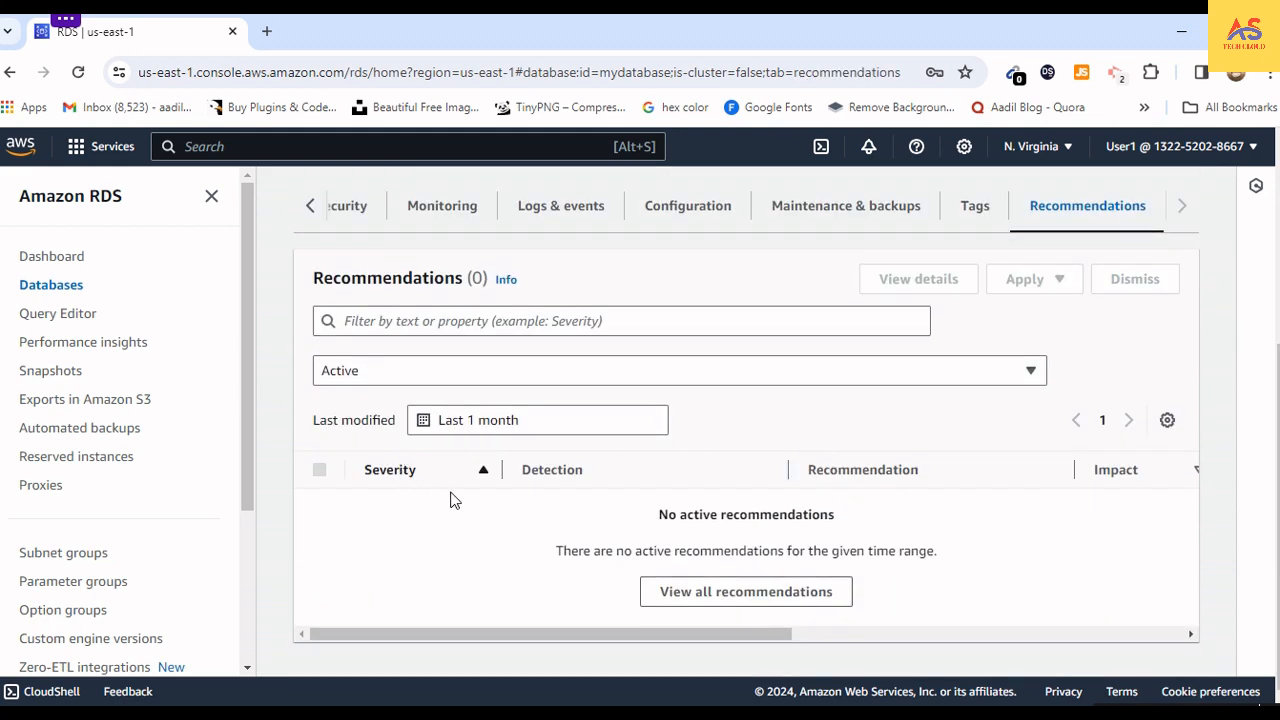
{"action": "scroll", "coordinate": [450, 498], "scroll_direction": "up", "scroll_amount": 3}
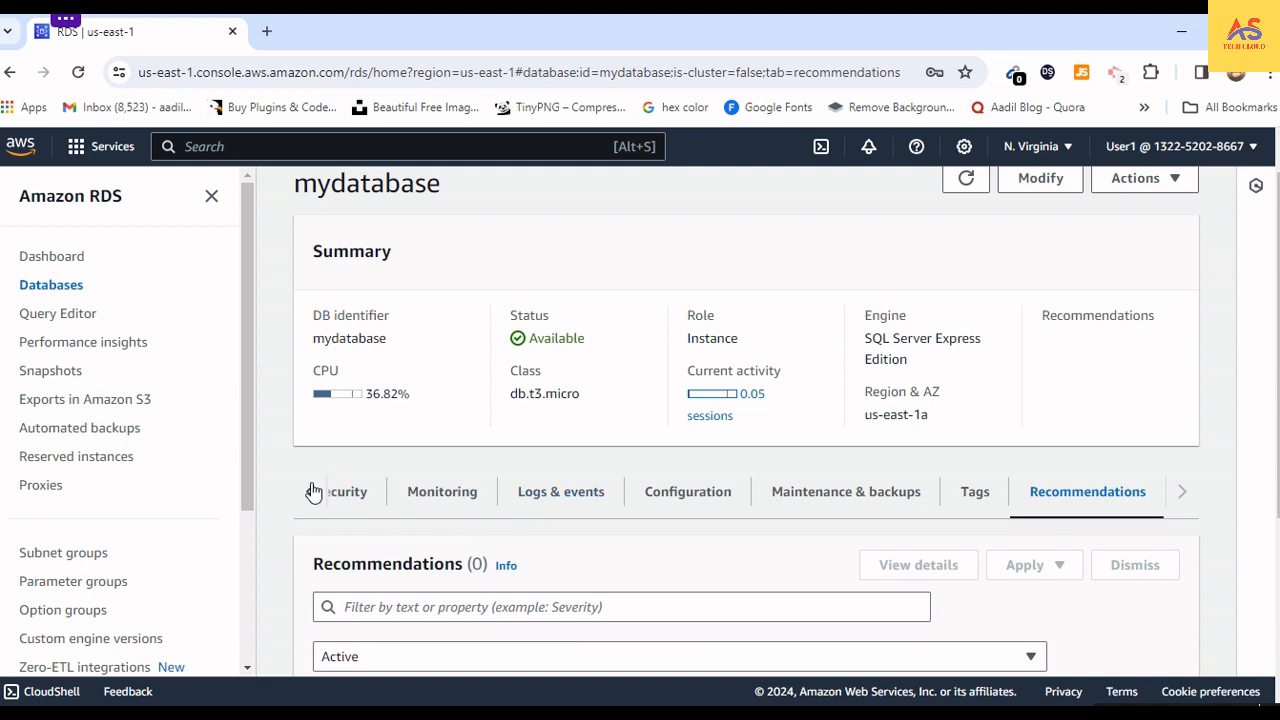
Step: Return to the connectivity and security details of mydatabase
{"action": "left_click", "coordinate": [313, 491]}
{"action": "double_click", "coordinate": [400, 491]}
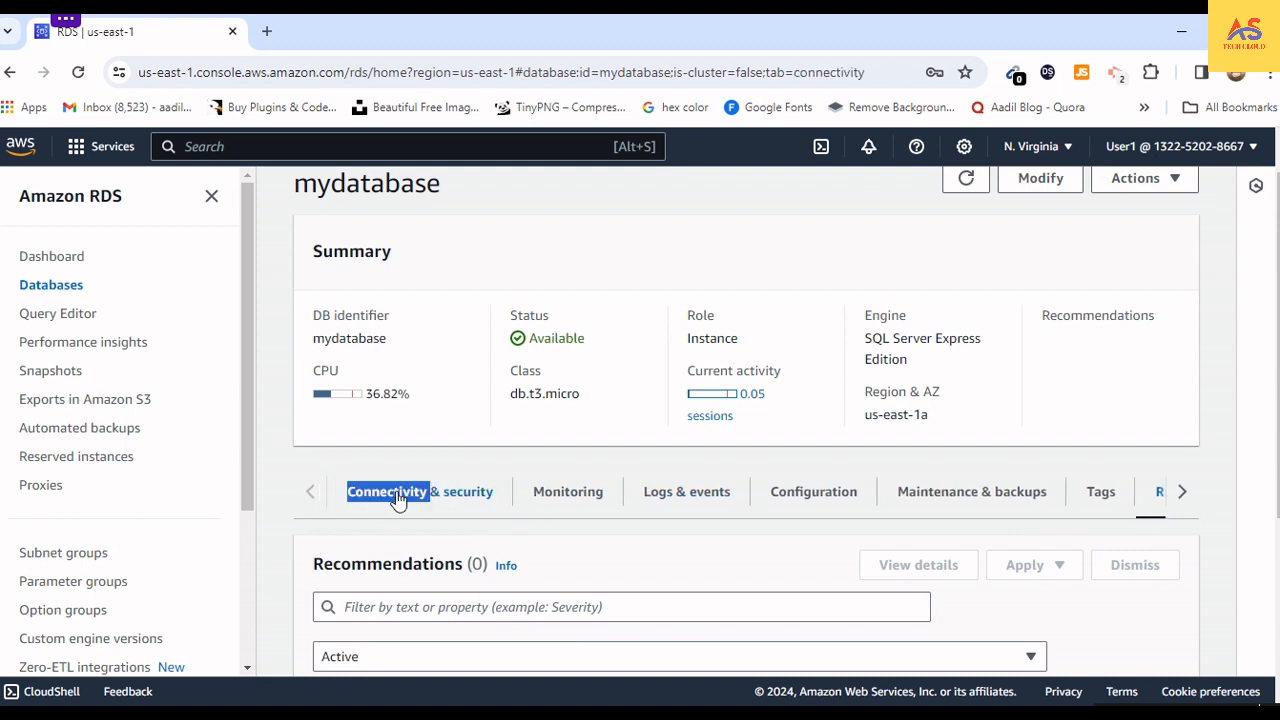
{"action": "scroll", "coordinate": [811, 307], "scroll_direction": "up", "scroll_amount": 1}
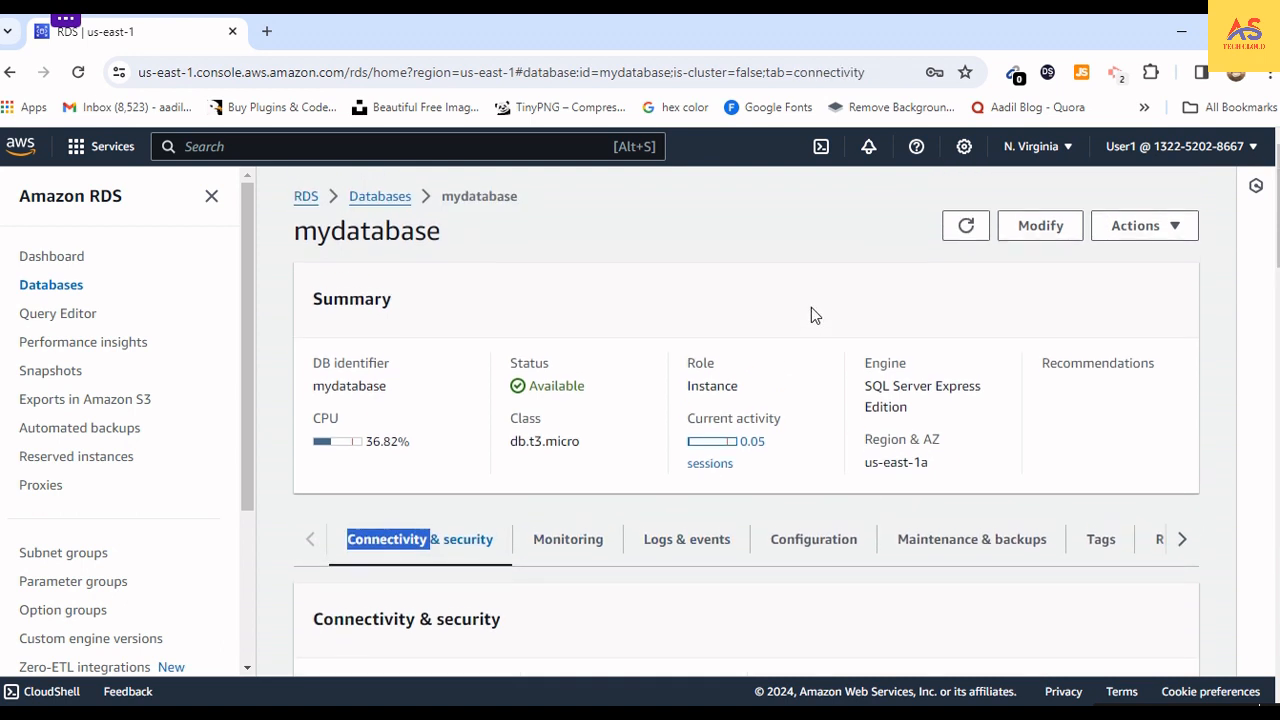
Step: Open mydatabase for modification and turn on automatic generation of the master password
{"action": "left_click", "coordinate": [1036, 240]}
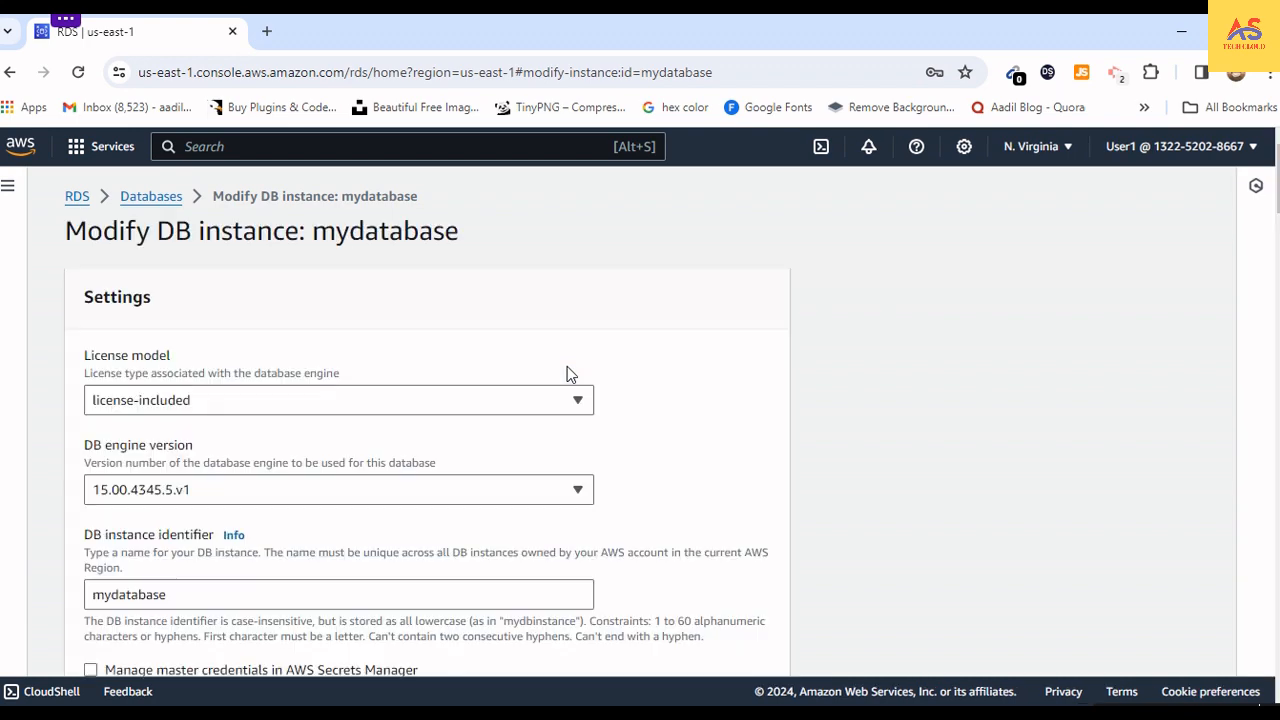
{"action": "scroll", "coordinate": [447, 459], "scroll_direction": "down", "scroll_amount": 6}
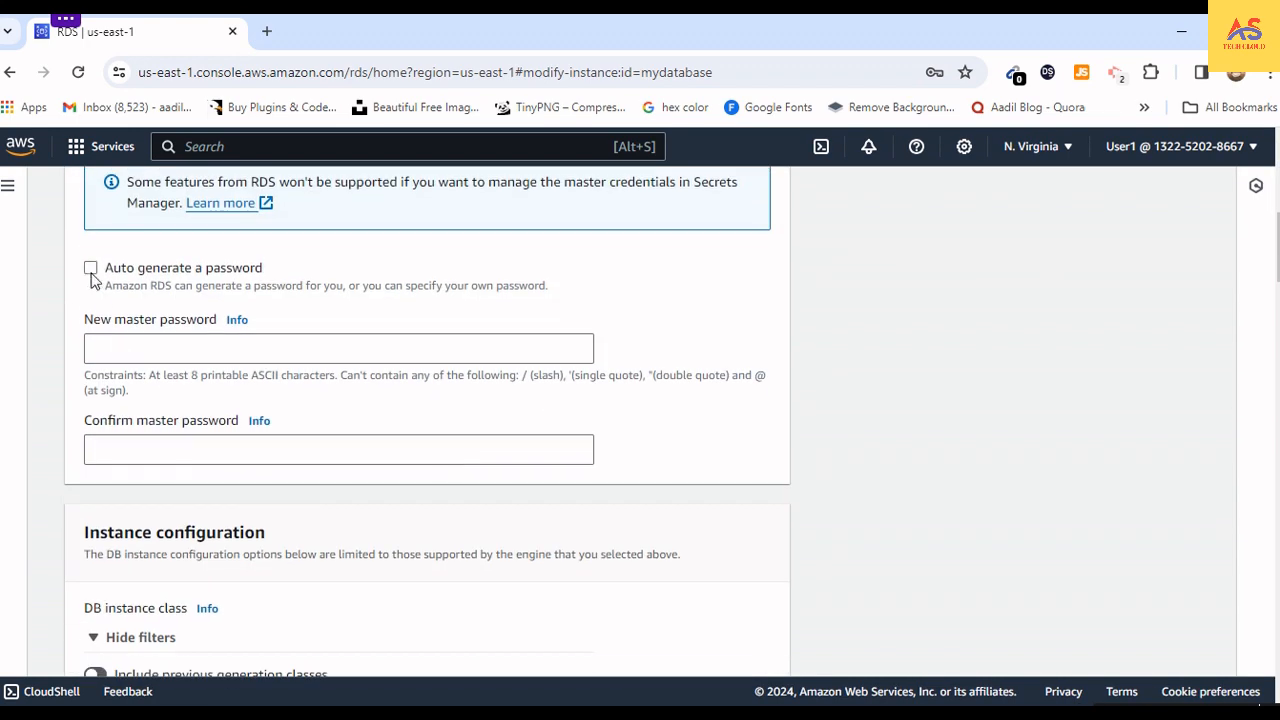
{"action": "scroll", "coordinate": [90, 280], "scroll_direction": "down", "scroll_amount": 3}
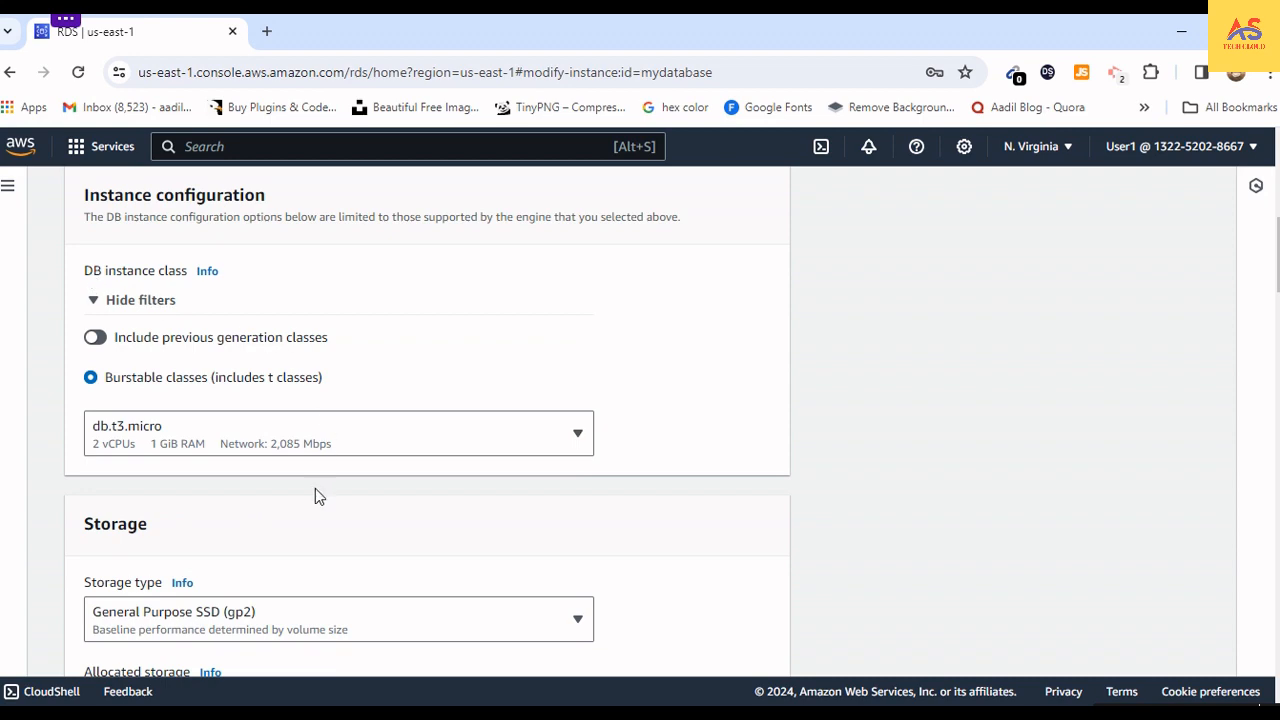
Step: Review the modifiable instance class, storage, connectivity, authentication, monitoring and additional configuration settings of mydatabase
{"action": "scroll", "coordinate": [315, 490], "scroll_direction": "down", "scroll_amount": 2}
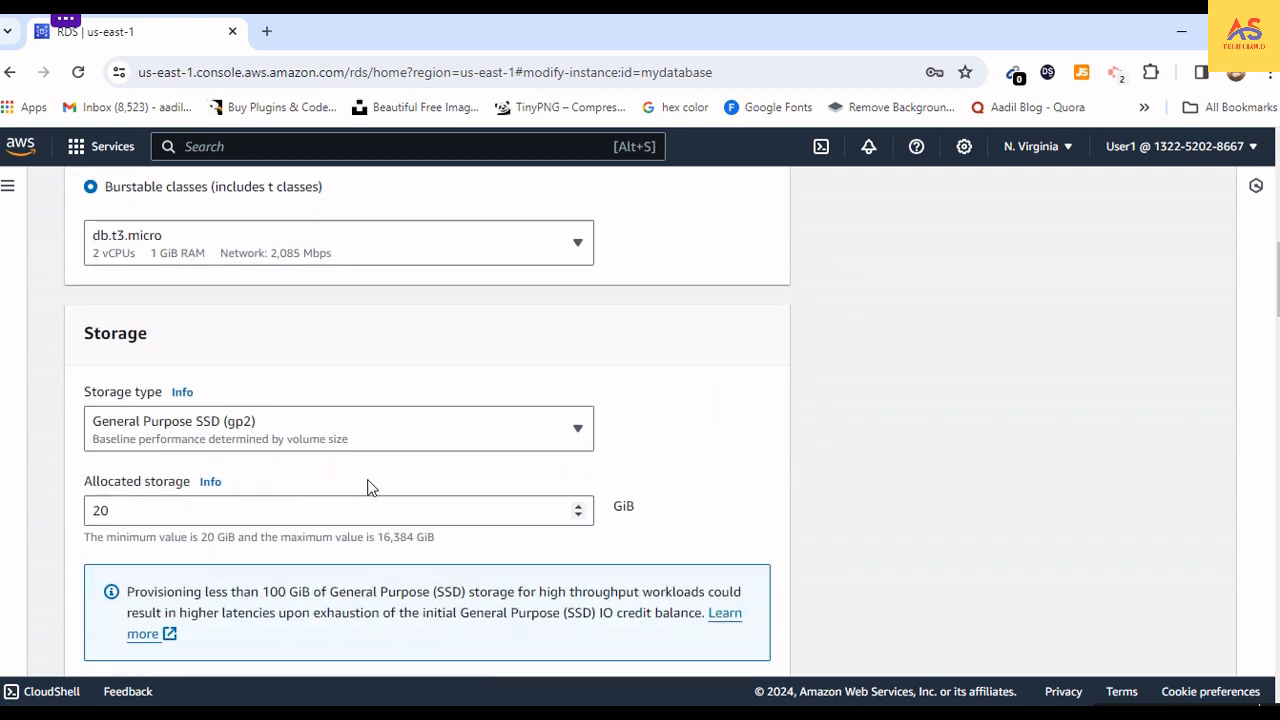
{"action": "scroll", "coordinate": [366, 486], "scroll_direction": "down", "scroll_amount": 1}
{"action": "scroll", "coordinate": [366, 486], "scroll_direction": "up", "scroll_amount": 5}
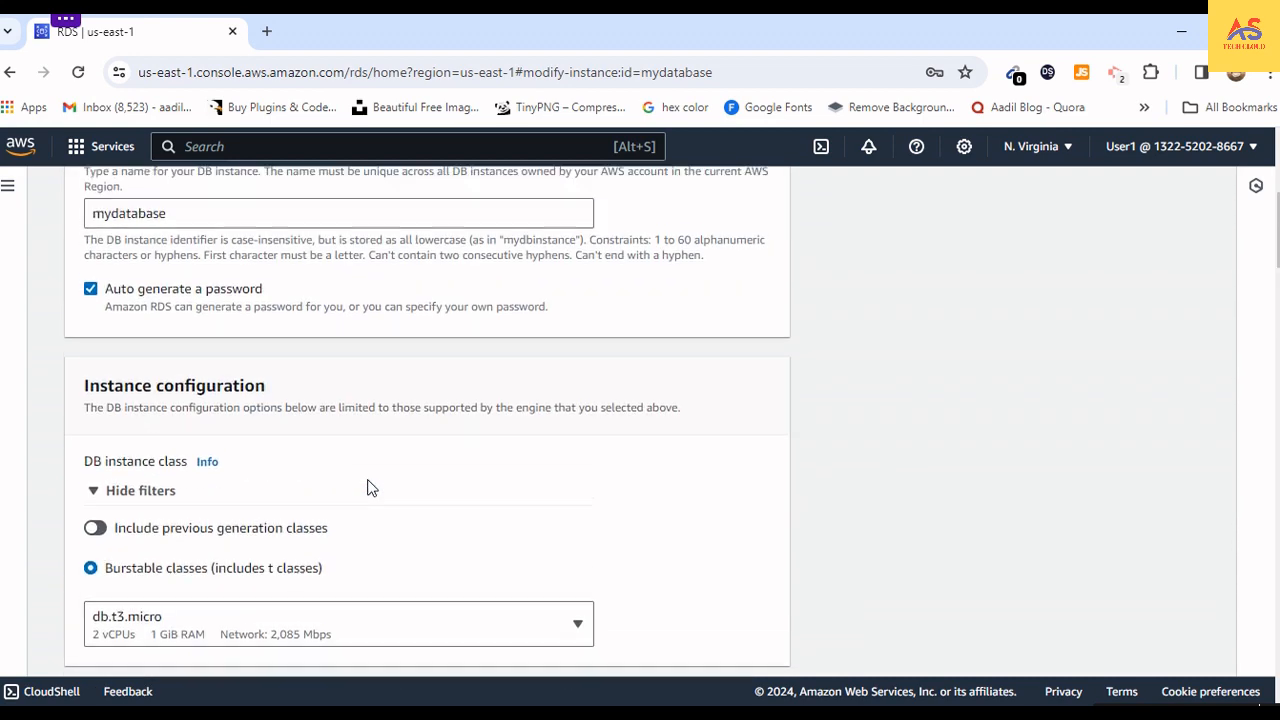
{"action": "scroll", "coordinate": [505, 447], "scroll_direction": "down", "scroll_amount": 10}
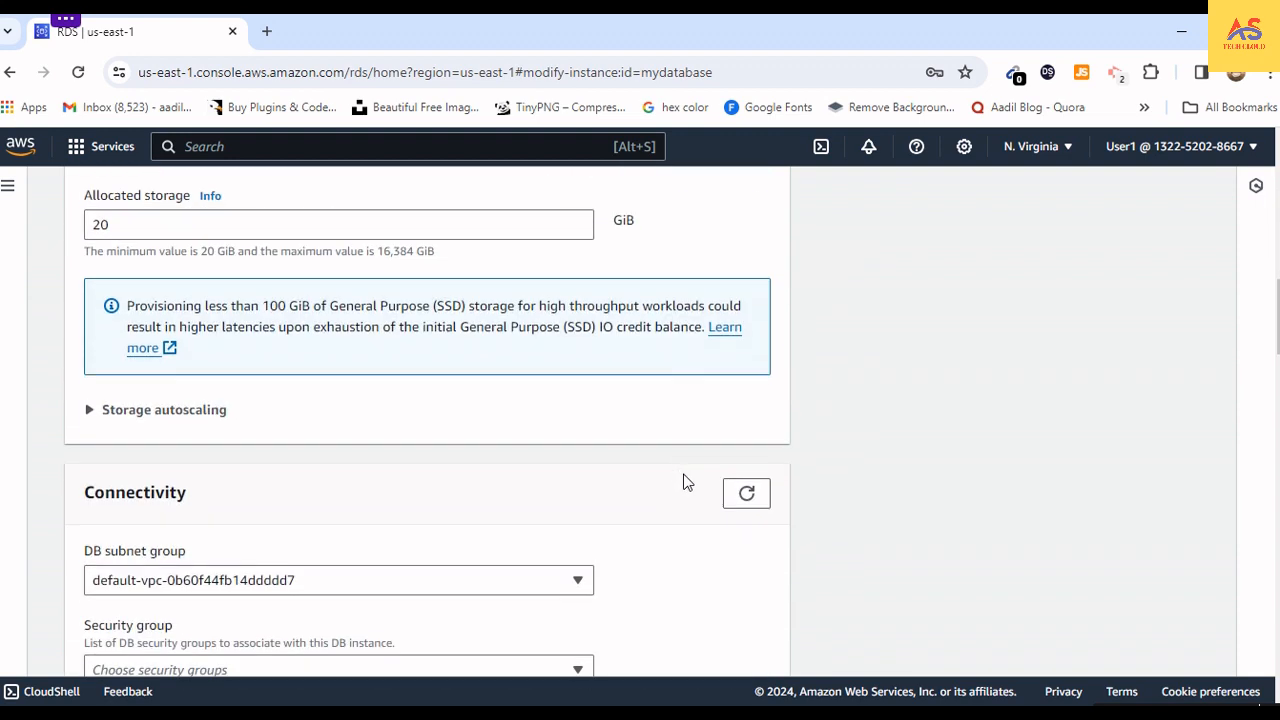
{"action": "scroll", "coordinate": [602, 548], "scroll_direction": "down", "scroll_amount": 8}
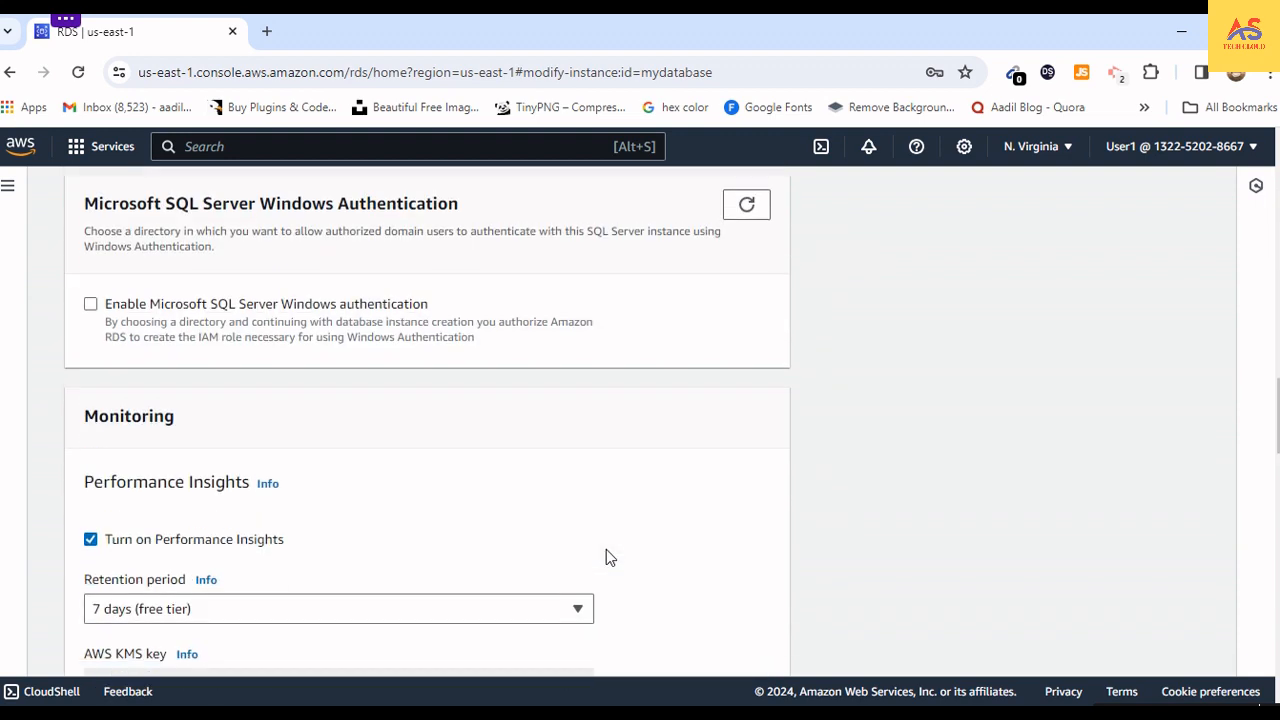
{"action": "scroll", "coordinate": [655, 555], "scroll_direction": "down", "scroll_amount": 4}
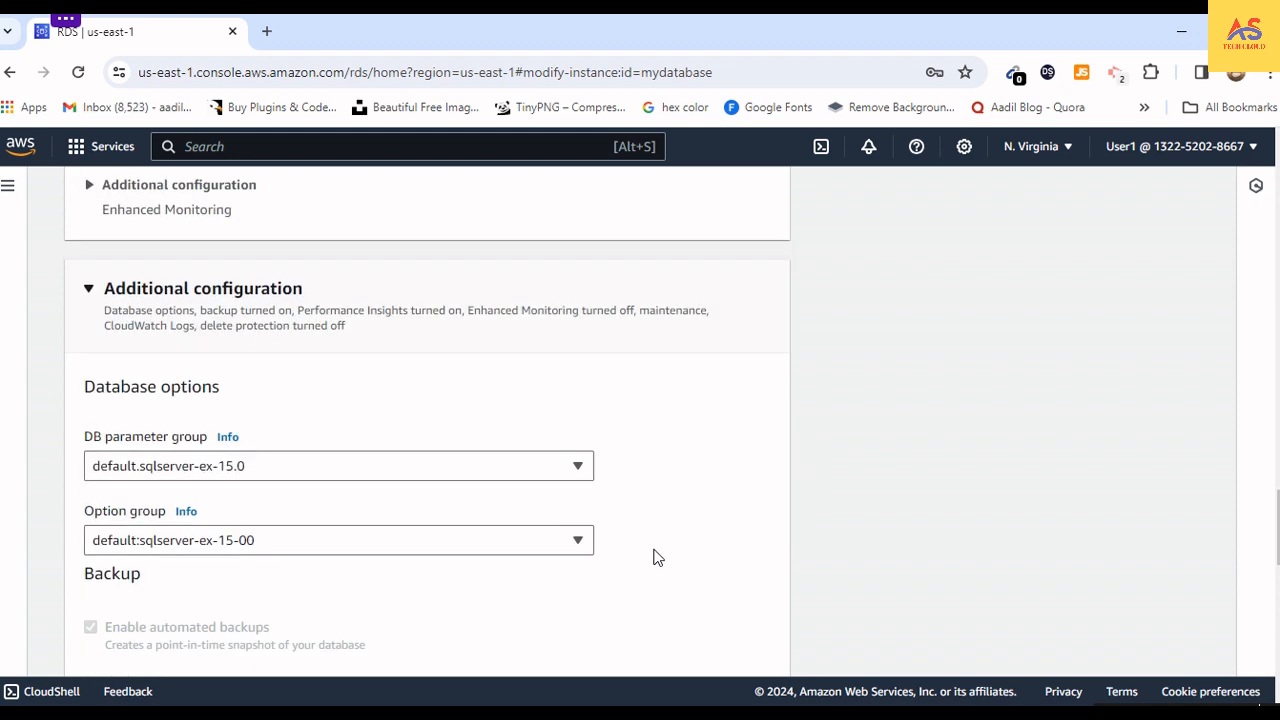
Step: Enable Microsoft SQL Server Windows authentication and review its authentication type and directory options
{"action": "scroll", "coordinate": [655, 555], "scroll_direction": "up", "scroll_amount": 12}
{"action": "scroll", "coordinate": [400, 507], "scroll_direction": "down", "scroll_amount": 1}
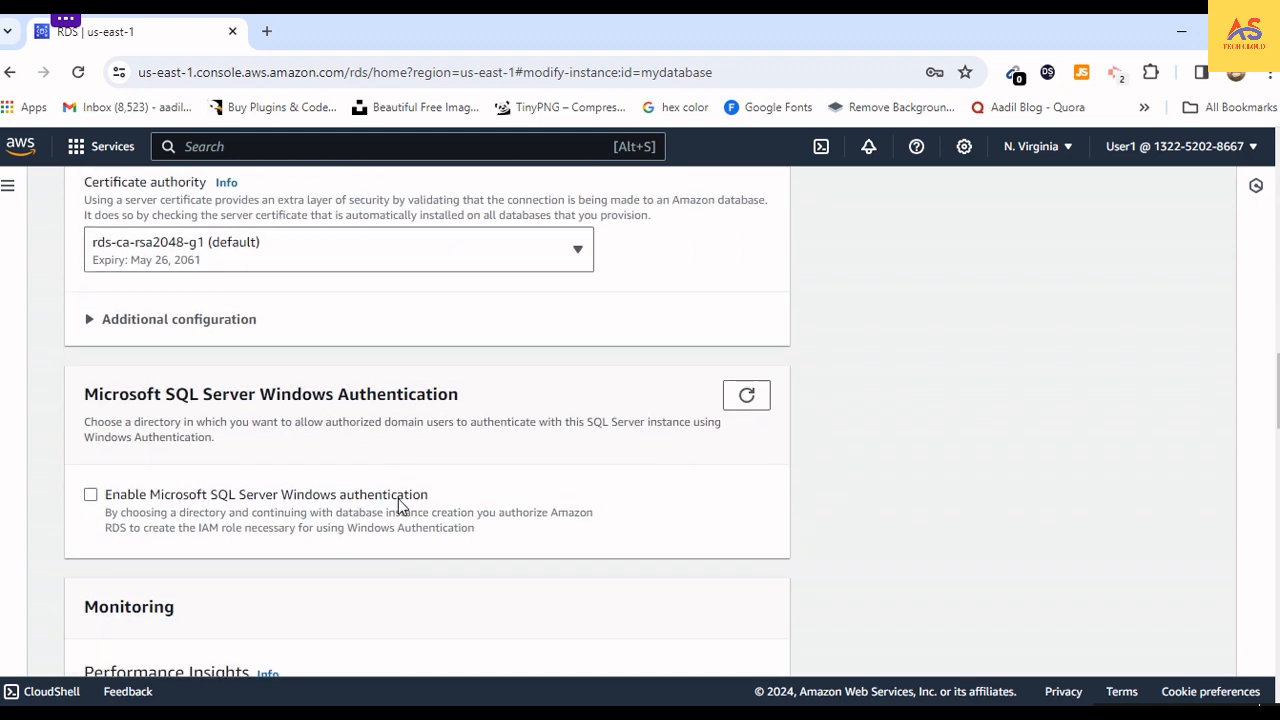
{"action": "left_click", "coordinate": [95, 498]}
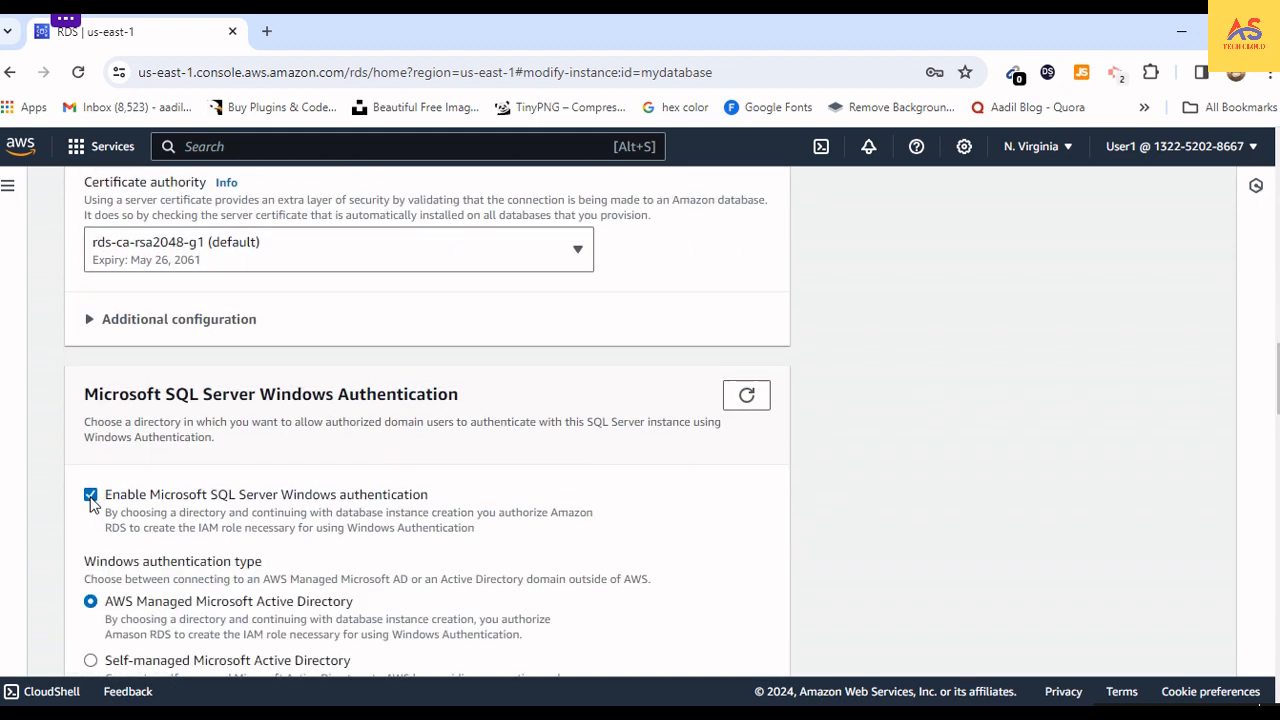
{"action": "scroll", "coordinate": [285, 530], "scroll_direction": "down", "scroll_amount": 2}
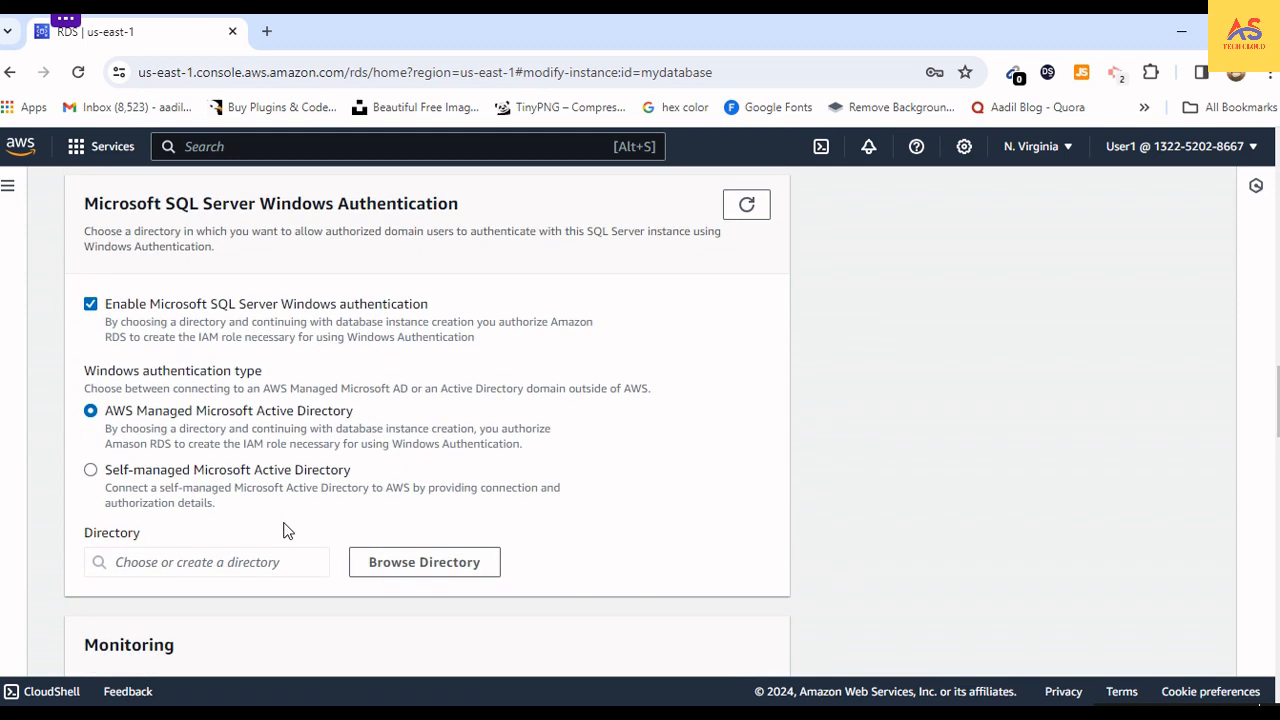
{"action": "scroll", "coordinate": [514, 451], "scroll_direction": "down", "scroll_amount": 3}
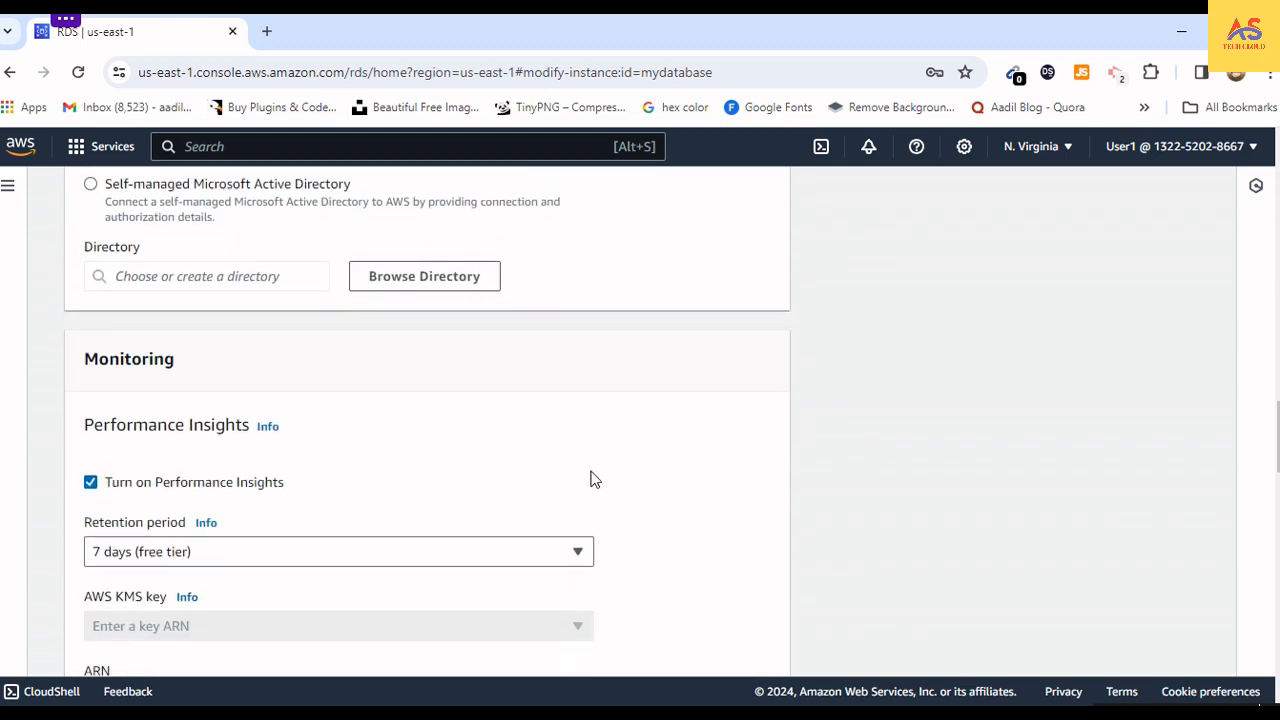
Step: Try to continue the modification with Windows authentication enabled, and browse the directories available for it
{"action": "scroll", "coordinate": [548, 485], "scroll_direction": "up", "scroll_amount": 3}
{"action": "scroll", "coordinate": [548, 485], "scroll_direction": "down", "scroll_amount": 3}
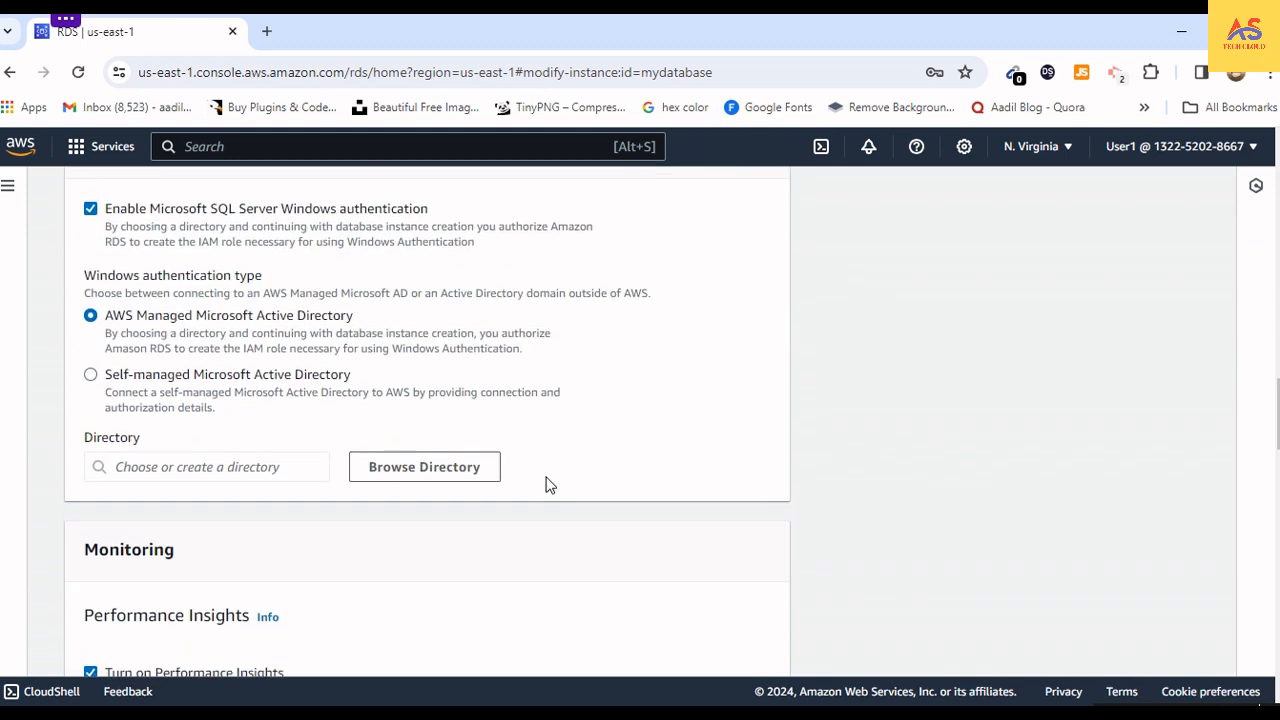
{"action": "scroll", "coordinate": [680, 495], "scroll_direction": "down", "scroll_amount": 20}
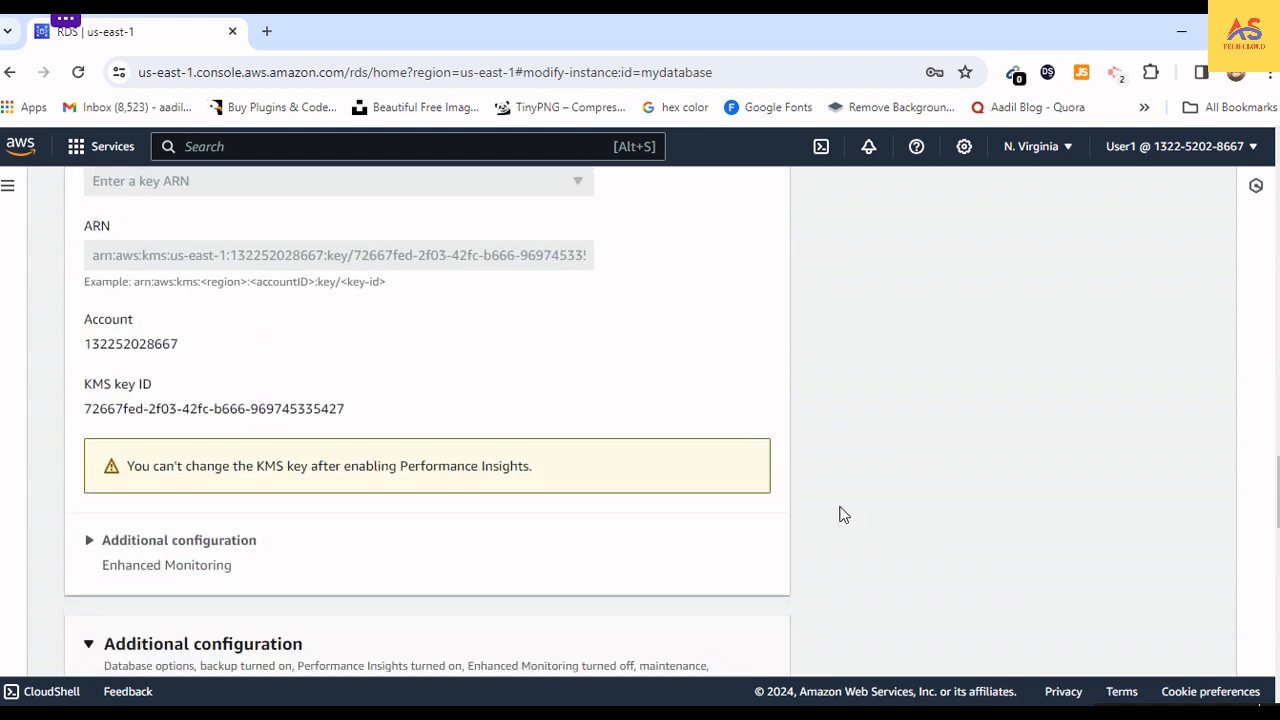
{"action": "scroll", "coordinate": [784, 521], "scroll_direction": "down", "scroll_amount": 1}
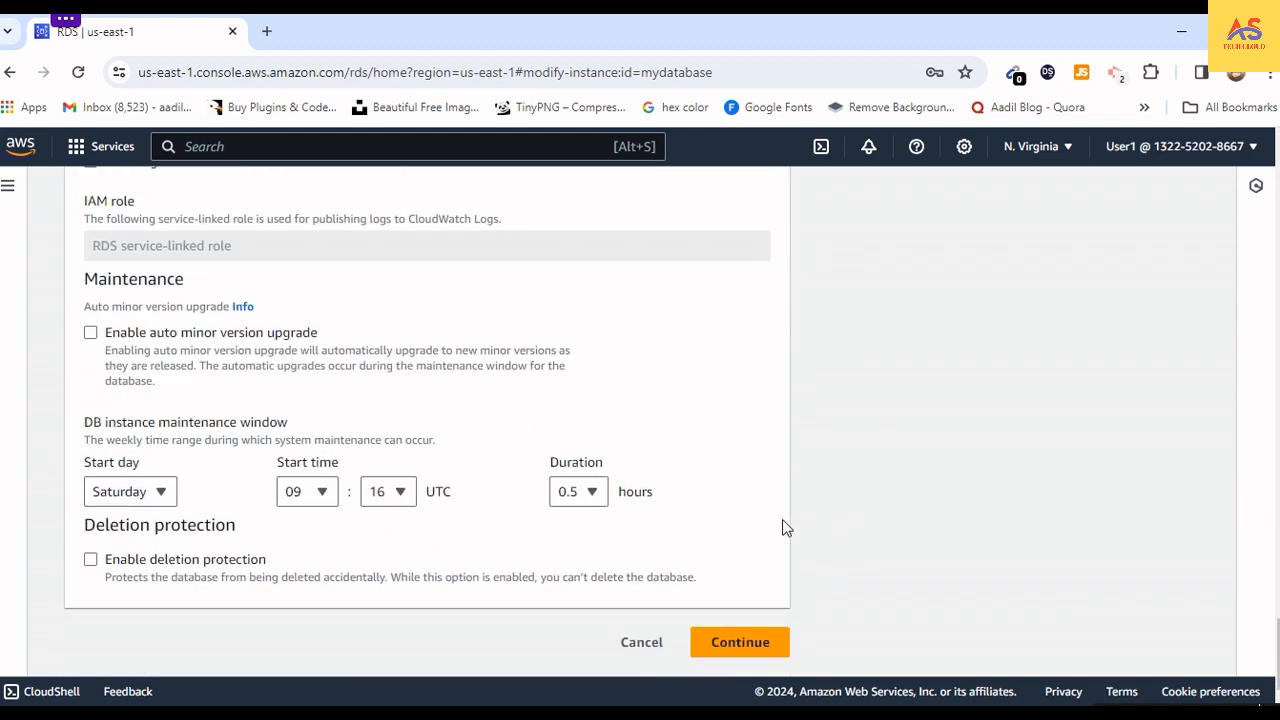
{"action": "left_click", "coordinate": [725, 643]}
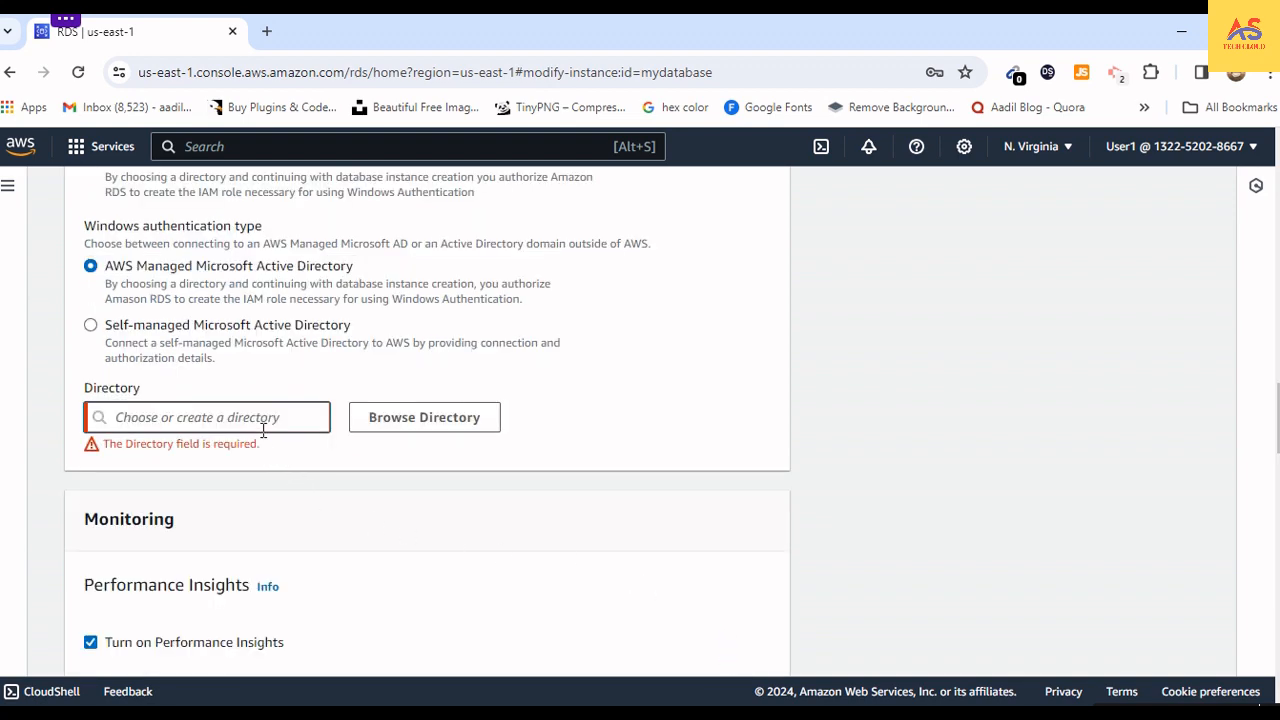
{"action": "left_click", "coordinate": [390, 428]}
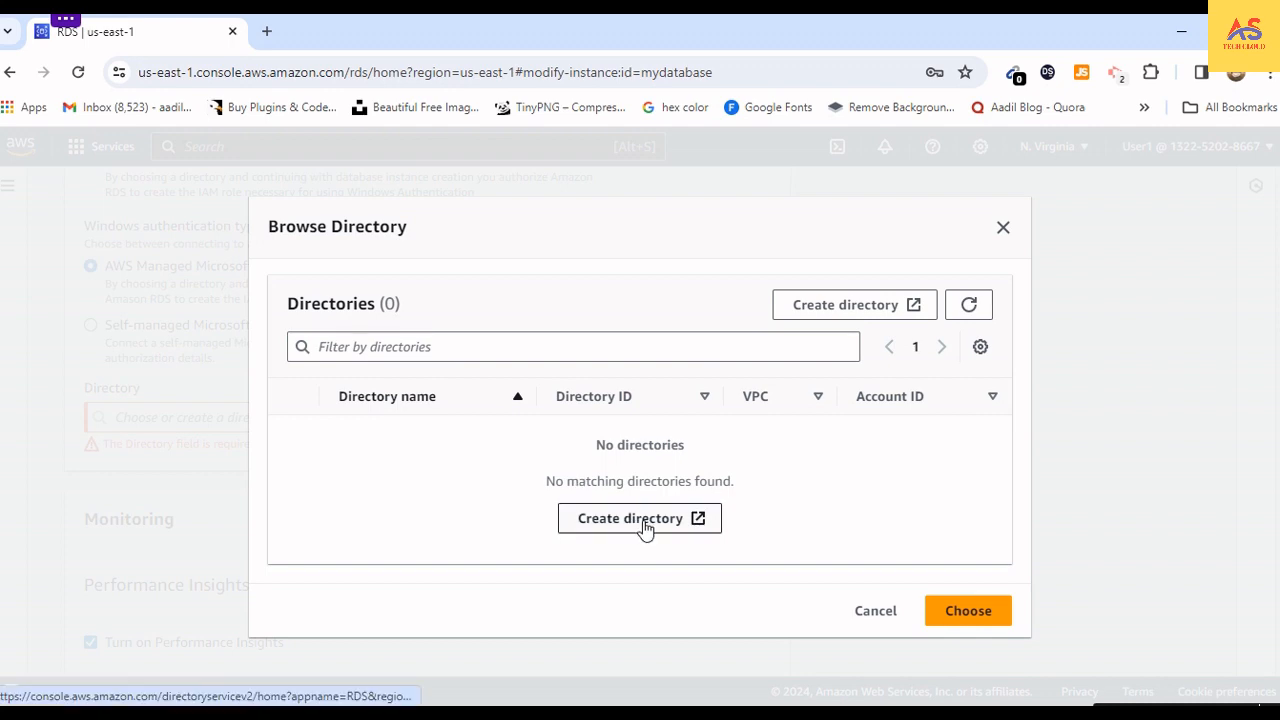
{"action": "left_click", "coordinate": [876, 611]}
Step: Disable Microsoft SQL Server Windows authentication and continue to the summary of modifications
{"action": "scroll", "coordinate": [205, 500], "scroll_direction": "up", "scroll_amount": 3}
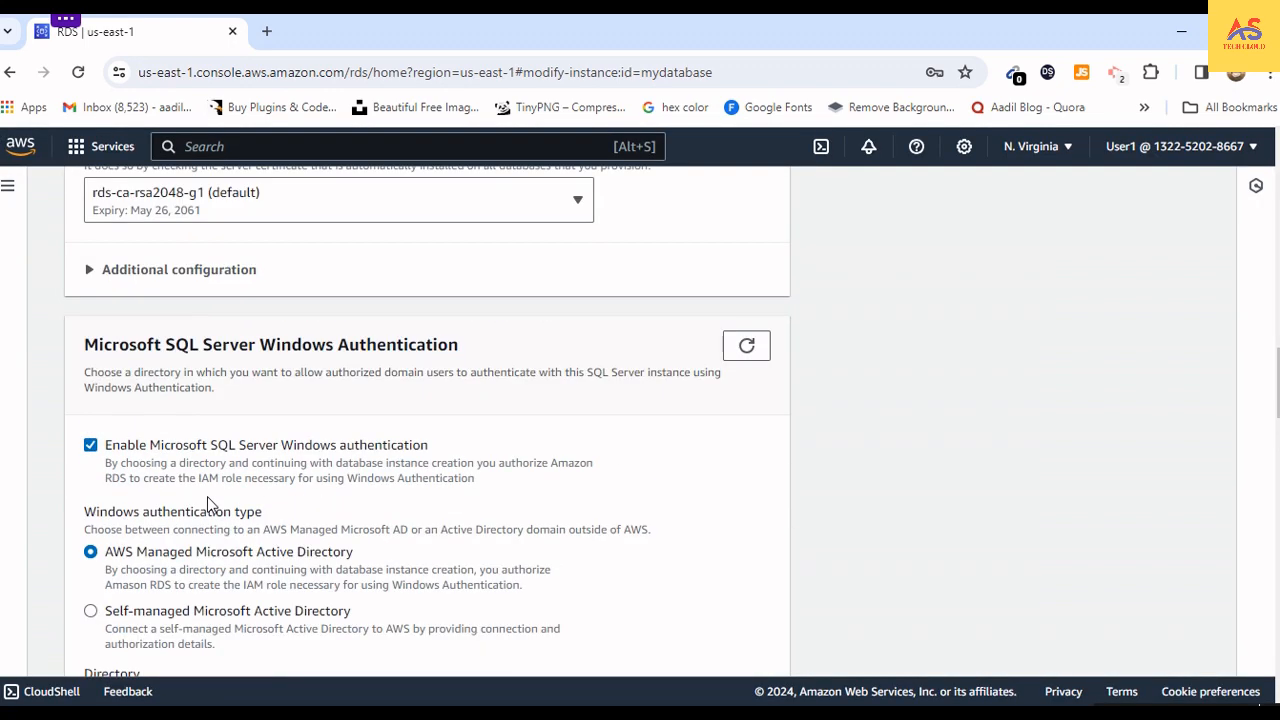
{"action": "left_click", "coordinate": [89, 446]}
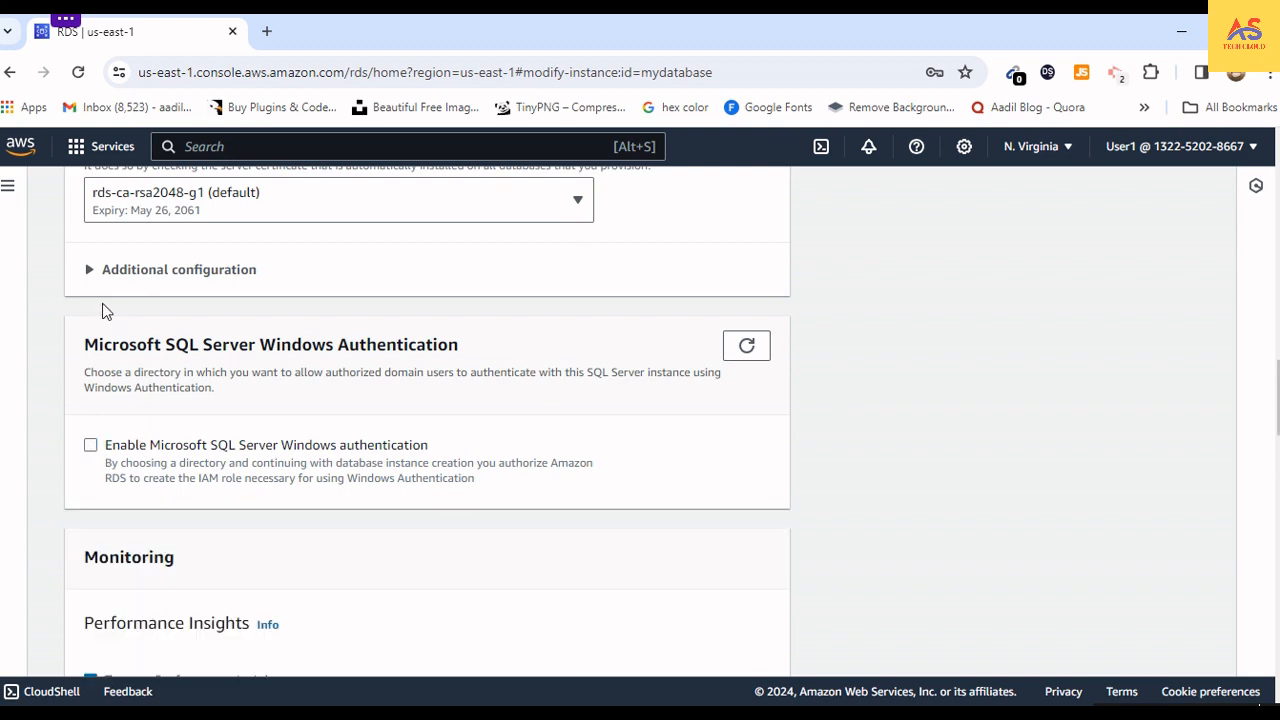
{"action": "scroll", "coordinate": [883, 529], "scroll_direction": "down", "scroll_amount": 15}
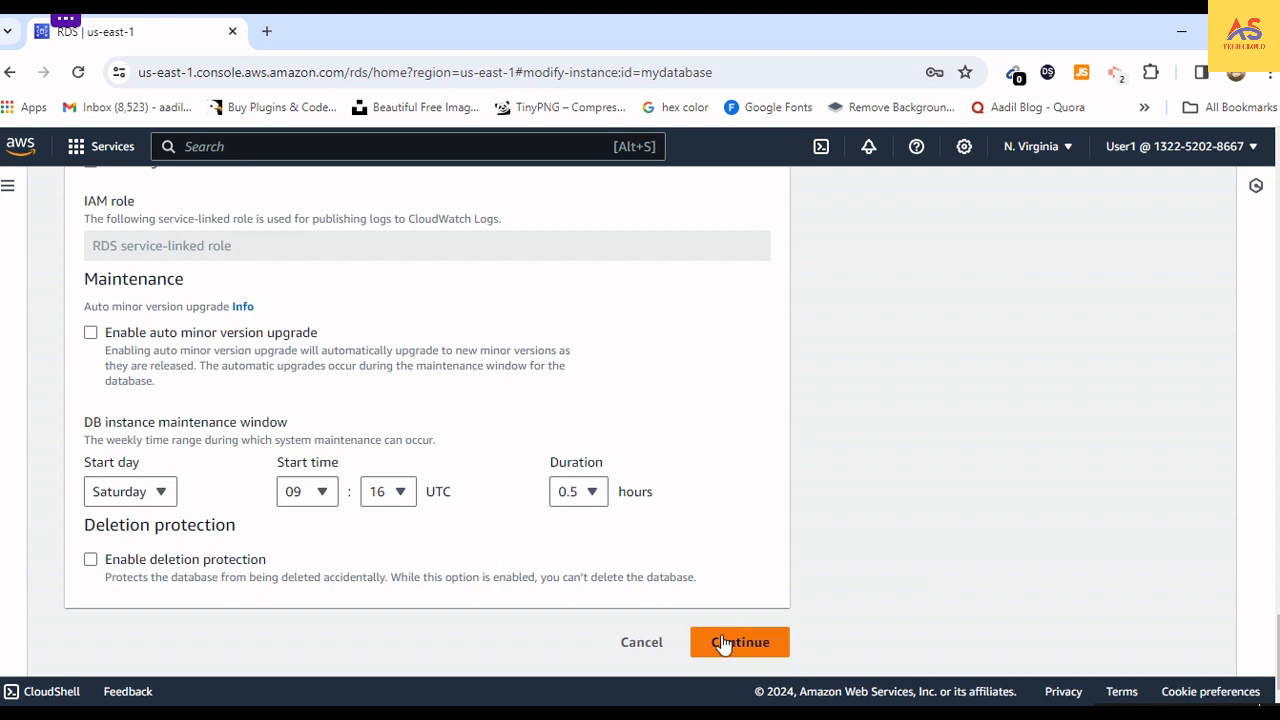
{"action": "left_click", "coordinate": [721, 645]}
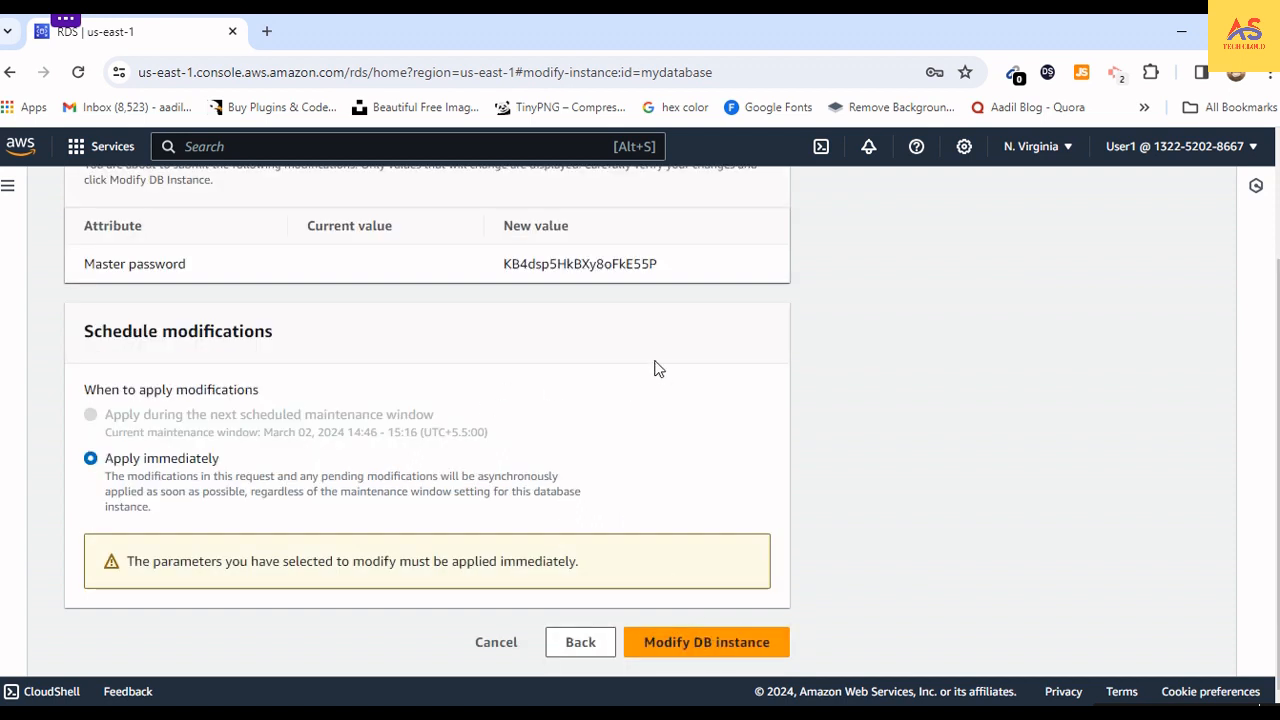
Step: Copy the new master password from the summary of modifications and paste it into a new Notepad document
{"action": "scroll", "coordinate": [654, 366], "scroll_direction": "up", "scroll_amount": 1}
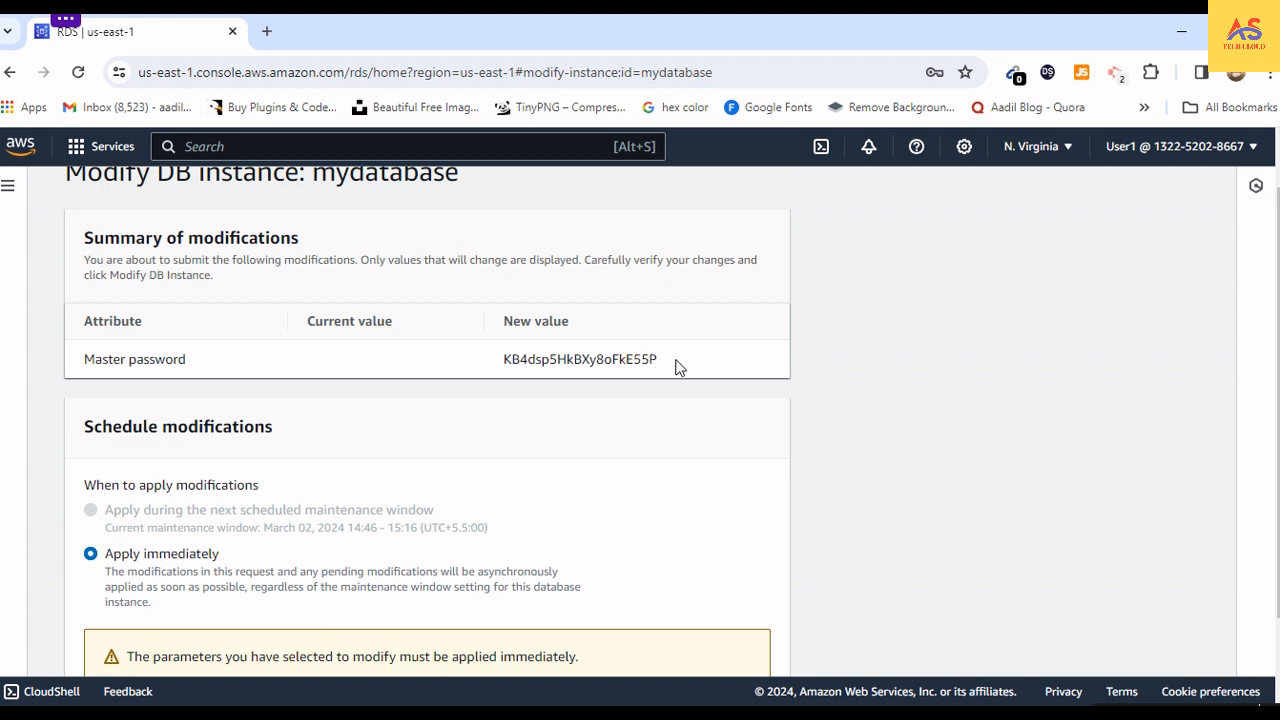
{"action": "left_click_drag", "start_coordinate": [675, 367], "coordinate": [488, 372]}
{"action": "key", "text": "ctrl+c"}
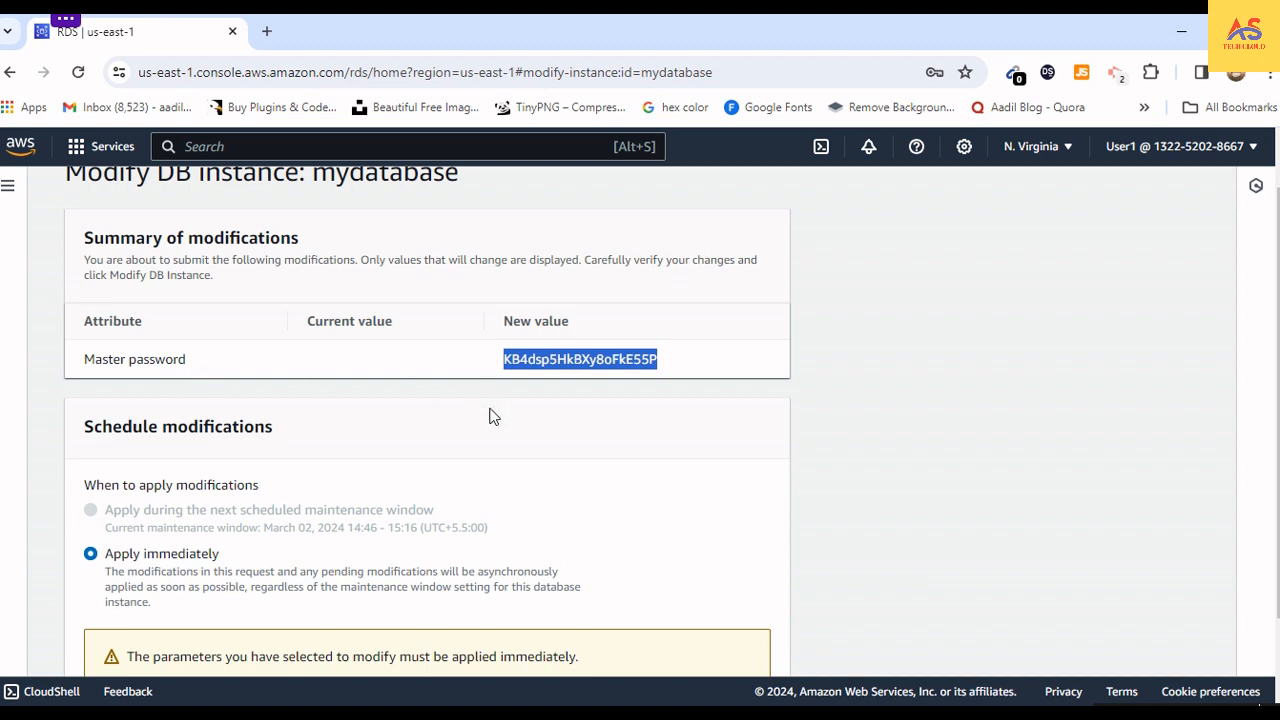
{"action": "key", "text": "super+s"}
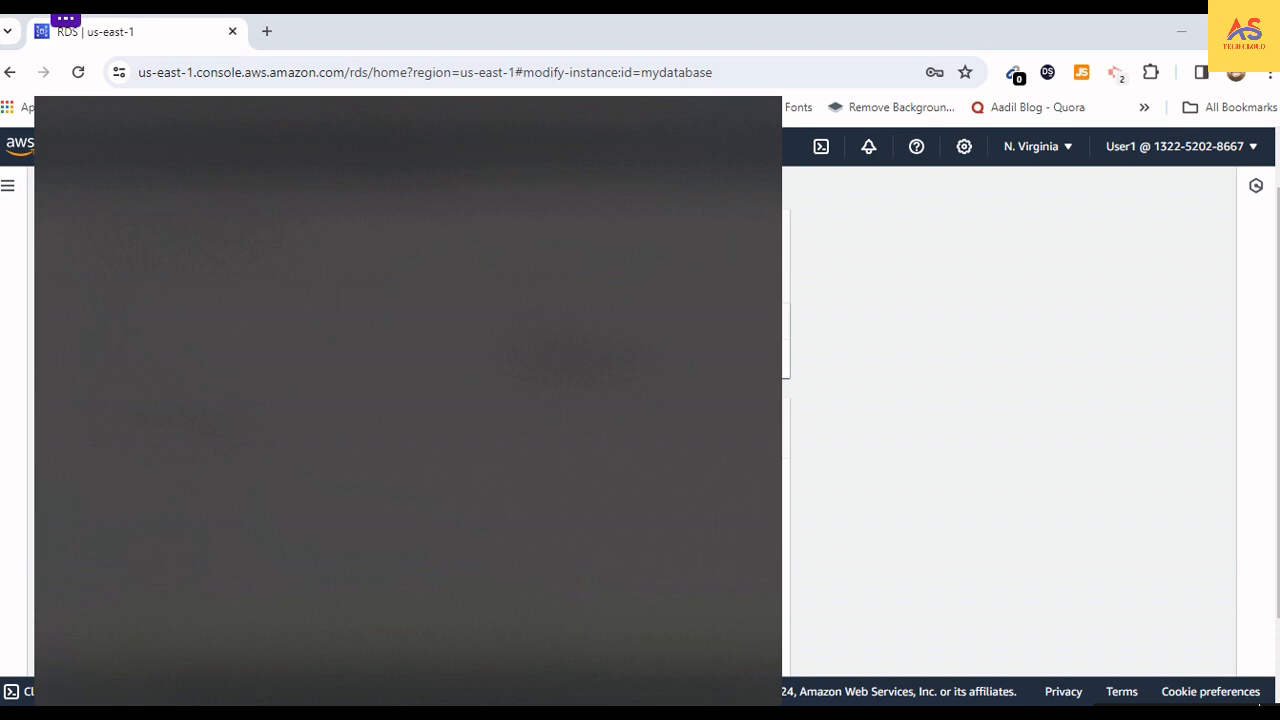
{"action": "type", "text": "note"}
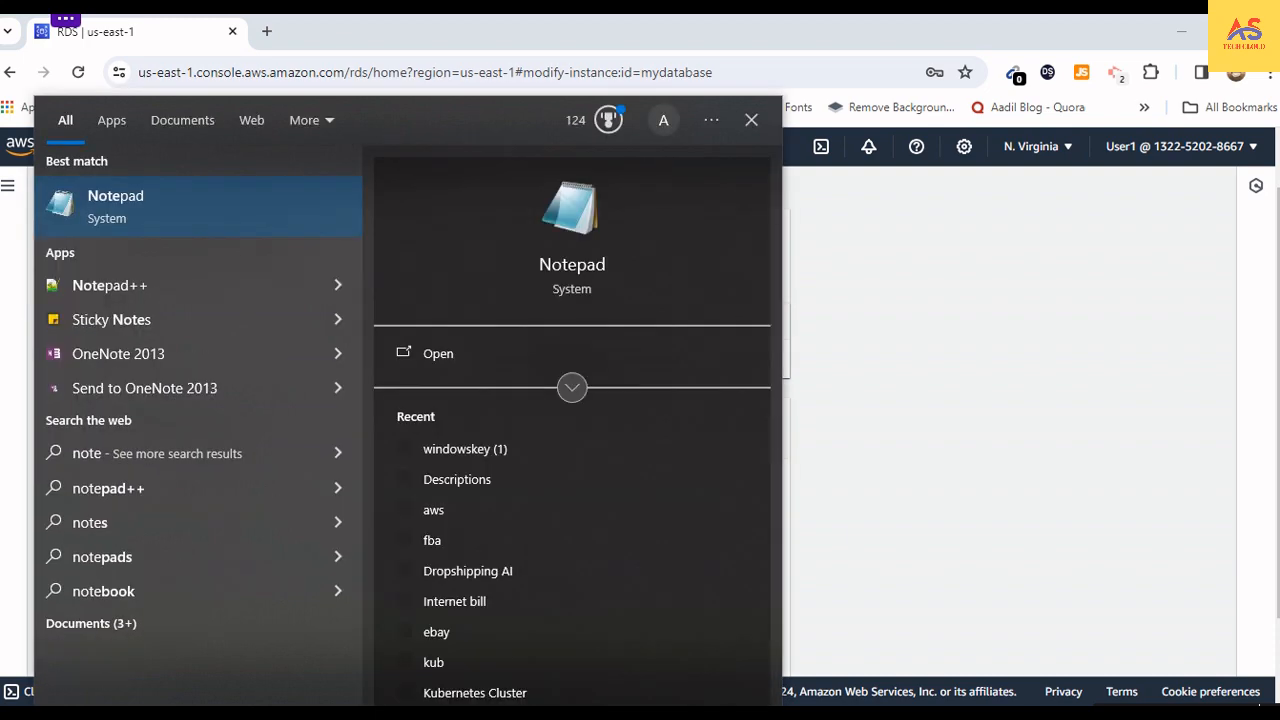
{"action": "key", "text": "Return"}
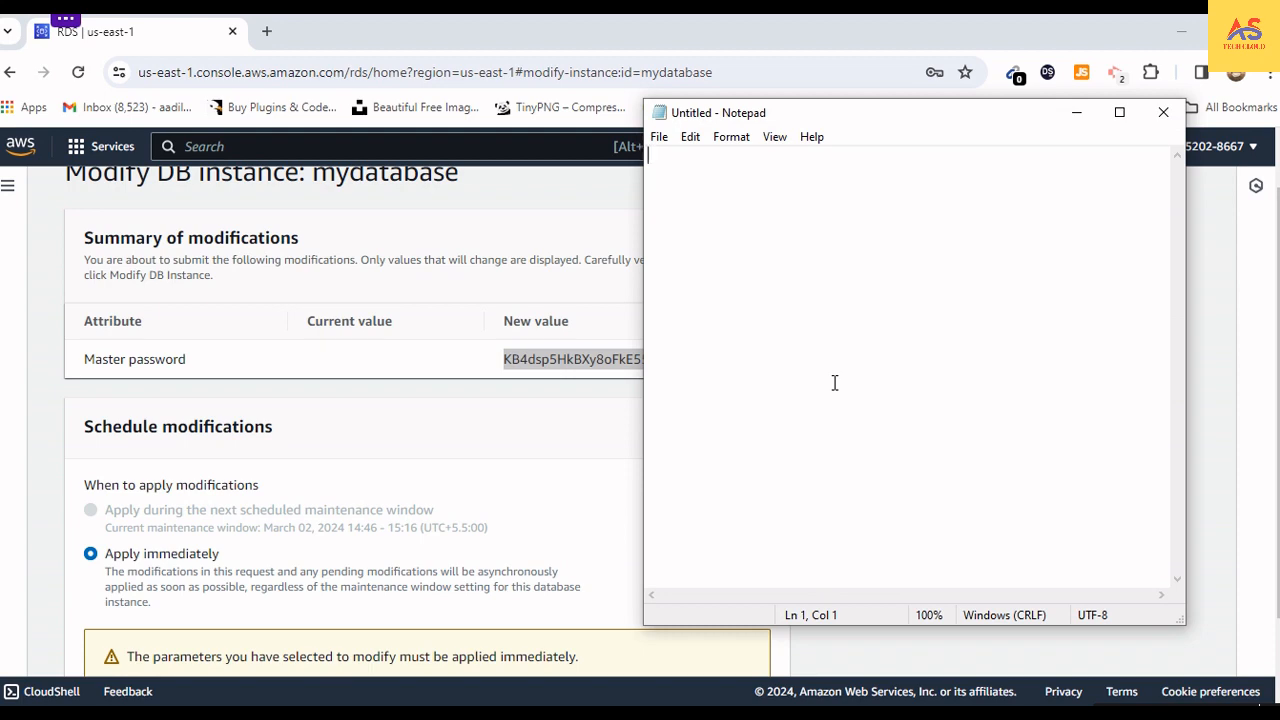
{"action": "key", "text": "ctrl+v"}
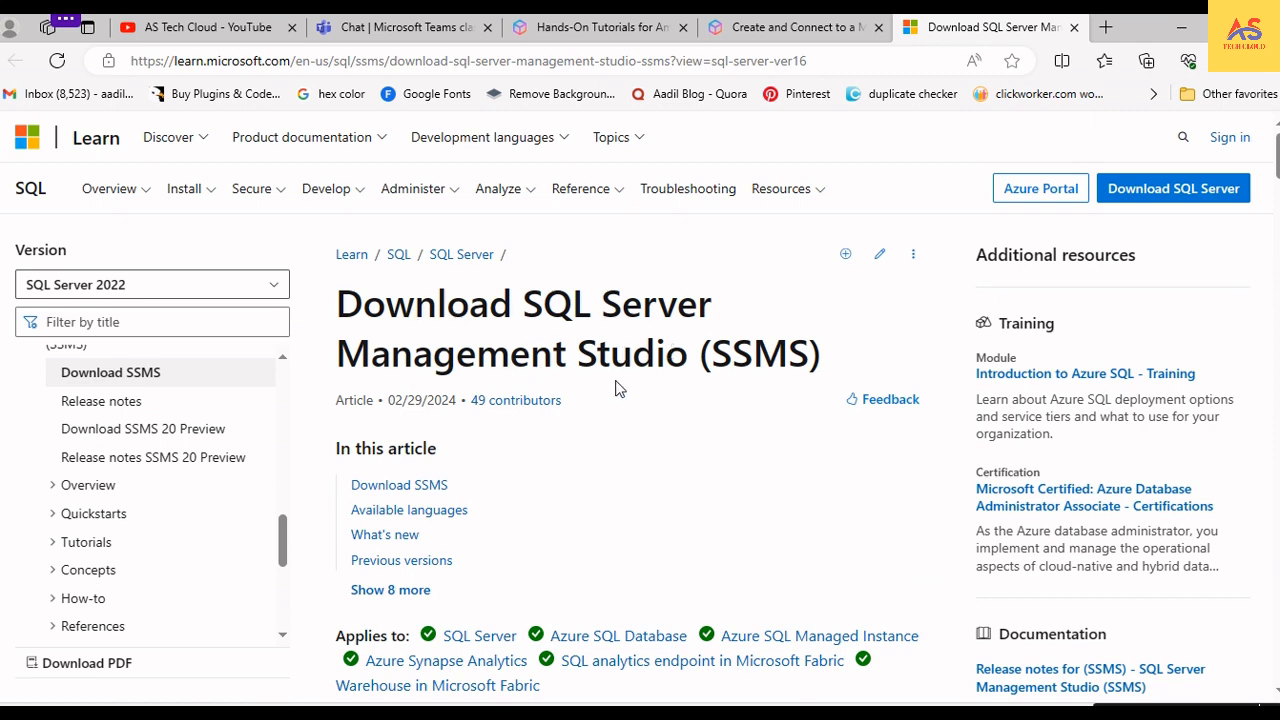
Step: Locate the SQL Server Management Studio (SSMS) 19.3 download on the Microsoft Learn page
{"action": "scroll", "coordinate": [646, 385], "scroll_direction": "down", "scroll_amount": 4}
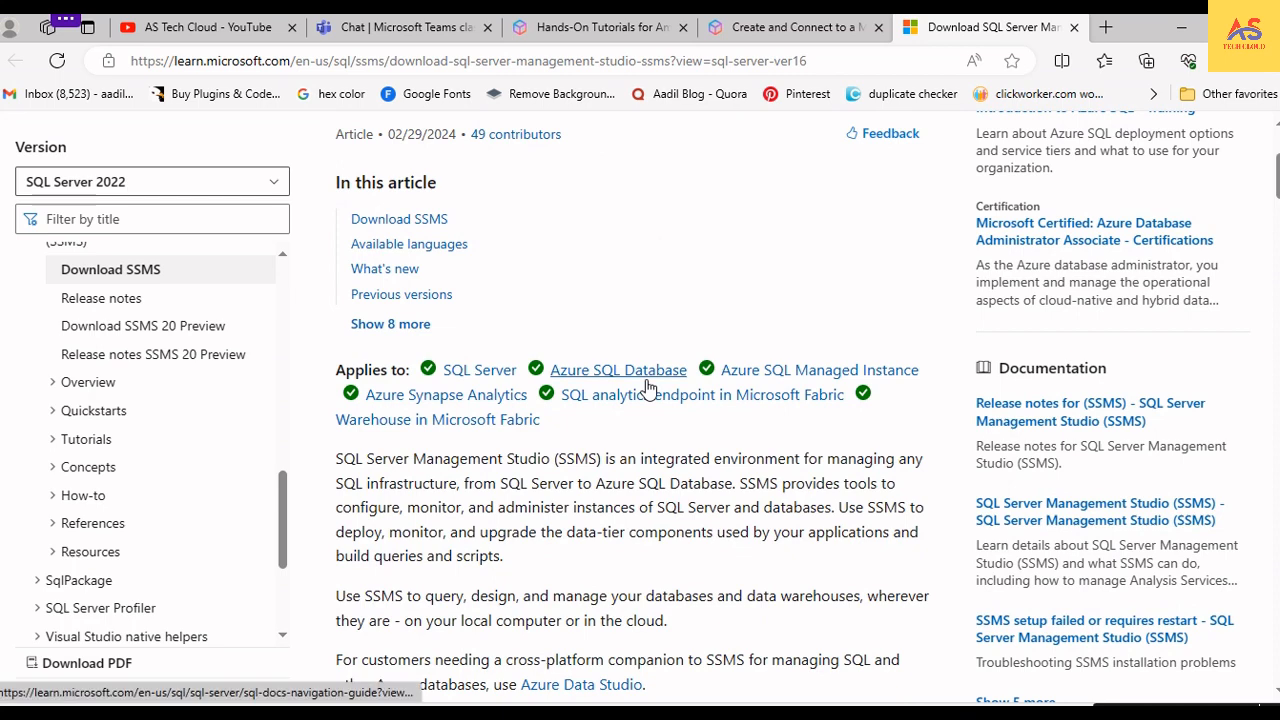
{"action": "scroll", "coordinate": [646, 385], "scroll_direction": "down", "scroll_amount": 3}
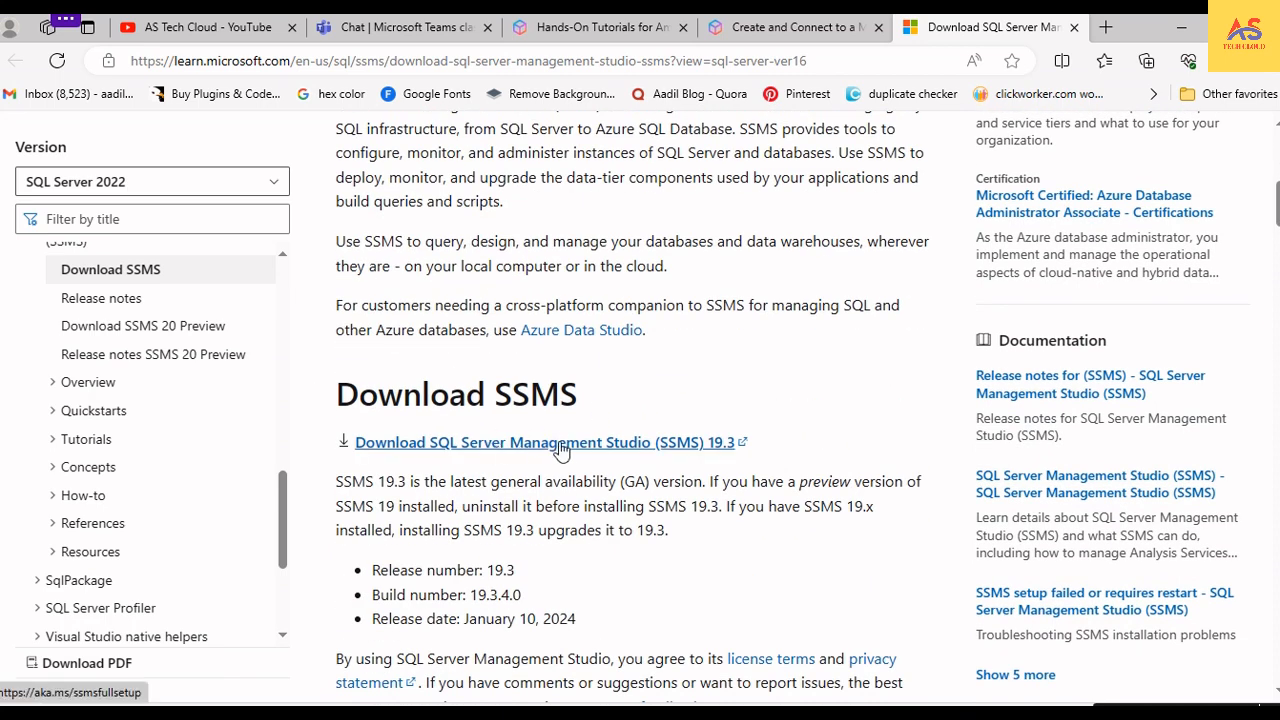
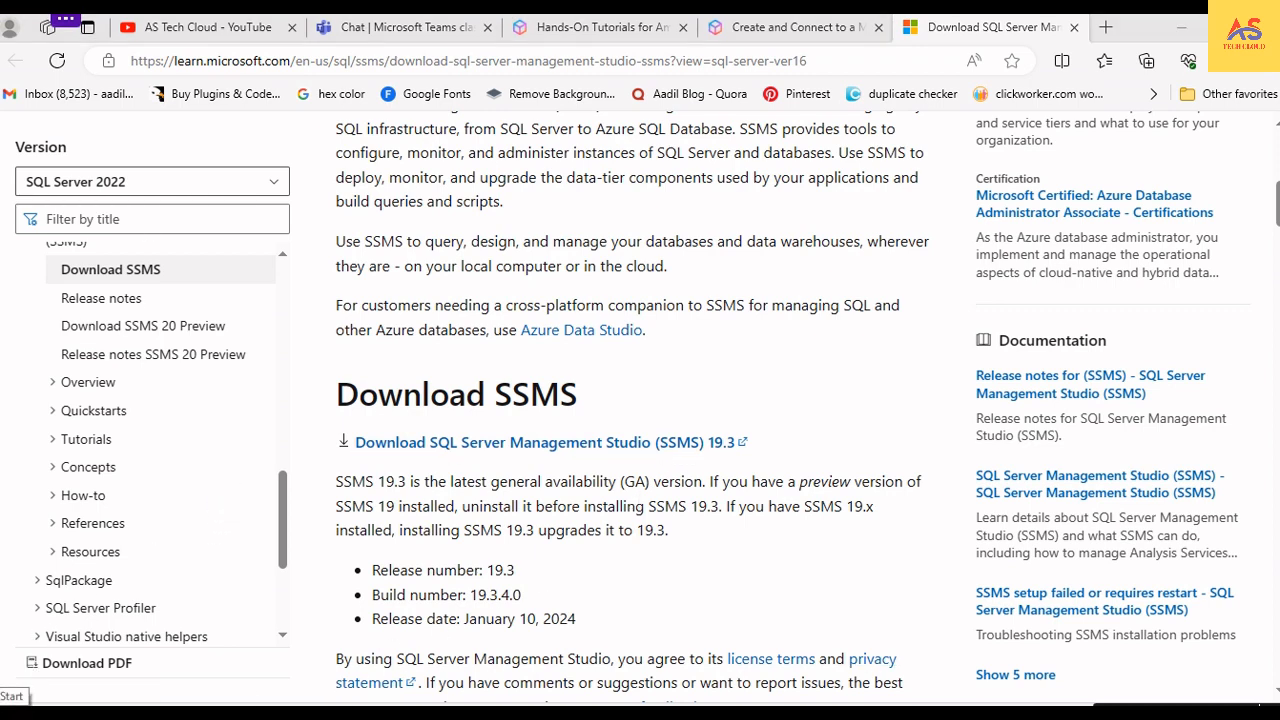
{"action": "left_click", "coordinate": [12, 712]}
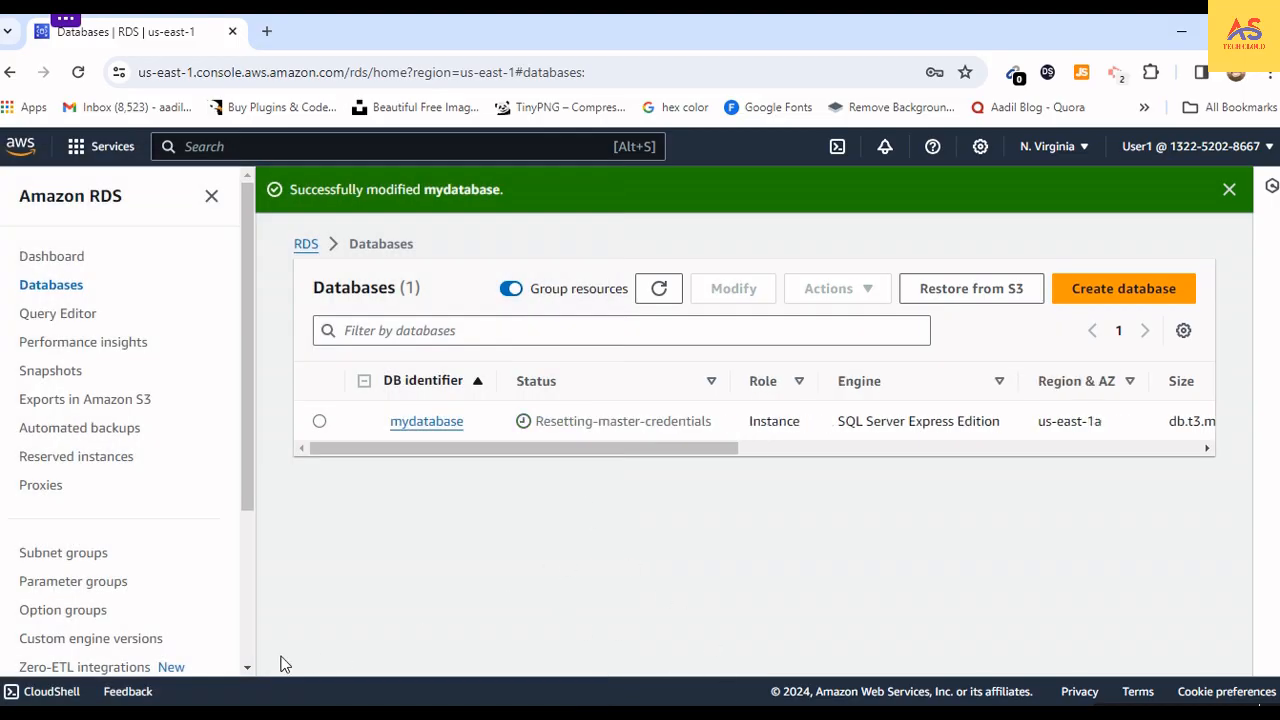
Step: Launch Database Engine Tuning Advisor 19 and check the server name choices in its connection dialog
{"action": "key", "text": "super"}
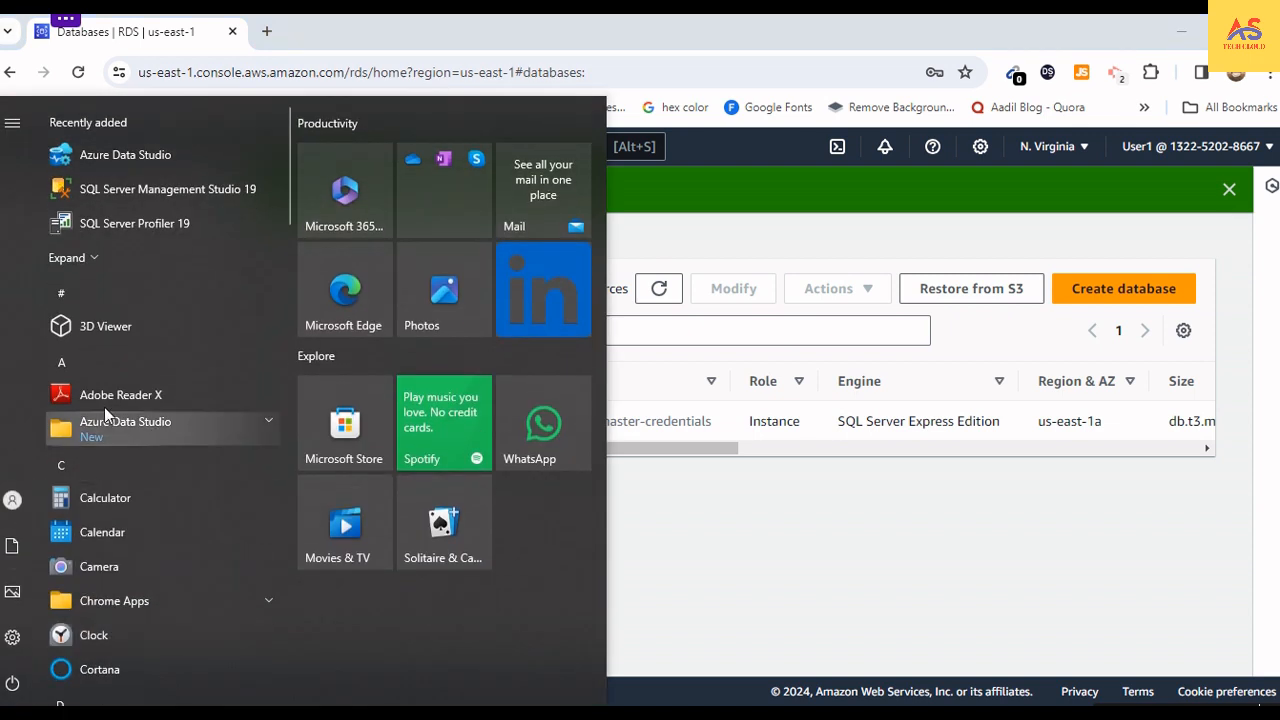
{"action": "left_click", "coordinate": [98, 257]}
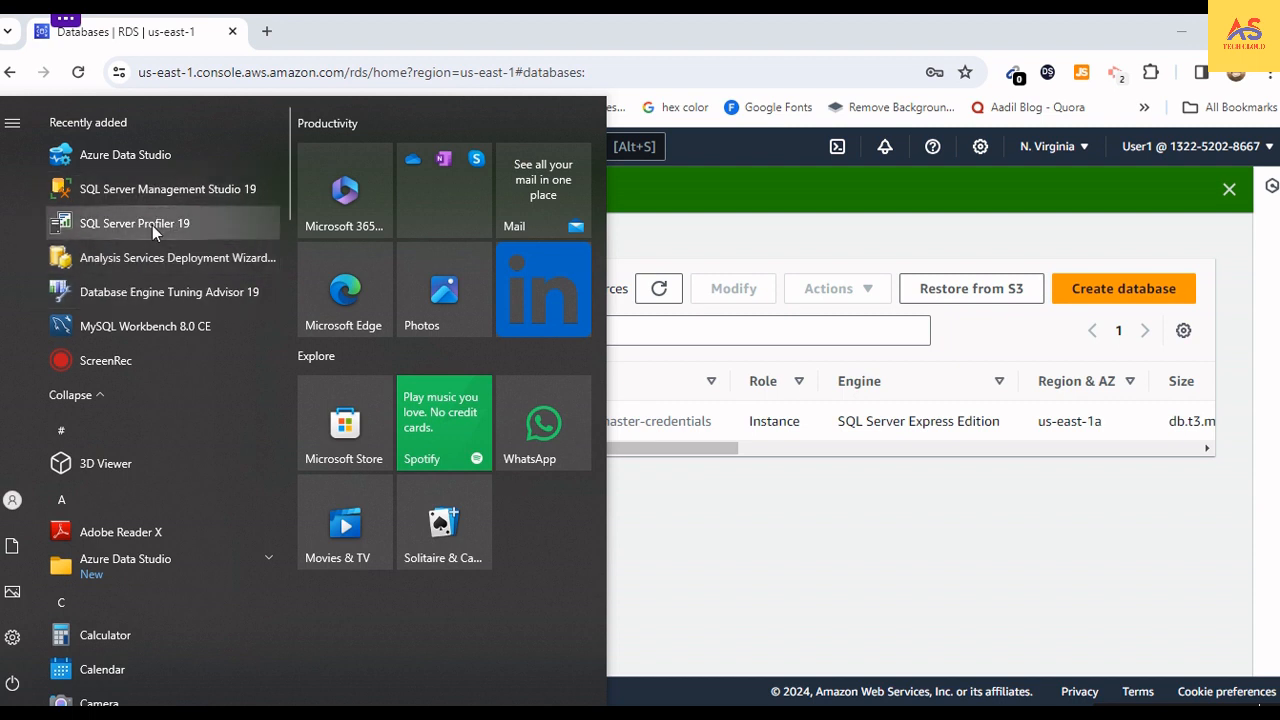
{"action": "left_click", "coordinate": [123, 299]}
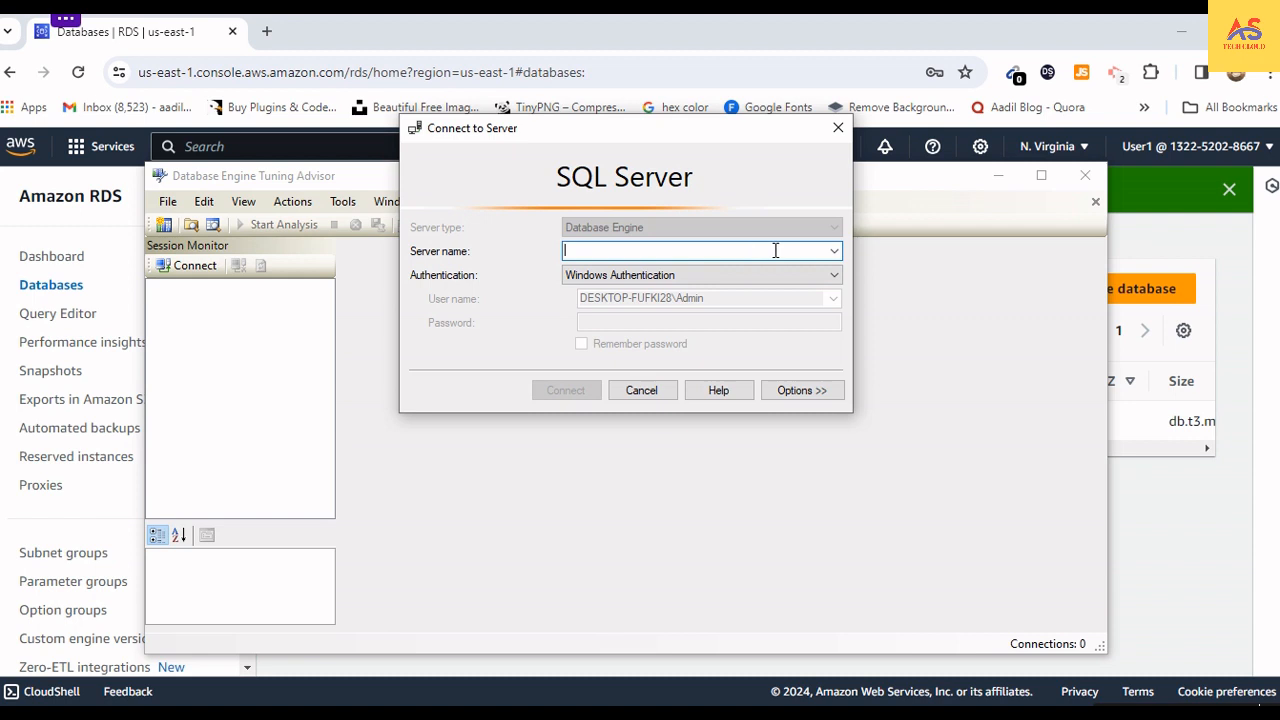
{"action": "left_click", "coordinate": [835, 251]}
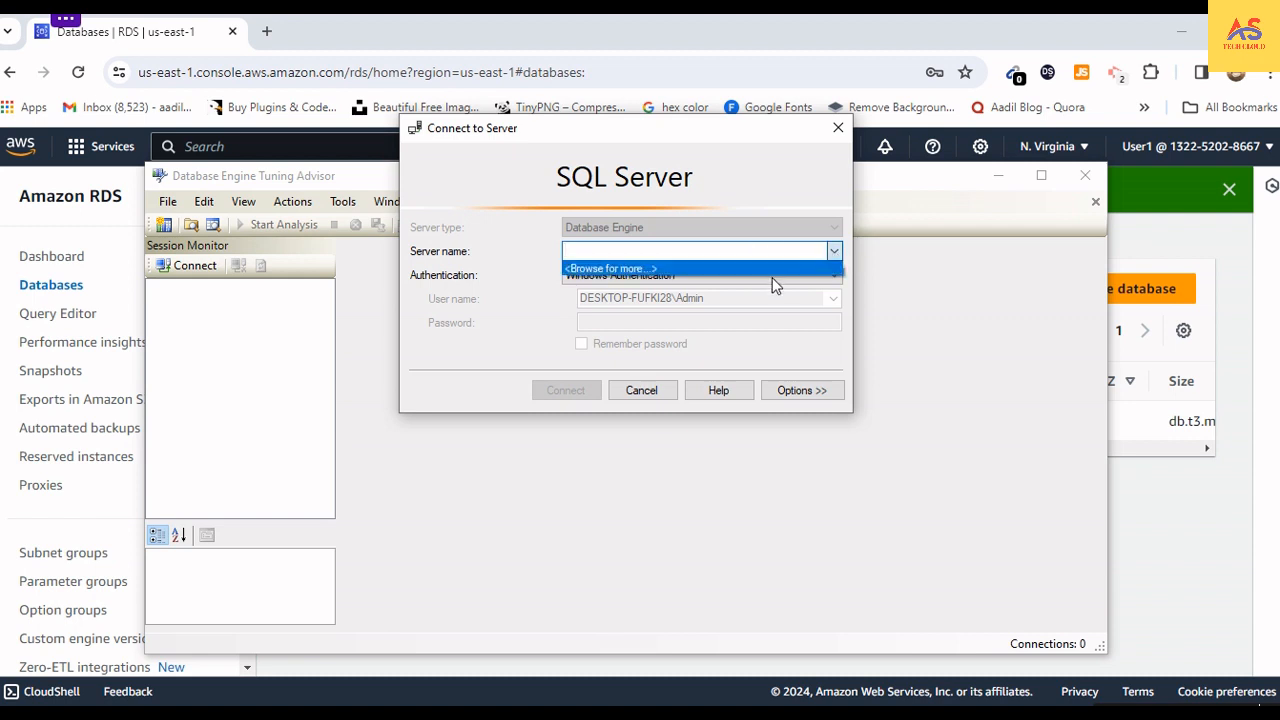
{"action": "left_click", "coordinate": [815, 345]}
Step: Copy the endpoint of mydatabase from Amazon RDS as the server name and try to connect with Windows Authentication
{"action": "left_click", "coordinate": [1143, 526]}
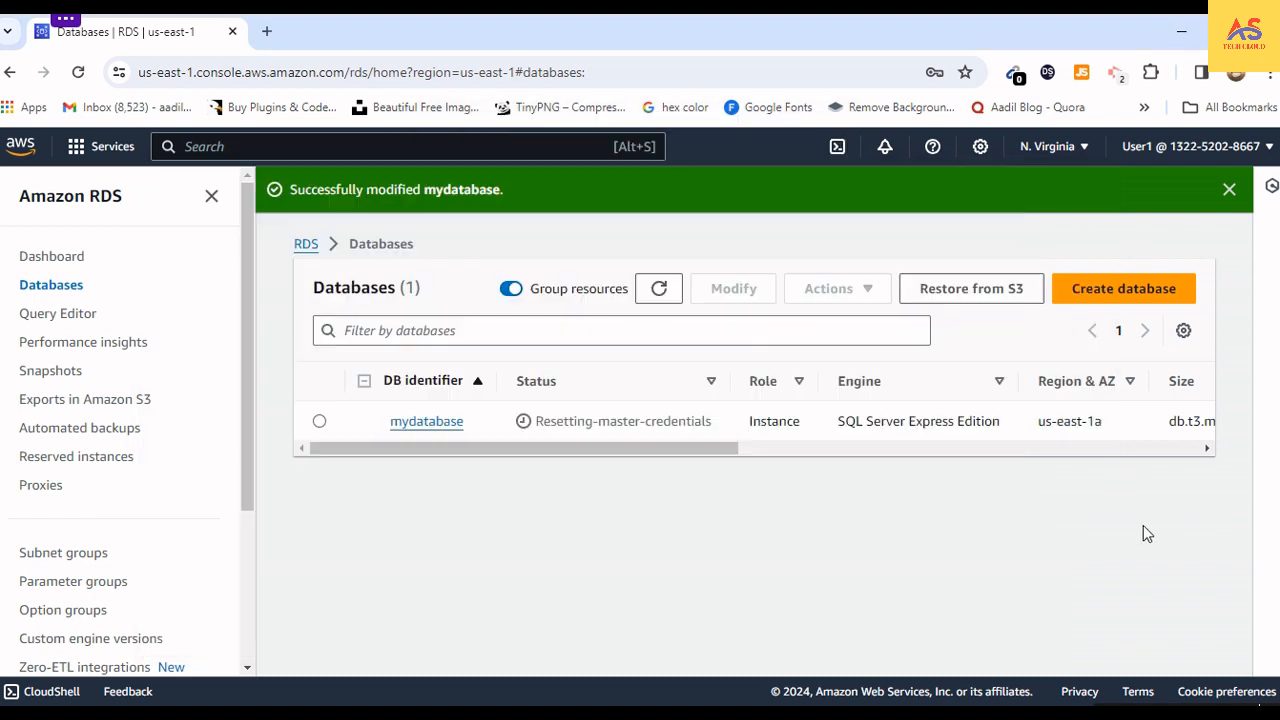
{"action": "left_click", "coordinate": [430, 428]}
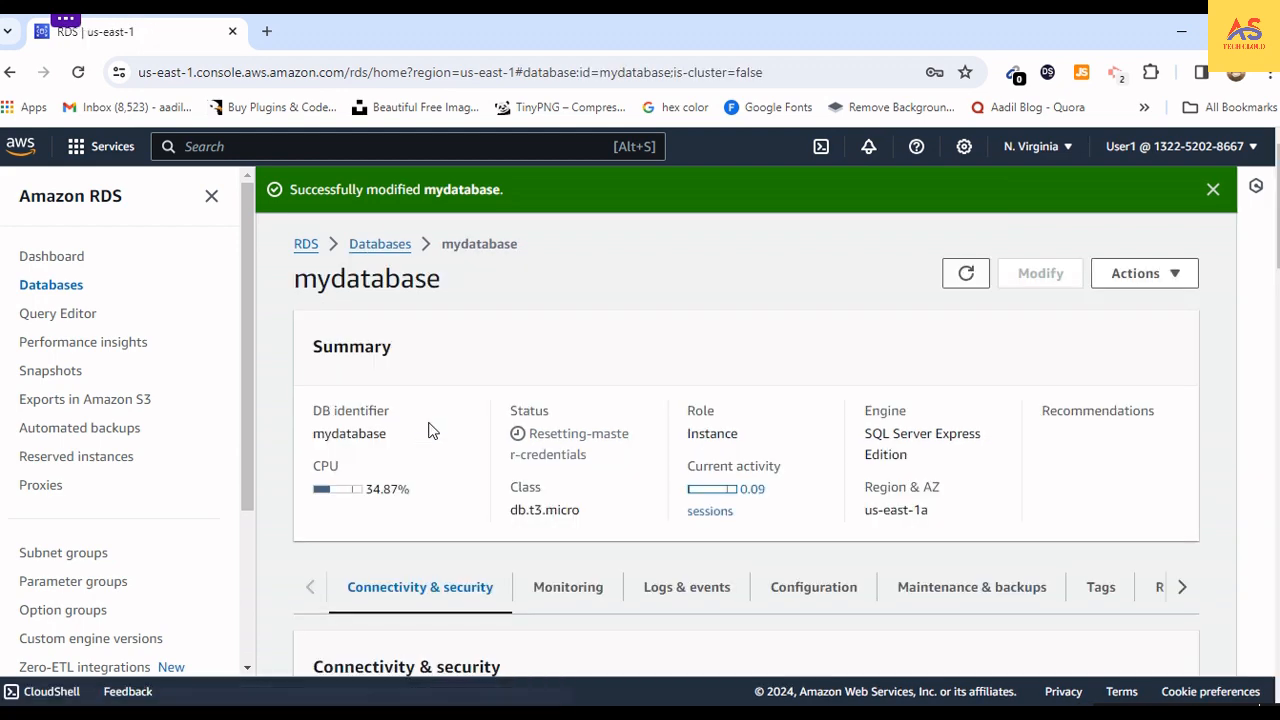
{"action": "scroll", "coordinate": [520, 432], "scroll_direction": "down", "scroll_amount": 5}
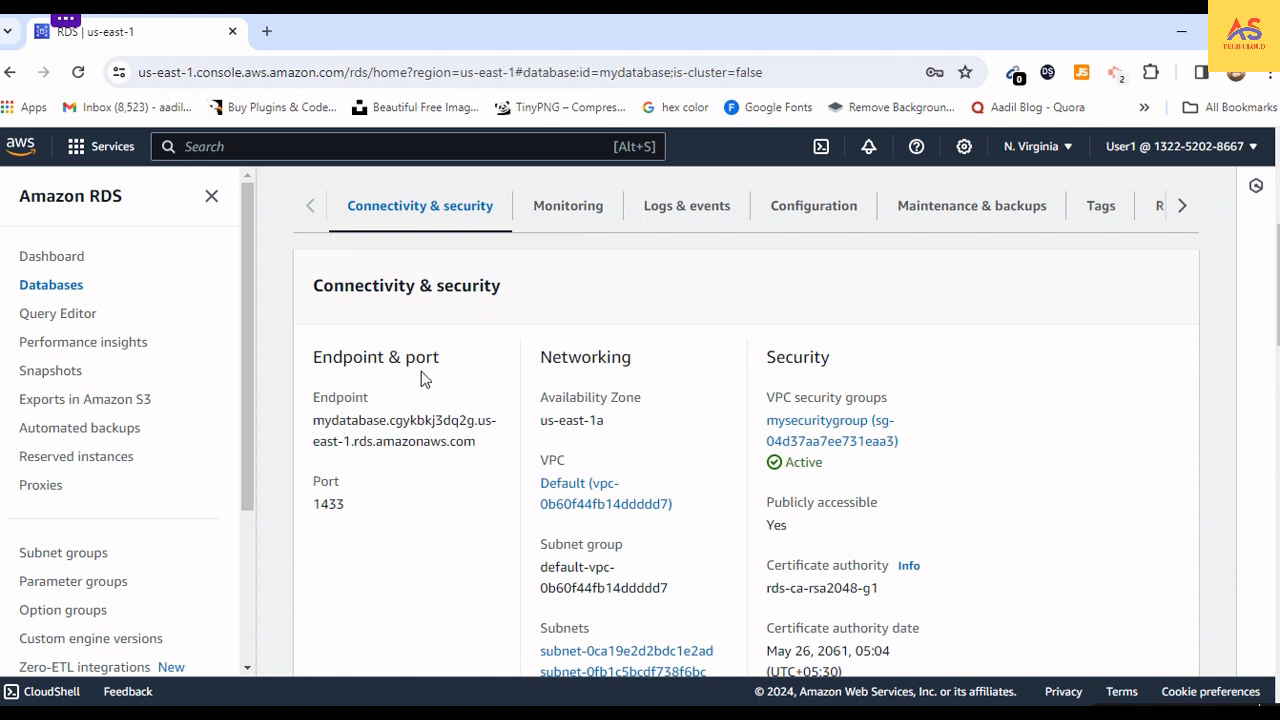
{"action": "left_click_drag", "start_coordinate": [490, 446], "coordinate": [308, 425]}
{"action": "key", "text": "ctrl+c"}
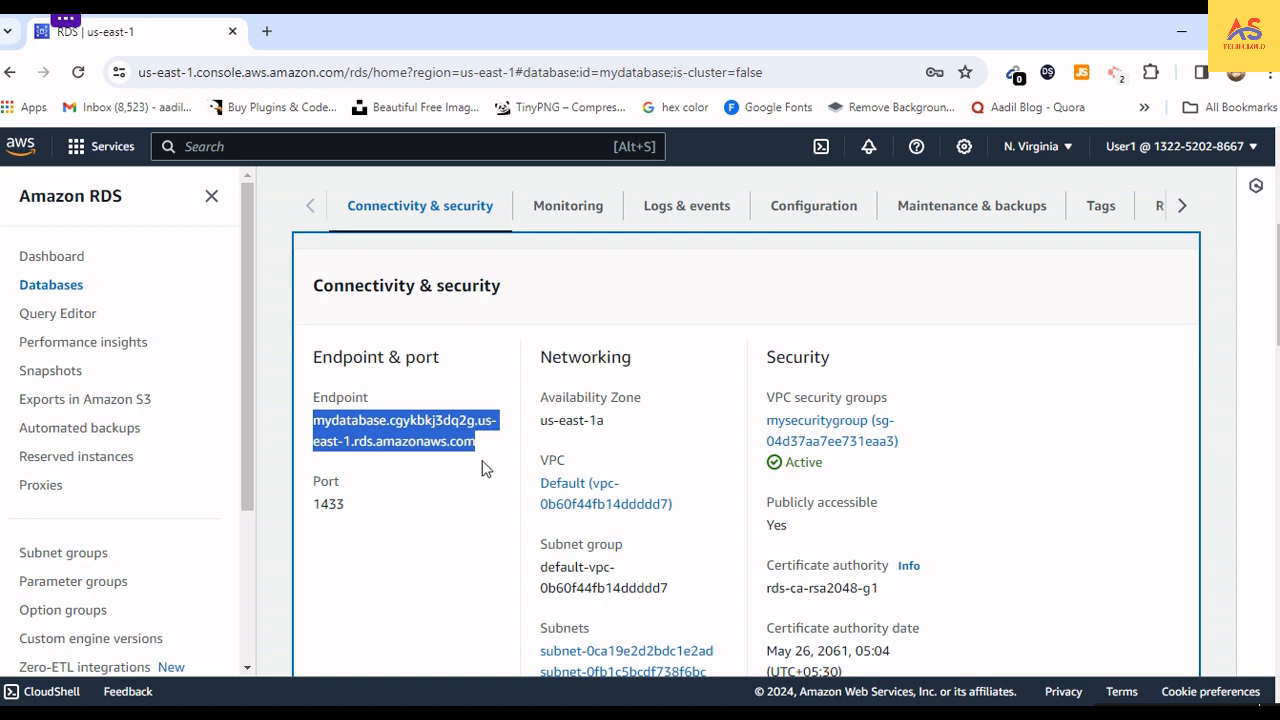
{"action": "key", "text": "alt+Tab"}
{"action": "key", "text": "ctrl+v"}
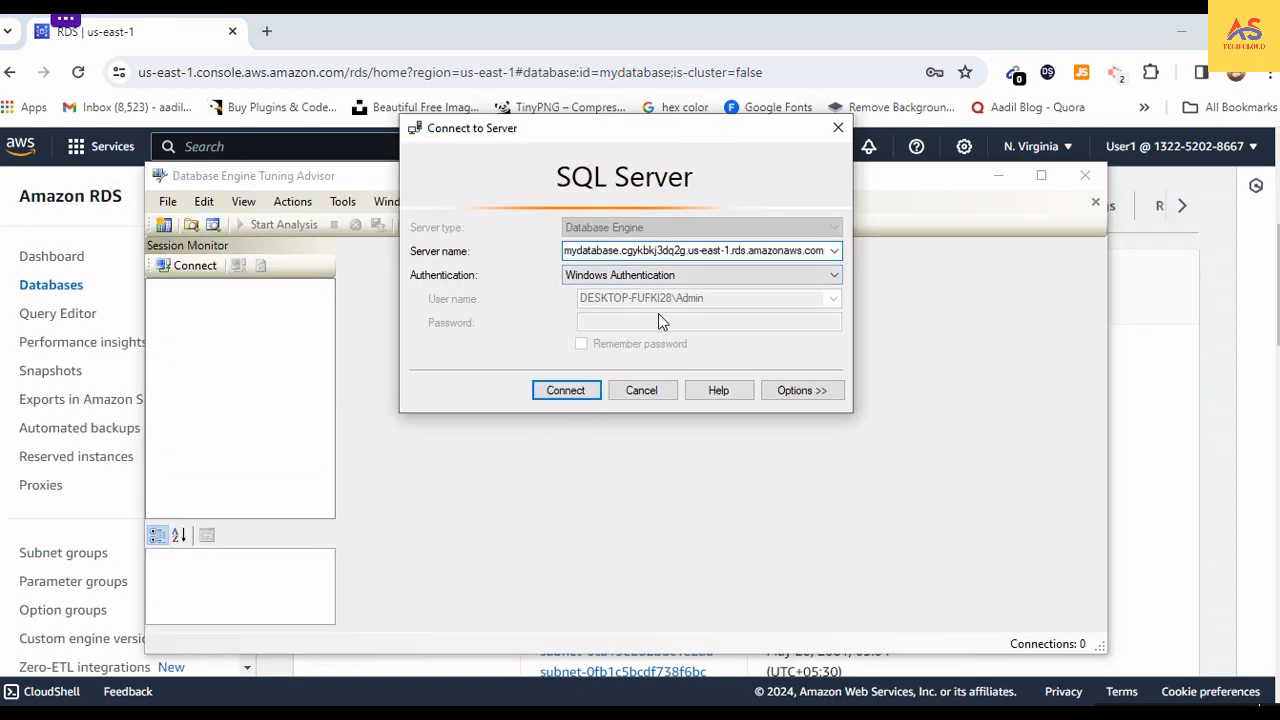
{"action": "left_click", "coordinate": [571, 391]}
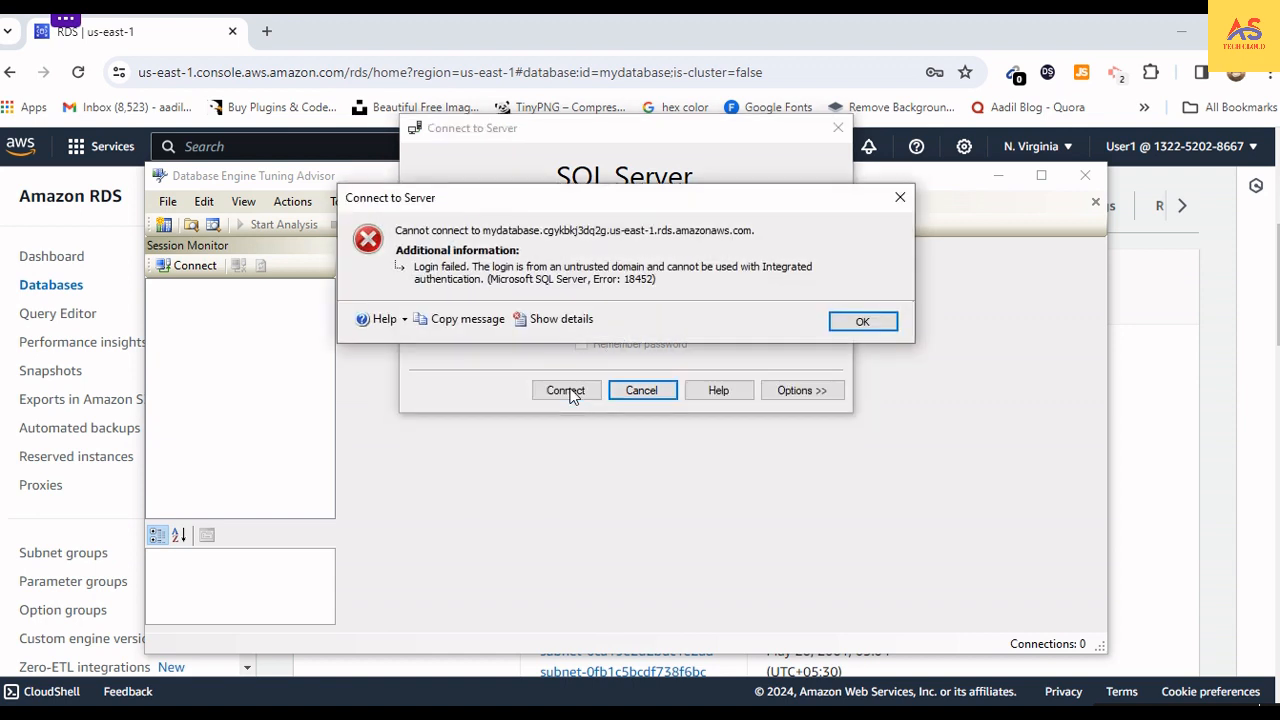
{"action": "left_click", "coordinate": [866, 324]}
Step: Switch the connection to SQL Server Authentication and enter admin as the login
{"action": "left_click", "coordinate": [784, 275]}
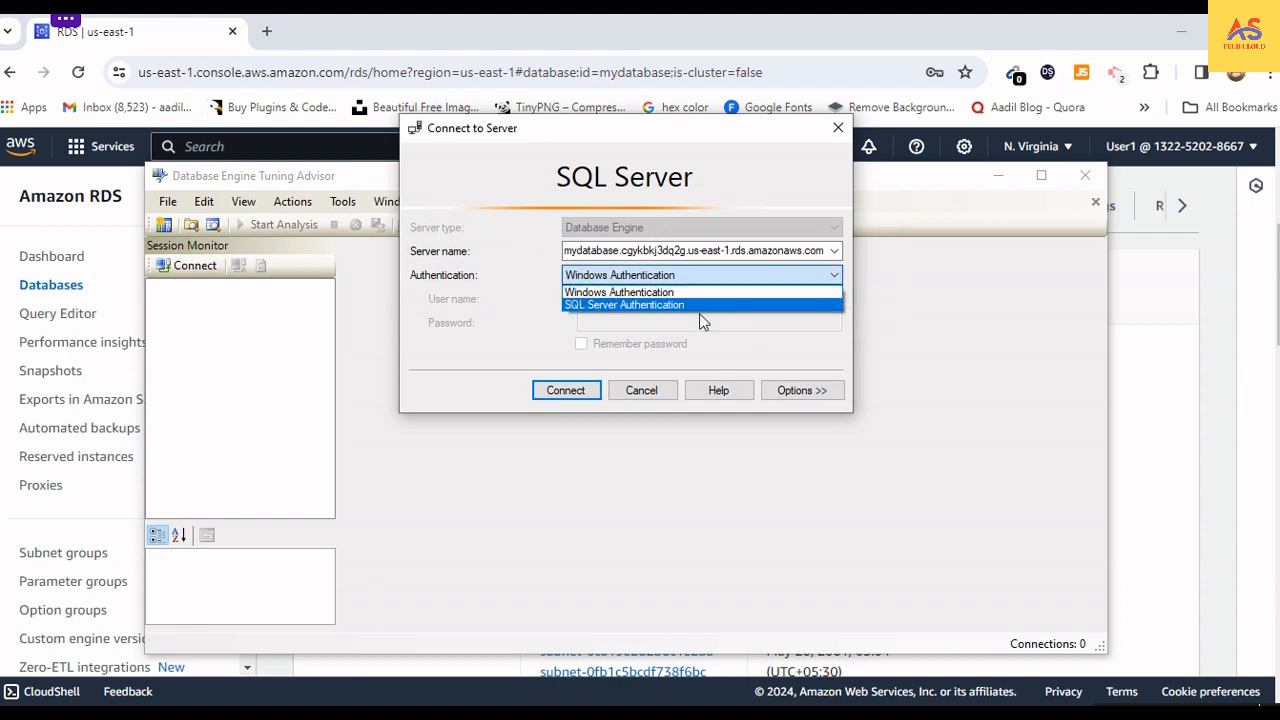
{"action": "left_click", "coordinate": [658, 305]}
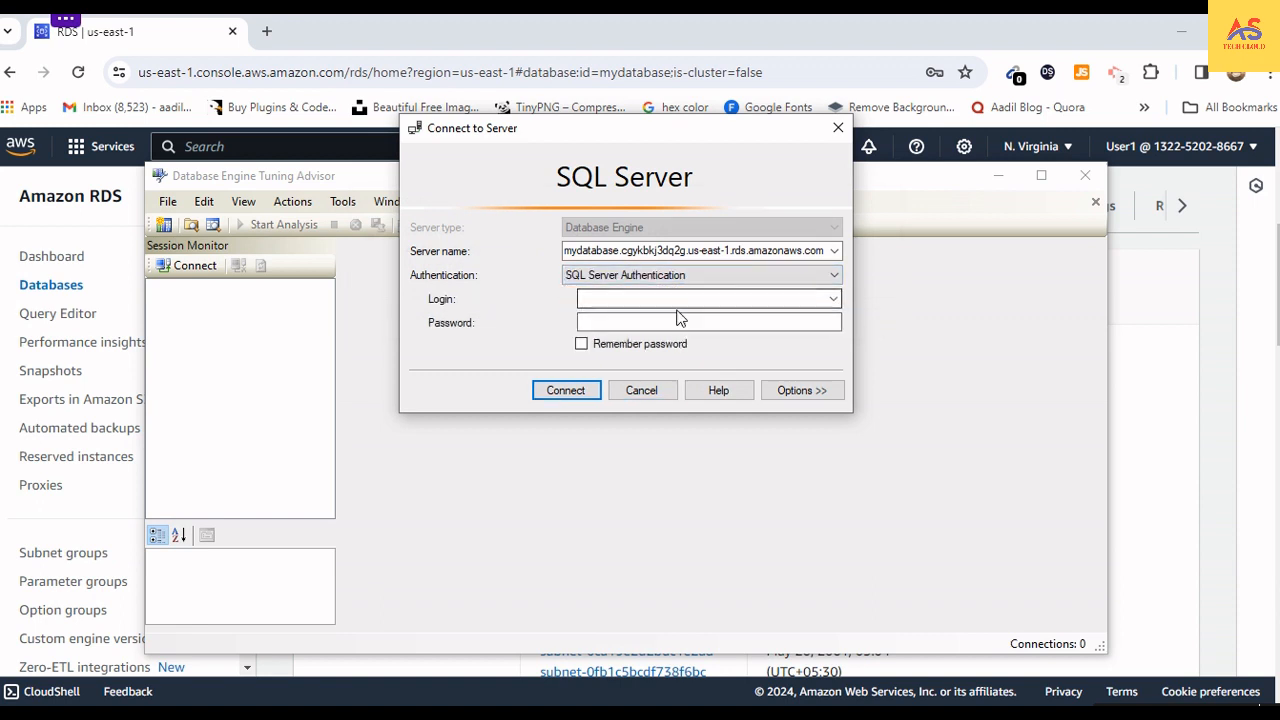
{"action": "left_click", "coordinate": [679, 299]}
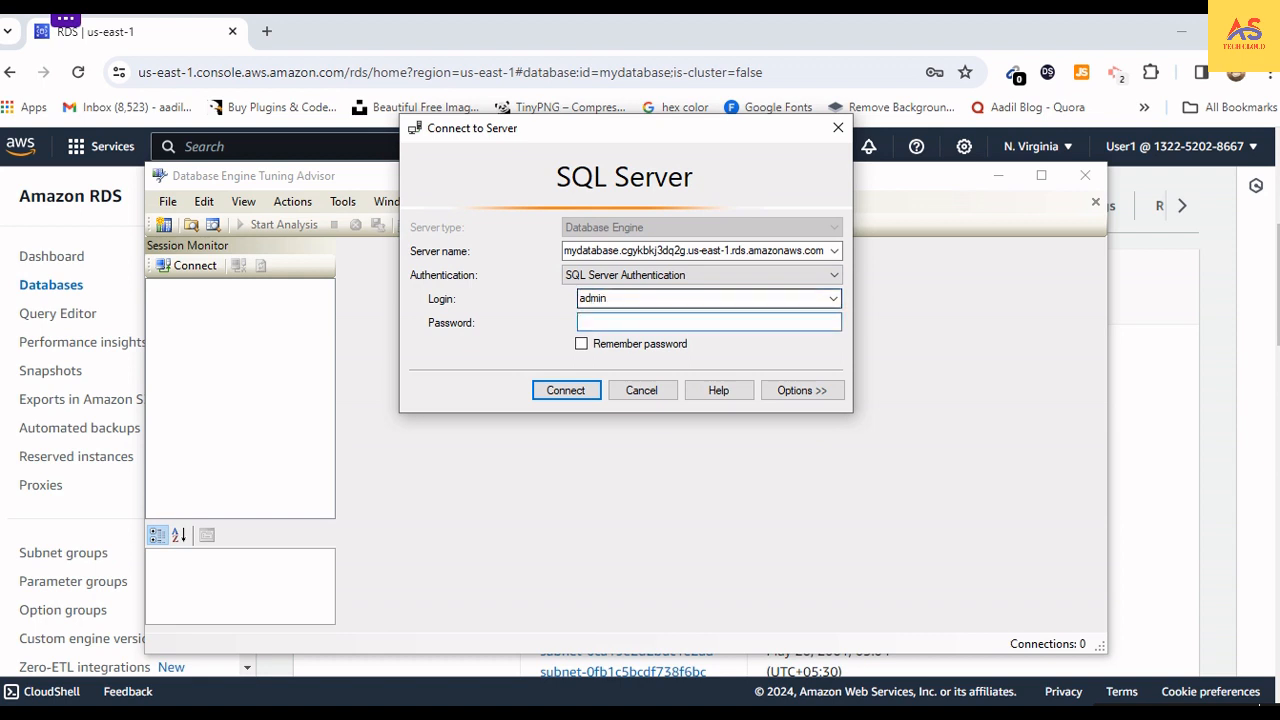
Step: Copy the saved master password from Notepad and paste it into the connection's password field
{"action": "left_click", "coordinate": [621, 320]}
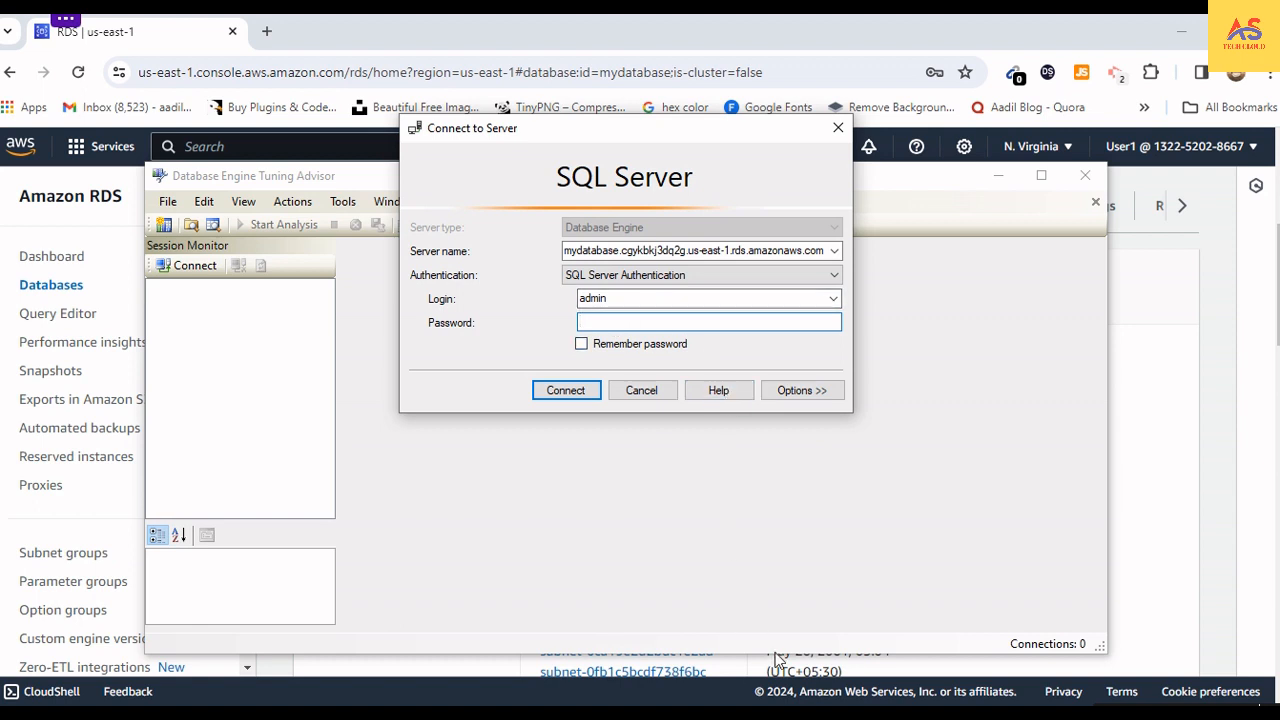
{"action": "key", "text": "alt+Tab"}
{"action": "left_click_drag", "start_coordinate": [825, 155], "coordinate": [544, 159]}
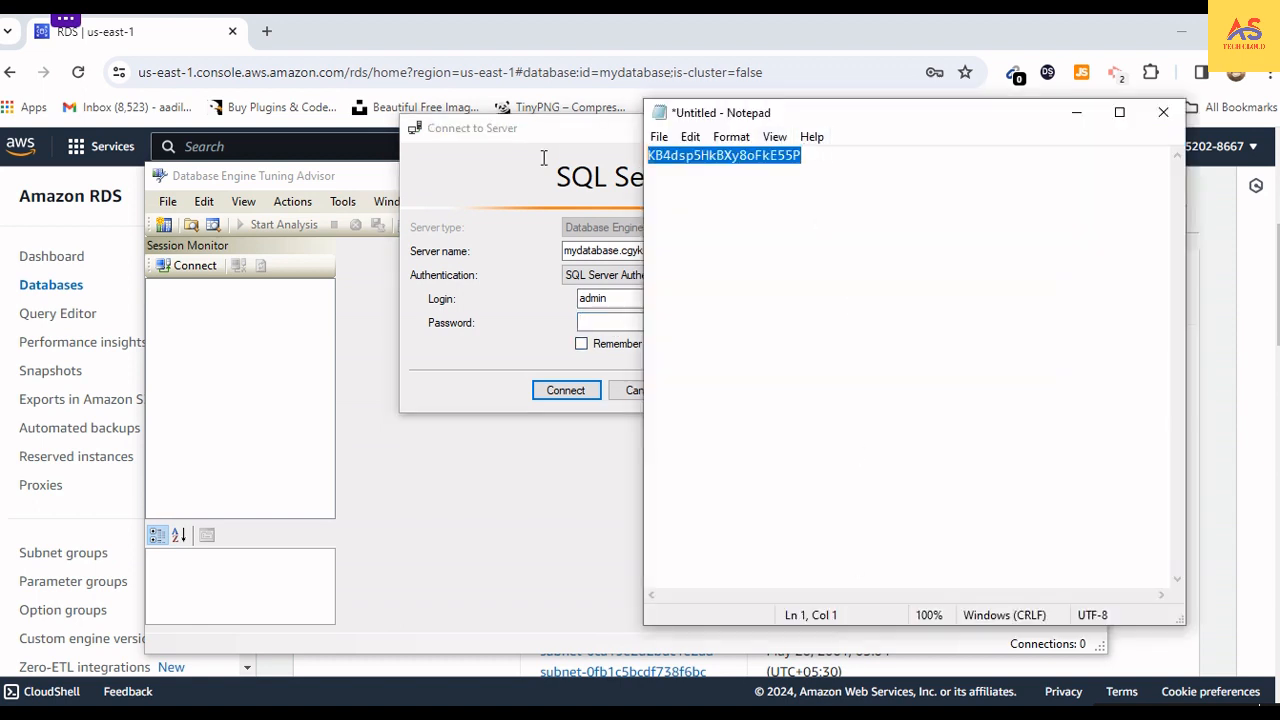
{"action": "left_click", "coordinate": [615, 322]}
{"action": "key", "text": "ctrl+v"}
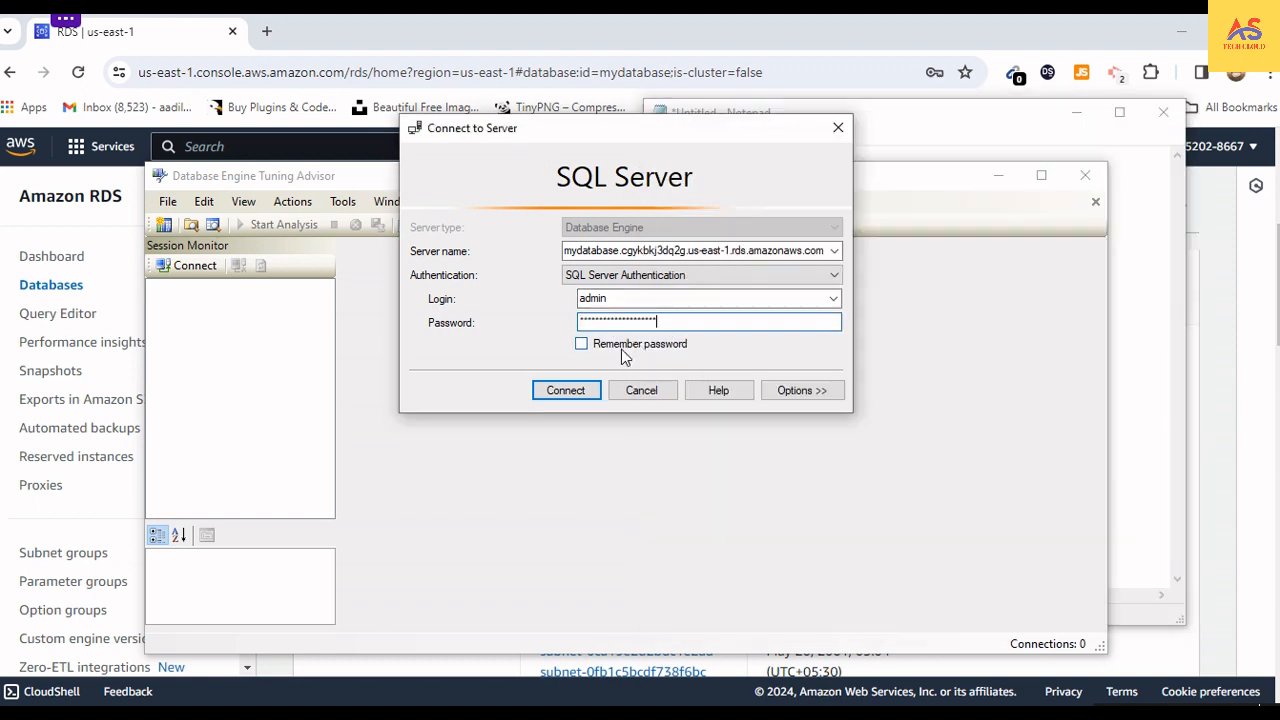
Step: Try to connect Database Engine Tuning Advisor to the mydatabase endpoint as admin, and dismiss the connection dialogs
{"action": "left_click", "coordinate": [571, 390]}
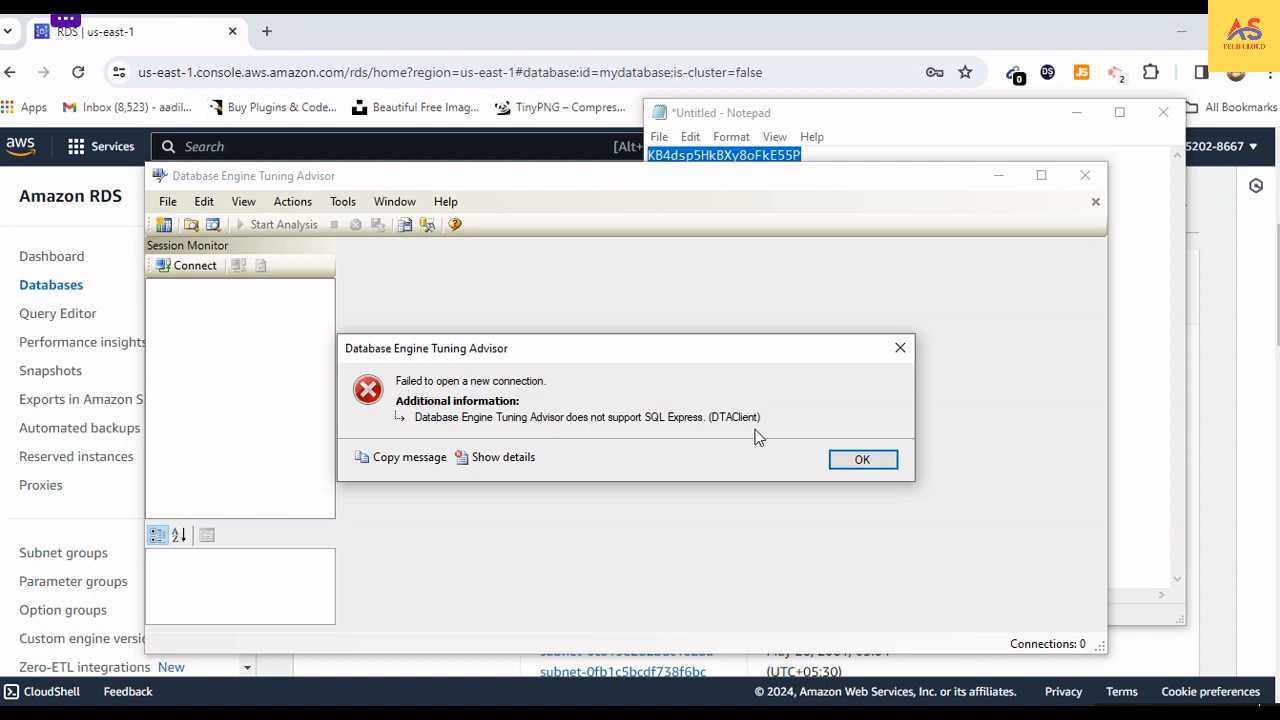
{"action": "left_click", "coordinate": [860, 462]}
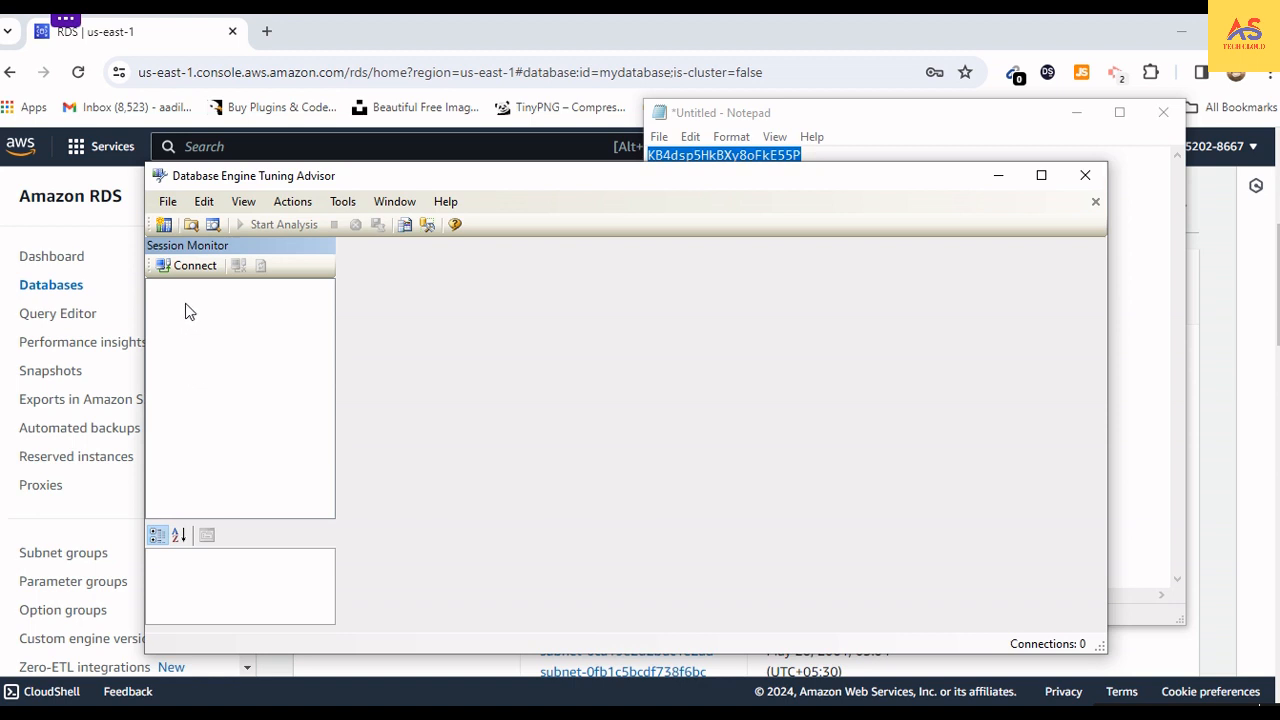
{"action": "left_click", "coordinate": [178, 267]}
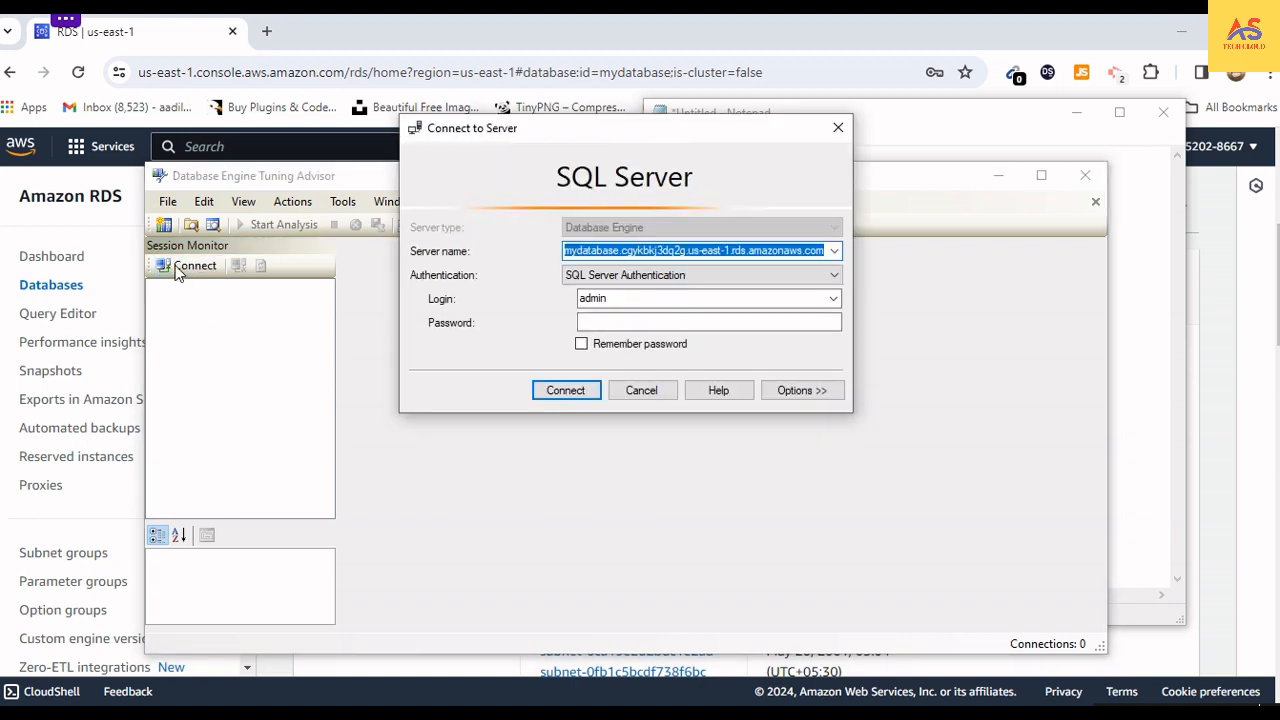
{"action": "left_click", "coordinate": [643, 390]}
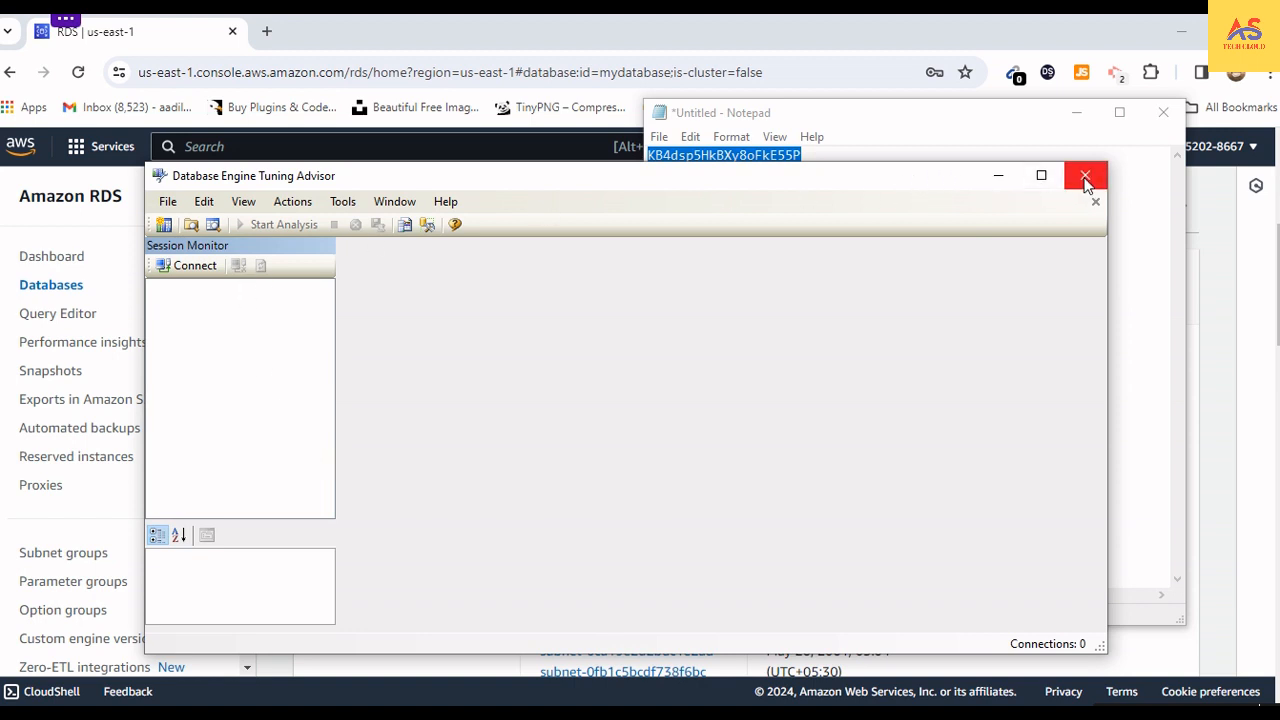
Step: Close Database Engine Tuning Advisor and the untitled Notepad file without saving it
{"action": "left_click", "coordinate": [1086, 184]}
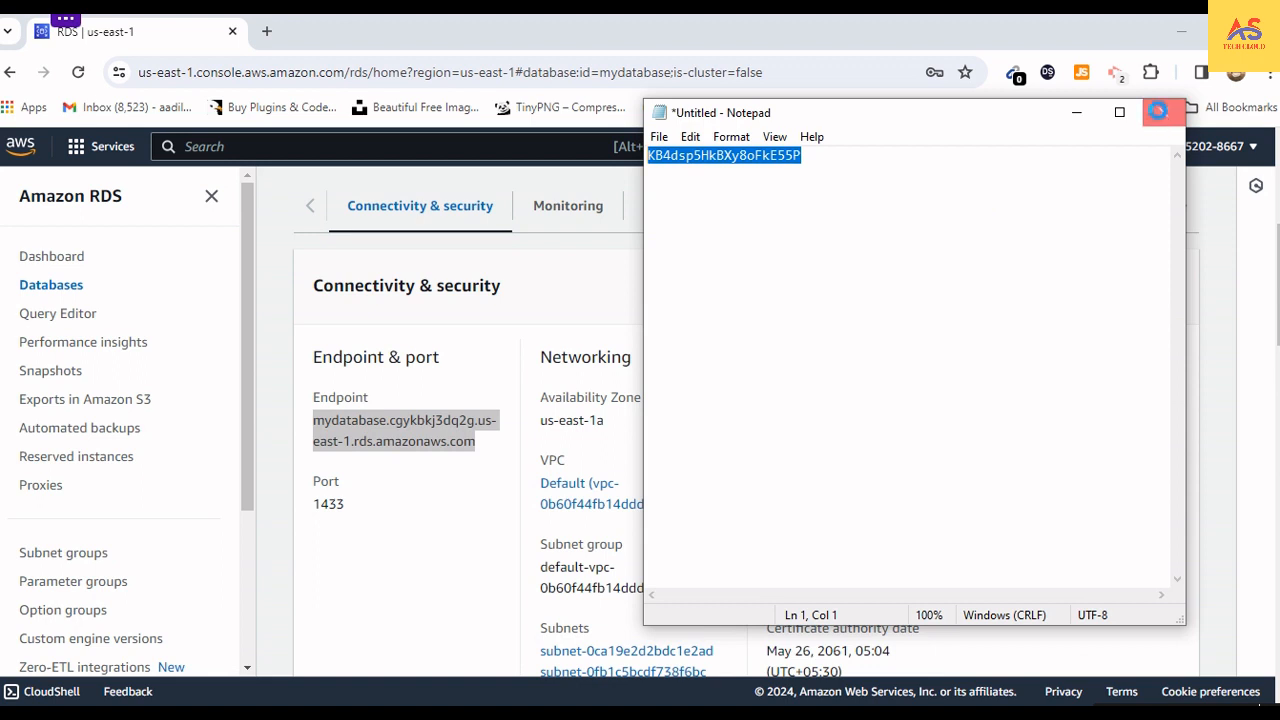
{"action": "left_click", "coordinate": [1157, 111]}
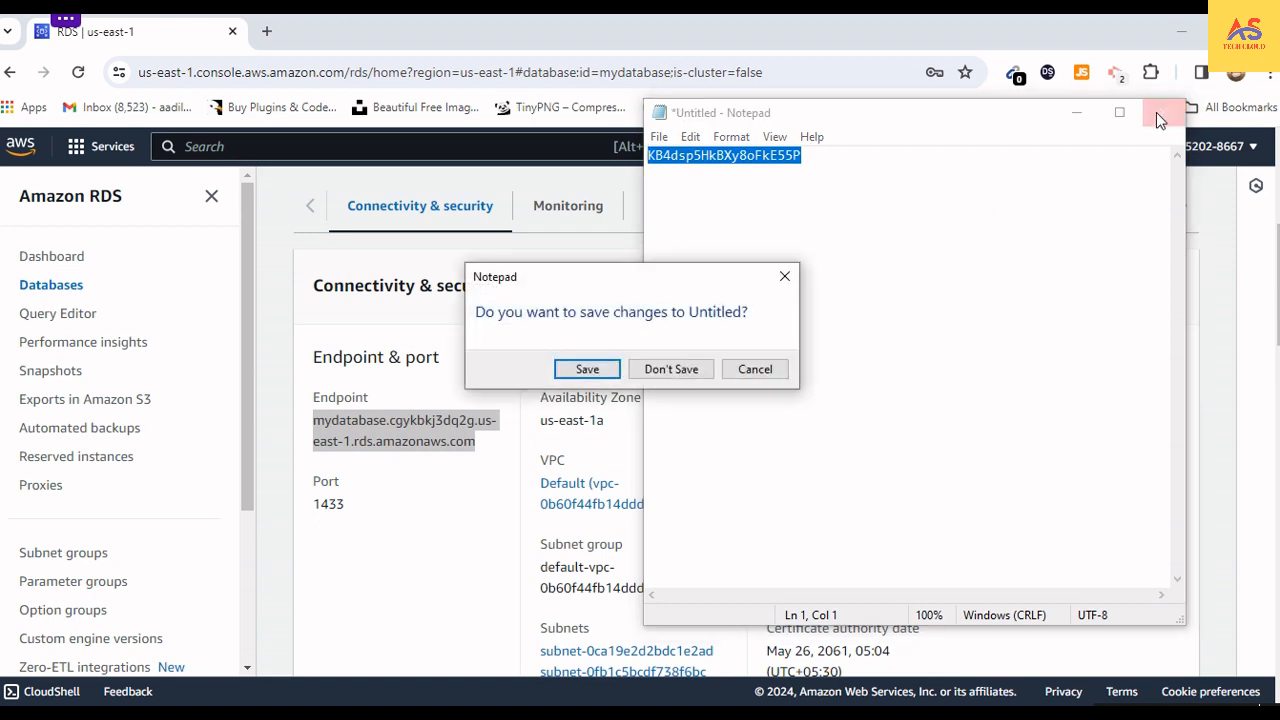
{"action": "left_click", "coordinate": [685, 378]}
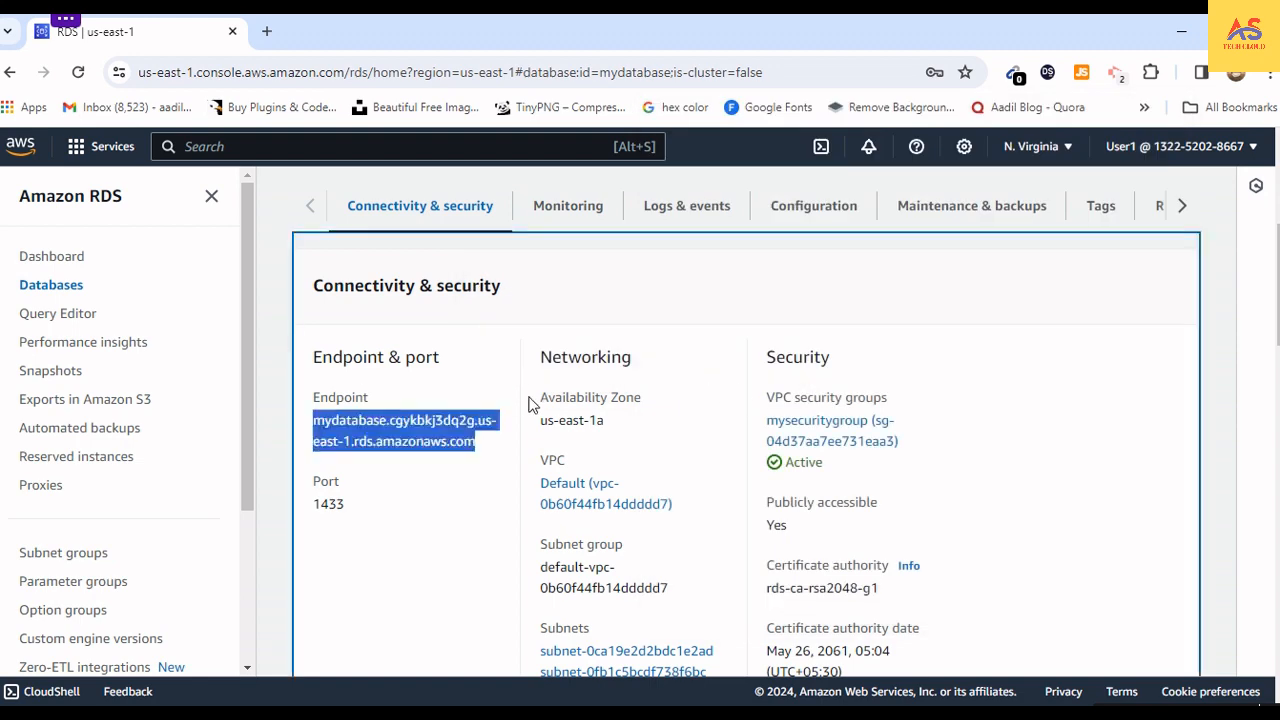
Step: Review the mydatabase details in Amazon RDS and return to the Databases list
{"action": "left_click", "coordinate": [533, 343]}
{"action": "scroll", "coordinate": [657, 426], "scroll_direction": "up", "scroll_amount": 4}
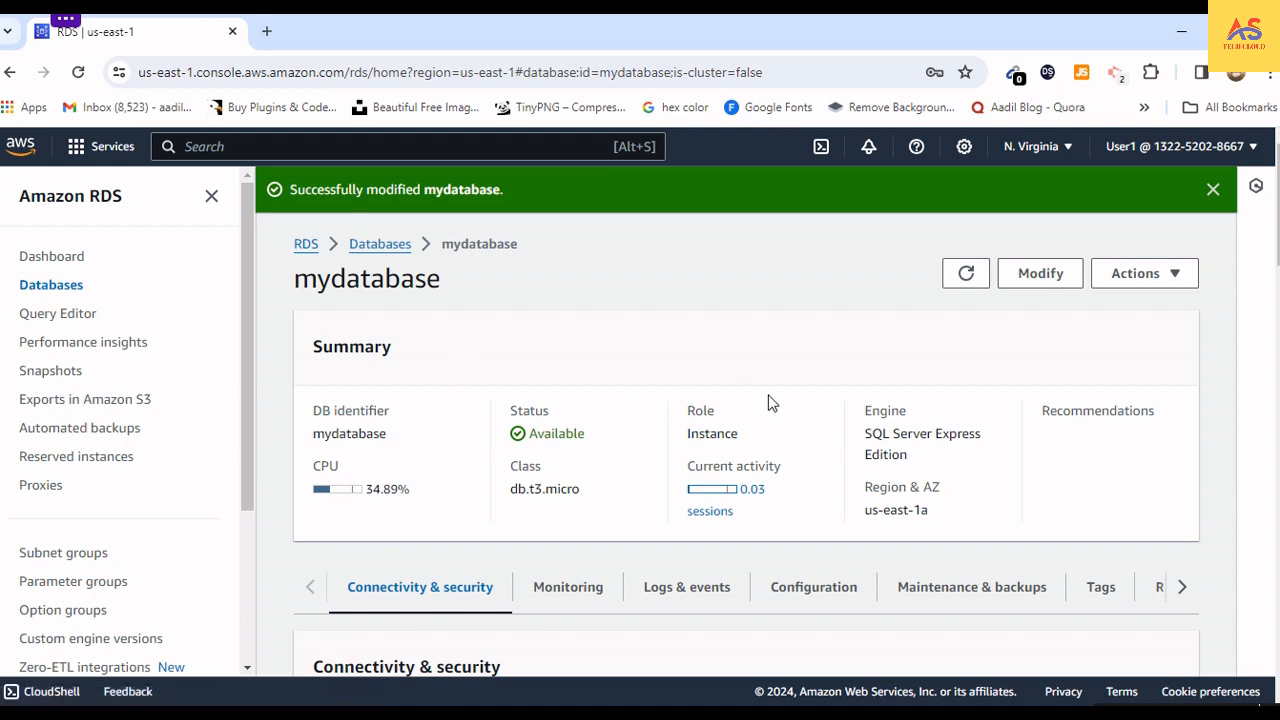
{"action": "scroll", "coordinate": [769, 403], "scroll_direction": "down", "scroll_amount": 4}
{"action": "scroll", "coordinate": [545, 510], "scroll_direction": "up", "scroll_amount": 4}
{"action": "left_click", "coordinate": [62, 288]}
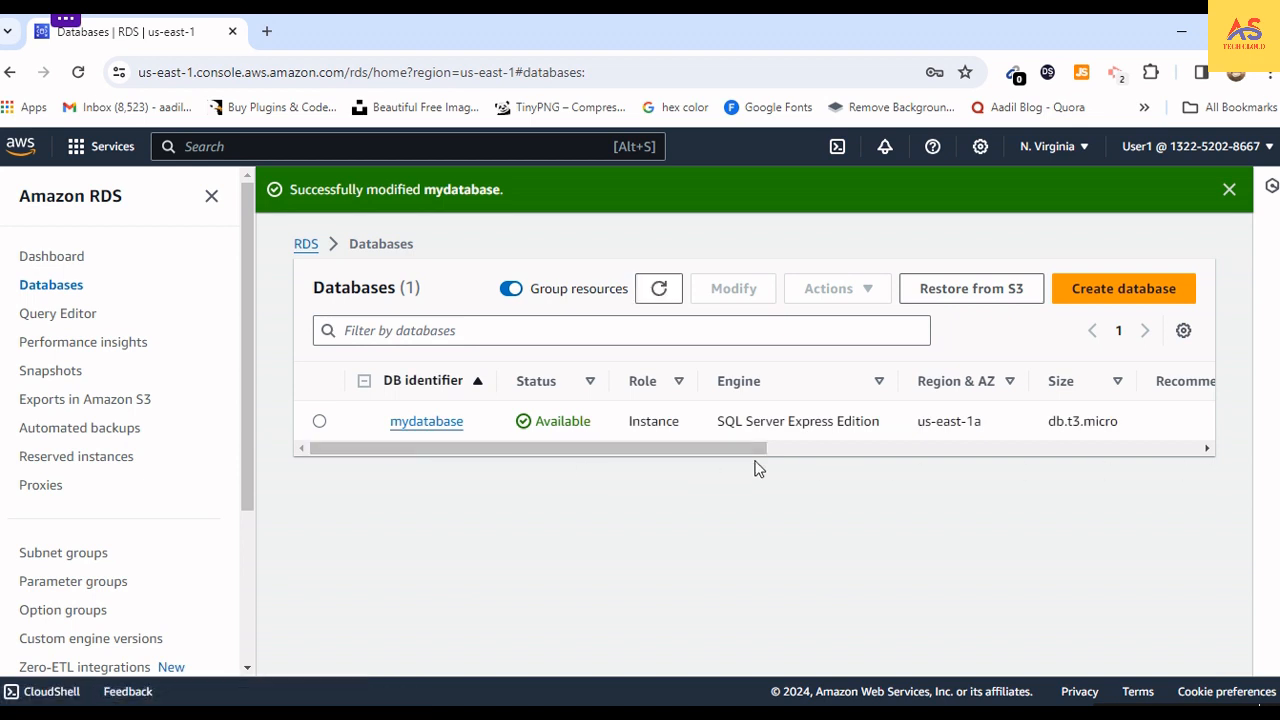
{"action": "left_click_drag", "start_coordinate": [720, 452], "coordinate": [562, 466]}
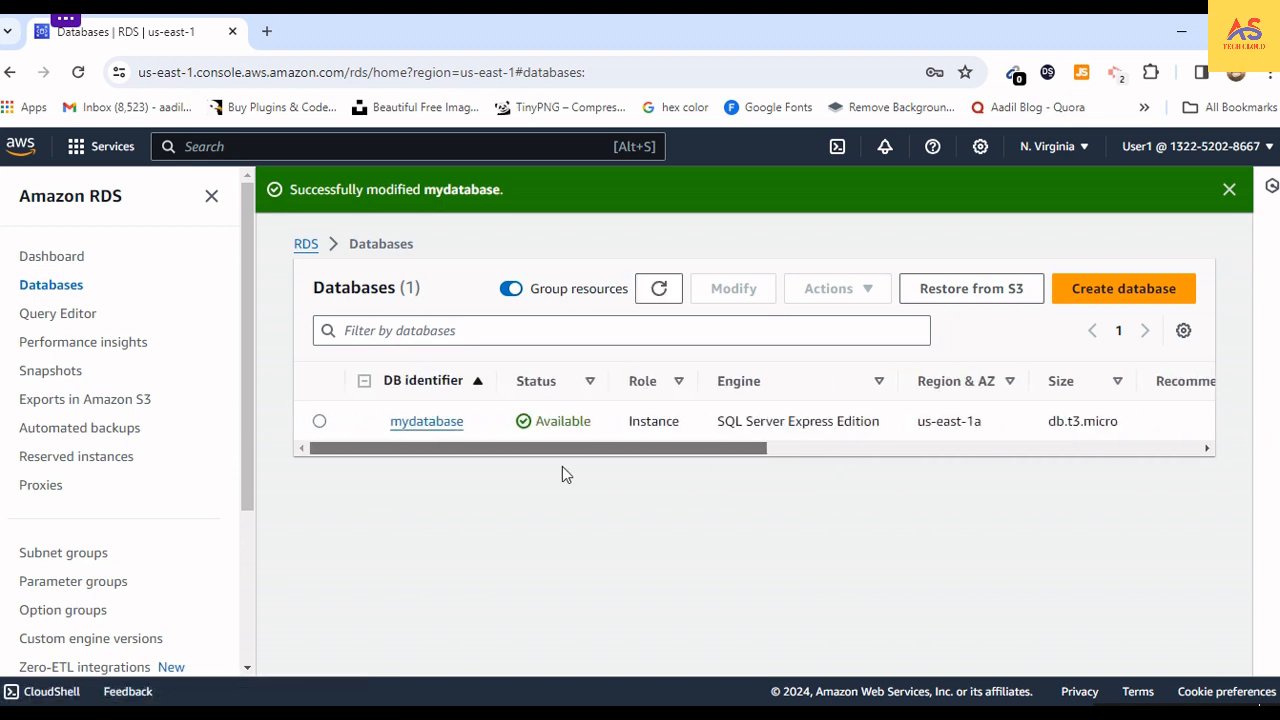
Step: Select the mydatabase instance, review the actions available for it, and start its deletion
{"action": "left_click", "coordinate": [319, 421]}
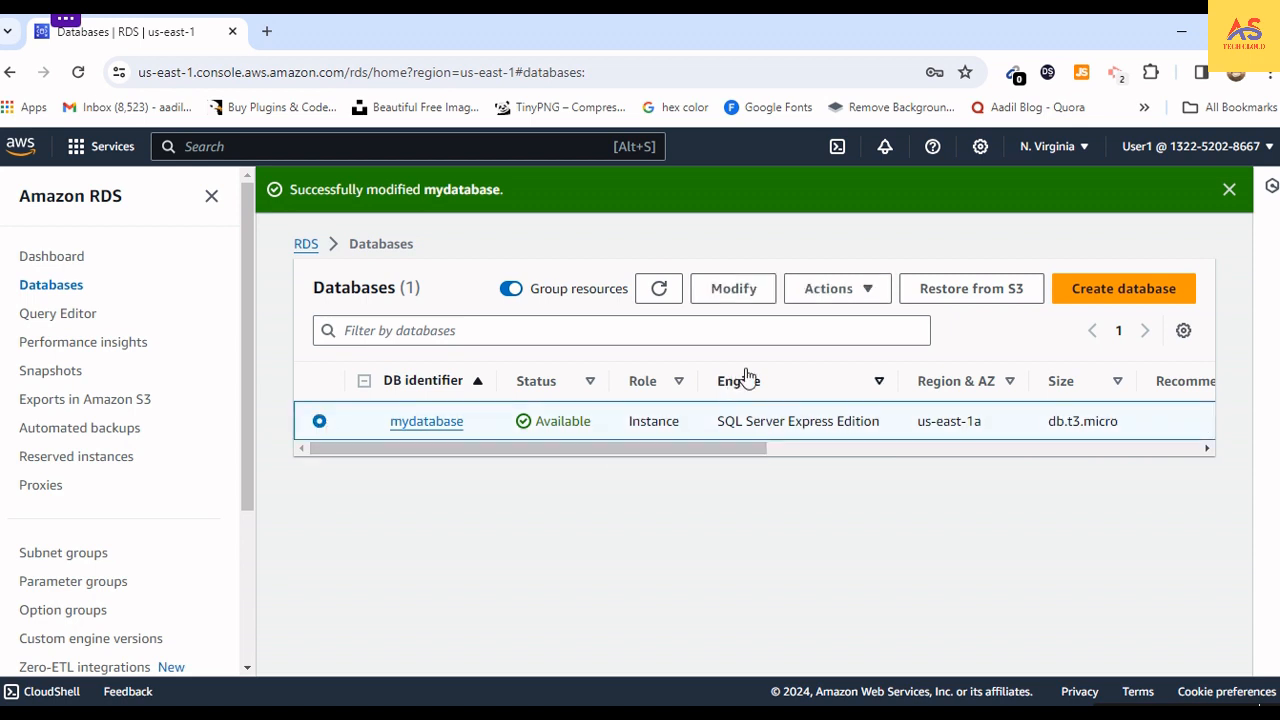
{"action": "left_click", "coordinate": [862, 292]}
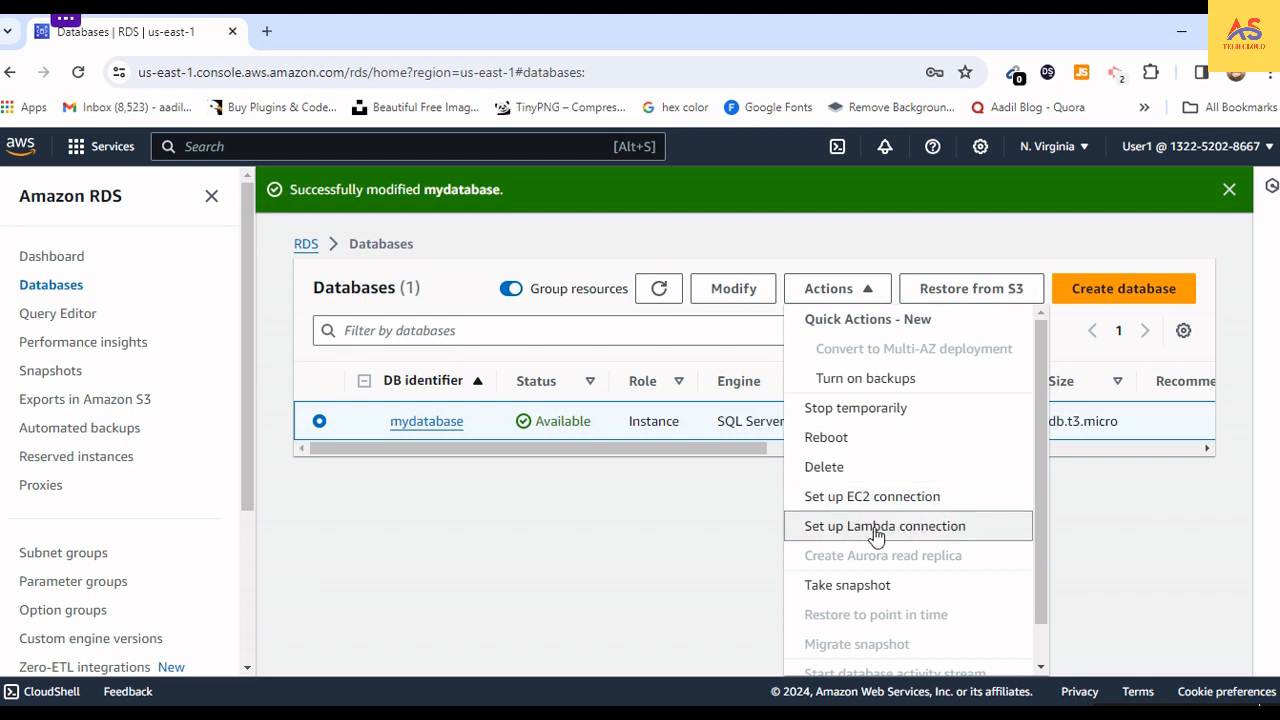
{"action": "scroll", "coordinate": [862, 570], "scroll_direction": "down", "scroll_amount": 1}
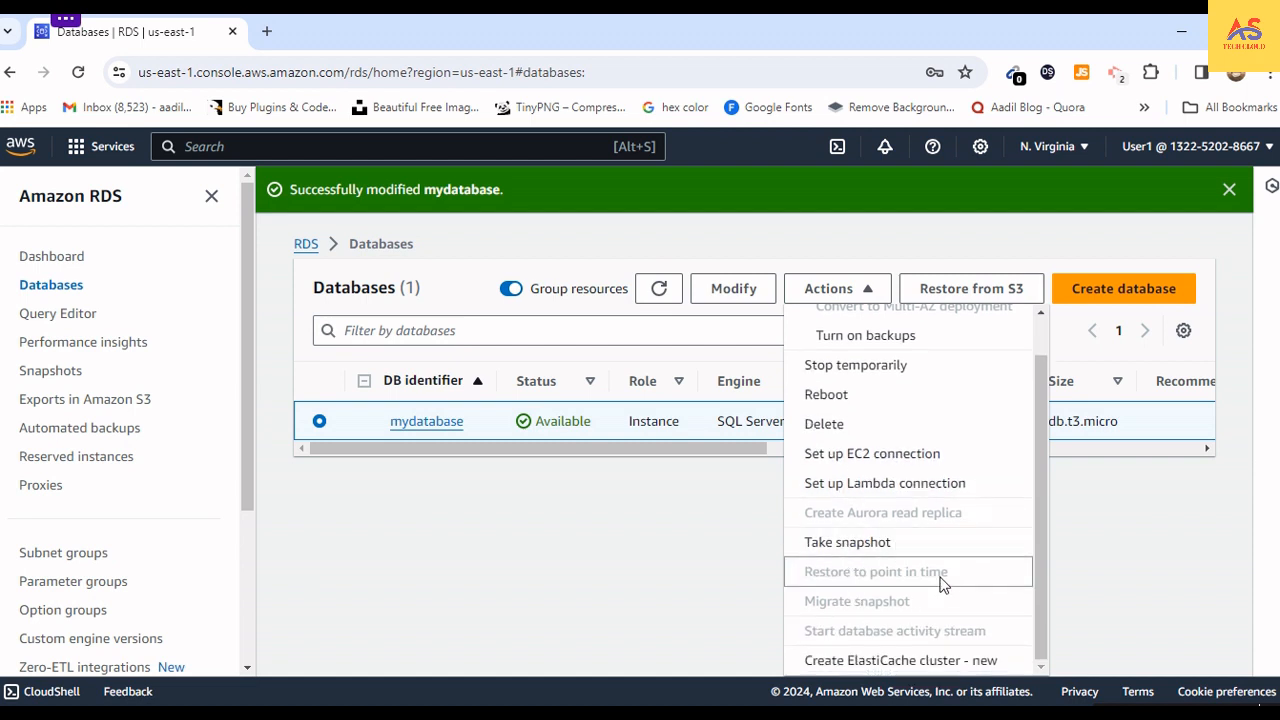
{"action": "scroll", "coordinate": [932, 569], "scroll_direction": "up", "scroll_amount": 1}
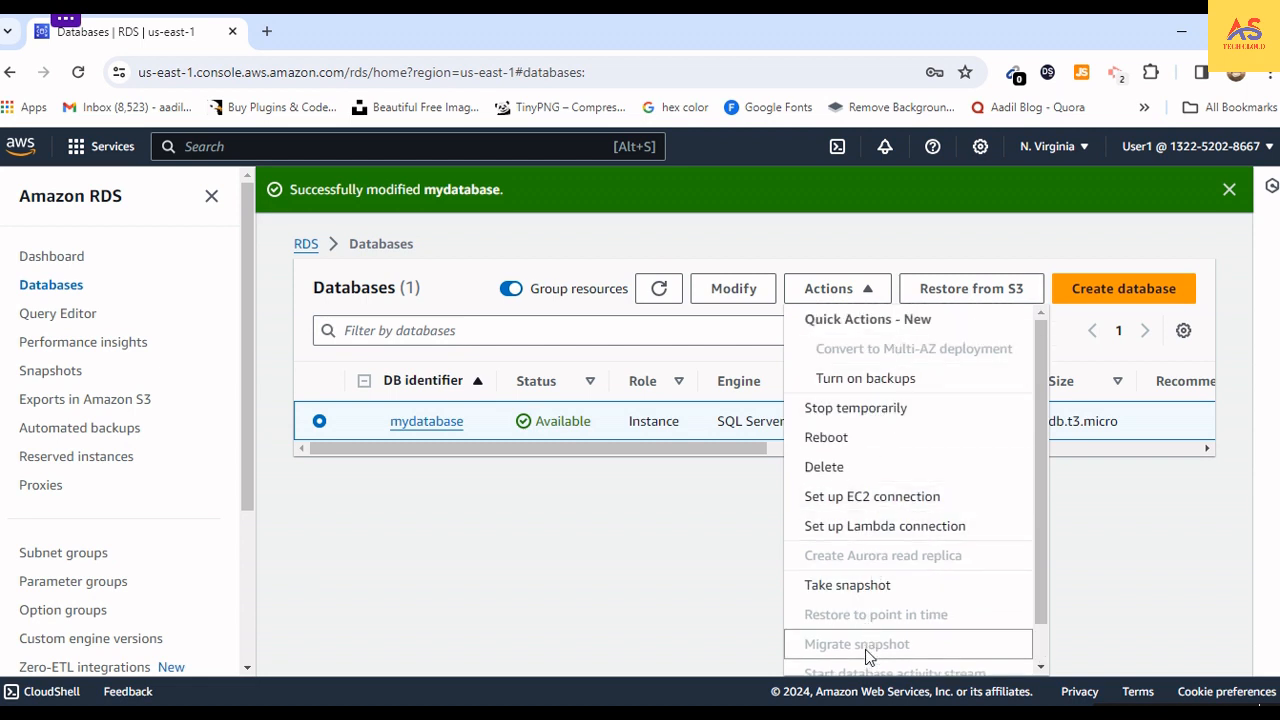
{"action": "scroll", "coordinate": [866, 645], "scroll_direction": "down", "scroll_amount": 1}
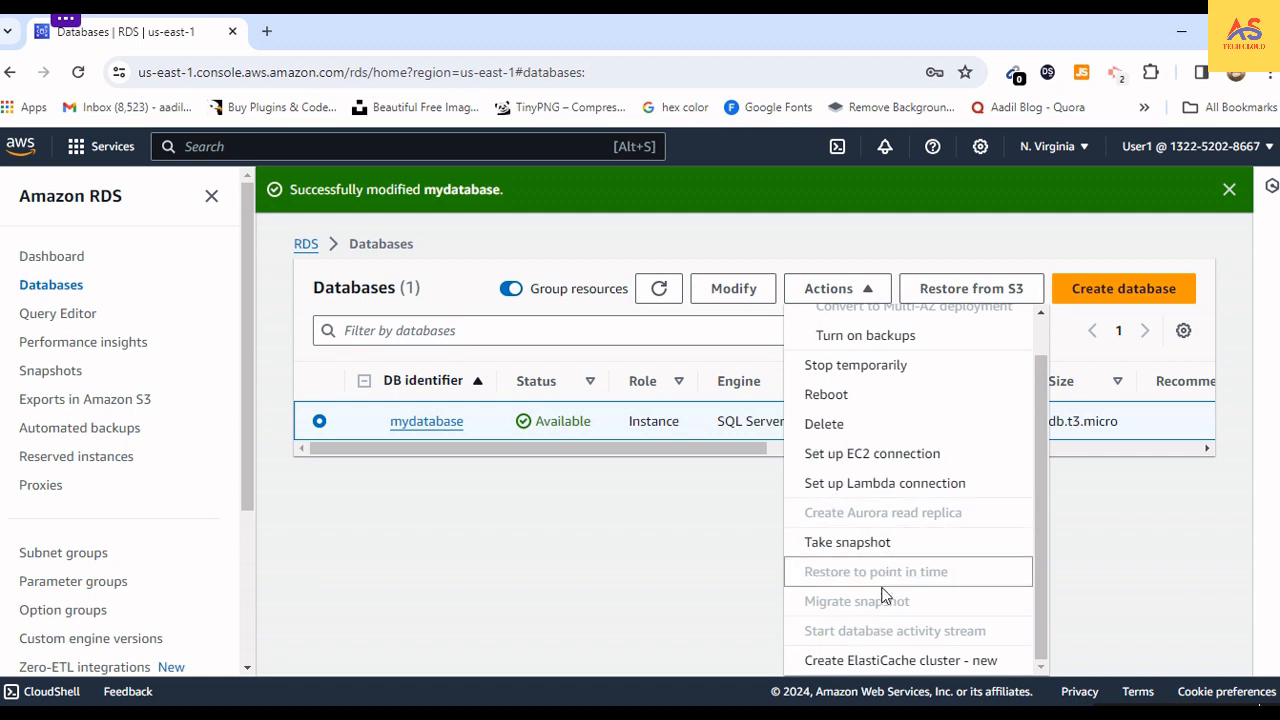
{"action": "scroll", "coordinate": [880, 612], "scroll_direction": "up", "scroll_amount": 1}
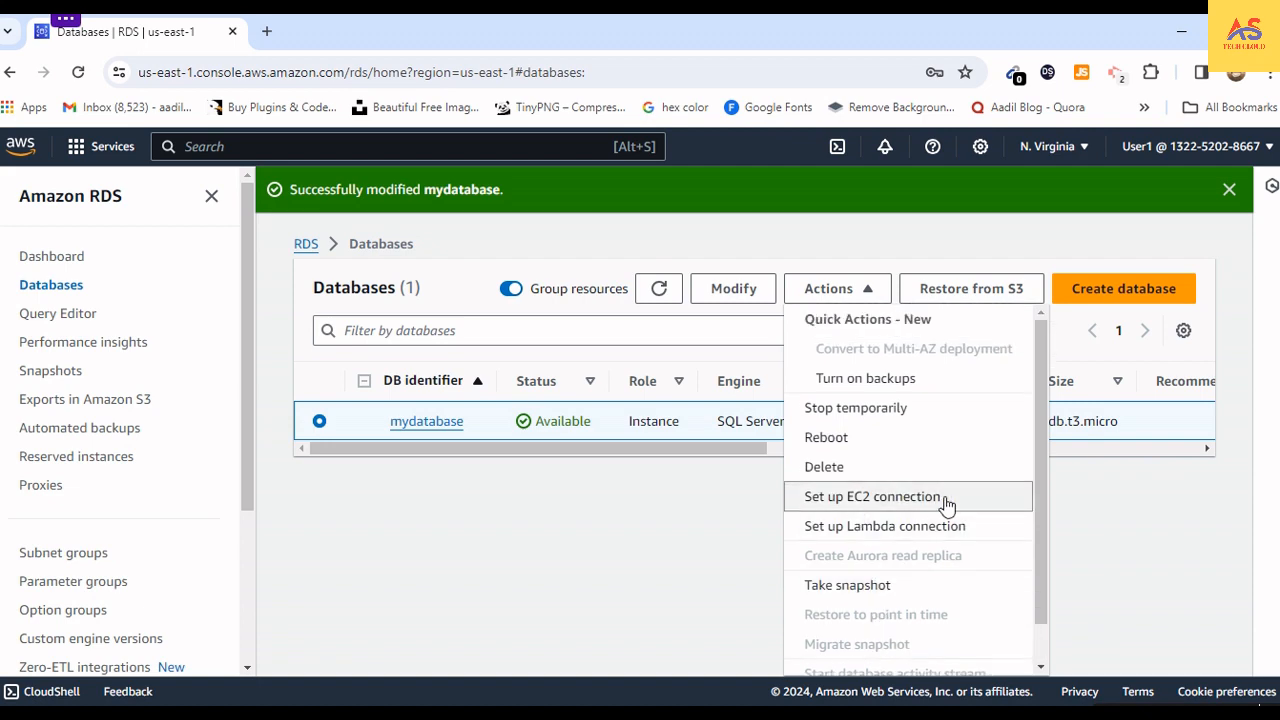
{"action": "left_click", "coordinate": [823, 470]}
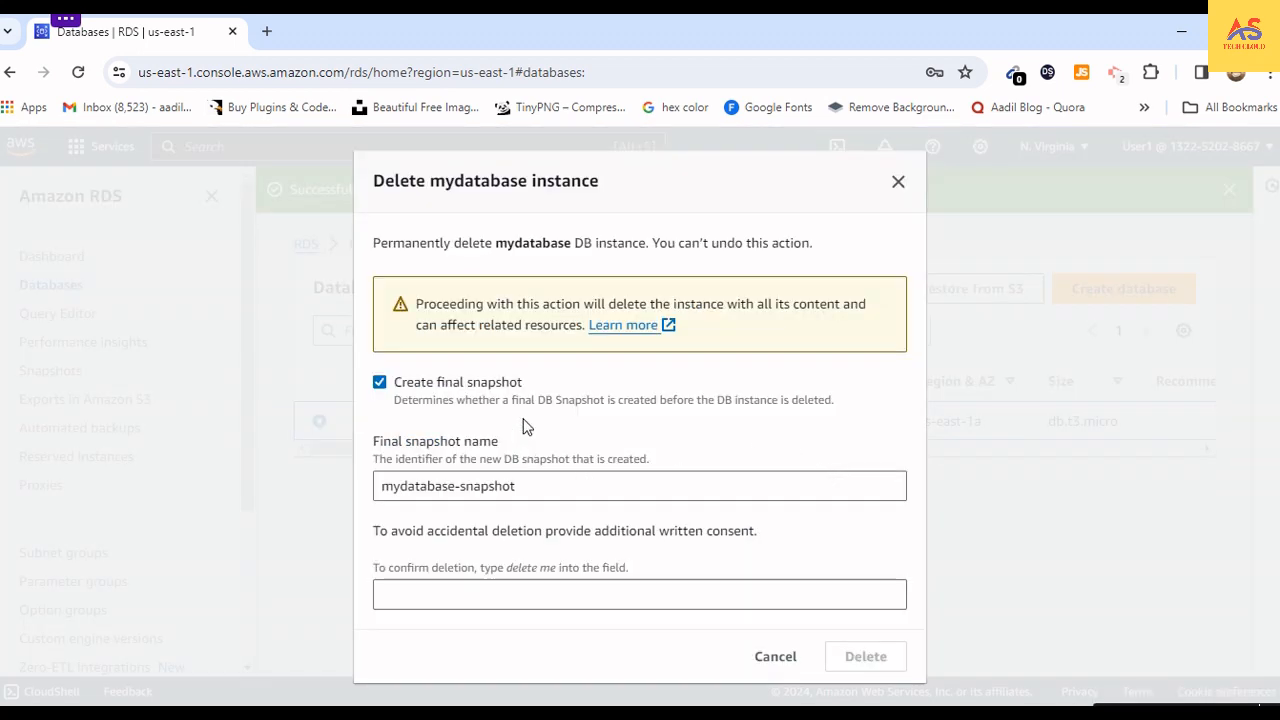
Step: Opt out of the final snapshot and acknowledge that automated backups will no longer be available
{"action": "left_click", "coordinate": [379, 384]}
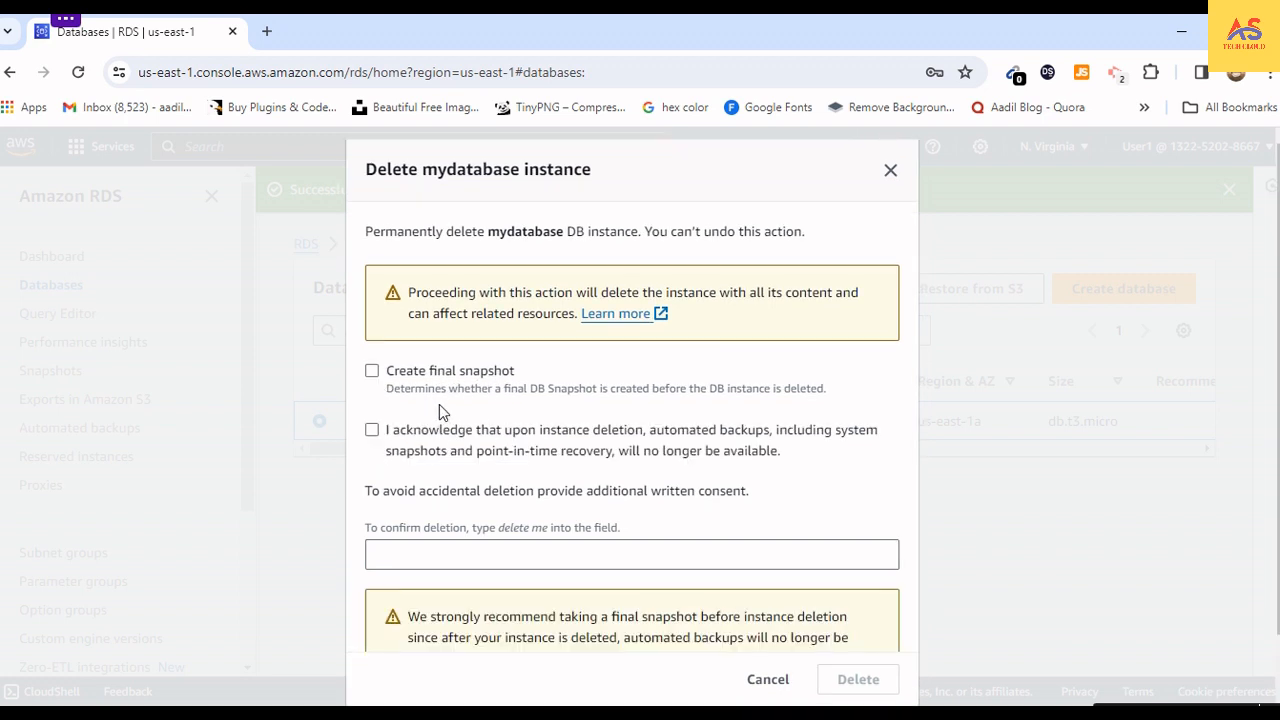
{"action": "left_click", "coordinate": [371, 434]}
{"action": "scroll", "coordinate": [698, 488], "scroll_direction": "down", "scroll_amount": 1}
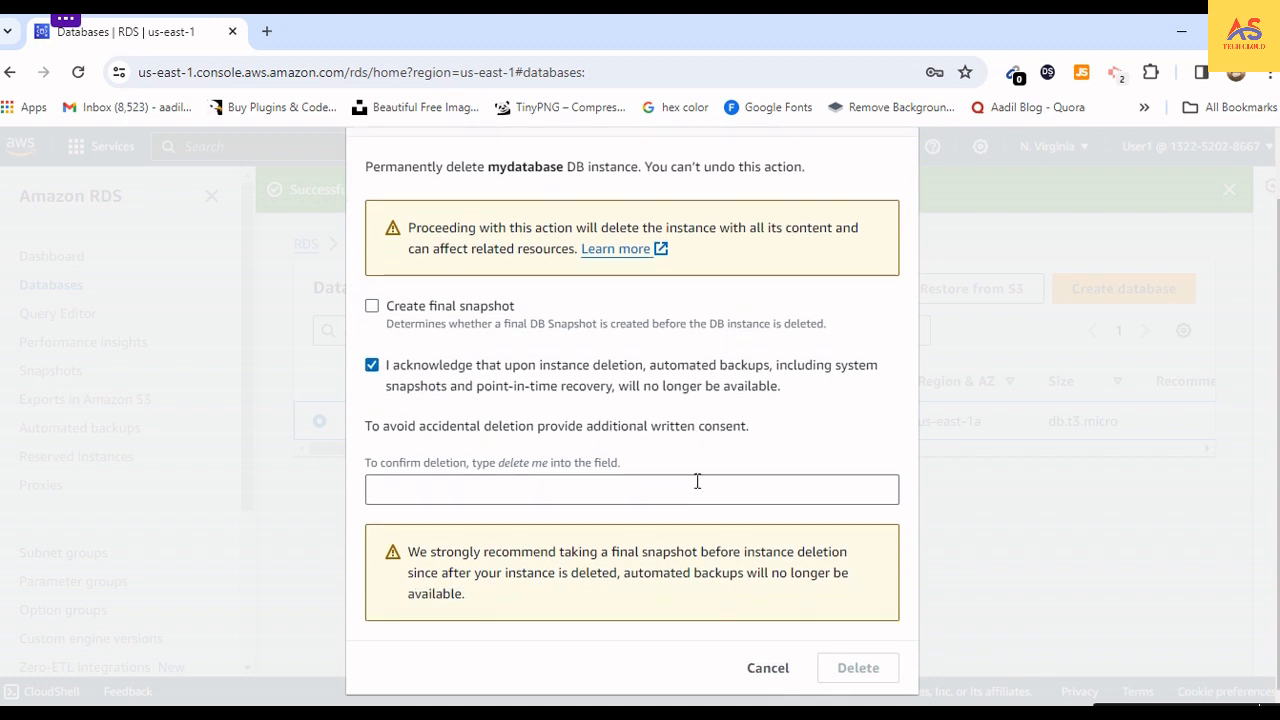
Step: Enter "delete me" as the written consent and delete the mydatabase instance
{"action": "left_click", "coordinate": [548, 490]}
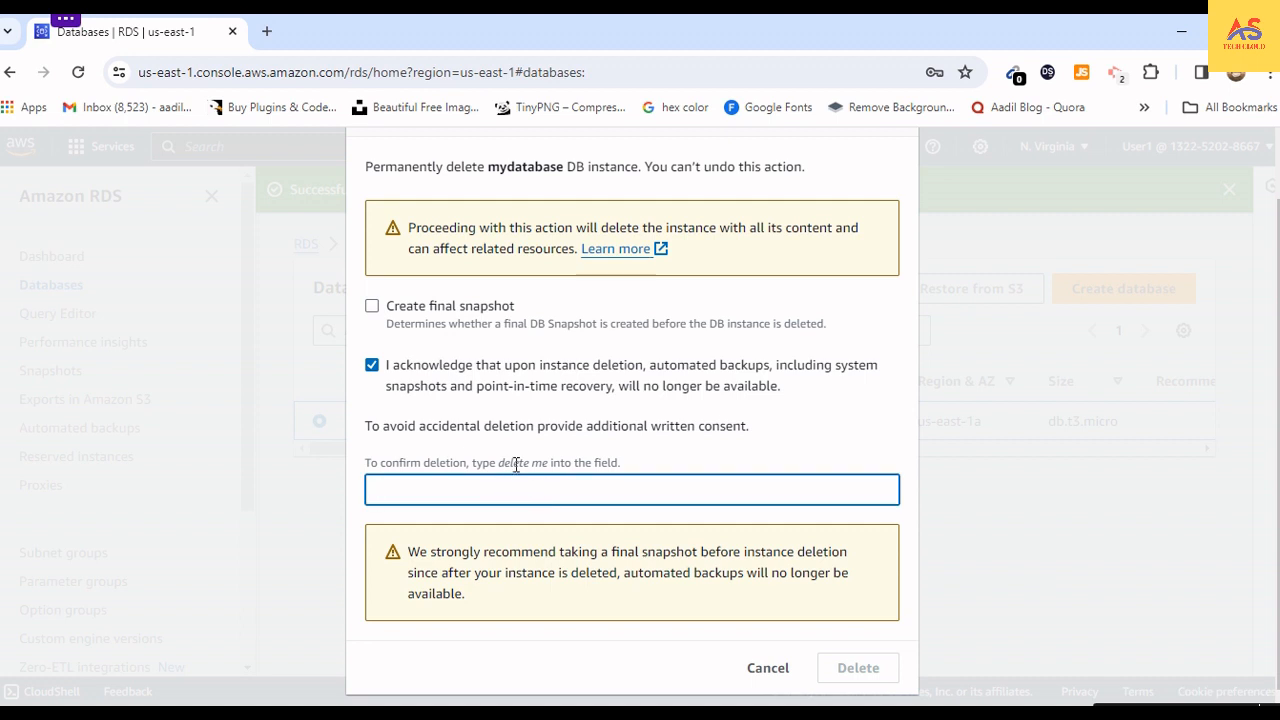
{"action": "double_click", "coordinate": [516, 464]}
{"action": "left_click", "coordinate": [516, 466]}
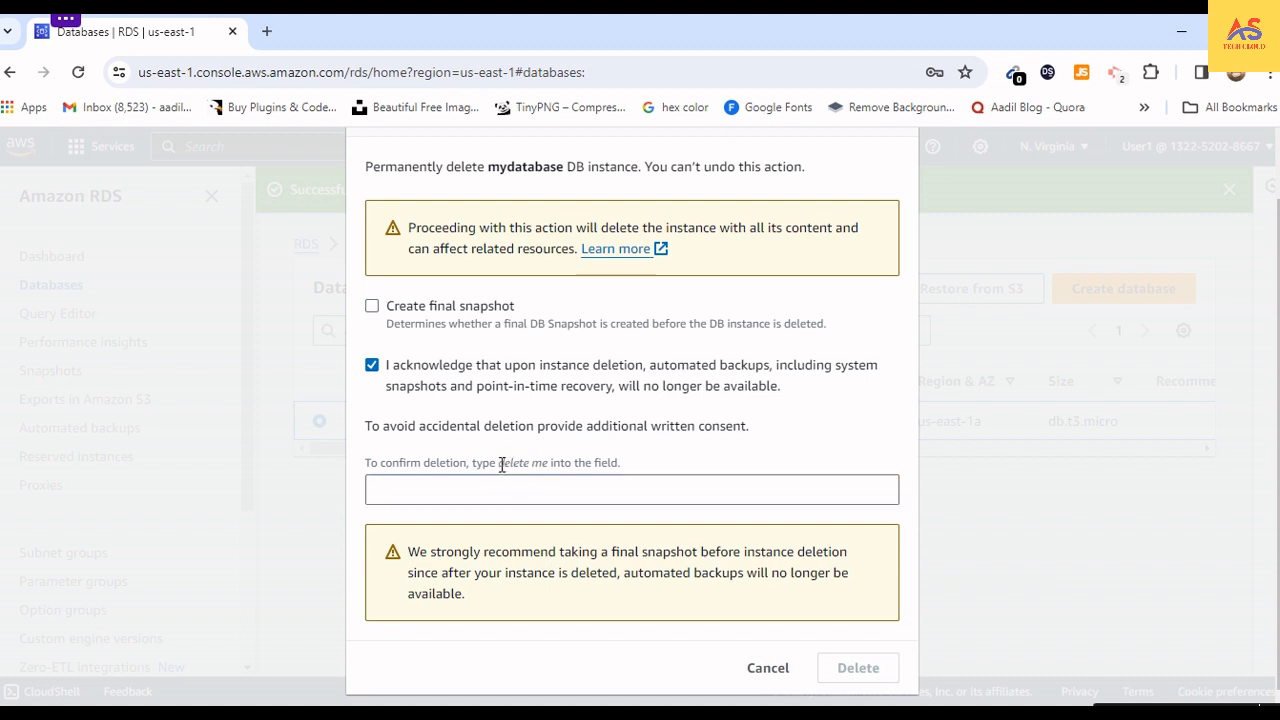
{"action": "left_click_drag", "start_coordinate": [502, 466], "coordinate": [548, 470]}
{"action": "key", "text": "ctrl+c"}
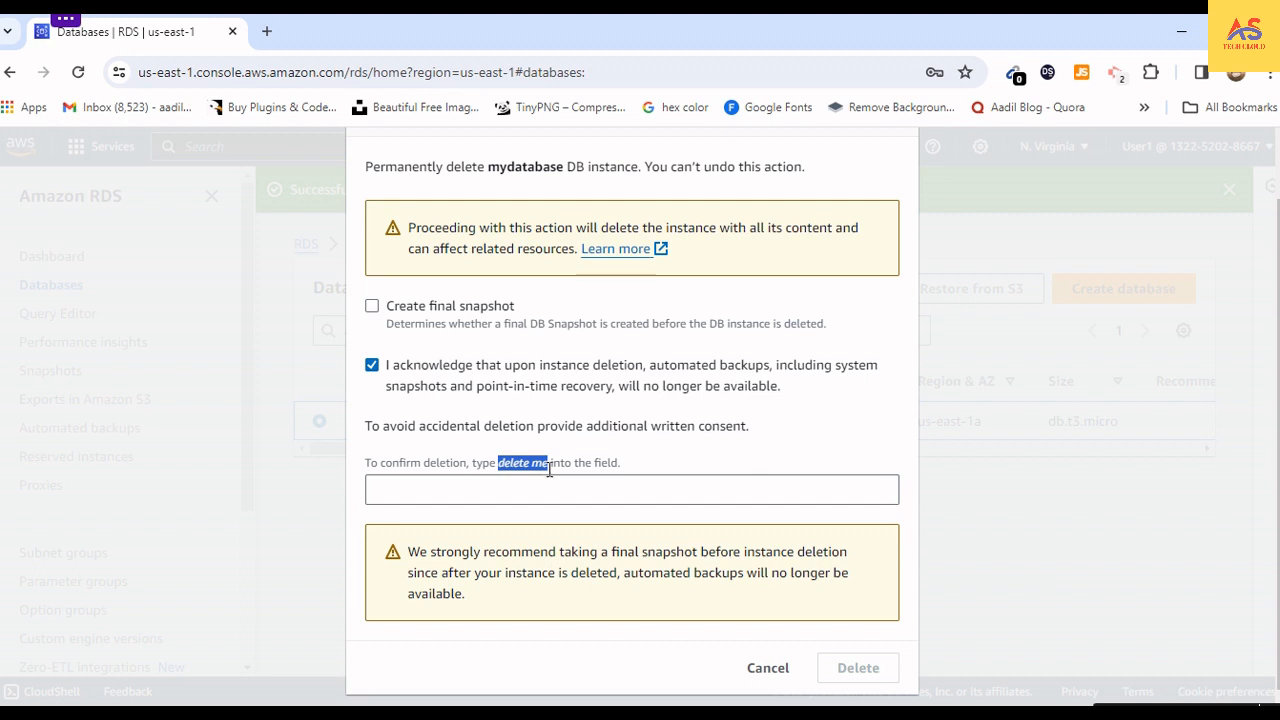
{"action": "left_click", "coordinate": [543, 486]}
{"action": "key", "text": "ctrl+v"}
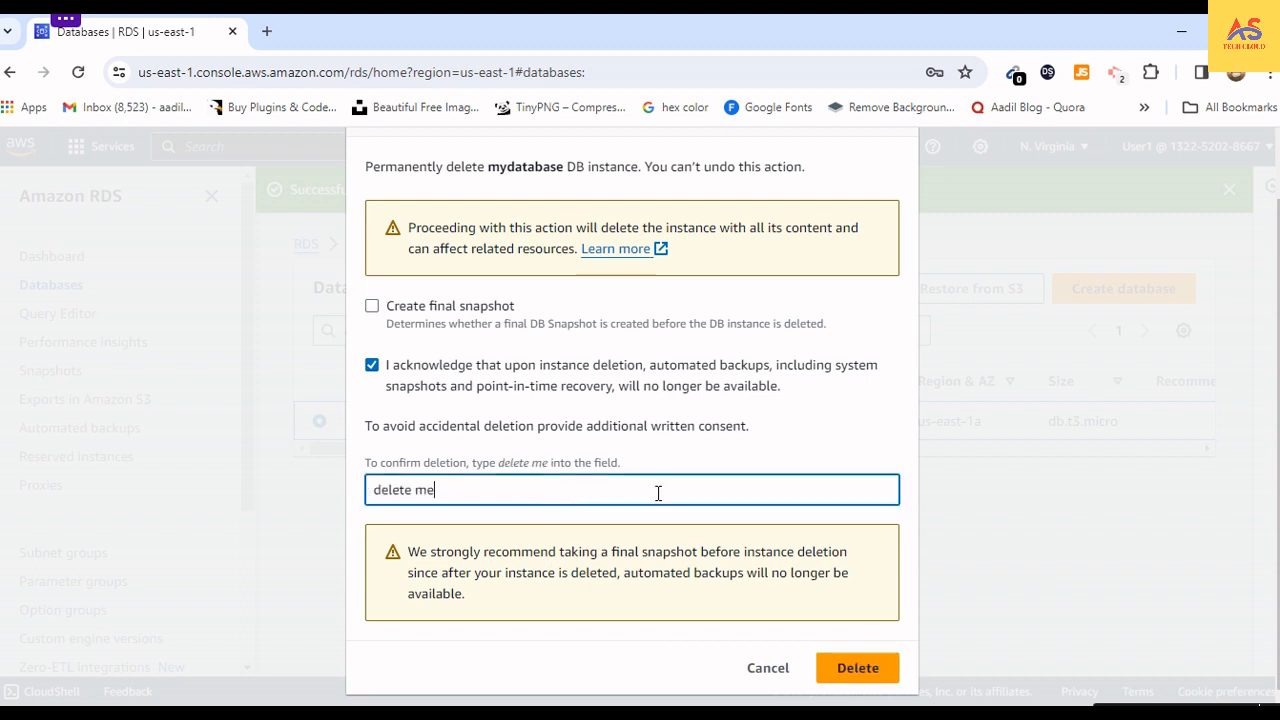
{"action": "scroll", "coordinate": [640, 478], "scroll_direction": "up", "scroll_amount": 1}
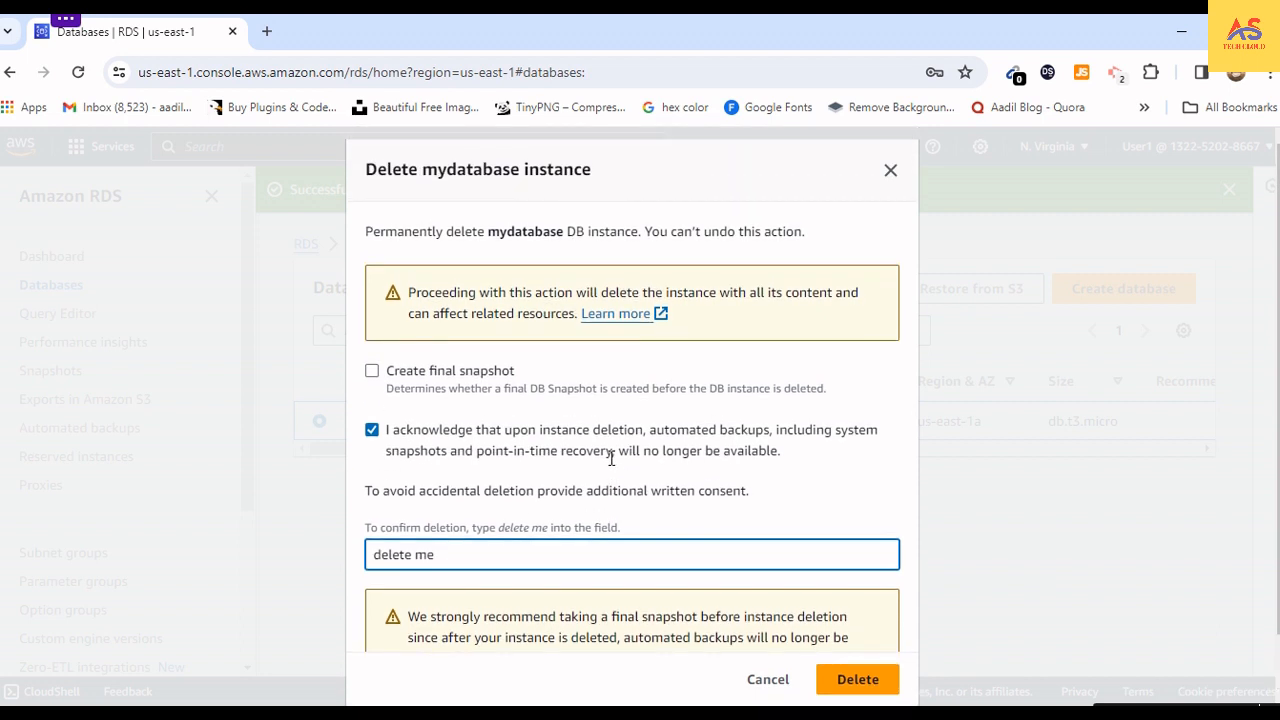
{"action": "scroll", "coordinate": [632, 473], "scroll_direction": "down", "scroll_amount": 1}
{"action": "left_click", "coordinate": [838, 677]}
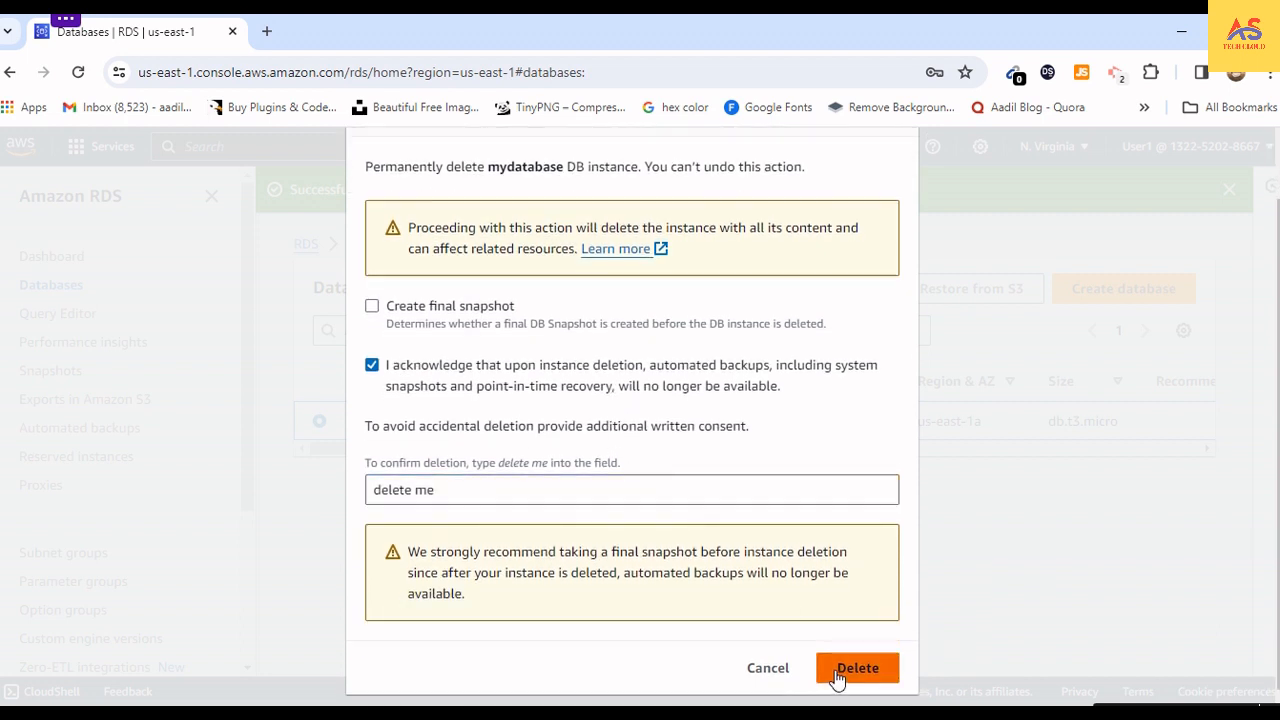